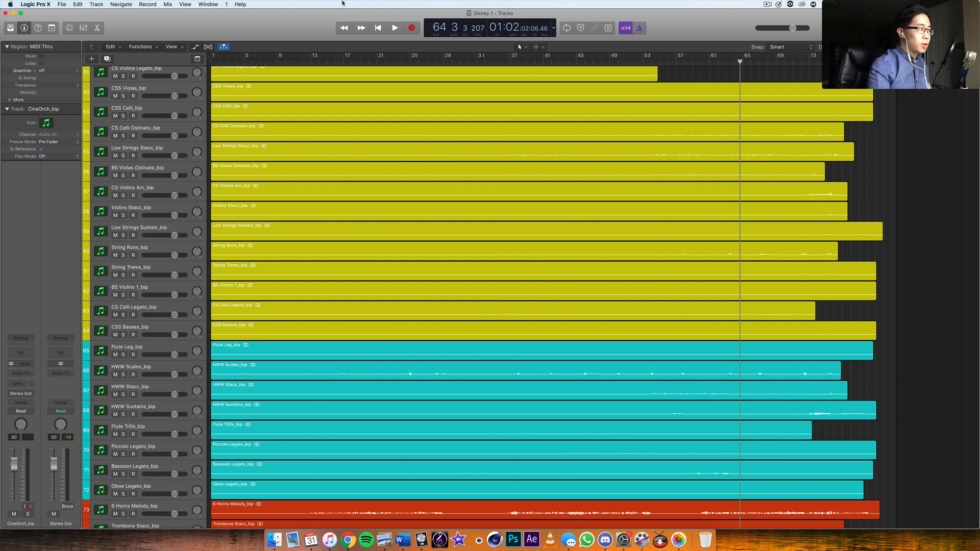
Show the mixer and select all bounced audio channel strips, from CSS Violins 1_bip through the last _bip track.
{"action": "key", "text": "x"}
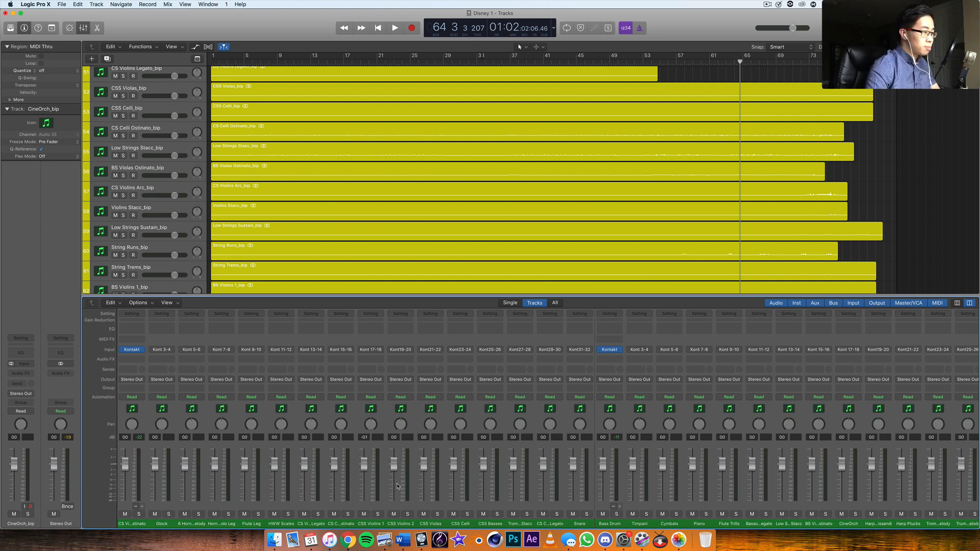
{"action": "scroll", "coordinate": [428, 440], "scroll_direction": "right", "scroll_amount": 20}
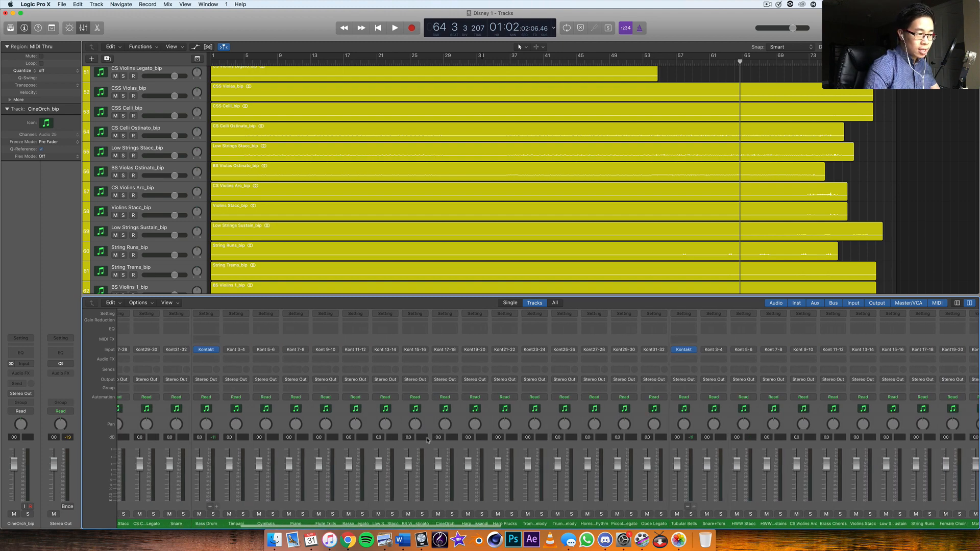
{"action": "scroll", "coordinate": [428, 440], "scroll_direction": "right", "scroll_amount": 5}
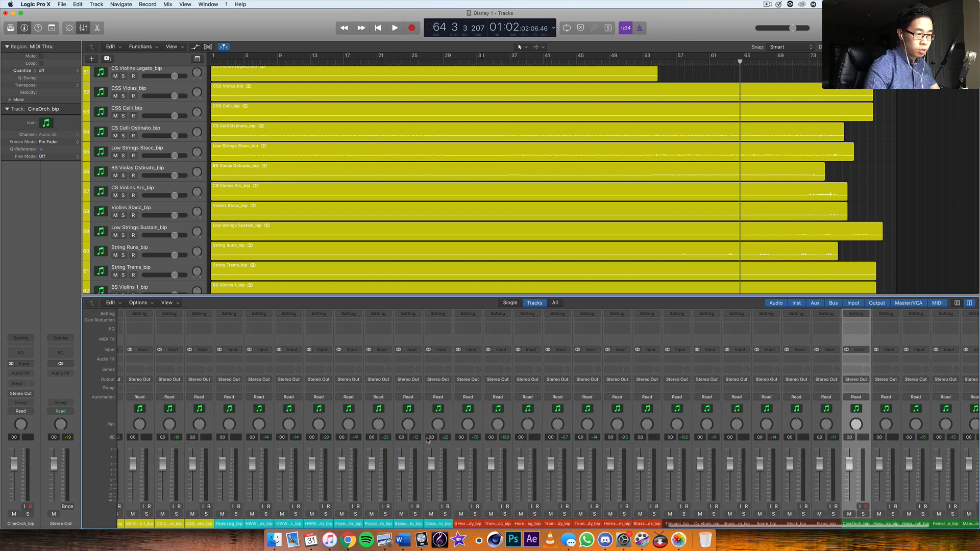
{"action": "scroll", "coordinate": [428, 441], "scroll_direction": "left", "scroll_amount": 10}
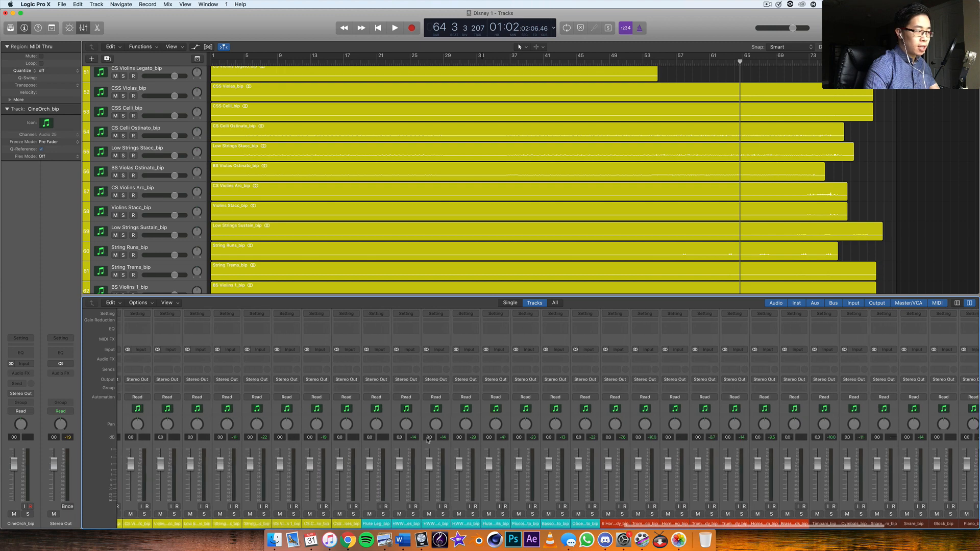
{"action": "scroll", "coordinate": [428, 440], "scroll_direction": "left", "scroll_amount": 14}
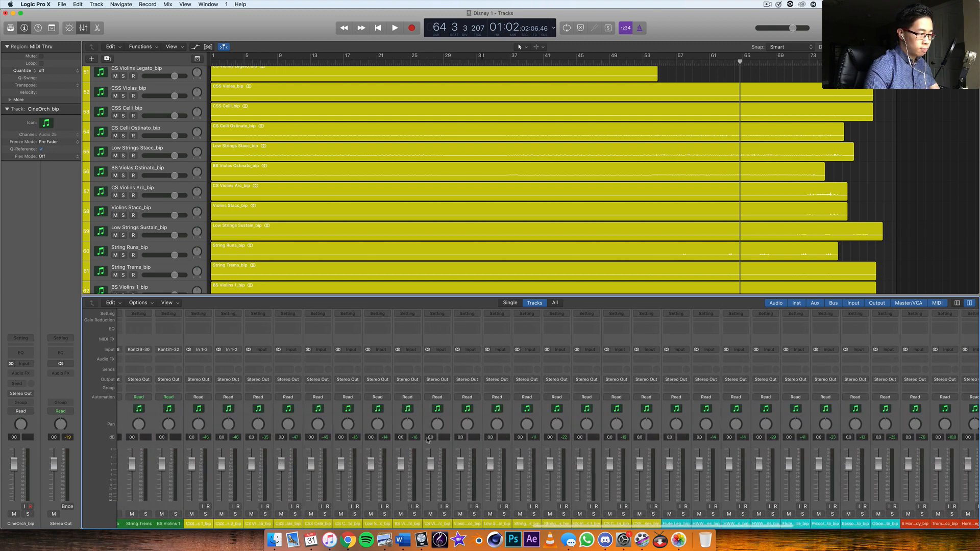
{"action": "scroll", "coordinate": [428, 440], "scroll_direction": "left", "scroll_amount": 2}
{"action": "left_click", "coordinate": [315, 341]}
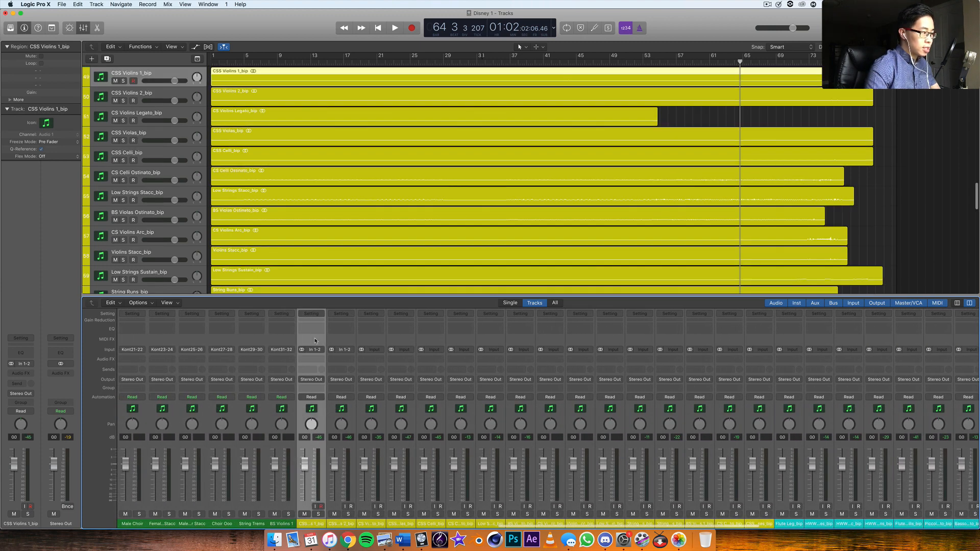
{"action": "scroll", "coordinate": [619, 364], "scroll_direction": "right", "scroll_amount": 15}
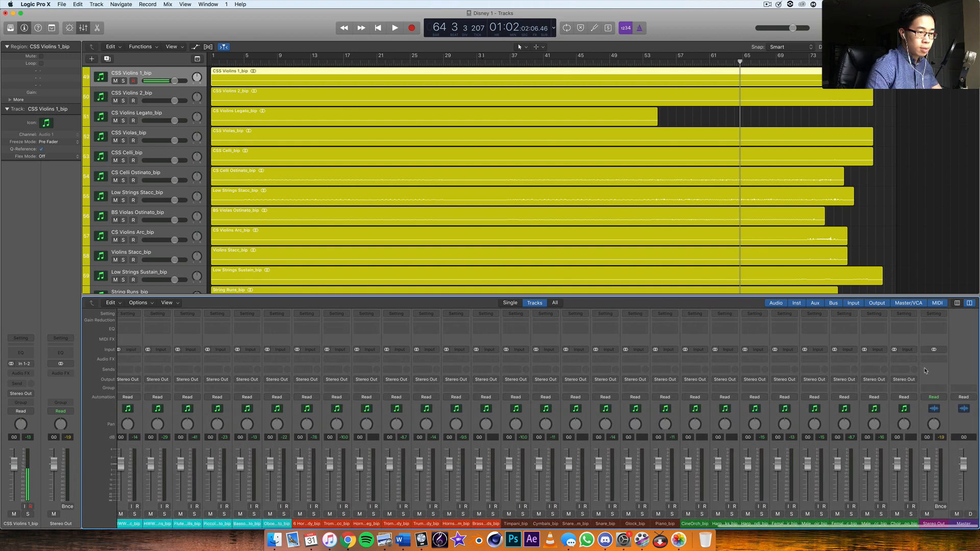
{"action": "scroll", "coordinate": [901, 341], "scroll_direction": "left", "scroll_amount": 15}
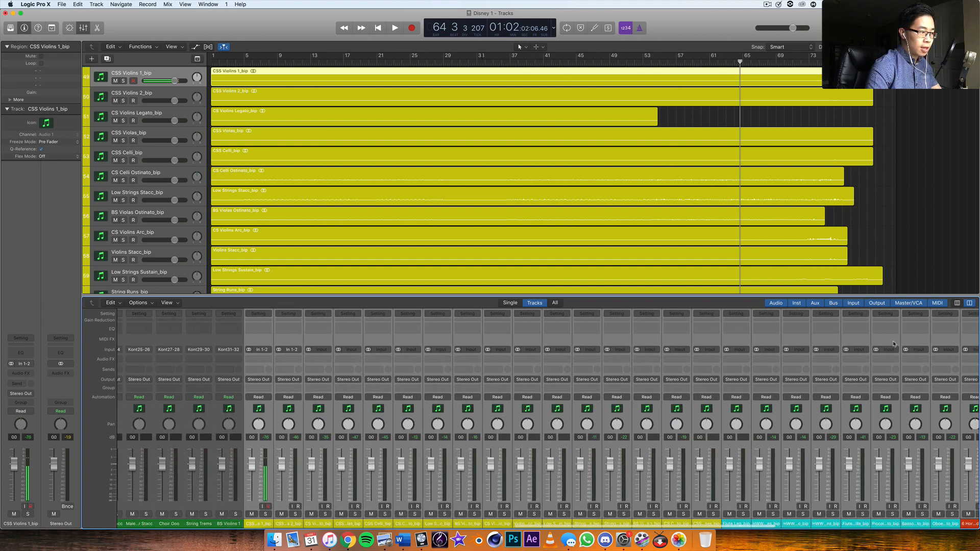
Insert an FF Pro-Q 2 equalizer on all selected audio channel strips and clear its window out of the way.
{"action": "left_click", "coordinate": [421, 359]}
{"action": "mouse_move", "coordinate": [451, 388]}
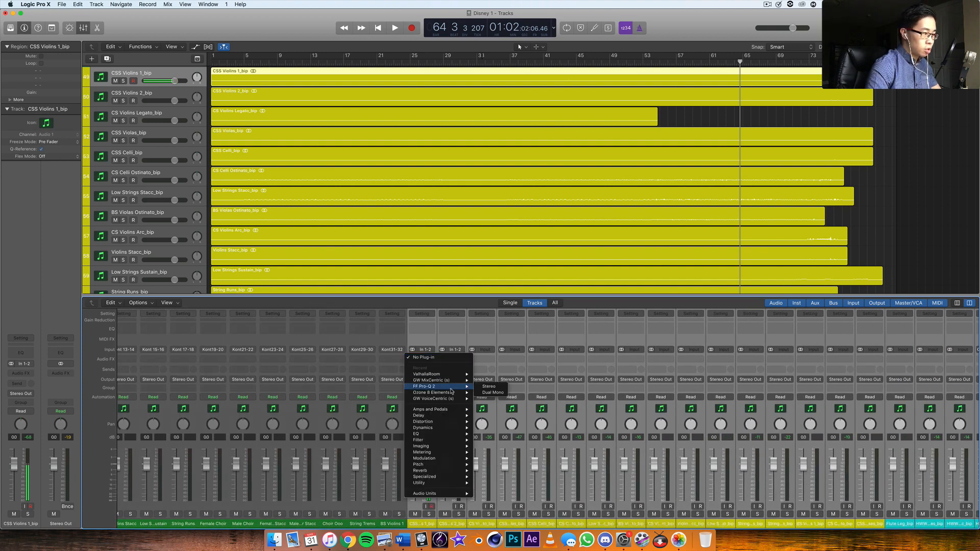
{"action": "left_click", "coordinate": [493, 392]}
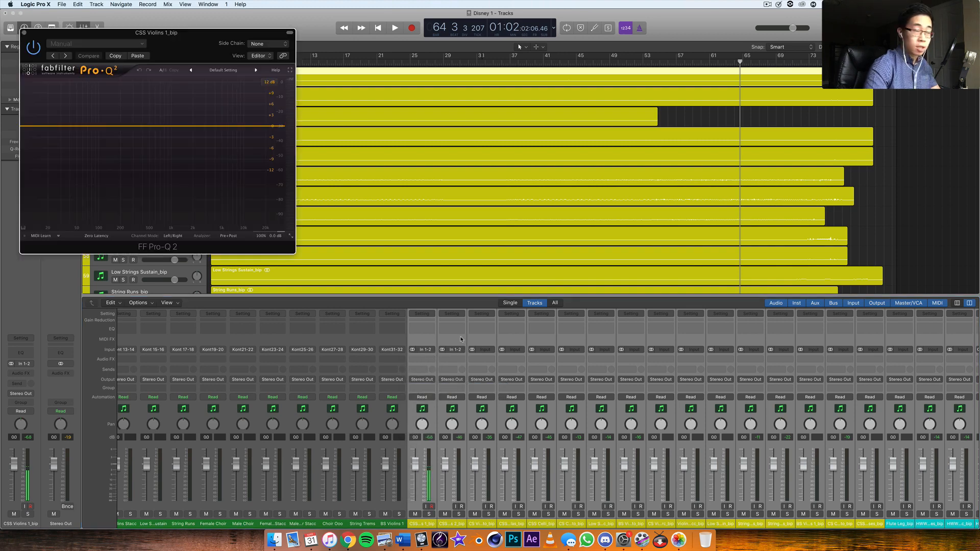
{"action": "left_click_drag", "start_coordinate": [201, 33], "coordinate": [656, 162]}
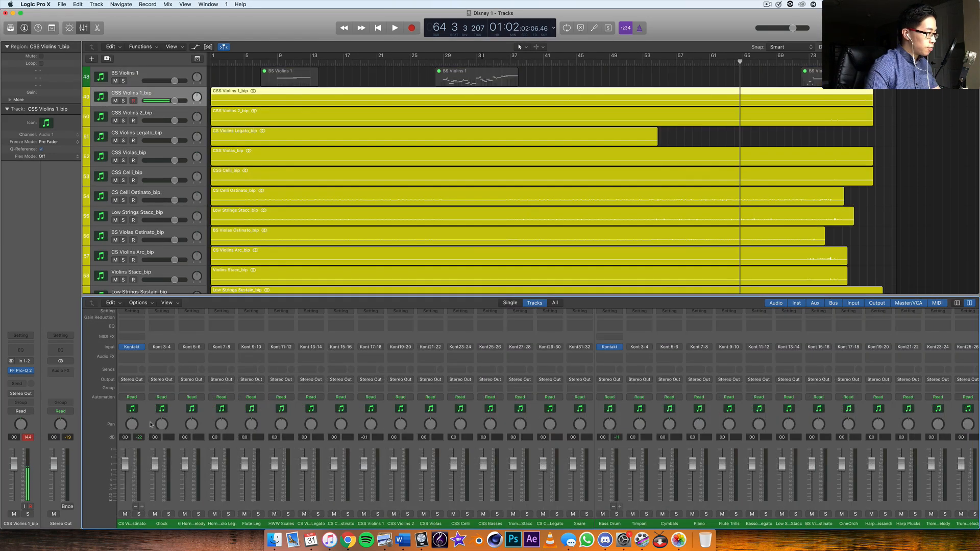
Select the three Kontakt instrument channel strips together: CS Violins Ostinato, Bass Drum and Tubular Bells.
{"action": "left_click", "coordinate": [144, 417]}
{"action": "left_click", "coordinate": [618, 418]}
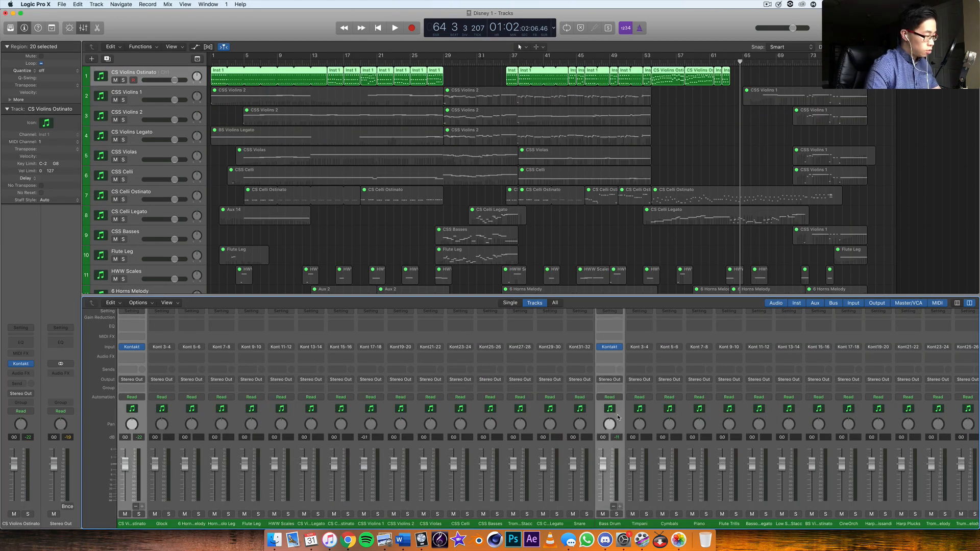
{"action": "scroll", "coordinate": [648, 418], "scroll_direction": "right", "scroll_amount": 10}
{"action": "left_click", "coordinate": [683, 419], "text": "super"}
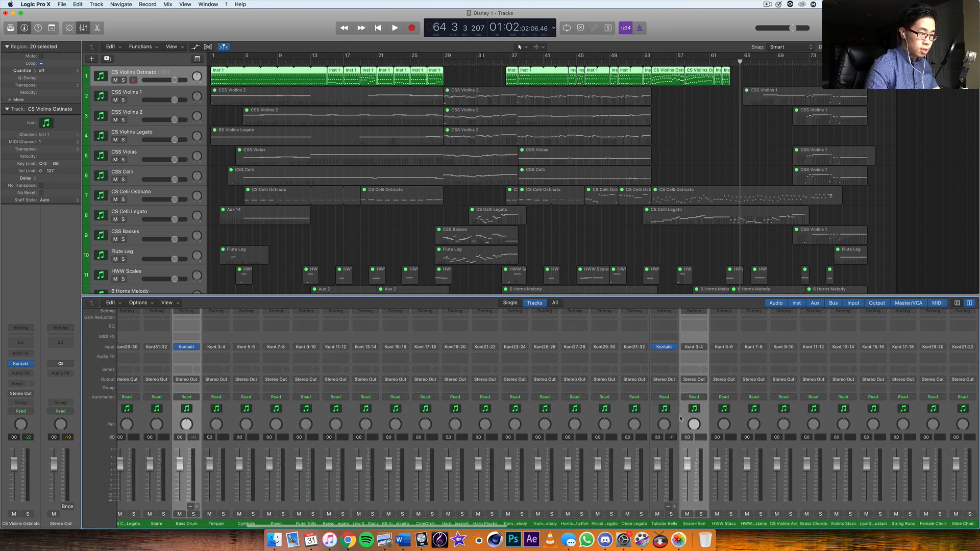
{"action": "left_click", "coordinate": [682, 418], "text": "super"}
{"action": "left_click", "coordinate": [677, 416], "text": "super"}
Insert a stereo FF Pro-Q 2 on the three selected Kontakt channel strips and dismiss the plug-in windows.
{"action": "scroll", "coordinate": [671, 413], "scroll_direction": "up", "scroll_amount": 1}
{"action": "scroll", "coordinate": [670, 414], "scroll_direction": "down", "scroll_amount": 1}
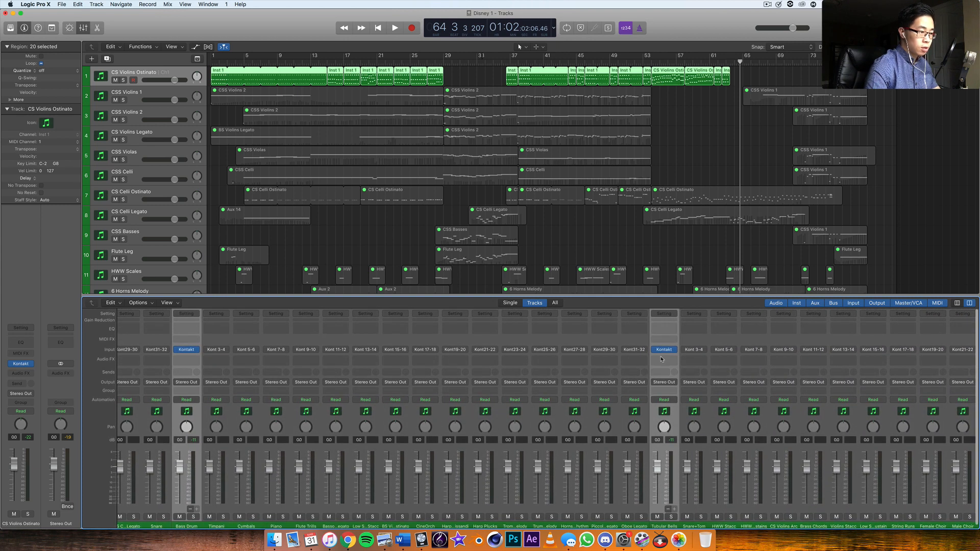
{"action": "left_click", "coordinate": [663, 361]}
{"action": "mouse_move", "coordinate": [680, 375]}
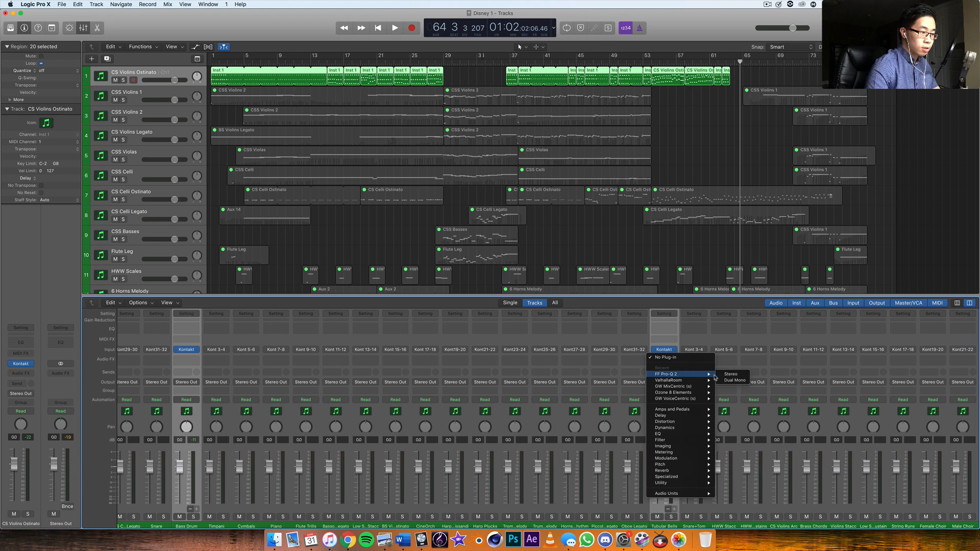
{"action": "left_click", "coordinate": [725, 375]}
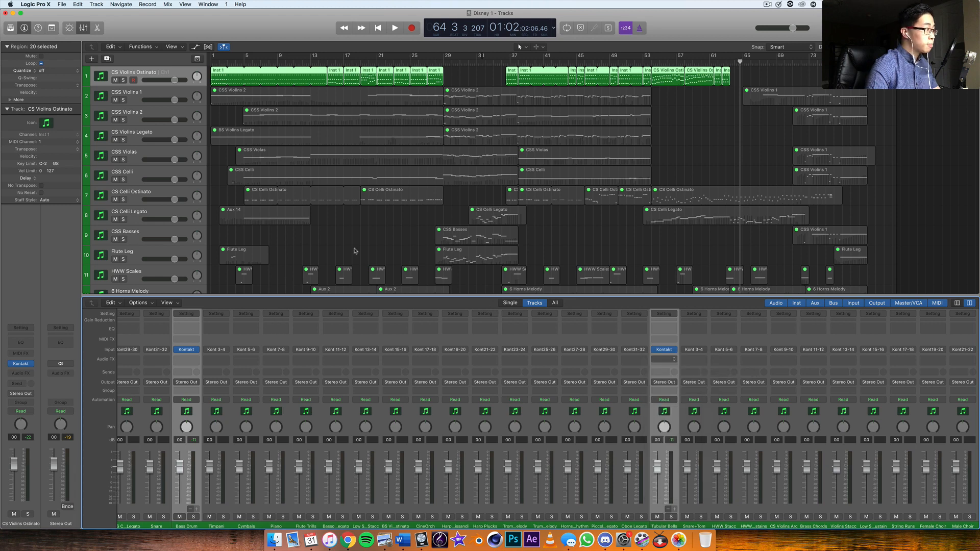
{"action": "left_click_drag", "start_coordinate": [143, 37], "coordinate": [746, 279]}
{"action": "left_click", "coordinate": [627, 274]}
Select only the CS Violins Ostinato channel strip, open its FF Pro-Q 2 and place the window mid-screen.
{"action": "scroll", "coordinate": [404, 338], "scroll_direction": "right", "scroll_amount": 1}
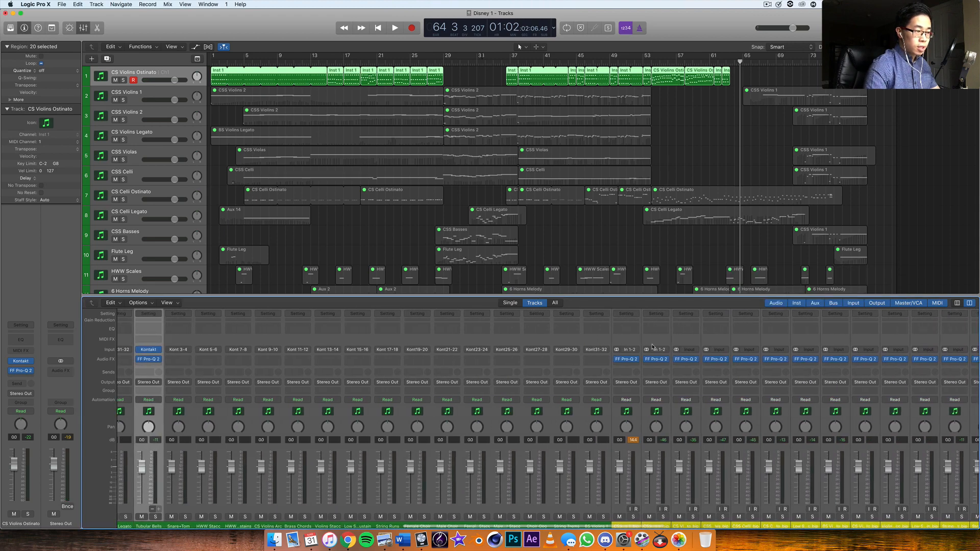
{"action": "scroll", "coordinate": [404, 338], "scroll_direction": "left", "scroll_amount": 10}
{"action": "scroll", "coordinate": [405, 338], "scroll_direction": "left", "scroll_amount": 4}
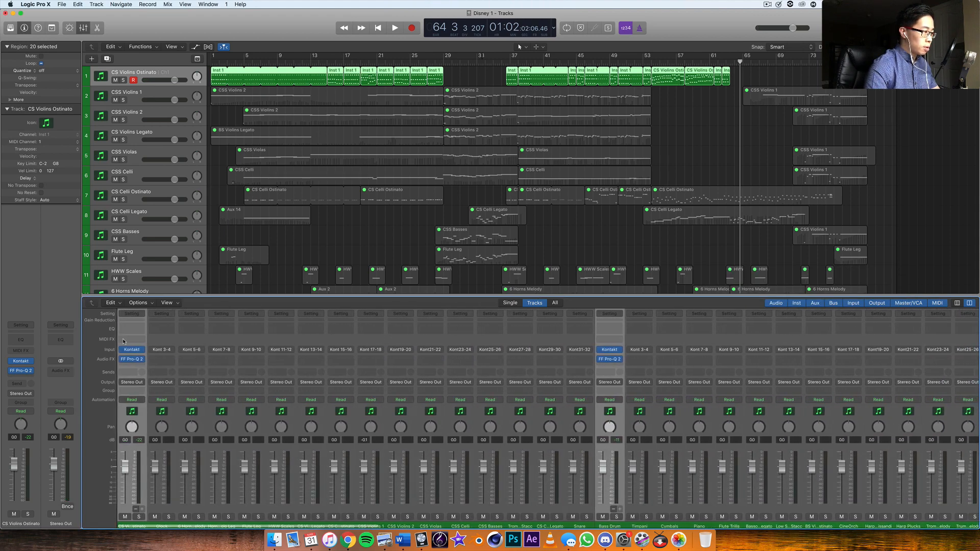
{"action": "left_click", "coordinate": [158, 378]}
{"action": "left_click", "coordinate": [139, 419]}
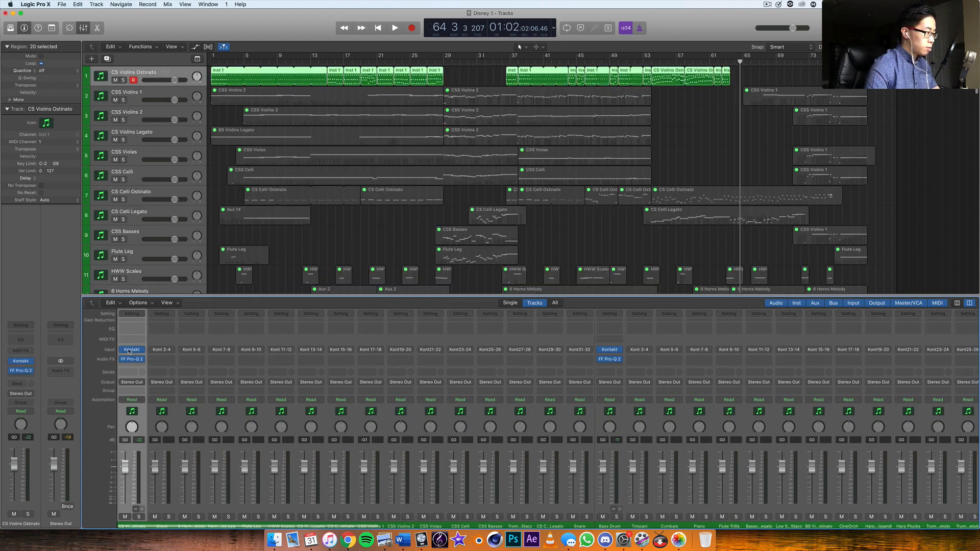
{"action": "left_click", "coordinate": [134, 359]}
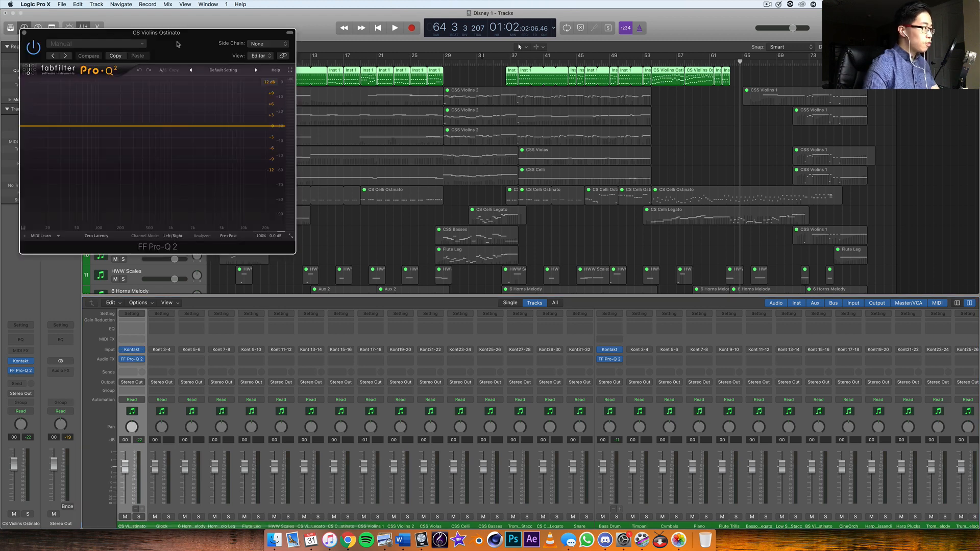
{"action": "left_click_drag", "start_coordinate": [179, 44], "coordinate": [493, 143]}
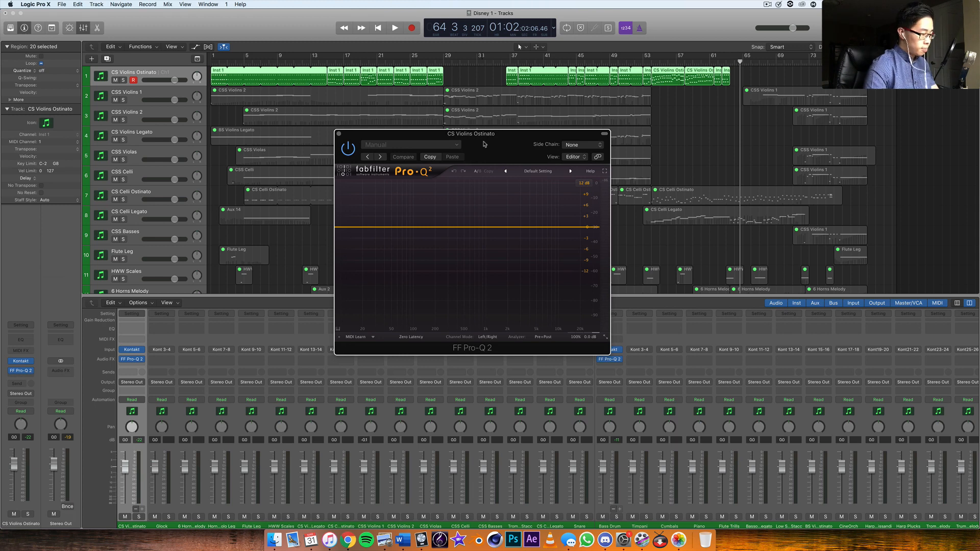
Play the project from the beginning and solo the CS Violins Ostinato channel.
{"action": "key", "text": "Return"}
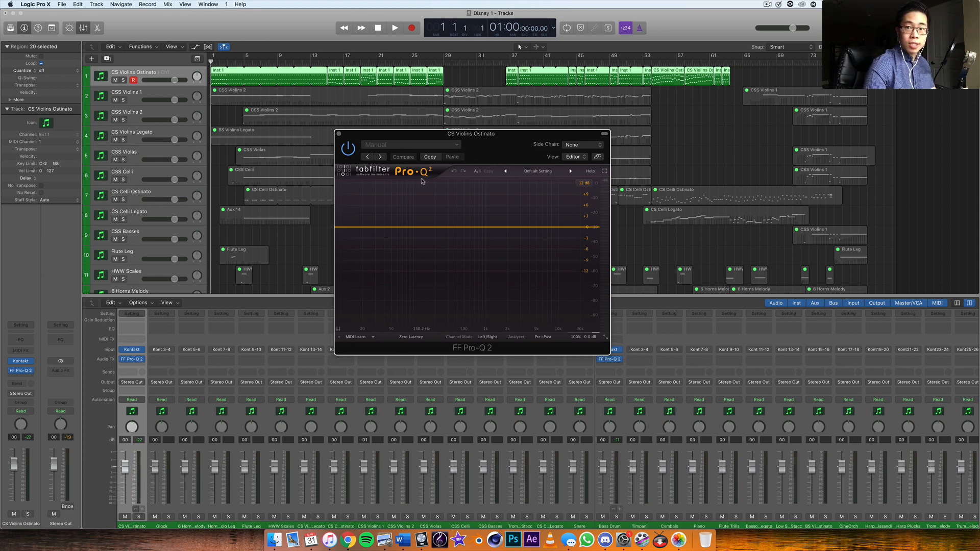
{"action": "key", "text": "space"}
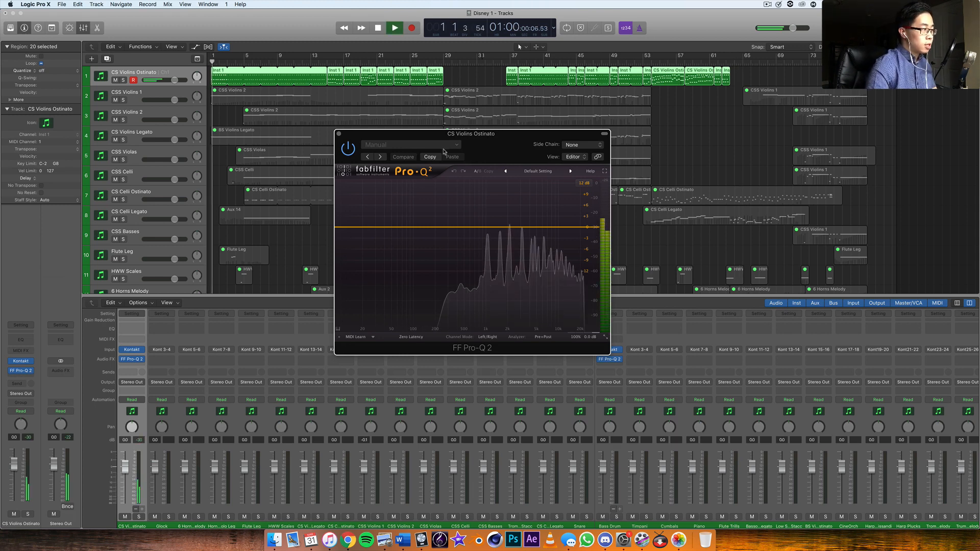
{"action": "left_click", "coordinate": [138, 517]}
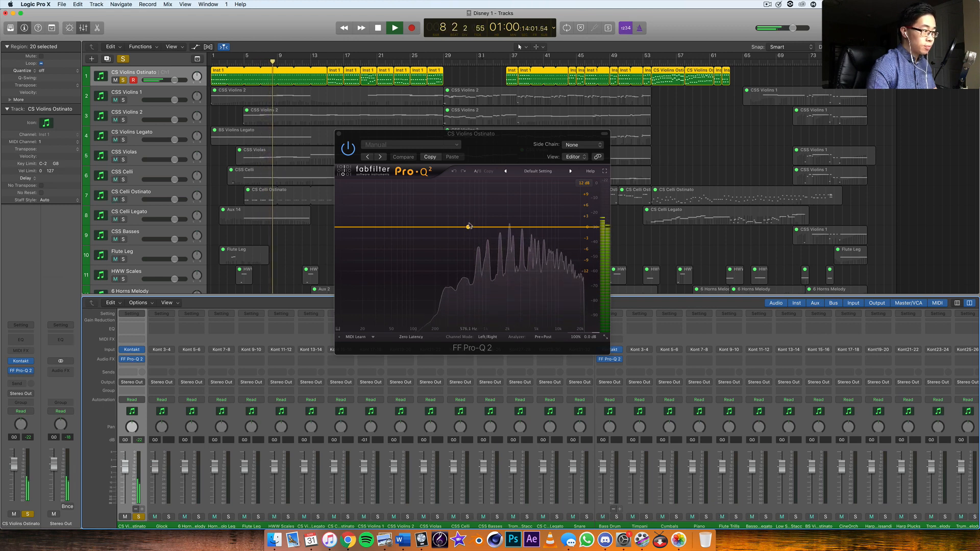
Add a narrow EQ boost of about 9.6 dB, sweep it to about 1.8 kHz and audition that band in isolation.
{"action": "left_click_drag", "start_coordinate": [469, 227], "coordinate": [471, 196]}
{"action": "left_click_drag", "start_coordinate": [508, 304], "coordinate": [508, 285]}
{"action": "left_click_drag", "start_coordinate": [474, 200], "coordinate": [507, 195]}
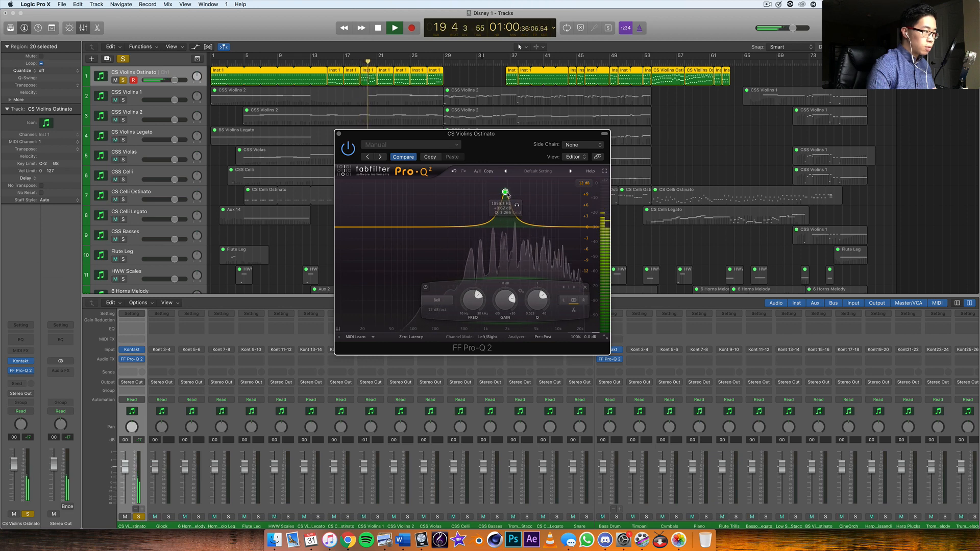
{"action": "left_click", "coordinate": [517, 205]}
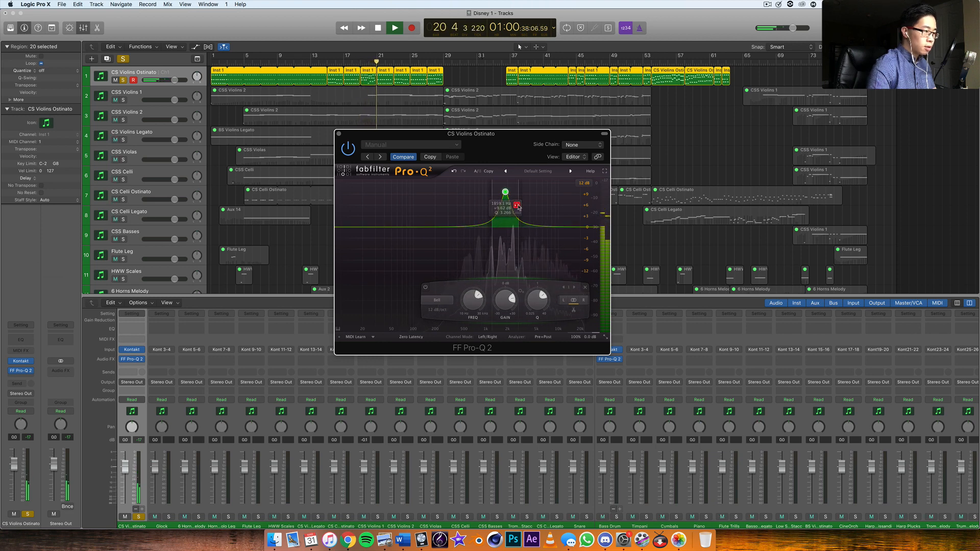
{"action": "left_click_drag", "start_coordinate": [518, 207], "coordinate": [520, 206]}
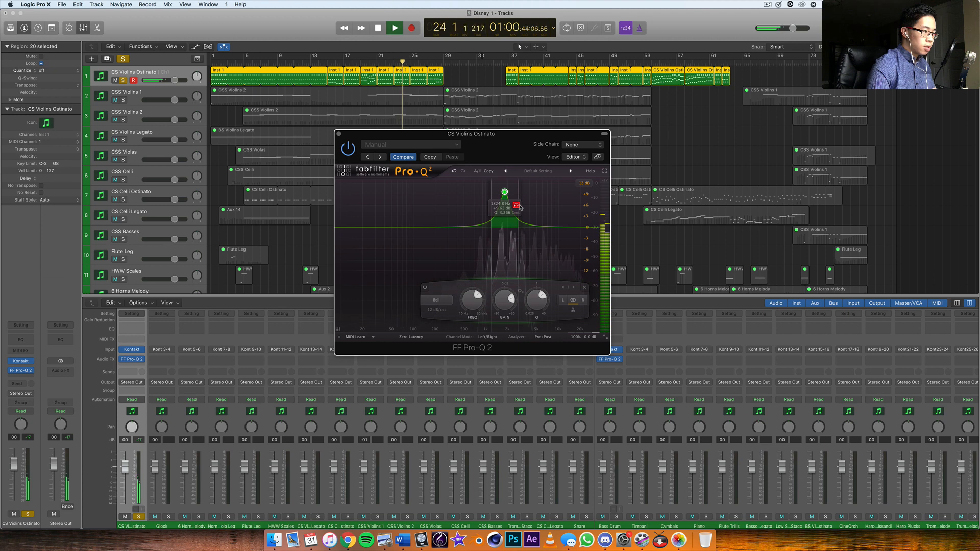
Turn the 1.8 kHz band into a cut of about 2.7 dB, add a second band near 6.4 kHz, and stop playback.
{"action": "left_click_drag", "start_coordinate": [504, 192], "coordinate": [543, 228]}
{"action": "right_click", "coordinate": [543, 229]}
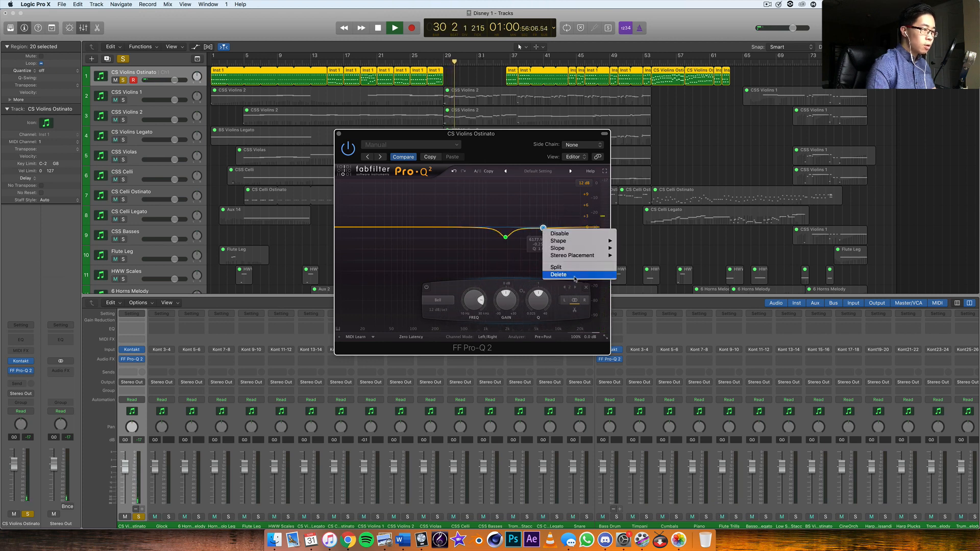
{"action": "left_click", "coordinate": [503, 139]}
{"action": "key", "text": "space"}
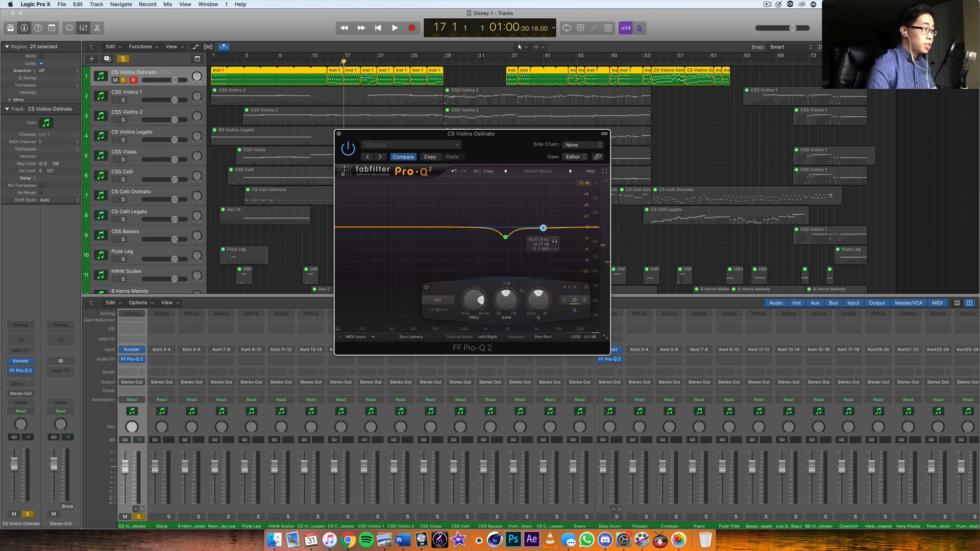
Play from bar 10, raise the upper EQ band to about +1.7 dB near 7 kHz, and close the equalizer.
{"action": "left_click", "coordinate": [292, 63]}
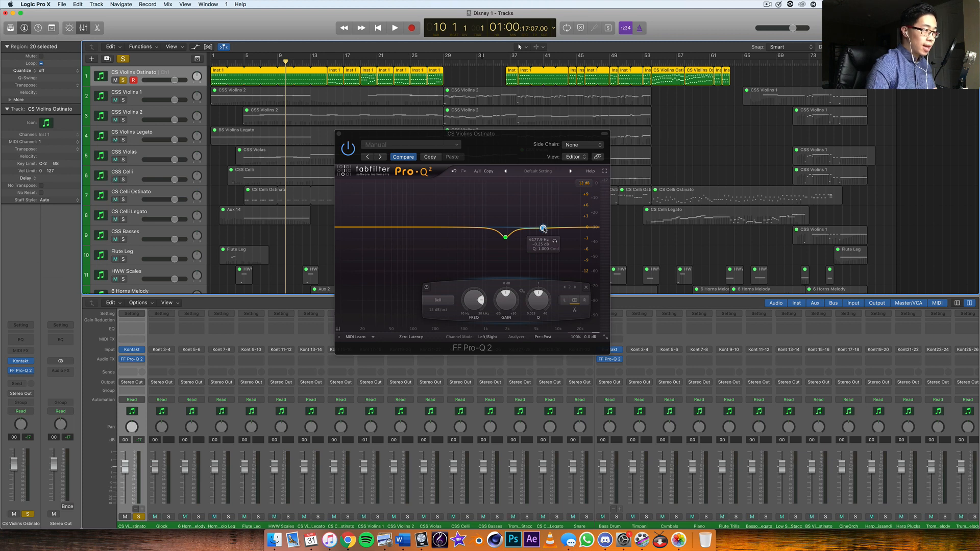
{"action": "key", "text": "space"}
{"action": "mouse_move", "coordinate": [544, 229]}
{"action": "left_mouse_down"}
{"action": "mouse_move", "coordinate": [535, 201]}
{"action": "mouse_move", "coordinate": [551, 197]}
{"action": "mouse_move", "coordinate": [547, 220]}
{"action": "left_mouse_up"}
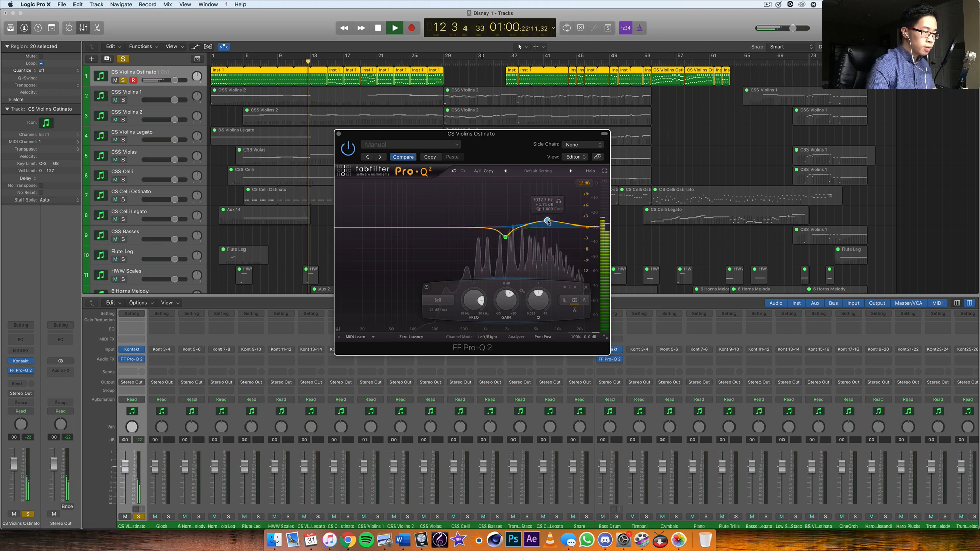
{"action": "mouse_move", "coordinate": [586, 336]}
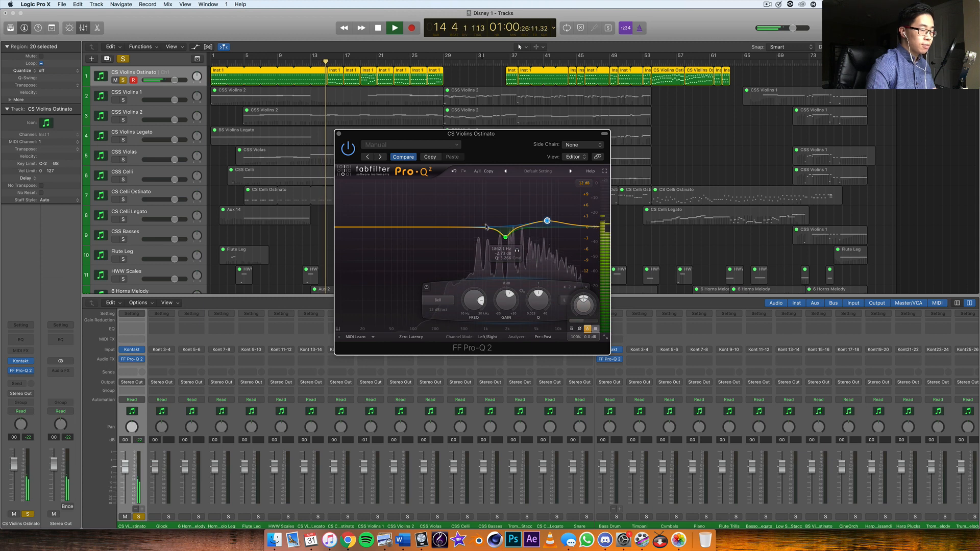
{"action": "left_click", "coordinate": [338, 134]}
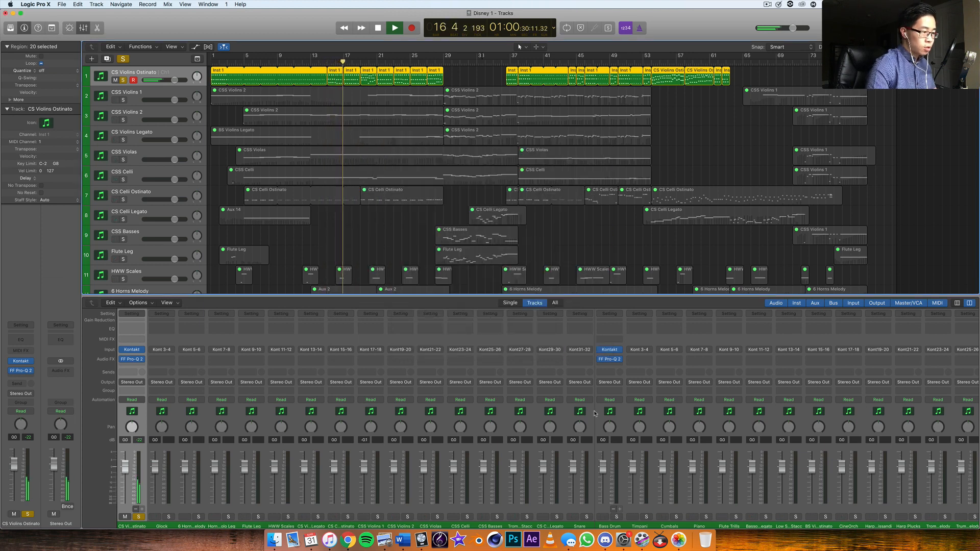
Open the FF Pro-Q 2 on the Bass Drum channel and solo that channel instead of the violins.
{"action": "left_click", "coordinate": [619, 419]}
{"action": "left_click", "coordinate": [610, 359]}
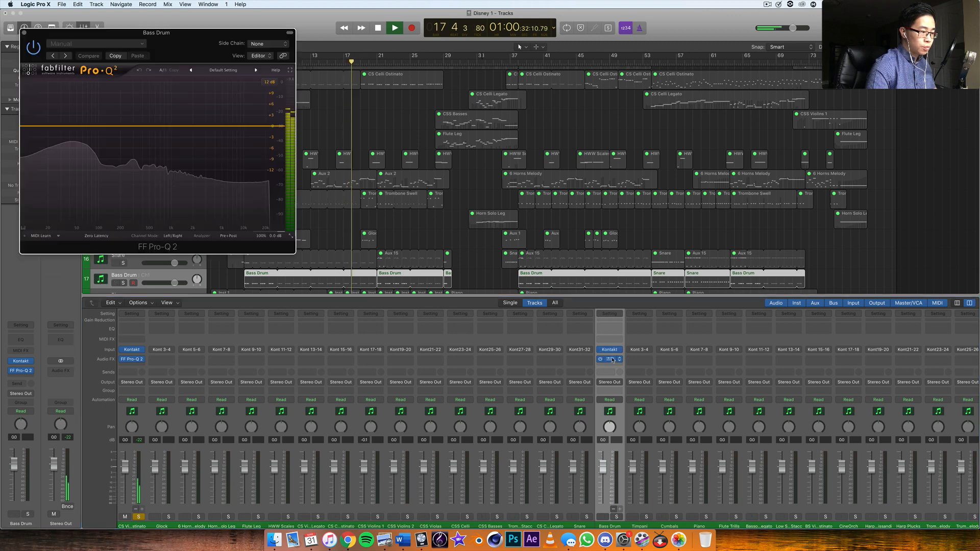
{"action": "left_click", "coordinate": [616, 517]}
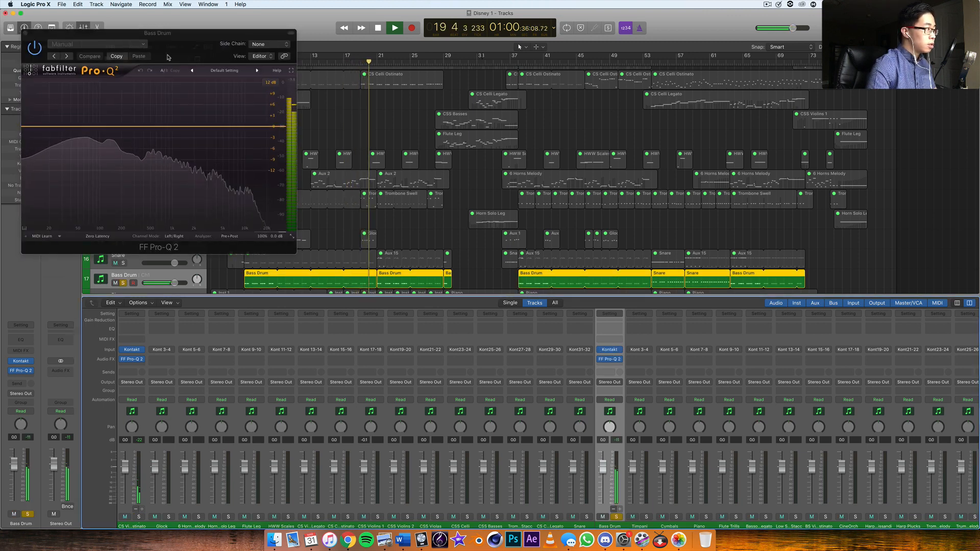
Add a Low Cut band to the Bass Drum equalizer and raise its cutoff to about 50 Hz.
{"action": "left_click_drag", "start_coordinate": [159, 32], "coordinate": [406, 151]}
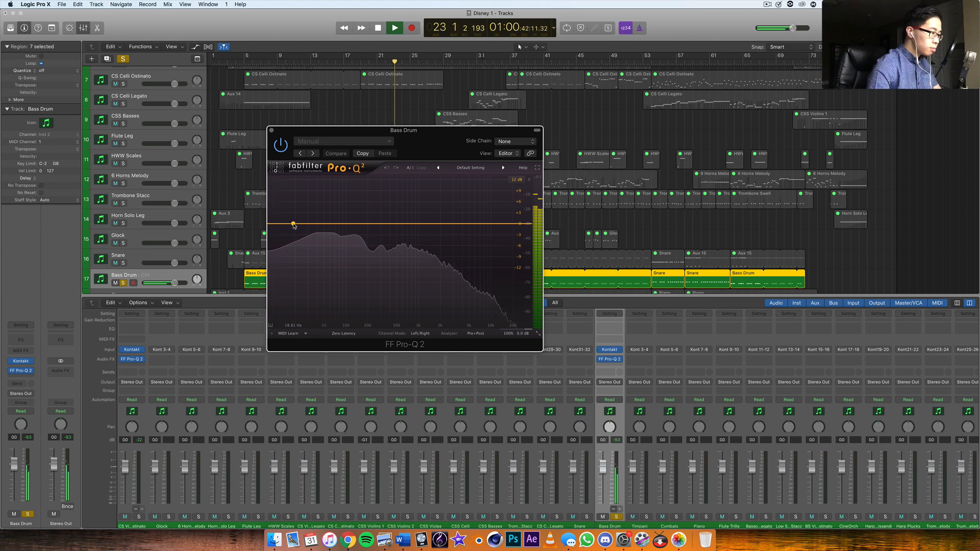
{"action": "left_click_drag", "start_coordinate": [294, 226], "coordinate": [303, 234]}
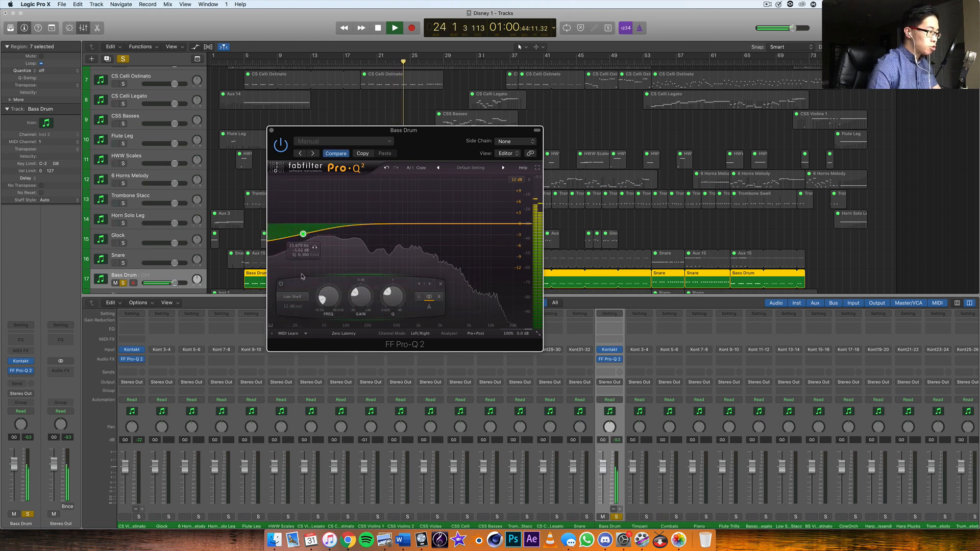
{"action": "left_click", "coordinate": [295, 297]}
{"action": "left_click", "coordinate": [294, 322]}
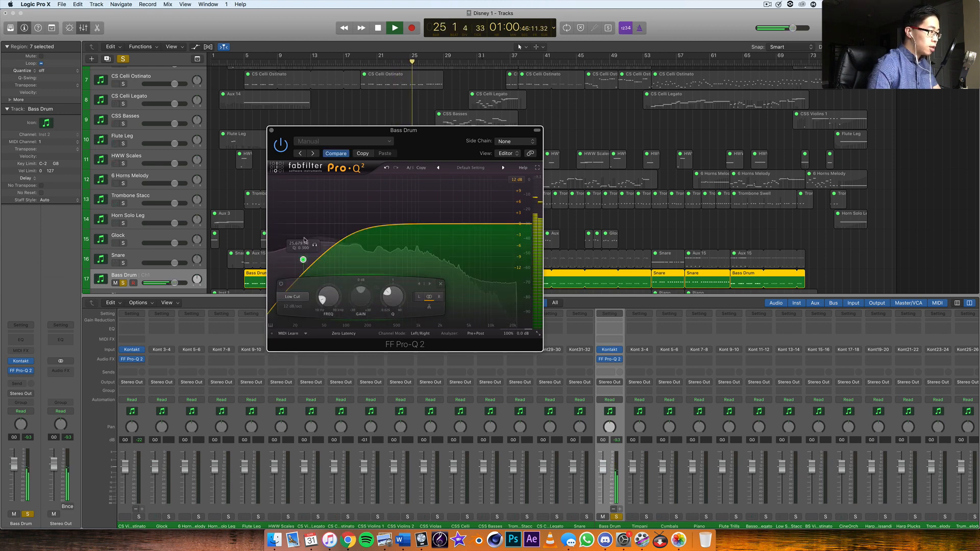
{"action": "left_click_drag", "start_coordinate": [303, 261], "coordinate": [318, 223]}
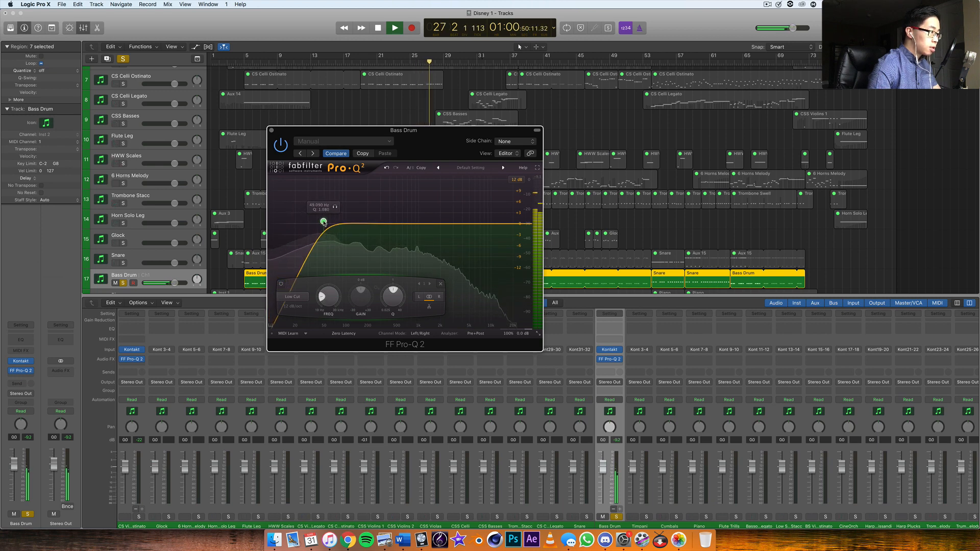
Audition the low-cut band in isolation, replaying from about bar 8, and sweep its cutoff before settling at about 46 Hz.
{"action": "left_click", "coordinate": [336, 207]}
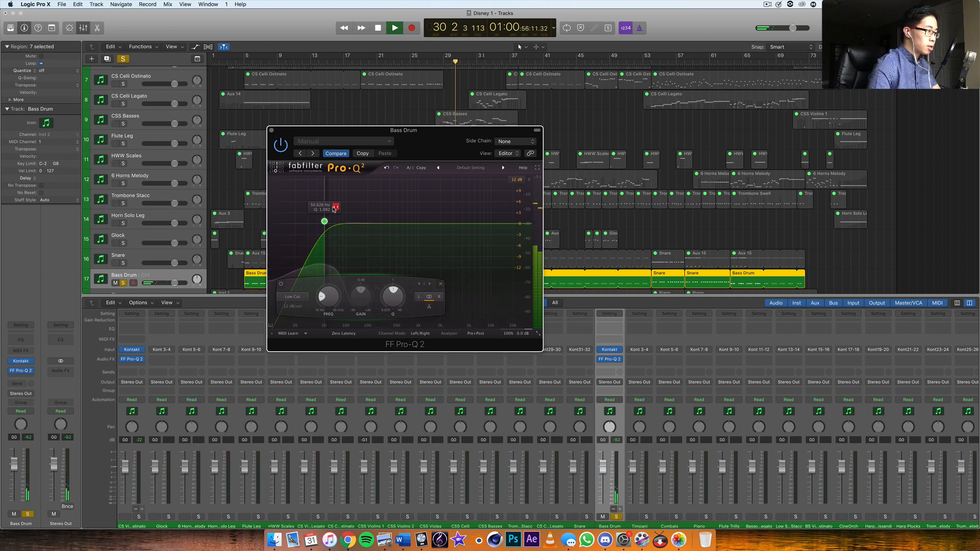
{"action": "left_click", "coordinate": [270, 62]}
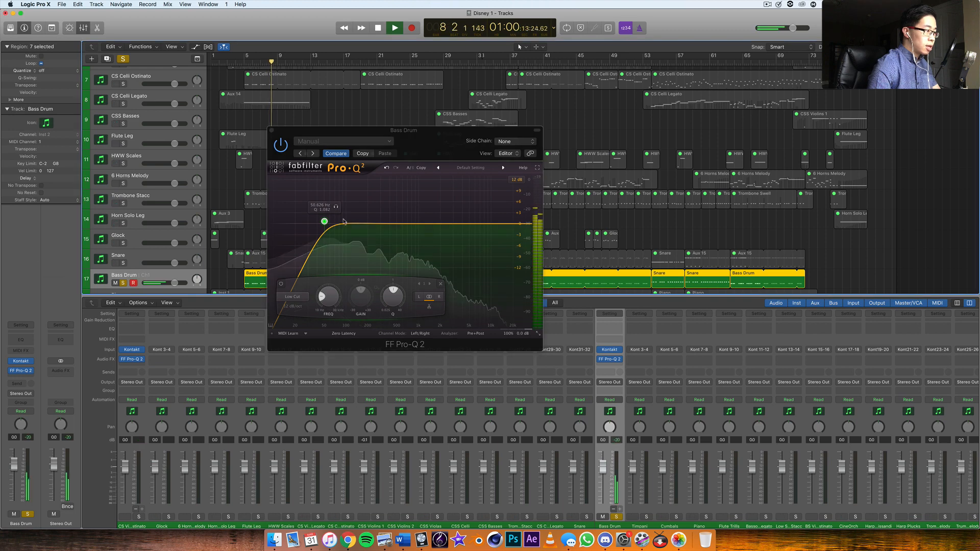
{"action": "left_click", "coordinate": [335, 207]}
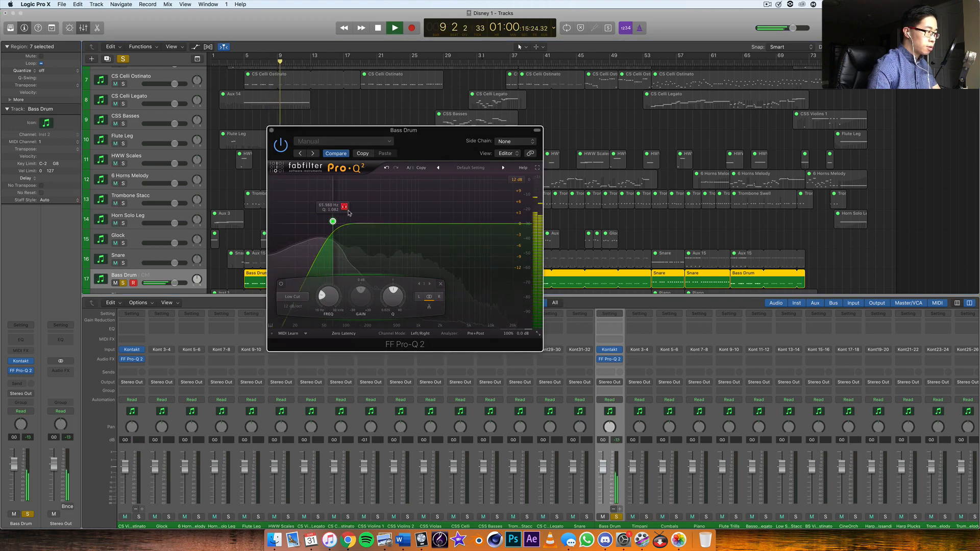
{"action": "left_click_drag", "start_coordinate": [349, 213], "coordinate": [367, 213]}
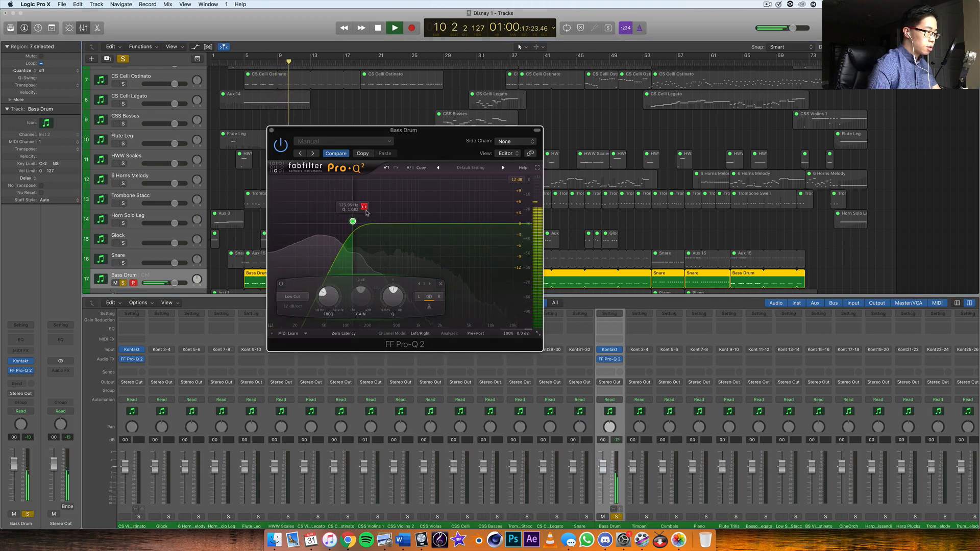
{"action": "left_click_drag", "start_coordinate": [336, 208], "coordinate": [339, 208]}
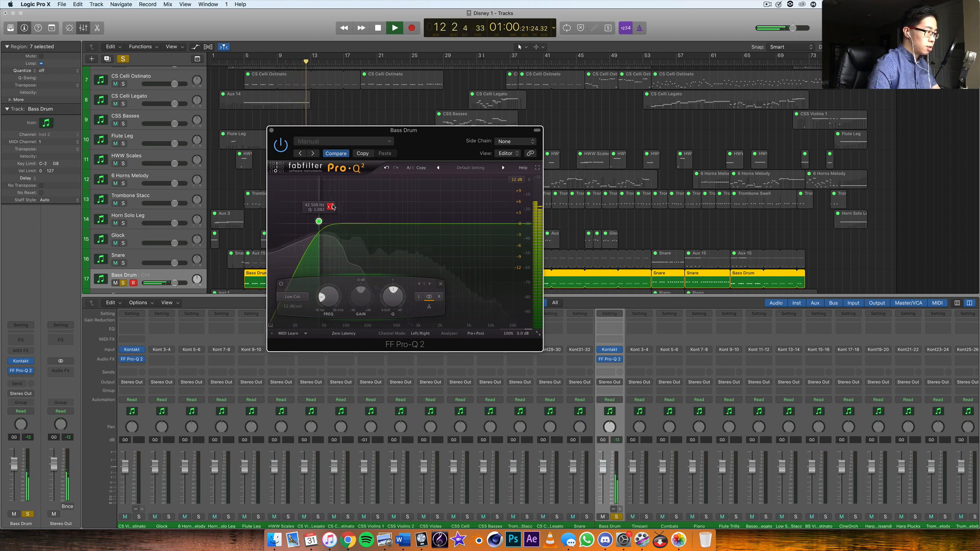
Add a second band as a narrow boost of about 10 dB near 216 Hz, lower the system volume, and audition the low cut again.
{"action": "left_click_drag", "start_coordinate": [336, 208], "coordinate": [370, 185]}
{"action": "left_click_drag", "start_coordinate": [400, 296], "coordinate": [401, 284]}
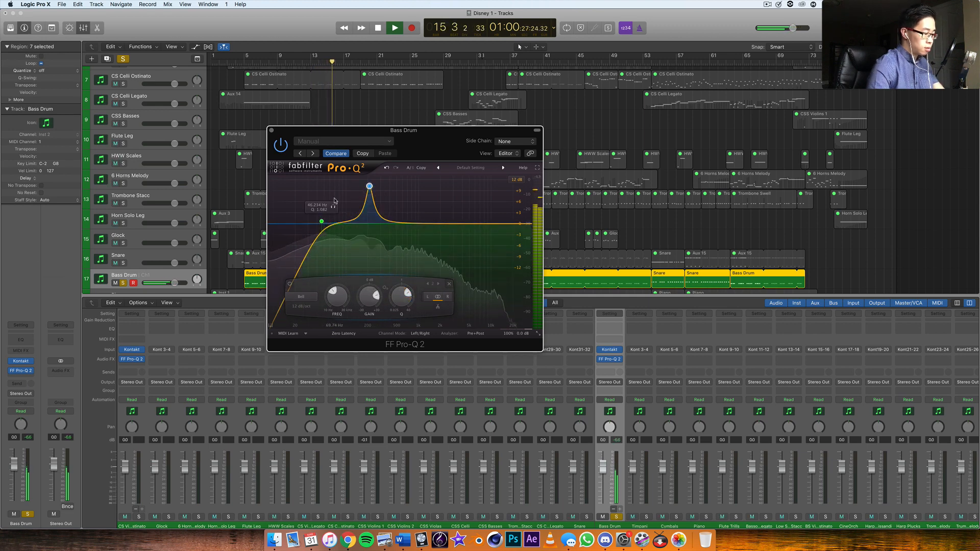
{"action": "key", "text": "XF86AudioLowerVolume"}
{"action": "left_click", "coordinate": [333, 208]}
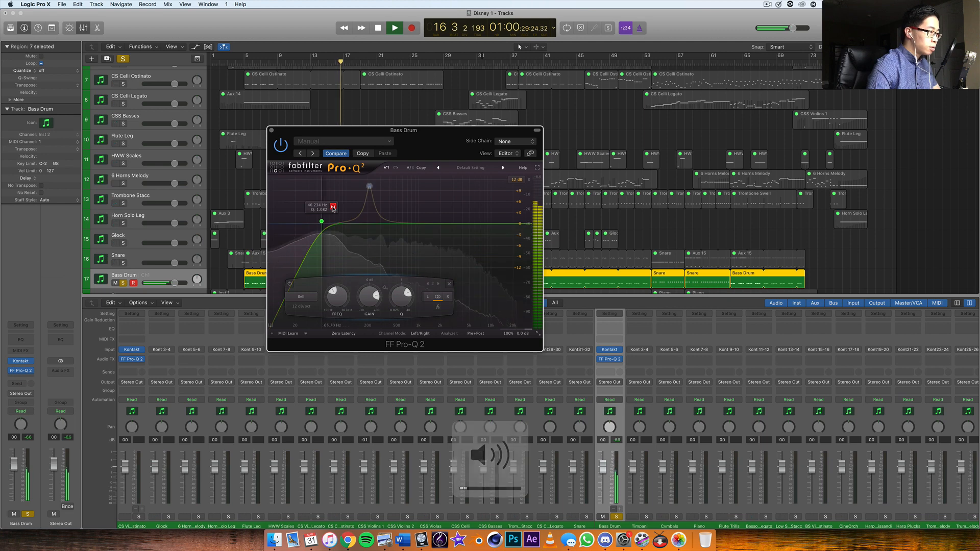
{"action": "left_click", "coordinate": [370, 188]}
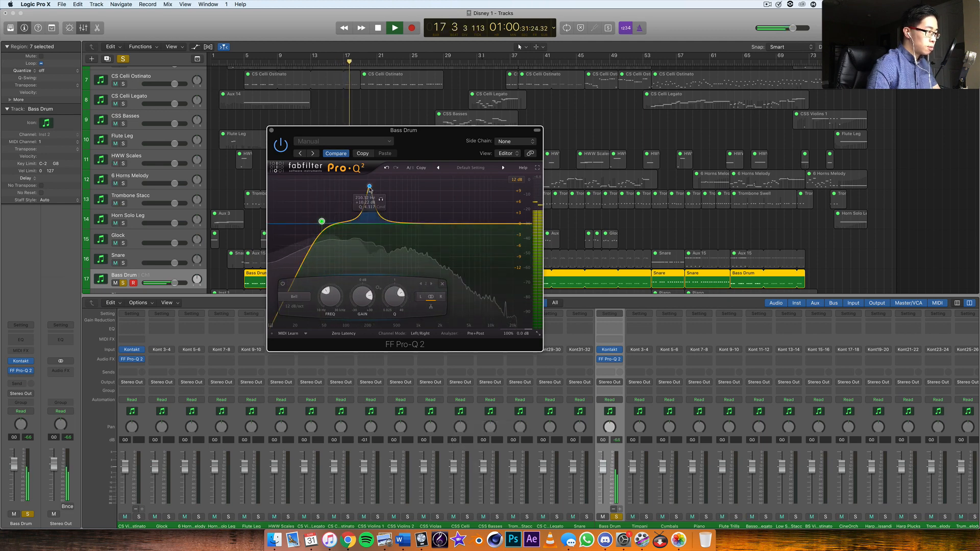
Turn the second band into a cut of about 3 dB near 278 Hz with Q about 2.7, and audition it in isolation.
{"action": "left_click_drag", "start_coordinate": [370, 187], "coordinate": [380, 221]}
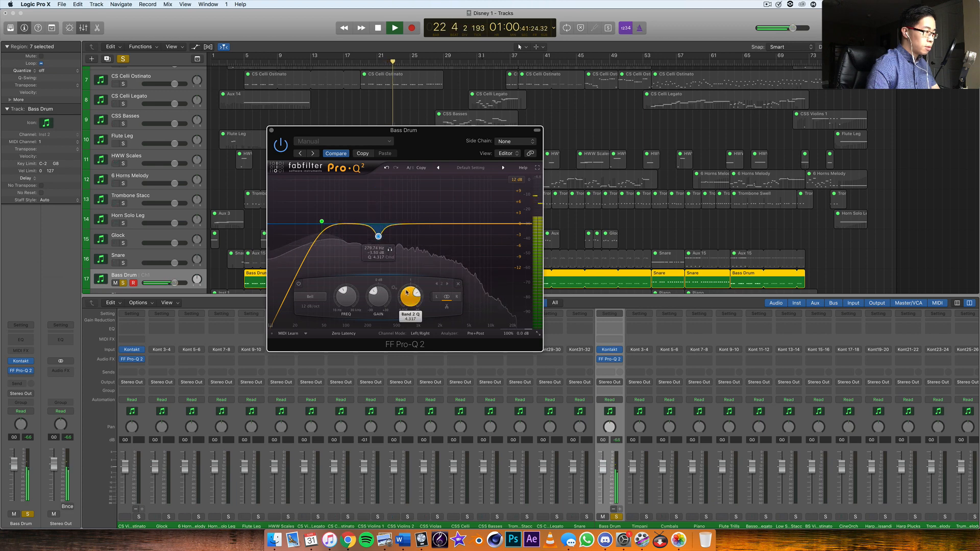
{"action": "left_click_drag", "start_coordinate": [409, 300], "coordinate": [408, 299]}
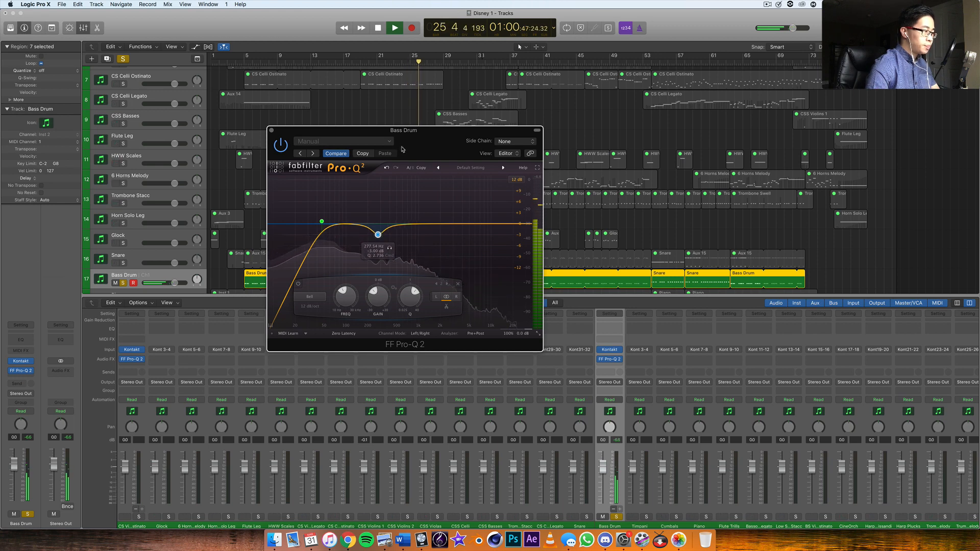
{"action": "left_click_drag", "start_coordinate": [407, 152], "coordinate": [484, 136]}
{"action": "mouse_move", "coordinate": [458, 220]}
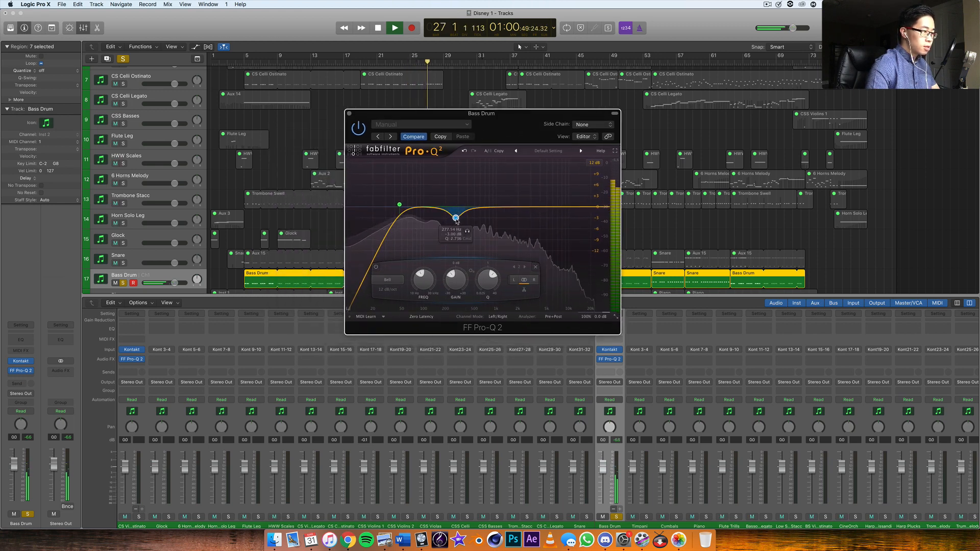
{"action": "left_click", "coordinate": [466, 230]}
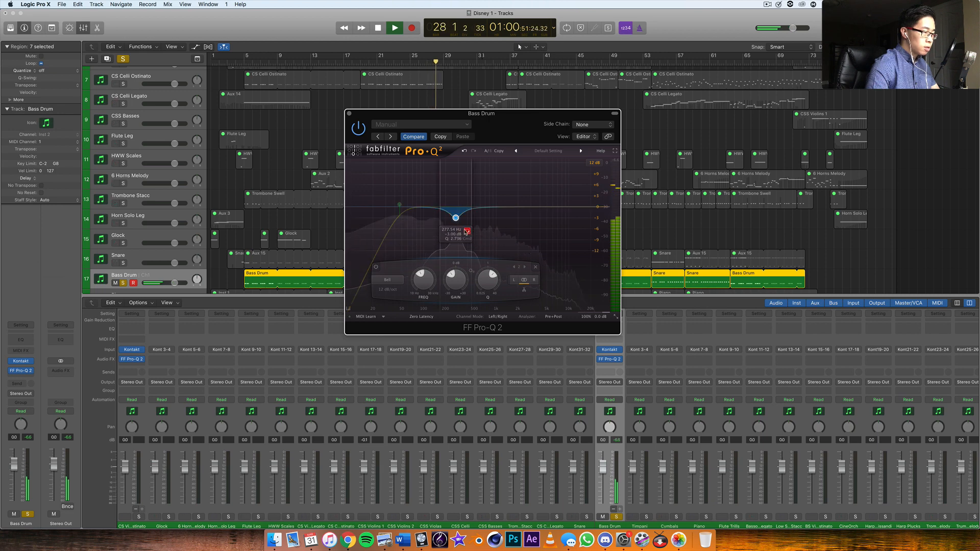
{"action": "left_click", "coordinate": [465, 232]}
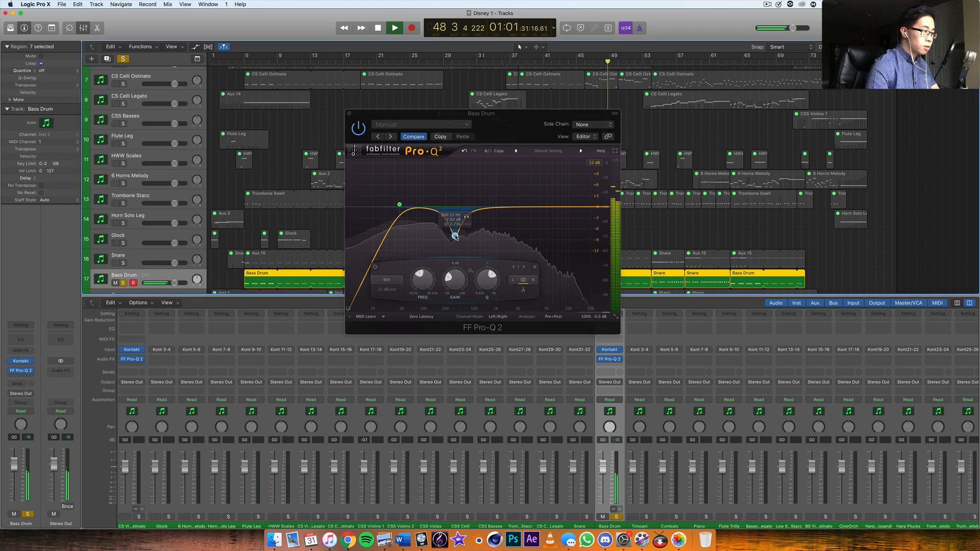
Test a cut of about 10 dB on the second band, restore it to about 3 dB, and add a narrow 8.4 dB boost near 1 kHz.
{"action": "left_click_drag", "start_coordinate": [455, 236], "coordinate": [454, 245]}
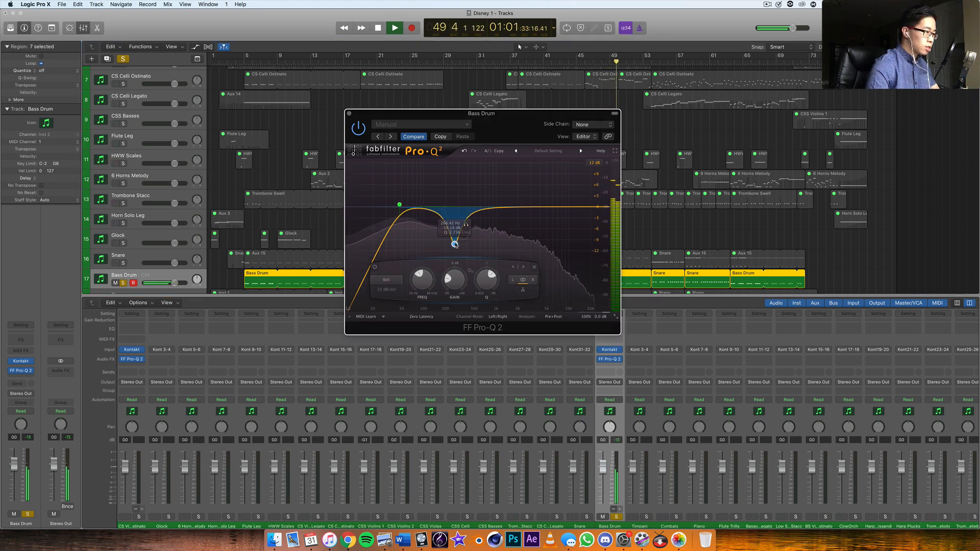
{"action": "left_click_drag", "start_coordinate": [456, 221], "coordinate": [495, 177]}
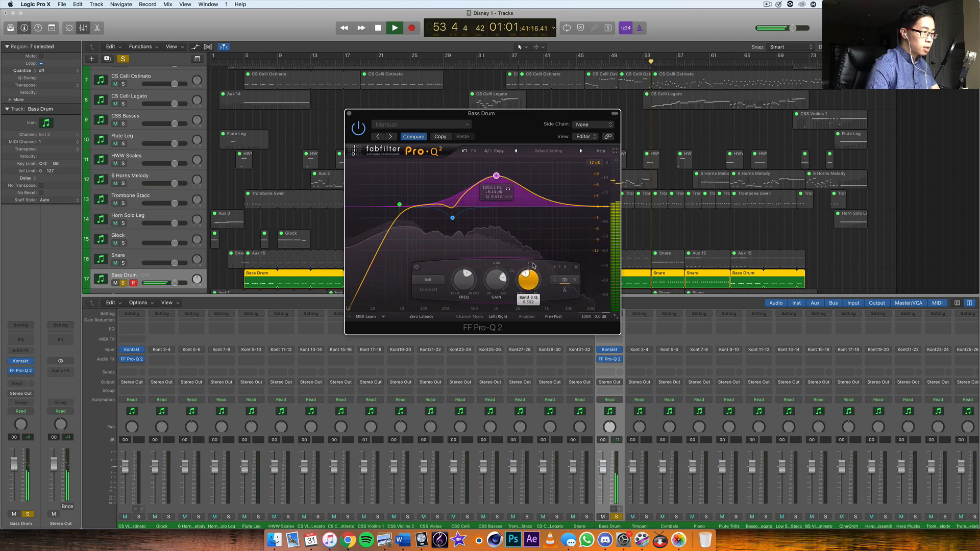
{"action": "scroll", "coordinate": [534, 282], "scroll_direction": "up", "scroll_amount": 5}
{"action": "left_click_drag", "start_coordinate": [534, 282], "coordinate": [534, 287]}
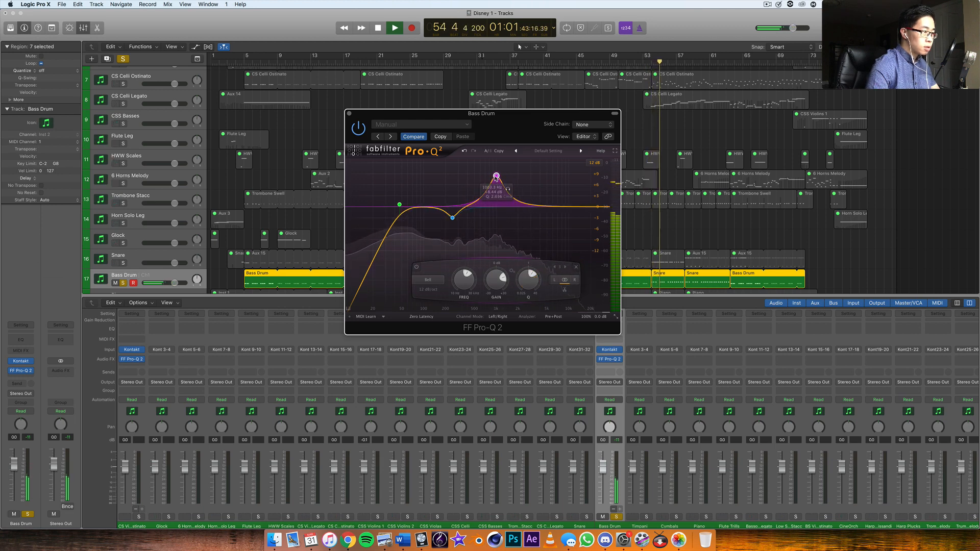
Sharpen and sweep the third band, and turn it into a narrow cut of about 3.6 dB just below 1 kHz.
{"action": "mouse_move", "coordinate": [496, 177]}
{"action": "left_mouse_down"}
{"action": "mouse_move", "coordinate": [481, 171]}
{"action": "mouse_move", "coordinate": [490, 171]}
{"action": "left_mouse_up"}
{"action": "left_click_drag", "start_coordinate": [523, 277], "coordinate": [523, 267]}
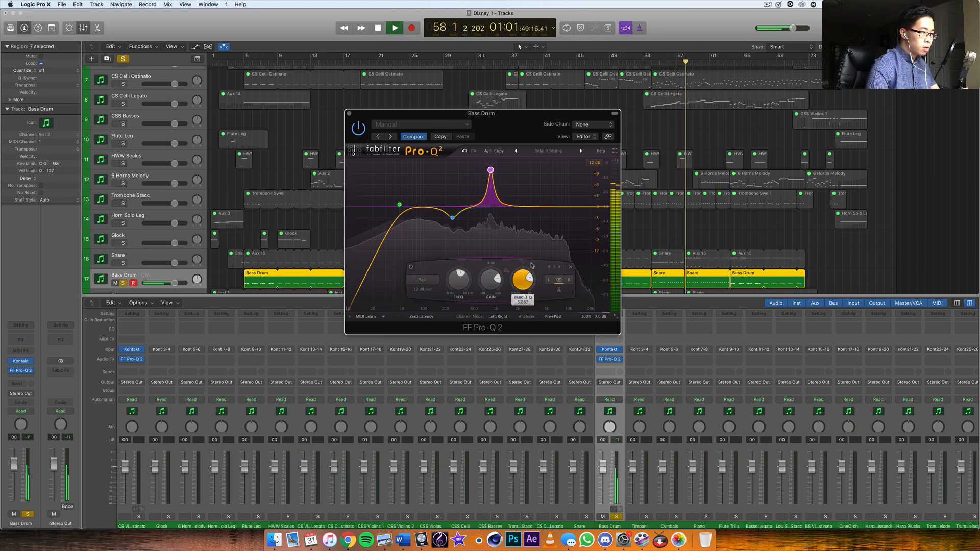
{"action": "left_click_drag", "start_coordinate": [490, 170], "coordinate": [494, 221]}
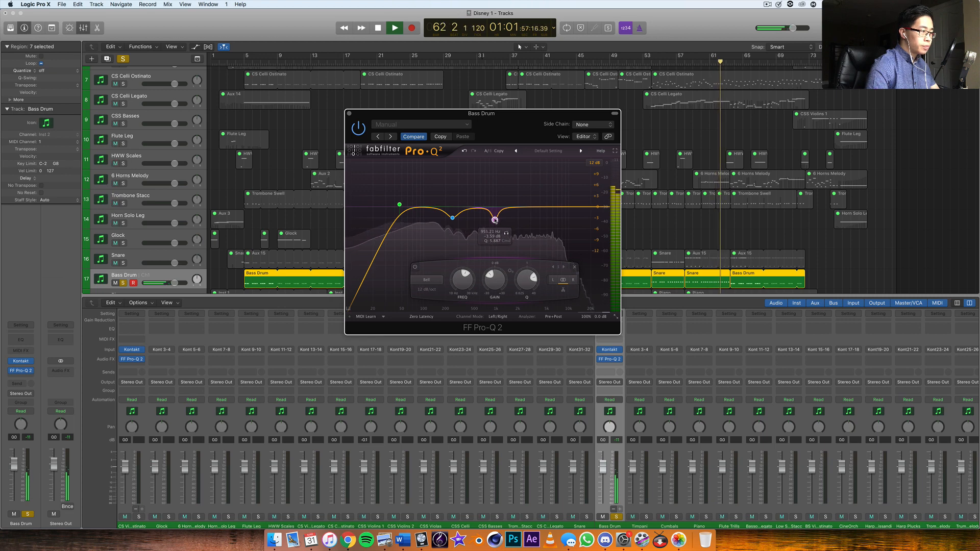
{"action": "mouse_move", "coordinate": [522, 278]}
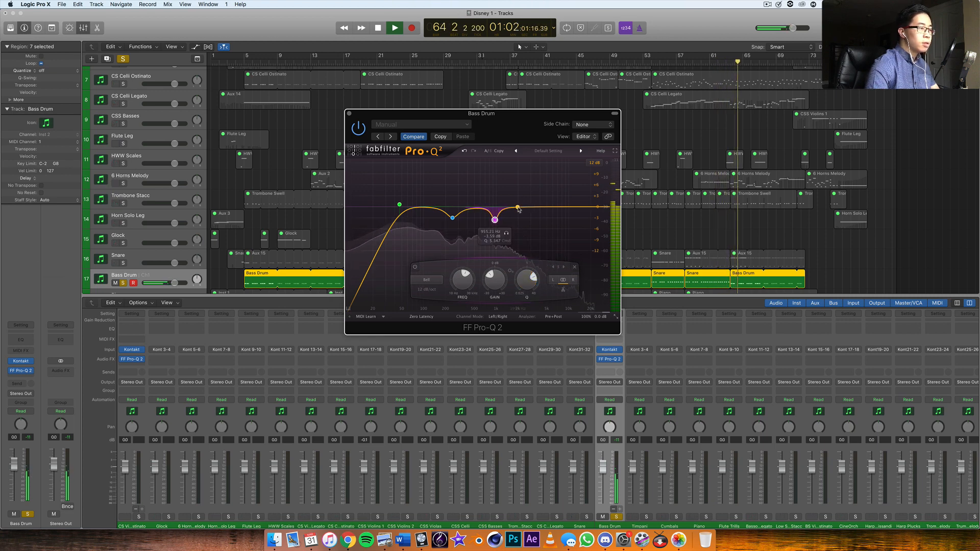
Add a fourth band and, while replaying the passage, adjust it to a gentle boost of about 2.3 dB near 3.7 kHz.
{"action": "mouse_move", "coordinate": [525, 207]}
{"action": "left_mouse_down"}
{"action": "mouse_move", "coordinate": [515, 192]}
{"action": "mouse_move", "coordinate": [547, 188]}
{"action": "mouse_move", "coordinate": [476, 188]}
{"action": "mouse_move", "coordinate": [536, 195]}
{"action": "left_mouse_up"}
{"action": "left_click", "coordinate": [302, 62]}
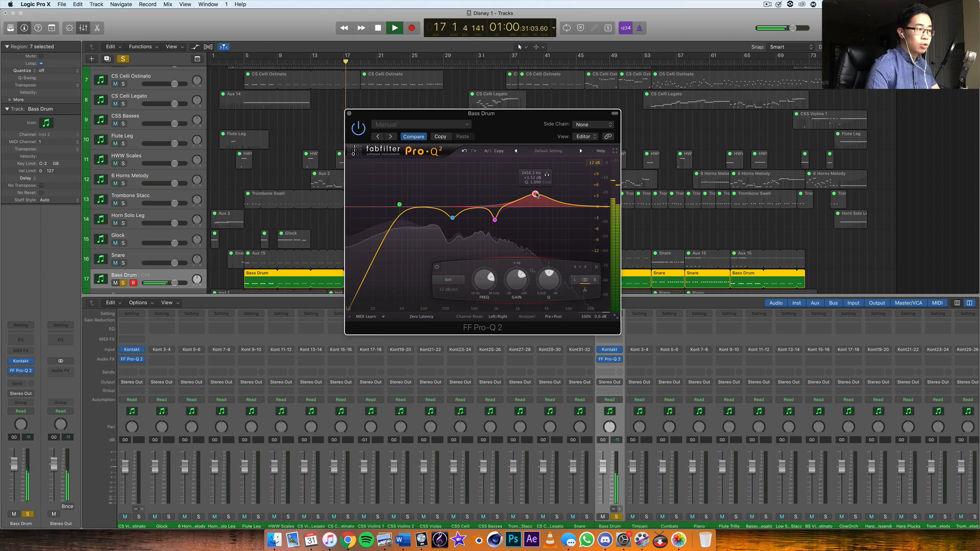
{"action": "mouse_move", "coordinate": [537, 197]}
{"action": "left_mouse_down"}
{"action": "mouse_move", "coordinate": [547, 180]}
{"action": "mouse_move", "coordinate": [537, 197]}
{"action": "left_mouse_up"}
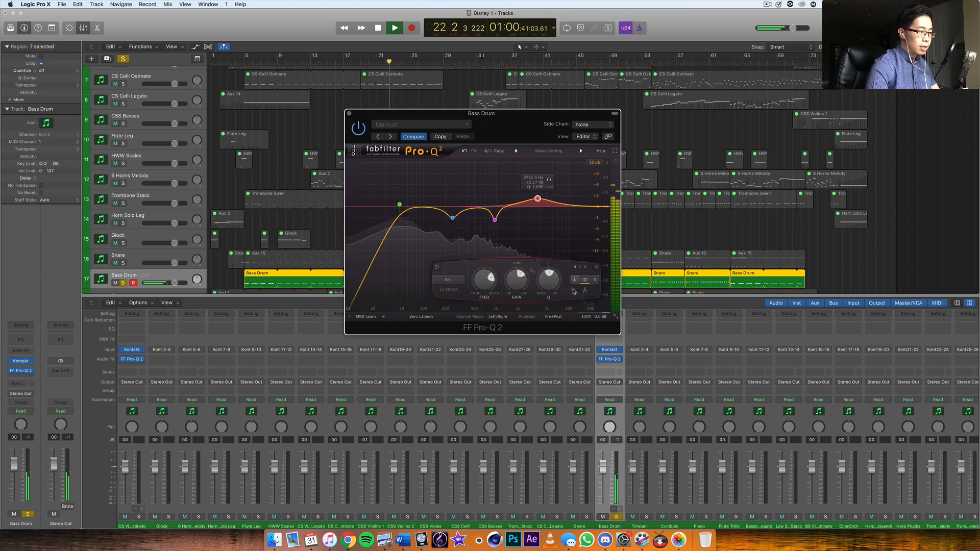
{"action": "left_click", "coordinate": [562, 186]}
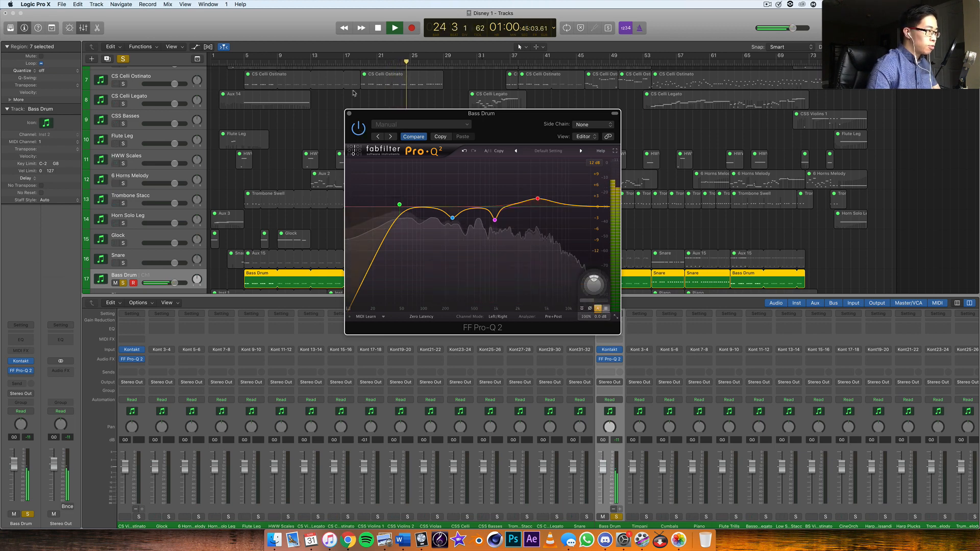
Replay from about bar 16, compare the bass drum with the equalizer bypassed and enabled, and stop playback.
{"action": "left_click", "coordinate": [336, 63]}
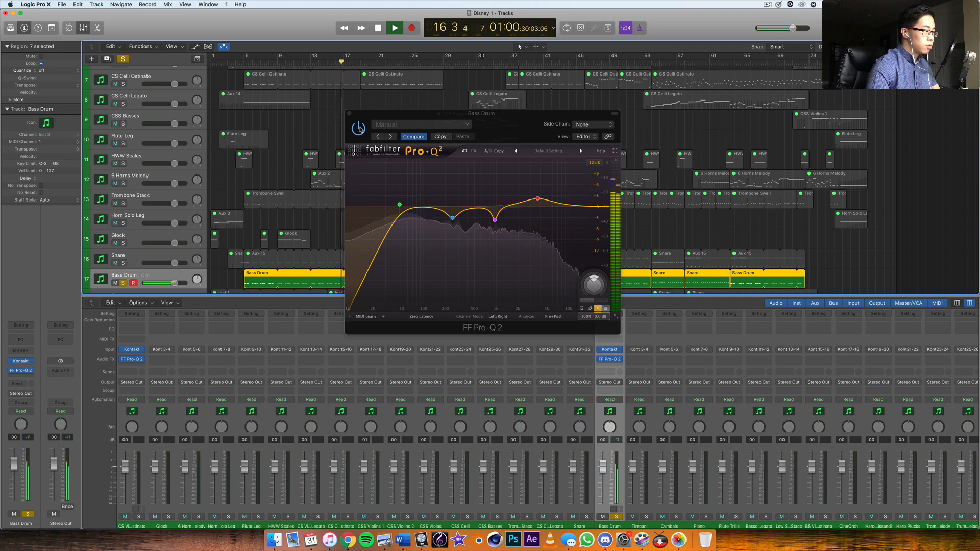
{"action": "left_click", "coordinate": [359, 128]}
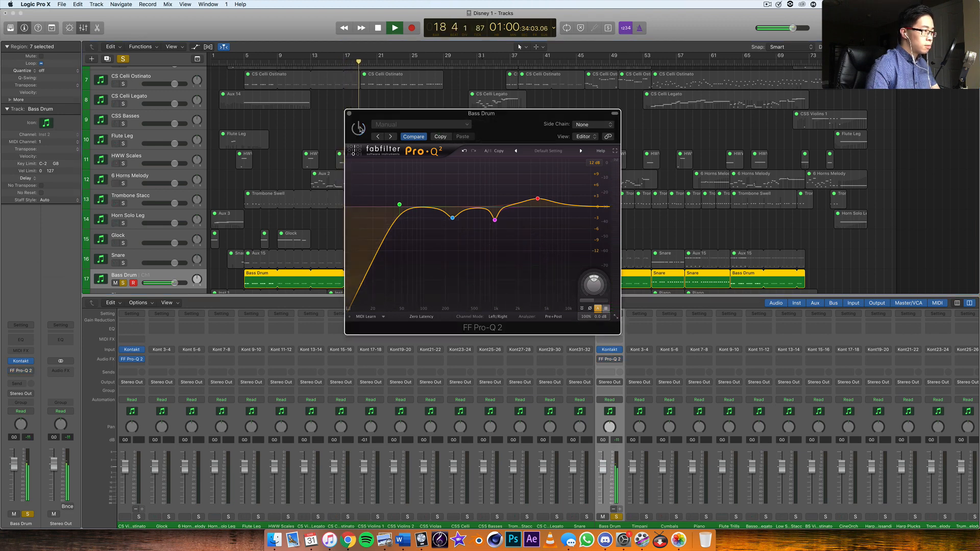
{"action": "left_click", "coordinate": [360, 130]}
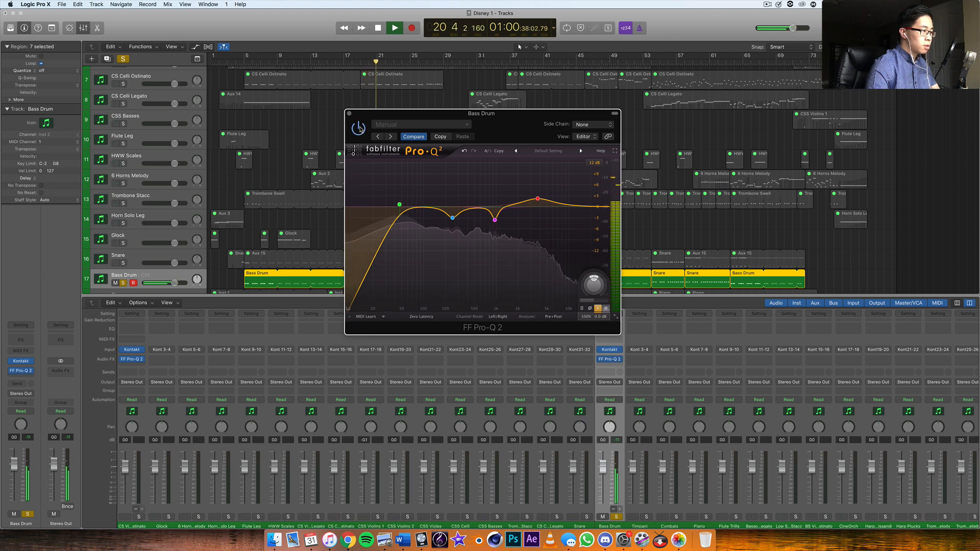
{"action": "key", "text": "space"}
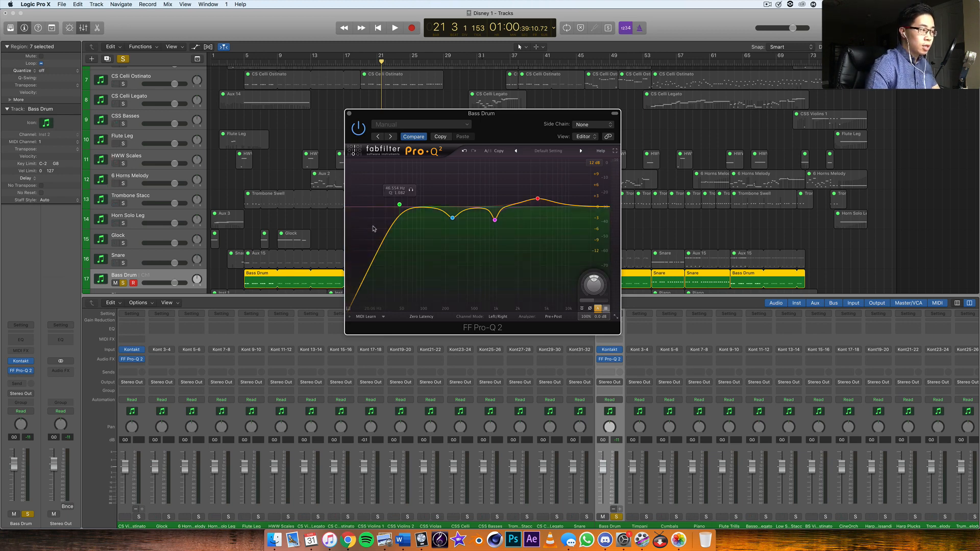
Close the Bass Drum equalizer, unsolo that channel, and solo the Tubular Bells channel in the mixer.
{"action": "left_click", "coordinate": [350, 114]}
{"action": "scroll", "coordinate": [607, 360], "scroll_direction": "right", "scroll_amount": 10}
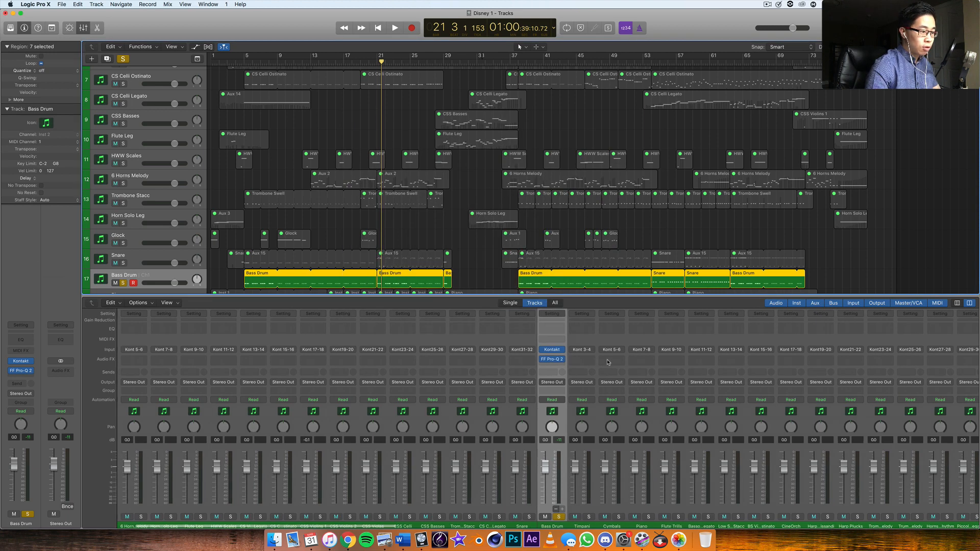
{"action": "left_click", "coordinate": [286, 517]}
{"action": "scroll", "coordinate": [324, 426], "scroll_direction": "right", "scroll_amount": 11}
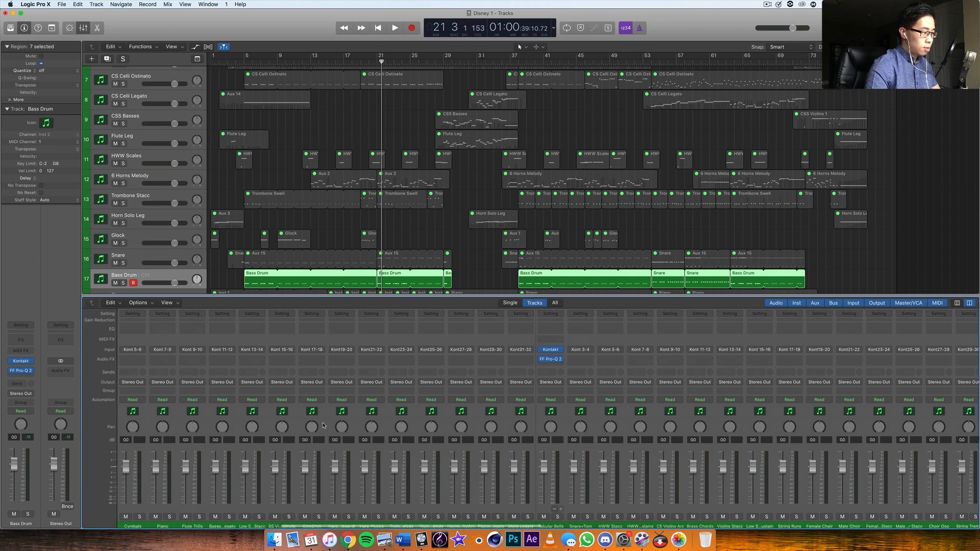
{"action": "scroll", "coordinate": [327, 439], "scroll_direction": "left", "scroll_amount": 1}
{"action": "left_click", "coordinate": [393, 517]}
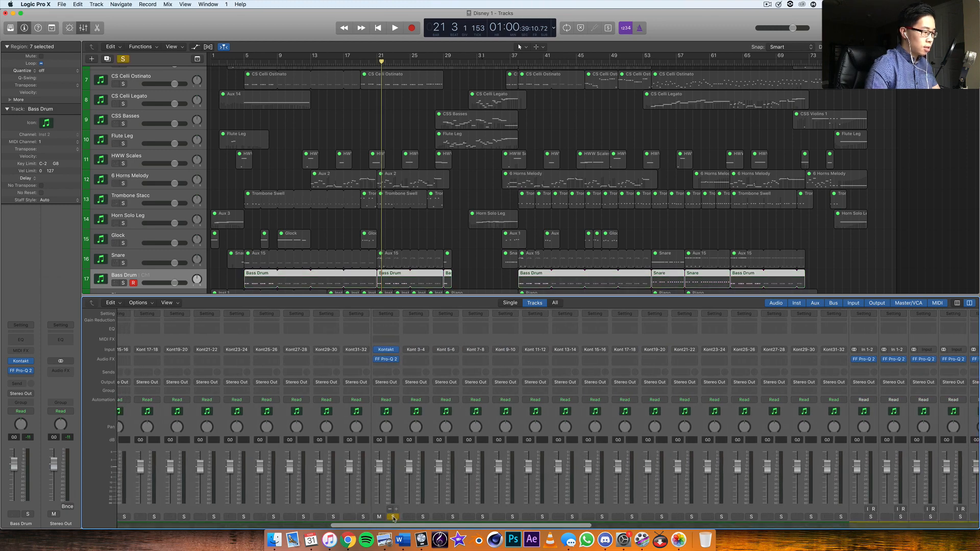
Place the playhead at bar 34 within the Tubular Bells part and open that channel's FF Pro-Q 2.
{"action": "scroll", "coordinate": [302, 192], "scroll_direction": "down", "scroll_amount": 15}
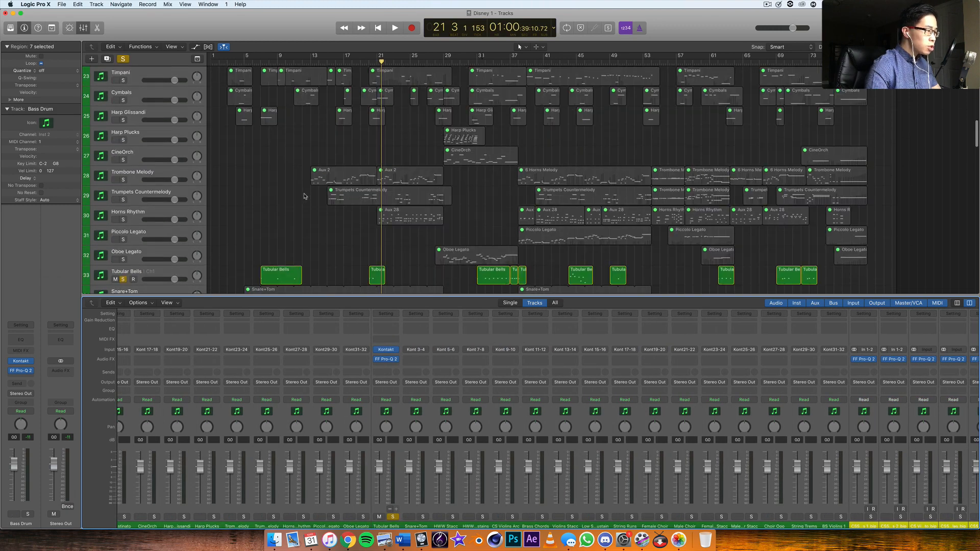
{"action": "left_click", "coordinate": [485, 62]}
{"action": "scroll", "coordinate": [490, 167], "scroll_direction": "down", "scroll_amount": 1}
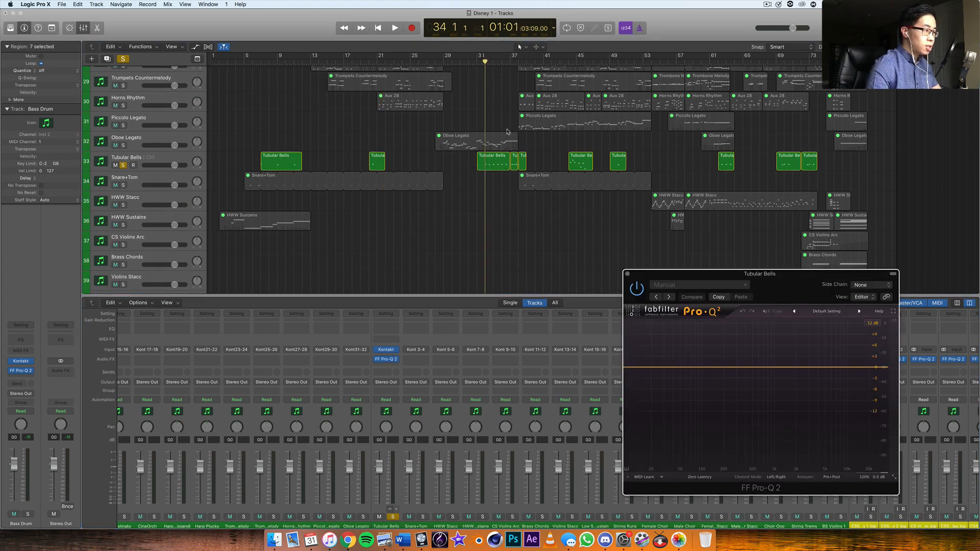
Play the Tubular Bells from bar 34 and add a low-cut band at about 100 Hz in the channel's equalizer.
{"action": "key", "text": "space"}
{"action": "left_click_drag", "start_coordinate": [804, 287], "coordinate": [429, 172]}
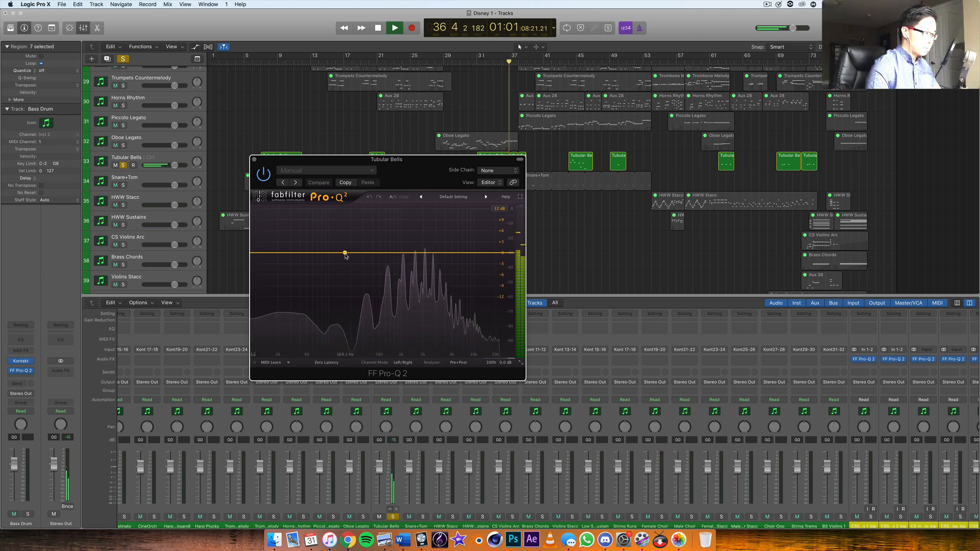
{"action": "left_click_drag", "start_coordinate": [328, 253], "coordinate": [329, 258]}
{"action": "left_click", "coordinate": [284, 324]}
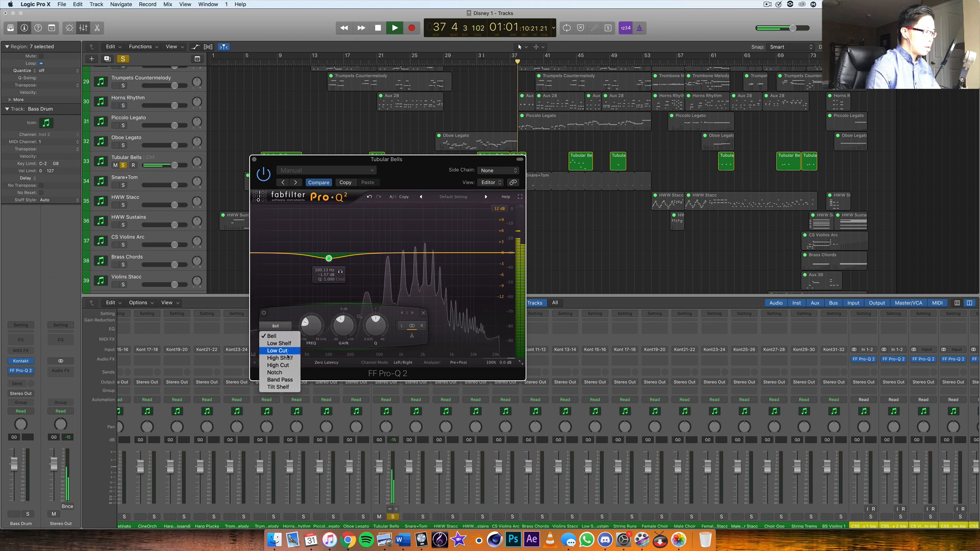
{"action": "left_click", "coordinate": [278, 342]}
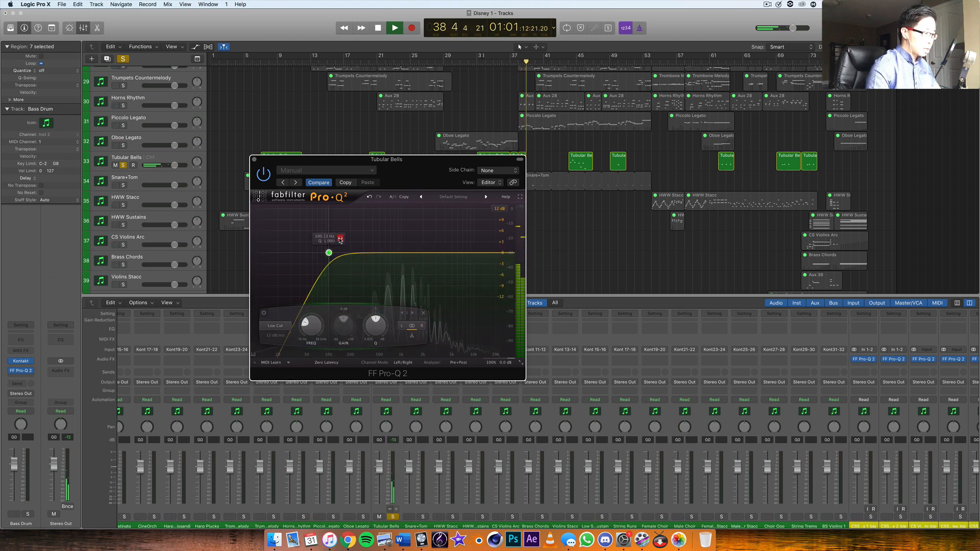
Loop from bar 33 to about bar 39 and, while auditioning the low-cut band alone, raise its frequency to about 191 Hz.
{"action": "left_click_drag", "start_coordinate": [478, 56], "coordinate": [528, 77]}
{"action": "key", "text": "space"}
{"action": "key", "text": "space"}
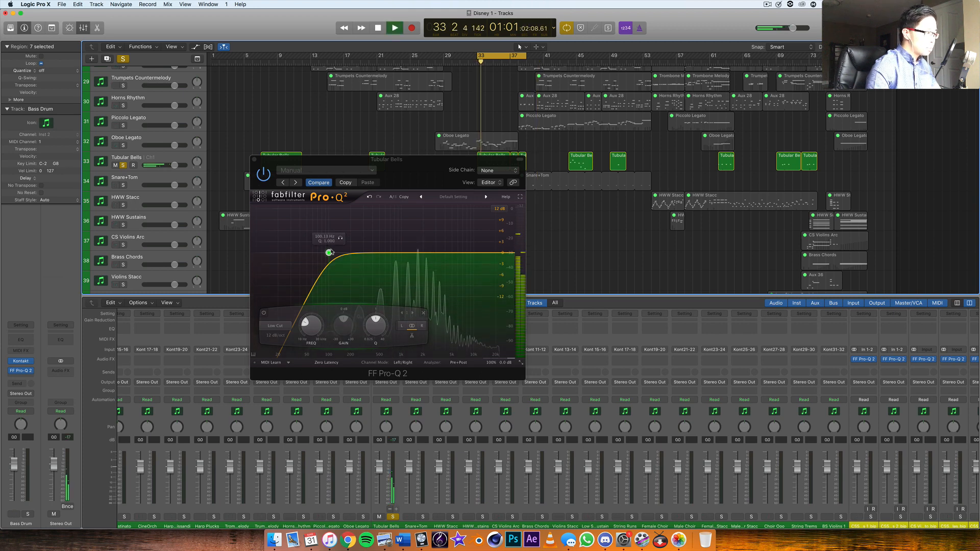
{"action": "left_click", "coordinate": [340, 237]}
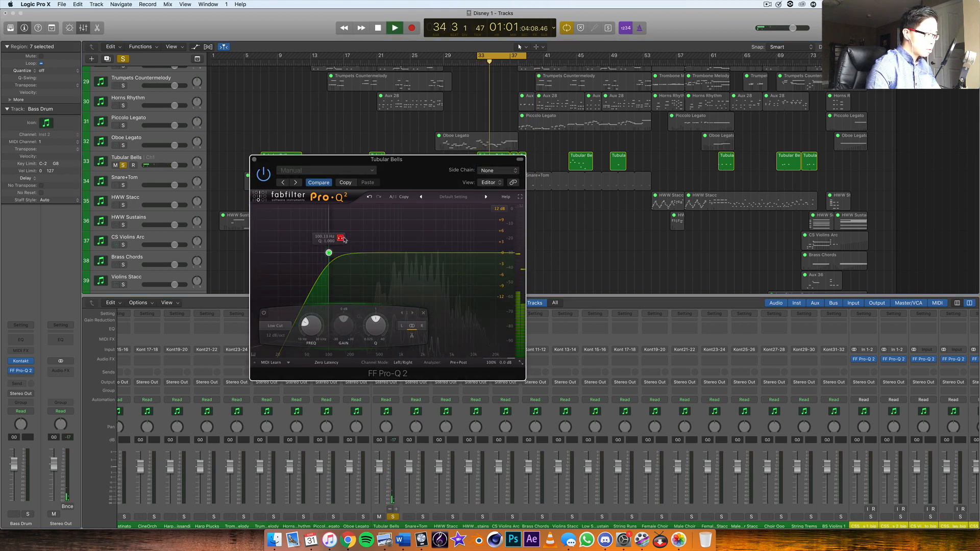
{"action": "left_click_drag", "start_coordinate": [343, 239], "coordinate": [366, 238]}
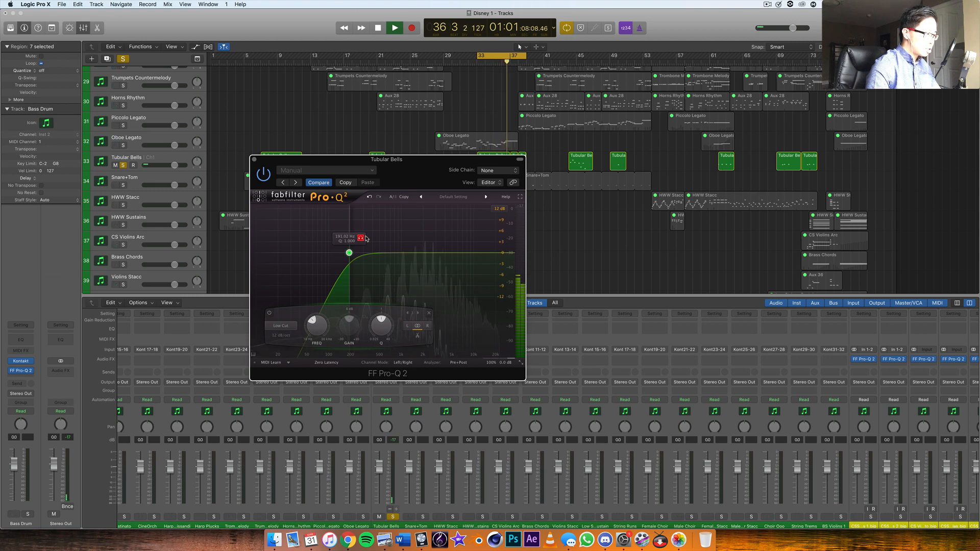
Sweep a narrow bell band boosted by about 12 dB around 1 kHz to search for resonances, and delete the band.
{"action": "left_click_drag", "start_coordinate": [366, 238], "coordinate": [388, 211]}
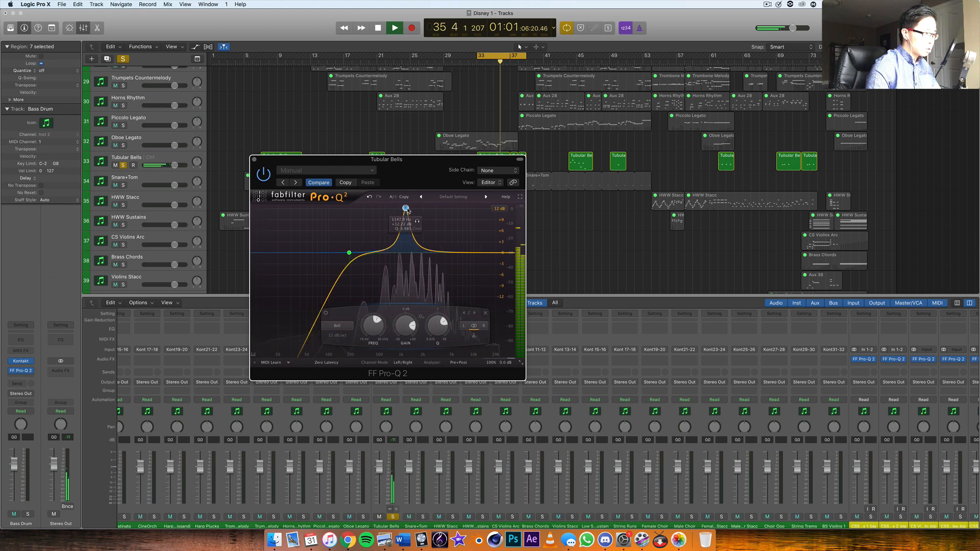
{"action": "left_click_drag", "start_coordinate": [419, 210], "coordinate": [406, 211]}
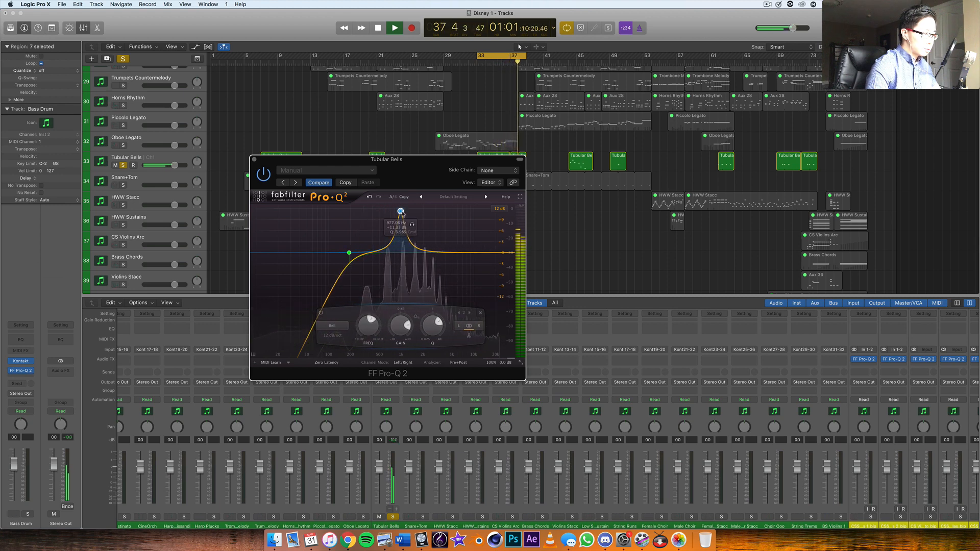
{"action": "mouse_move", "coordinate": [399, 216]}
{"action": "left_mouse_down"}
{"action": "mouse_move", "coordinate": [425, 218]}
{"action": "mouse_move", "coordinate": [401, 221]}
{"action": "left_mouse_up"}
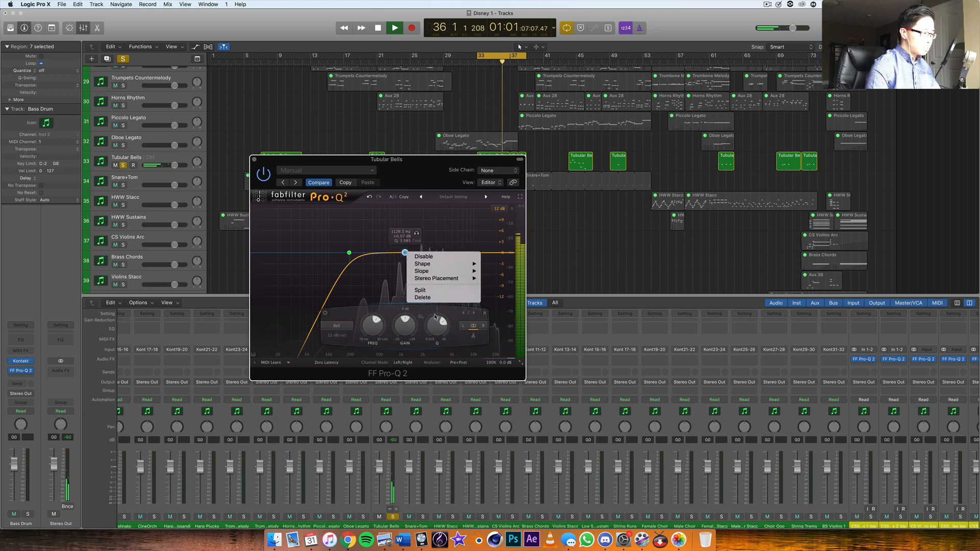
{"action": "left_click", "coordinate": [422, 297]}
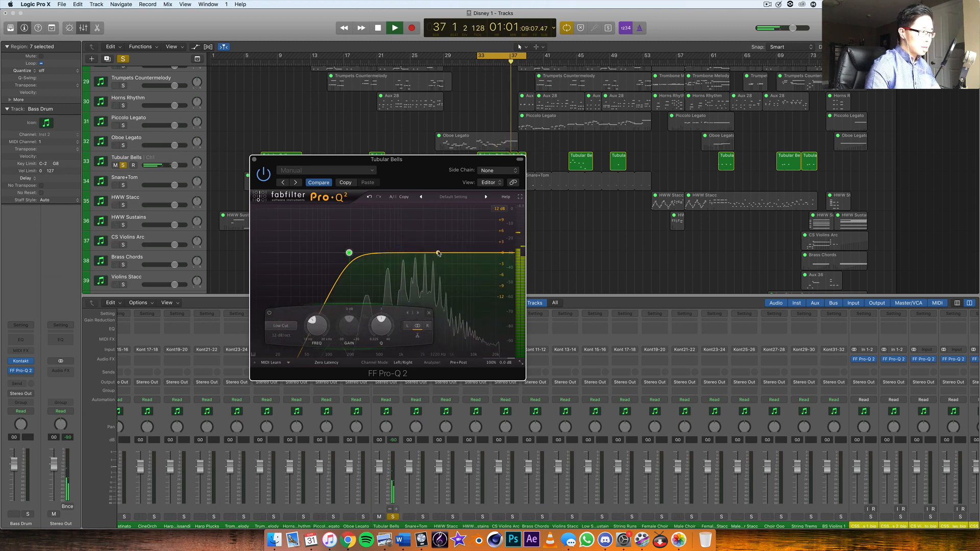
Close the Tubular Bells equalizer, unsolo the channel, and stop playback with cycle mode turned off.
{"action": "mouse_move", "coordinate": [355, 254]}
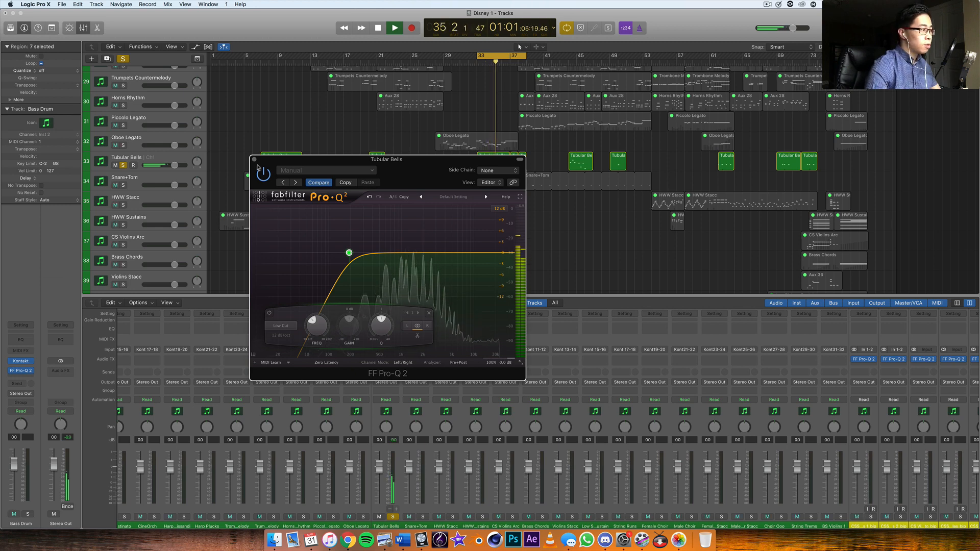
{"action": "left_click", "coordinate": [254, 160]}
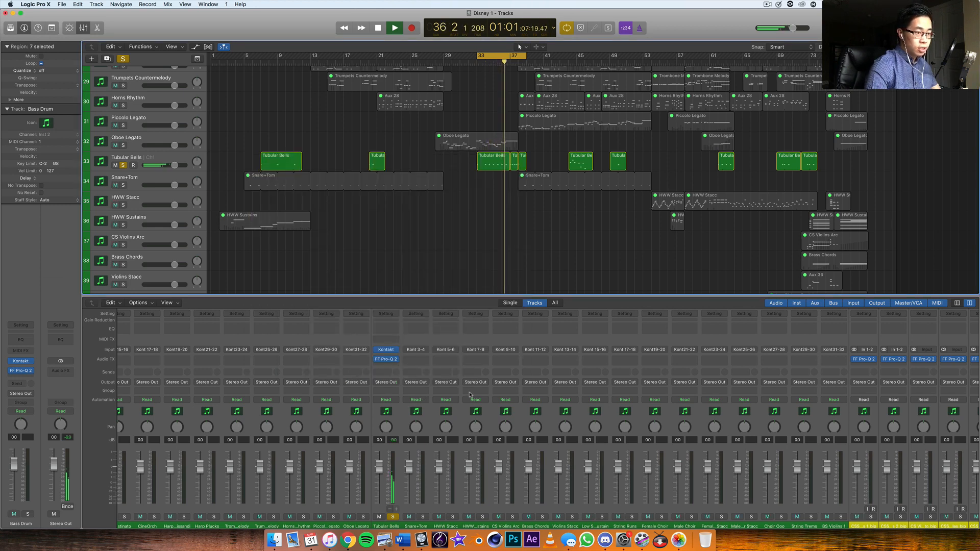
{"action": "scroll", "coordinate": [470, 395], "scroll_direction": "right", "scroll_amount": 5}
{"action": "scroll", "coordinate": [470, 394], "scroll_direction": "right", "scroll_amount": 2}
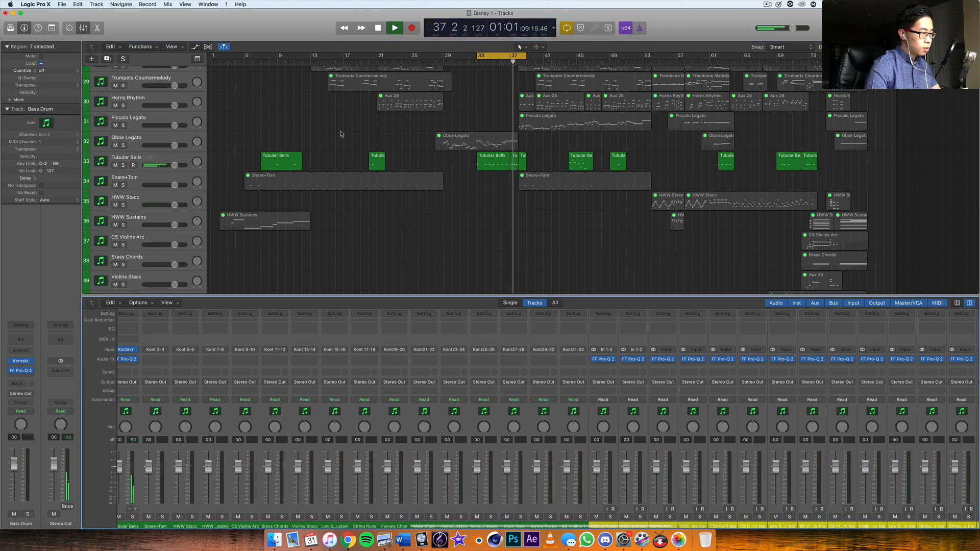
{"action": "key", "text": "space"}
{"action": "key", "text": "c"}
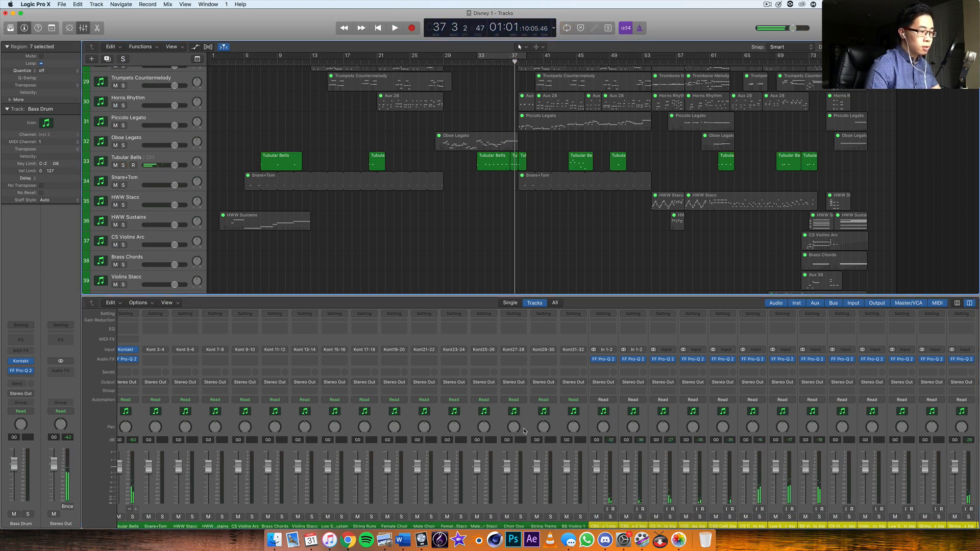
Open the FF Pro-Q 2 on the CSS Violins 1_bip channel and play the project from about bar 30.
{"action": "scroll", "coordinate": [454, 444], "scroll_direction": "right", "scroll_amount": 7}
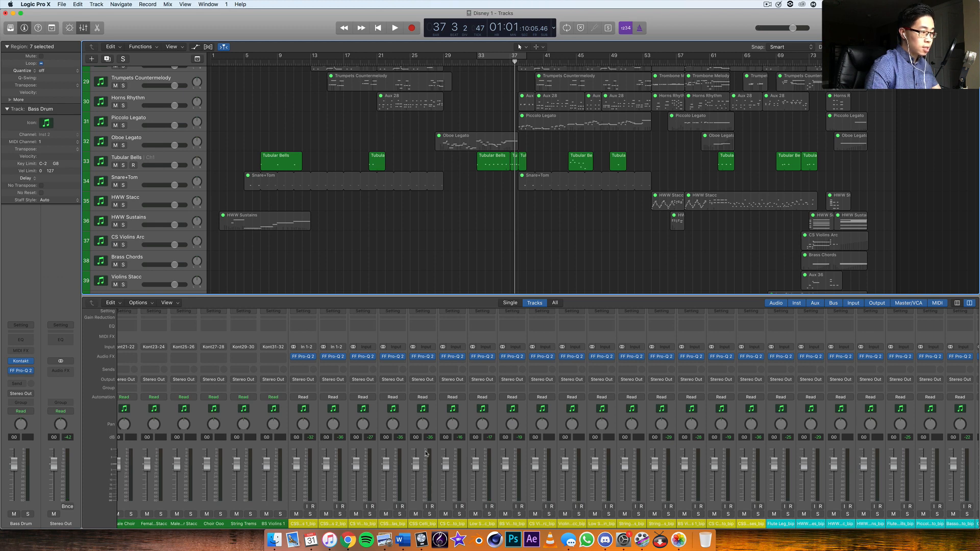
{"action": "left_click", "coordinate": [423, 450]}
{"action": "scroll", "coordinate": [294, 385], "scroll_direction": "right", "scroll_amount": 2}
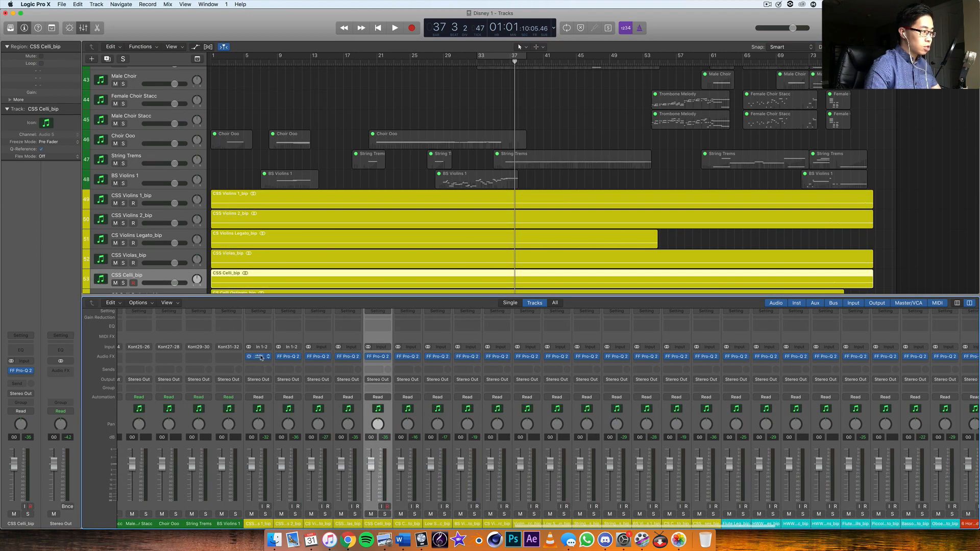
{"action": "left_click_drag", "start_coordinate": [658, 184], "coordinate": [396, 127]}
{"action": "left_click", "coordinate": [451, 62]}
{"action": "key", "text": "space"}
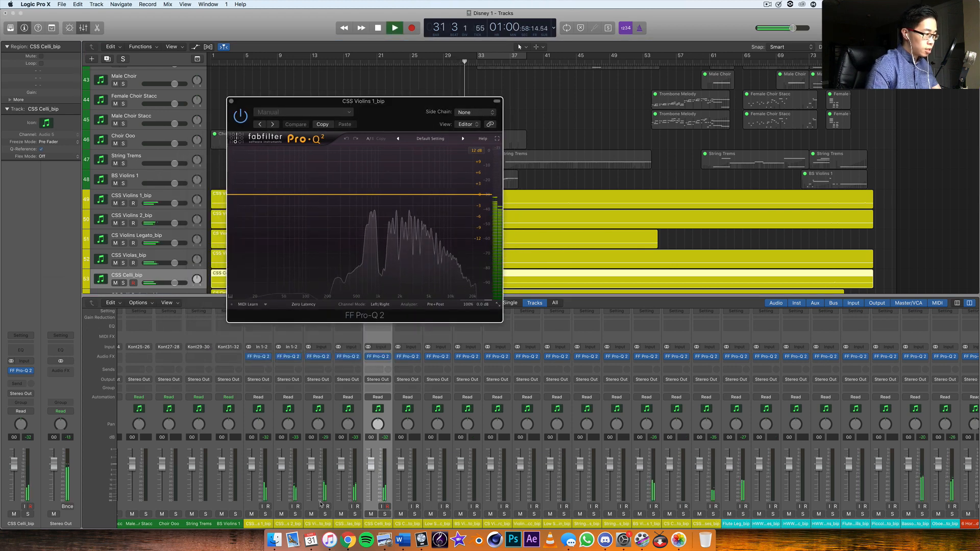
Select the CSS Violins 1_bip track and solo it with playback running.
{"action": "left_click", "coordinate": [269, 508]}
{"action": "key", "text": "space"}
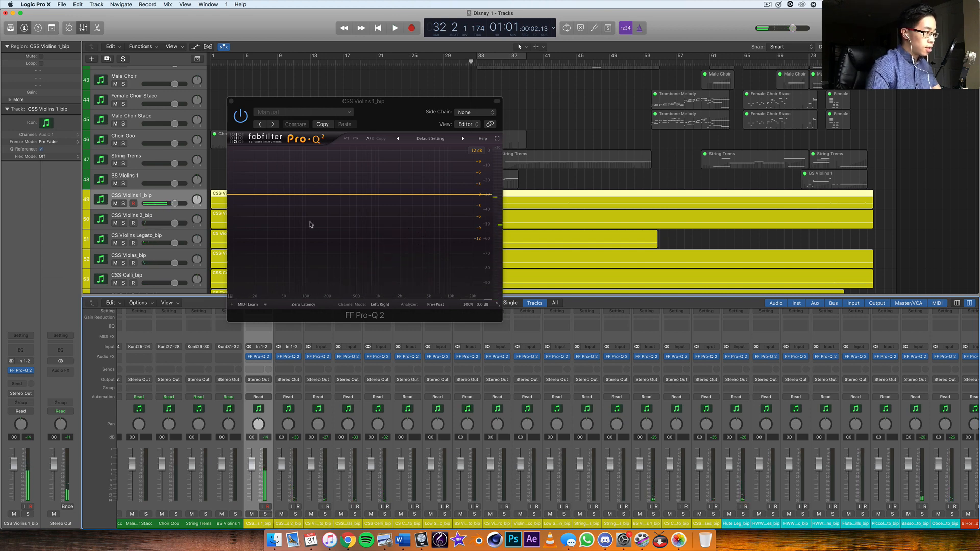
{"action": "key", "text": "space"}
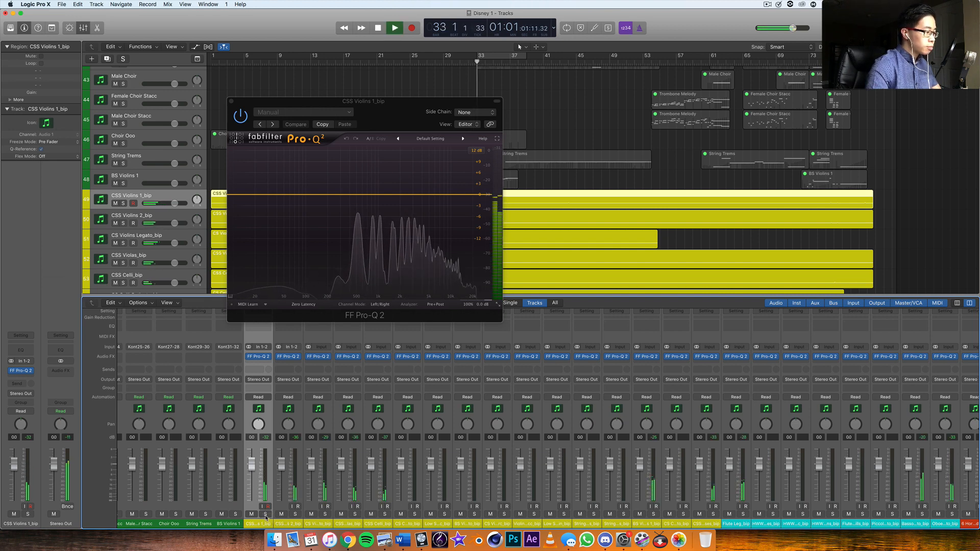
{"action": "key", "text": "s"}
Loop playback from bar 29 to about bar 38, keeping the violins equalizer window clear of the ruler.
{"action": "left_click_drag", "start_coordinate": [399, 135], "coordinate": [375, 376]}
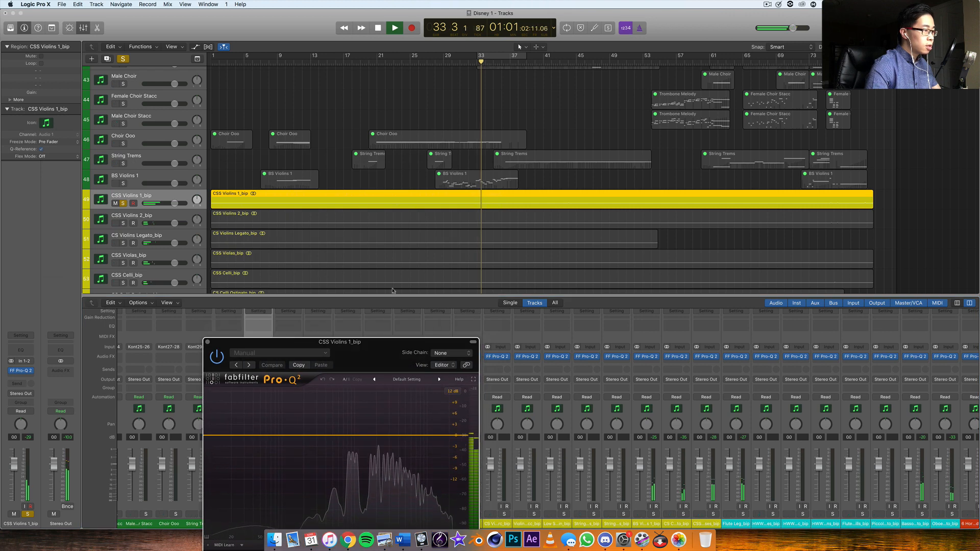
{"action": "left_click", "coordinate": [448, 60]}
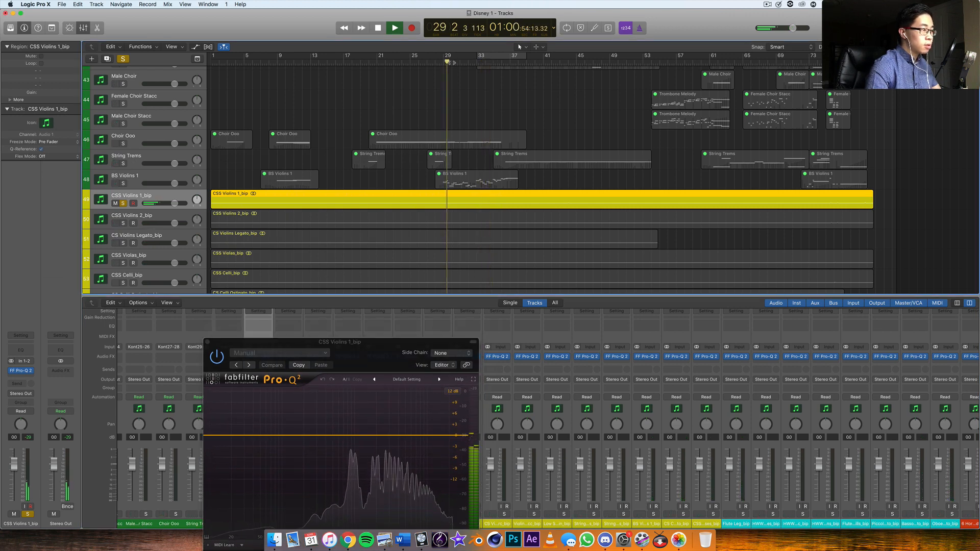
{"action": "left_click_drag", "start_coordinate": [448, 58], "coordinate": [521, 63]}
{"action": "left_click_drag", "start_coordinate": [354, 356], "coordinate": [343, 179]}
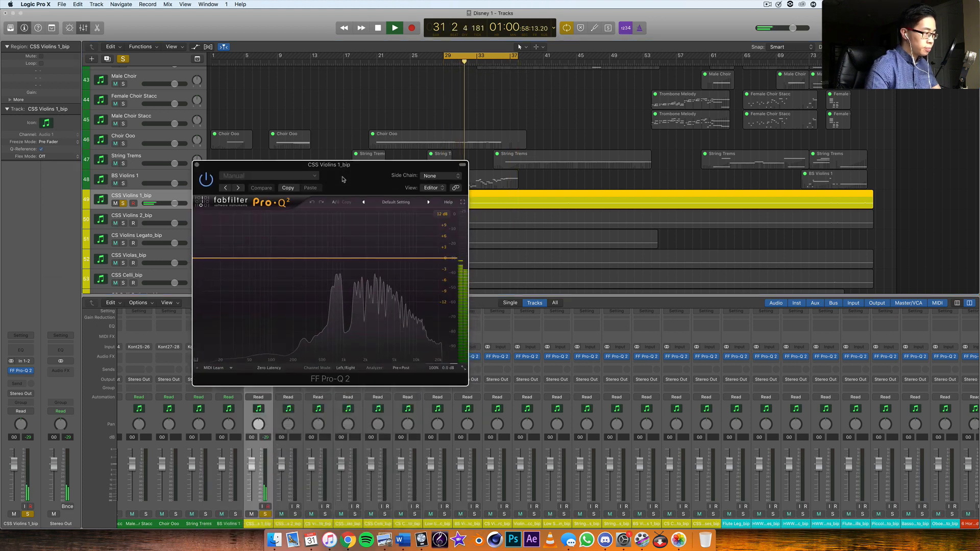
Add a low-cut band near 190 Hz and a narrow boosted bell band to the CSS Violins 1_bip equalizer.
{"action": "left_click_drag", "start_coordinate": [290, 258], "coordinate": [336, 225]}
{"action": "left_click", "coordinate": [227, 331]}
{"action": "left_click", "coordinate": [229, 356]}
{"action": "left_click_drag", "start_coordinate": [366, 333], "coordinate": [367, 315]}
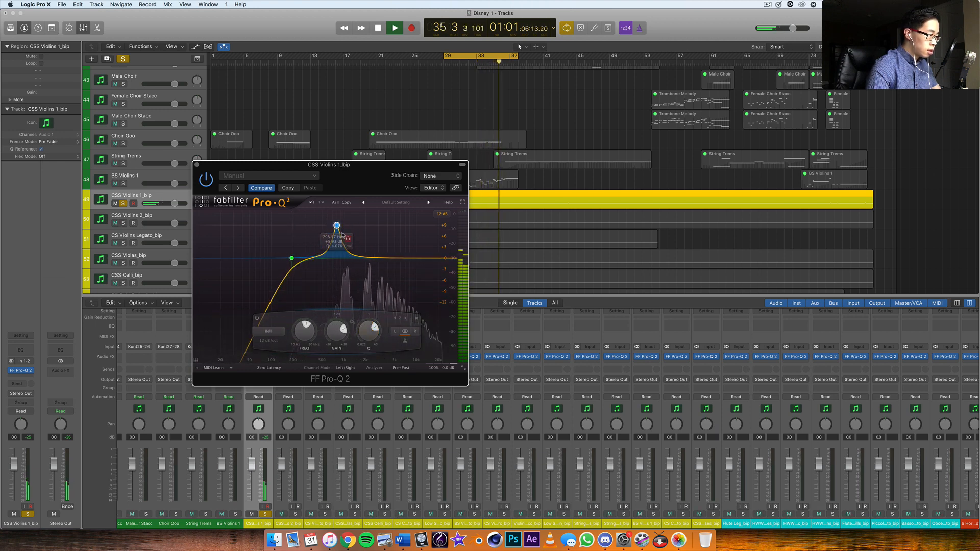
Sweep the narrow boosted bell band across roughly 670 to 880 Hz while the loop plays to listen for resonances.
{"action": "mouse_move", "coordinate": [336, 226]}
{"action": "left_mouse_down"}
{"action": "mouse_move", "coordinate": [328, 220]}
{"action": "mouse_move", "coordinate": [346, 218]}
{"action": "mouse_move", "coordinate": [316, 217]}
{"action": "mouse_move", "coordinate": [337, 220]}
{"action": "left_mouse_up"}
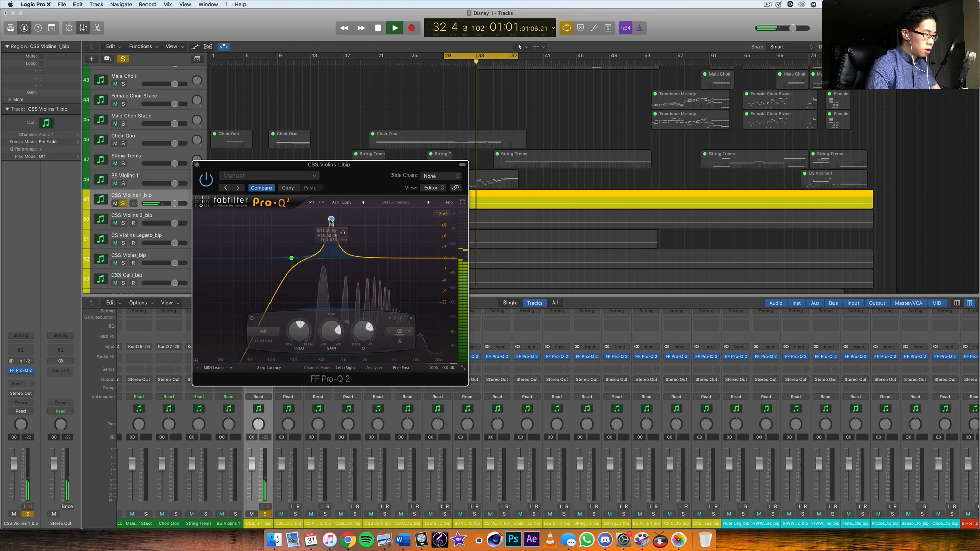
{"action": "left_click_drag", "start_coordinate": [332, 221], "coordinate": [332, 221]}
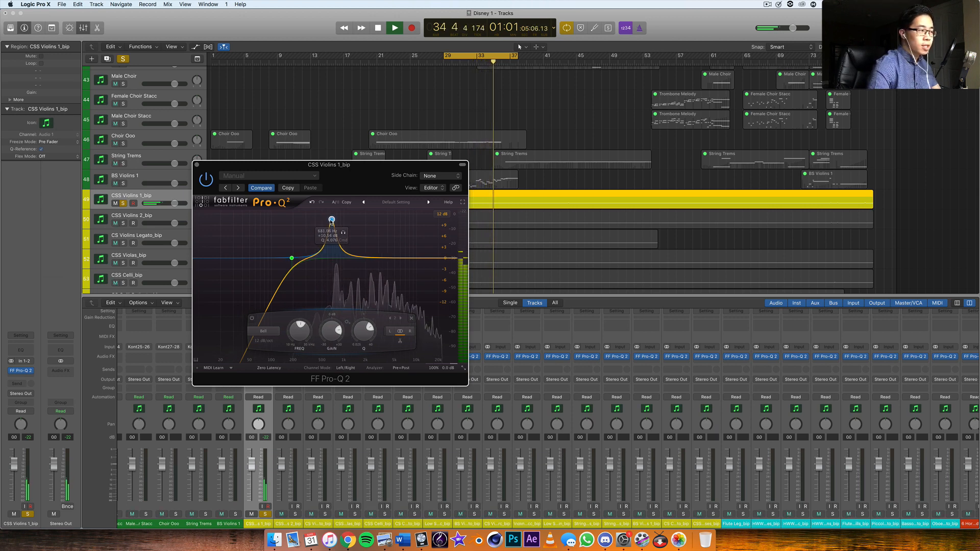
{"action": "left_click_drag", "start_coordinate": [332, 221], "coordinate": [339, 221]}
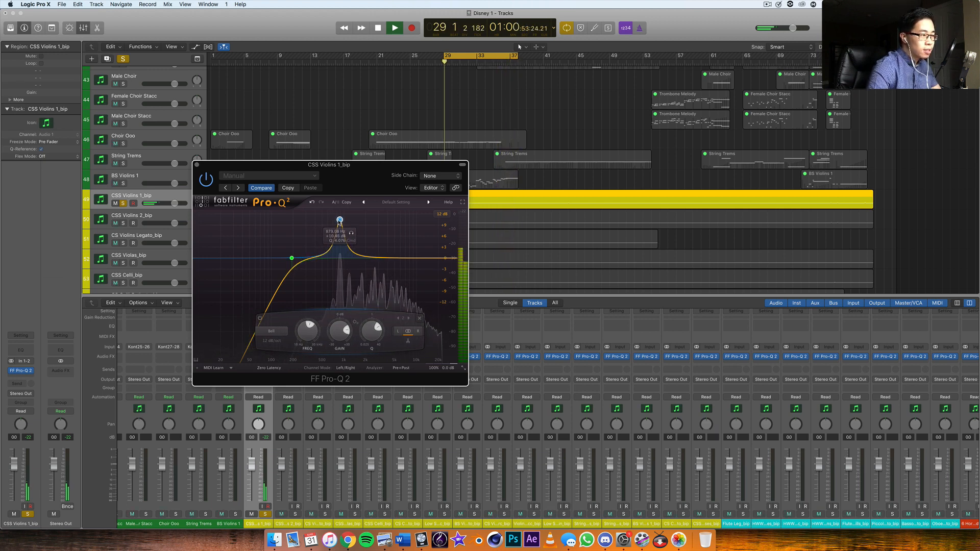
{"action": "left_click_drag", "start_coordinate": [332, 218], "coordinate": [328, 218]}
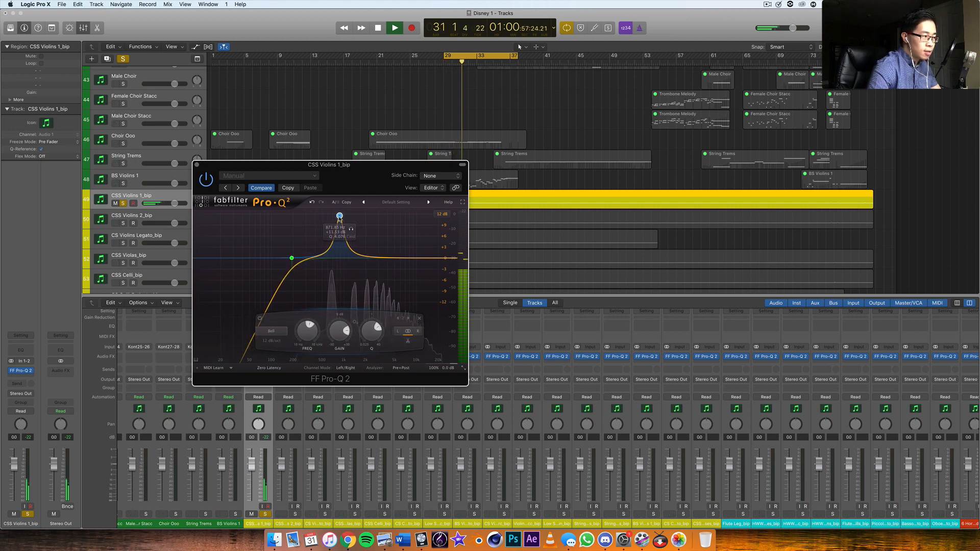
Turn the bell band into a gentle boost of about 1.9 dB near 5.5 kHz with a Q of about 1.04.
{"action": "left_click_drag", "start_coordinate": [348, 216], "coordinate": [398, 251]}
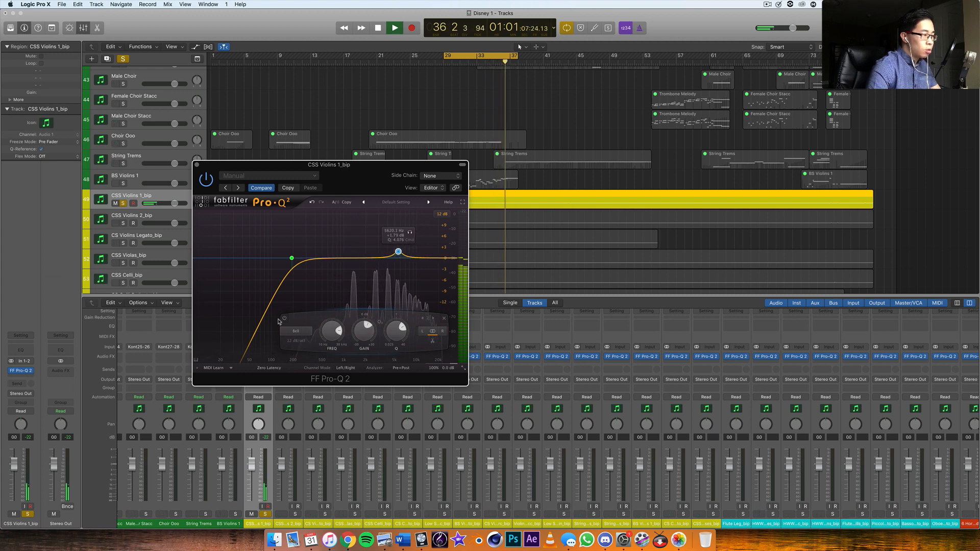
{"action": "left_click", "coordinate": [296, 332]}
{"action": "left_click", "coordinate": [399, 253]}
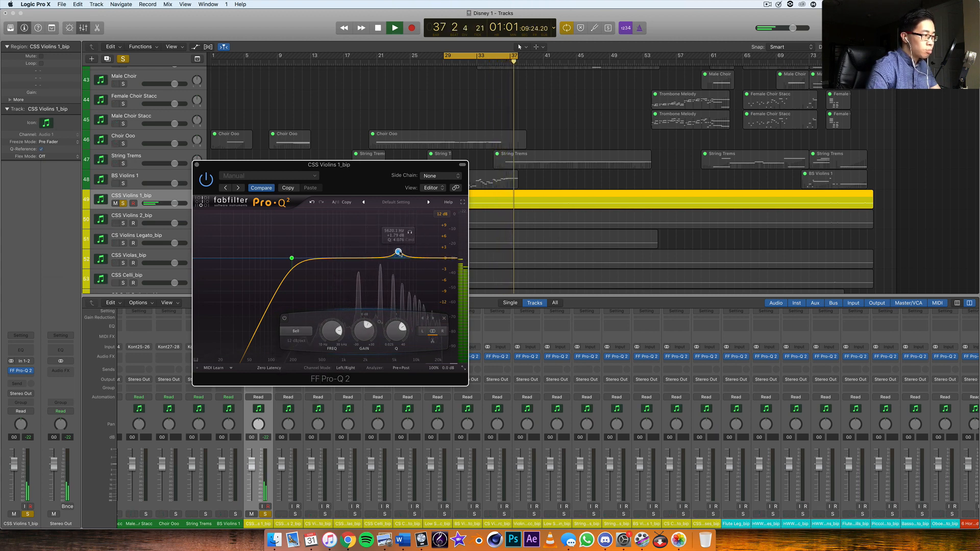
{"action": "left_click_drag", "start_coordinate": [399, 253], "coordinate": [406, 249]}
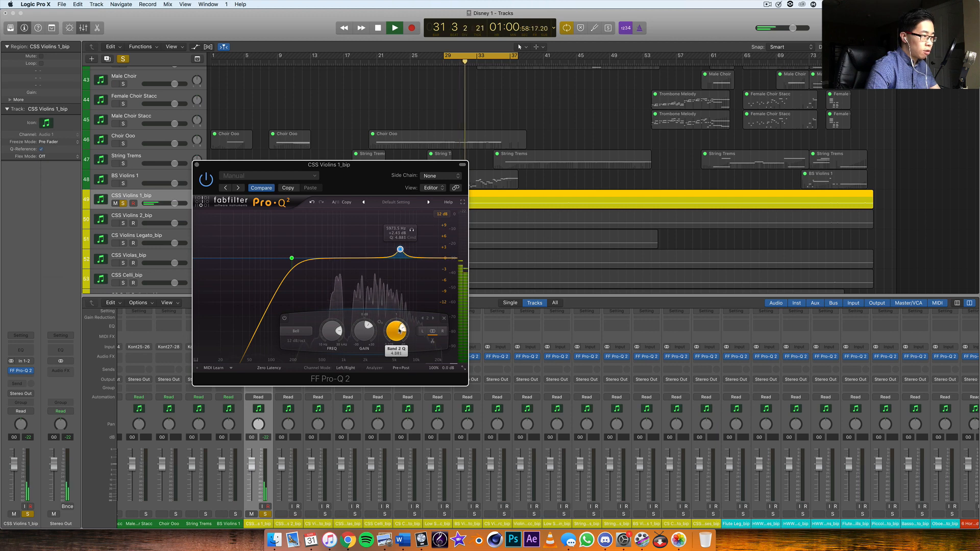
{"action": "left_click_drag", "start_coordinate": [405, 313], "coordinate": [394, 284]}
{"action": "left_click_drag", "start_coordinate": [400, 249], "coordinate": [397, 252]}
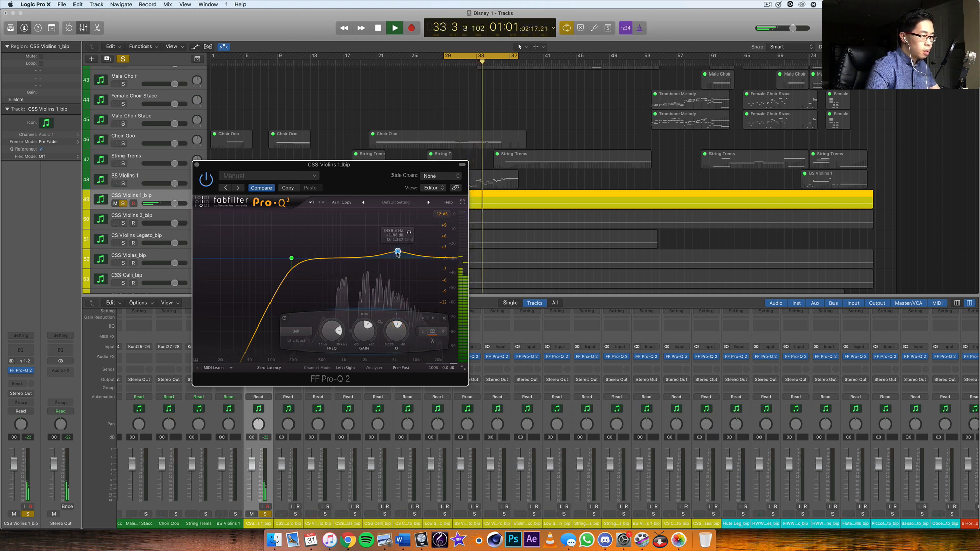
Enable the equalizer's auto gain and compare the looped CSS Violins 1_bip with the equalizer bypassed and enabled.
{"action": "left_click", "coordinate": [446, 360]}
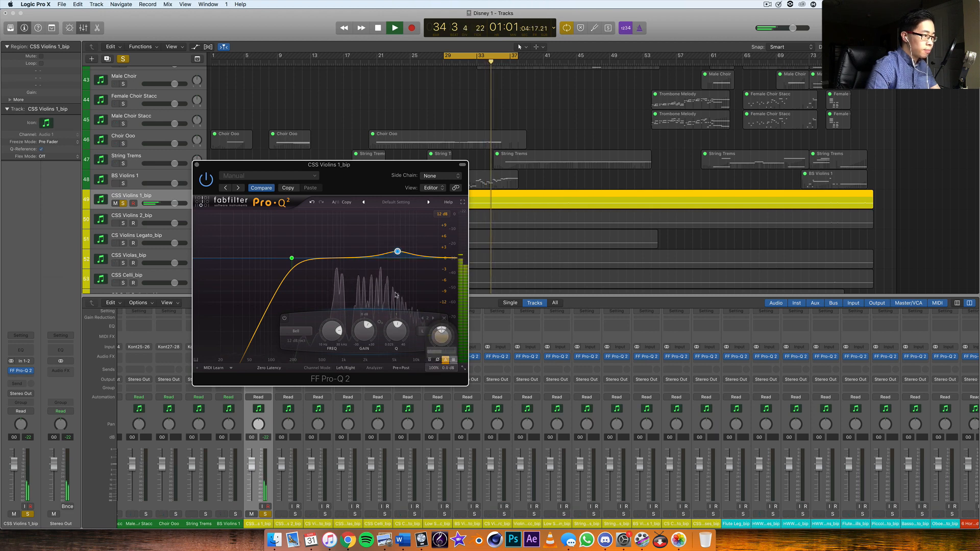
{"action": "left_click", "coordinate": [324, 232]}
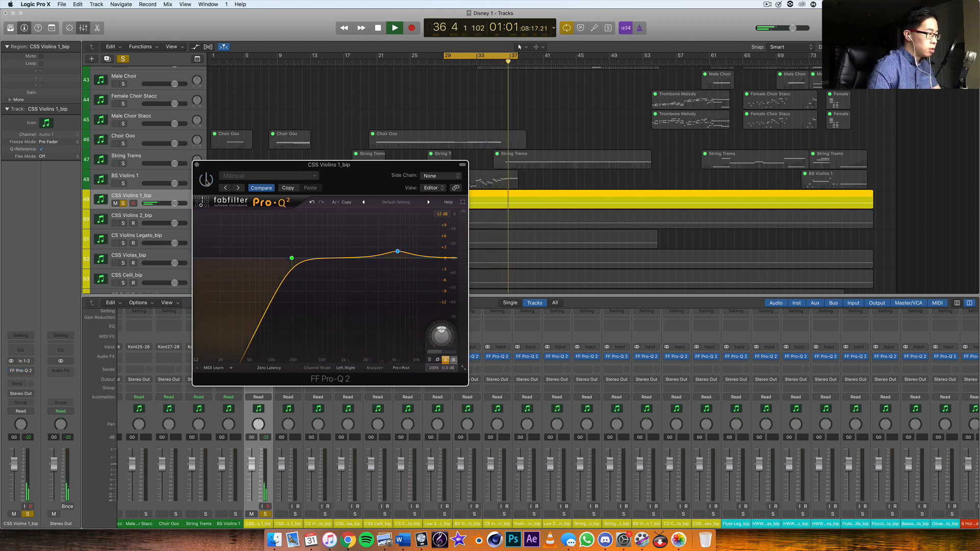
{"action": "key", "text": "space"}
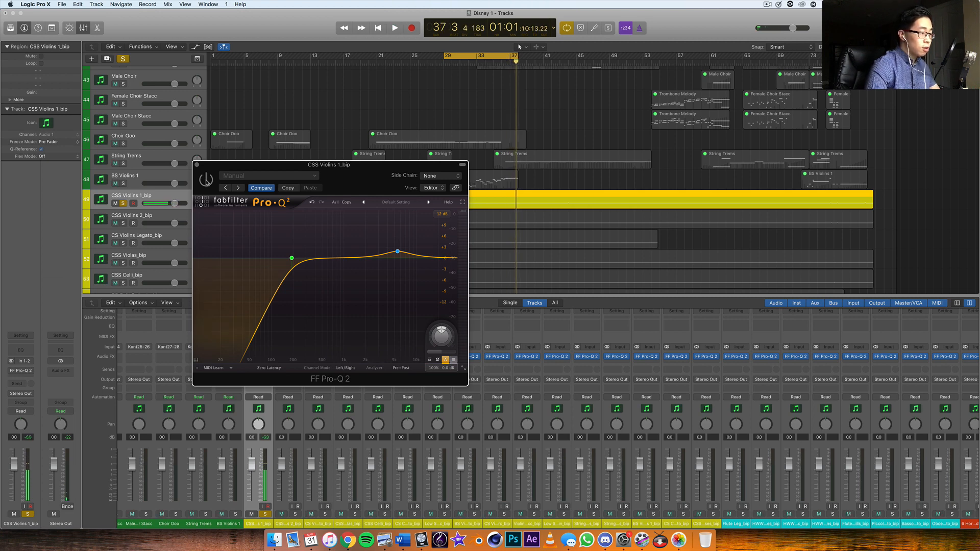
{"action": "key", "text": "space"}
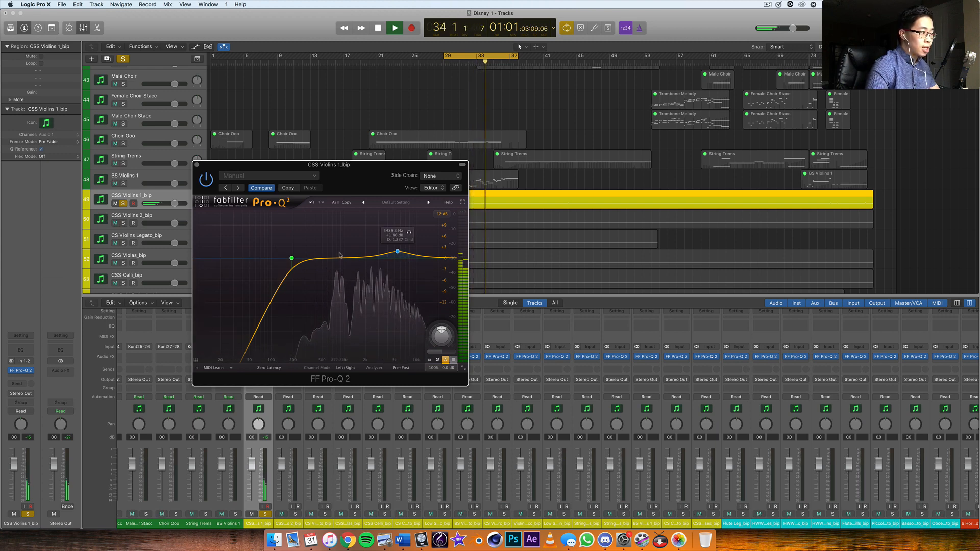
{"action": "mouse_move", "coordinate": [332, 261]}
{"action": "left_mouse_down"}
{"action": "mouse_move", "coordinate": [339, 222]}
{"action": "mouse_move", "coordinate": [337, 256]}
{"action": "left_mouse_up"}
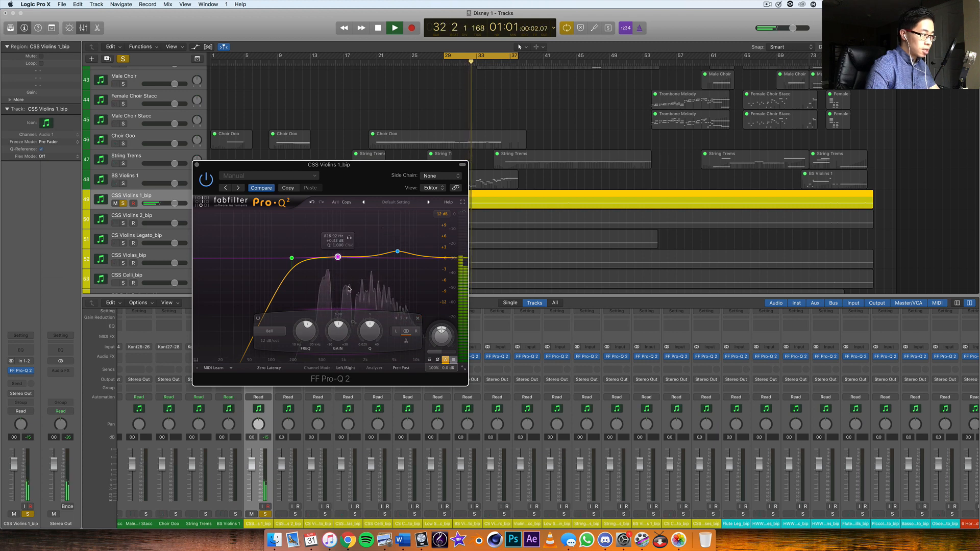
{"action": "right_click", "coordinate": [338, 257]}
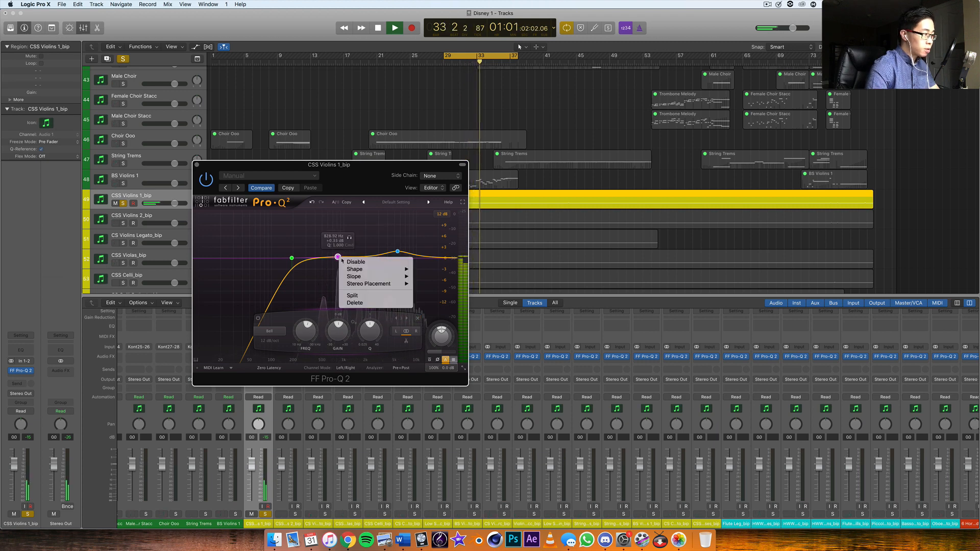
{"action": "left_click", "coordinate": [334, 306]}
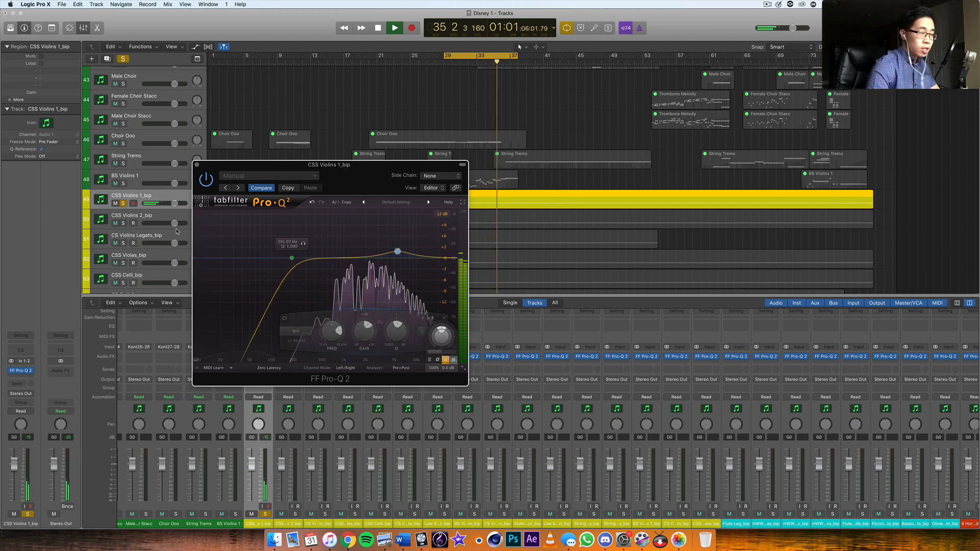
Close the CSS Violins 1_bip equalizer and inspect the equalizer curves on CSS Violins 2_bip, CS Violins Legato_bip, CSS Violas_bip and CSS Celli_bip.
{"action": "left_click", "coordinate": [197, 165]}
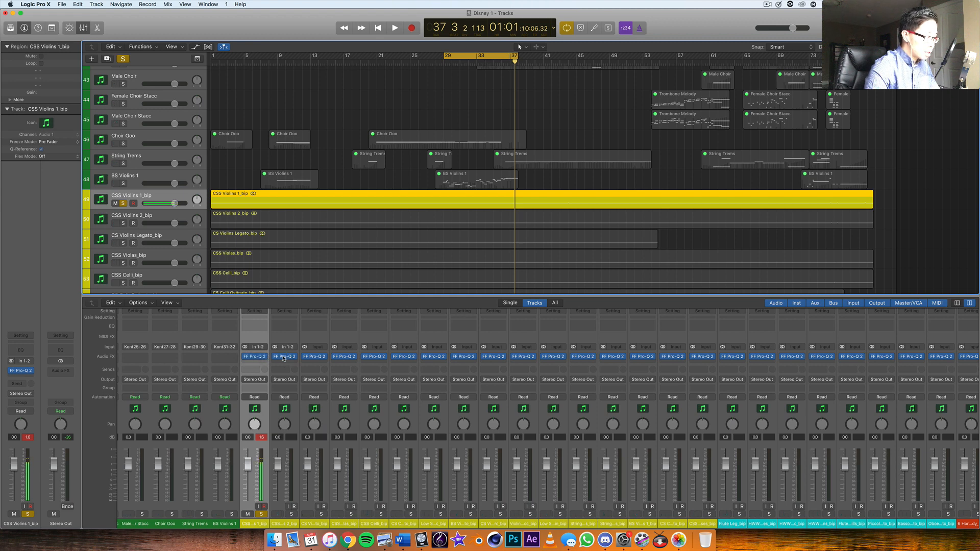
{"action": "left_click", "coordinate": [284, 357]}
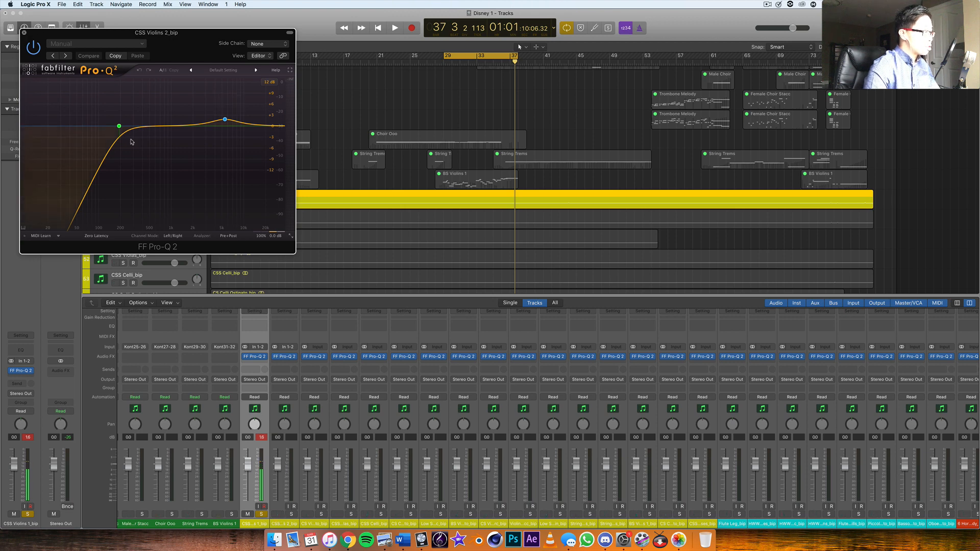
{"action": "key", "text": "super+w"}
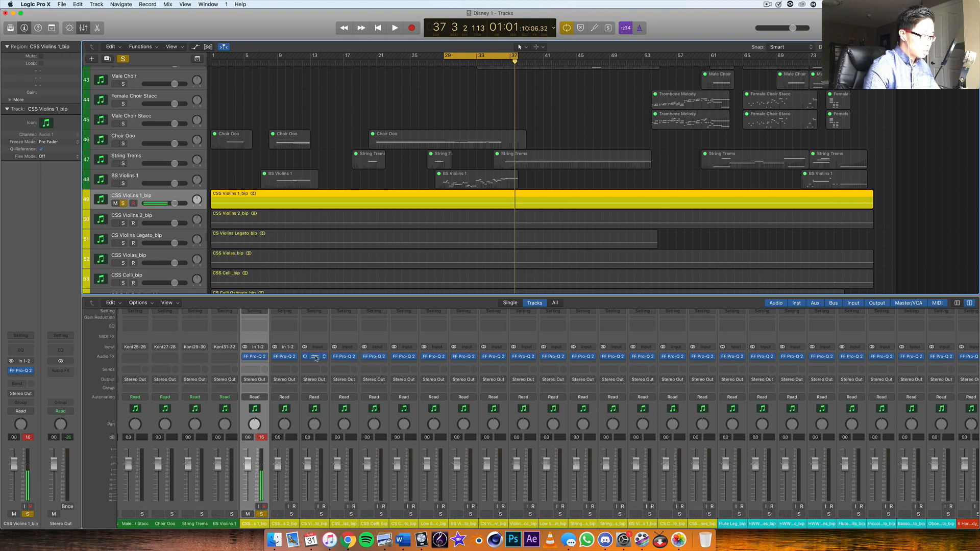
{"action": "left_click", "coordinate": [315, 358]}
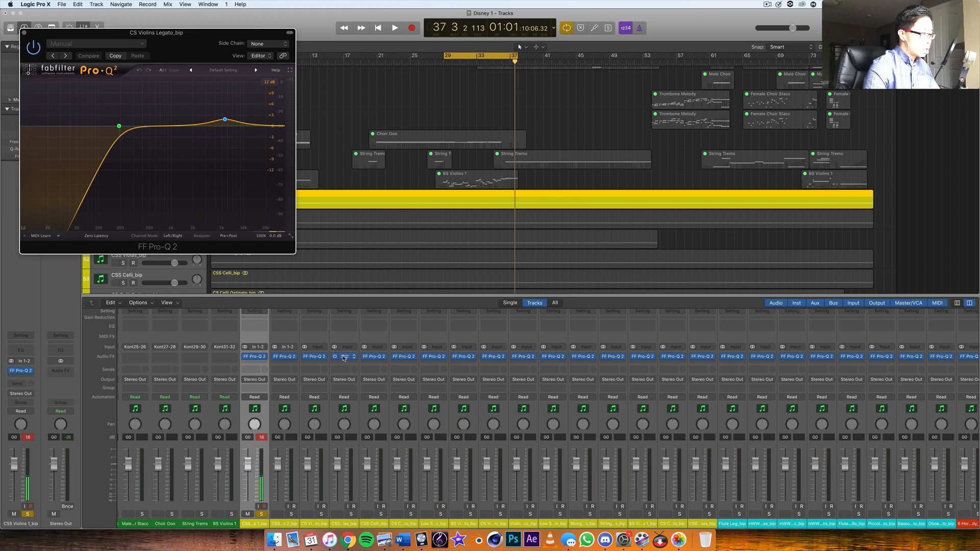
{"action": "left_click", "coordinate": [345, 357]}
{"action": "left_click", "coordinate": [378, 358]}
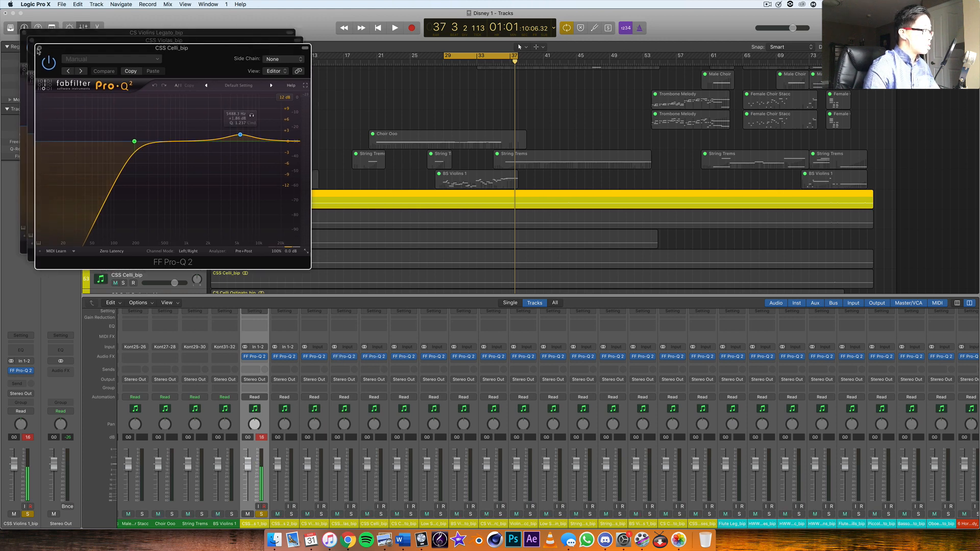
{"action": "left_click", "coordinate": [39, 49]}
{"action": "left_click", "coordinate": [31, 41]}
{"action": "left_click", "coordinate": [24, 33]}
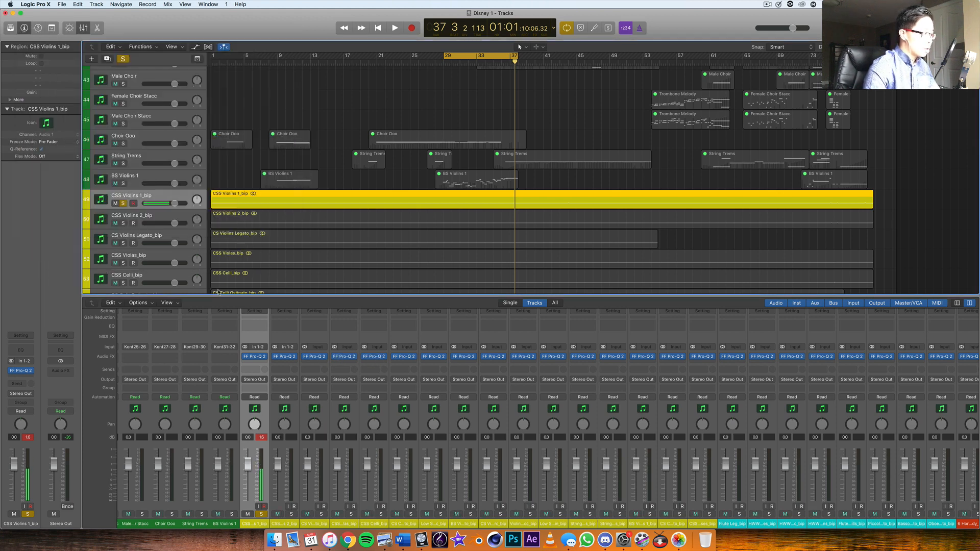
Play the loop with only CSS Violins 2_bip soloed and open its equalizer.
{"action": "left_click", "coordinate": [294, 423]}
{"action": "left_click", "coordinate": [291, 513]}
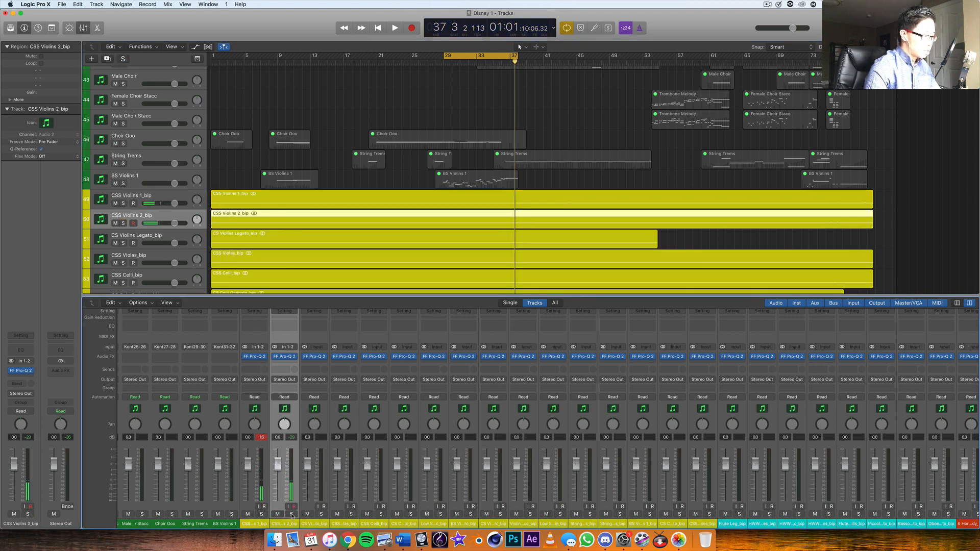
{"action": "key", "text": "space"}
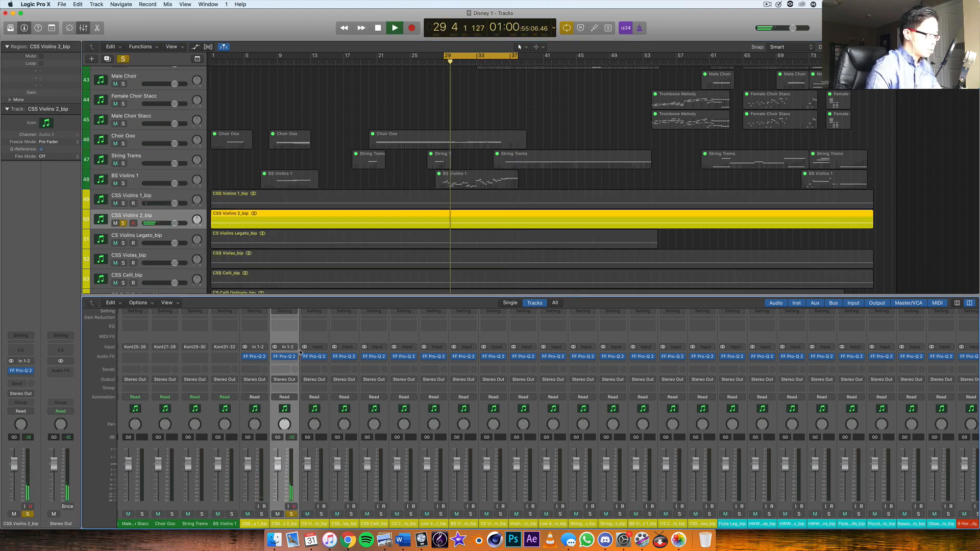
{"action": "left_click", "coordinate": [284, 356]}
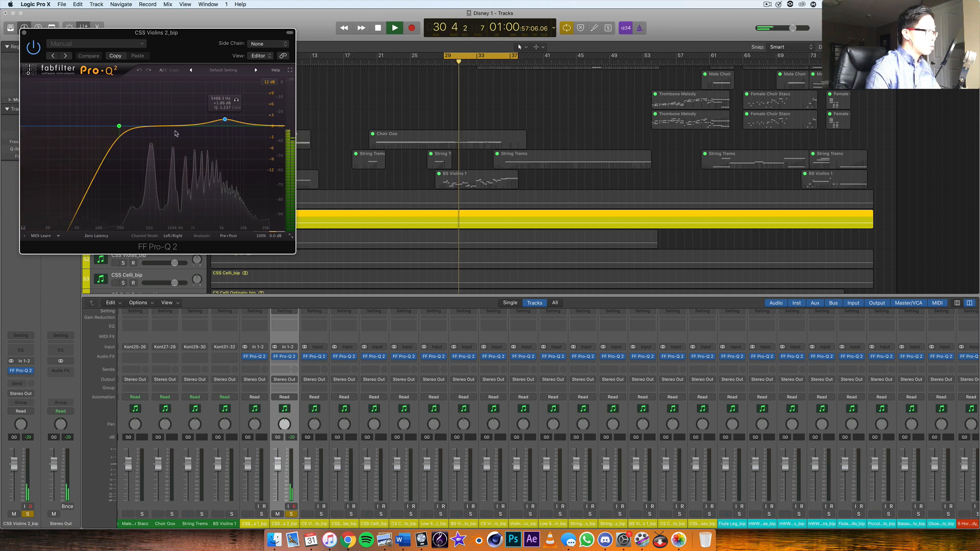
{"action": "mouse_move", "coordinate": [160, 126]}
{"action": "left_mouse_down"}
{"action": "mouse_move", "coordinate": [161, 91]}
{"action": "mouse_move", "coordinate": [194, 92]}
{"action": "mouse_move", "coordinate": [177, 126]}
{"action": "left_mouse_up"}
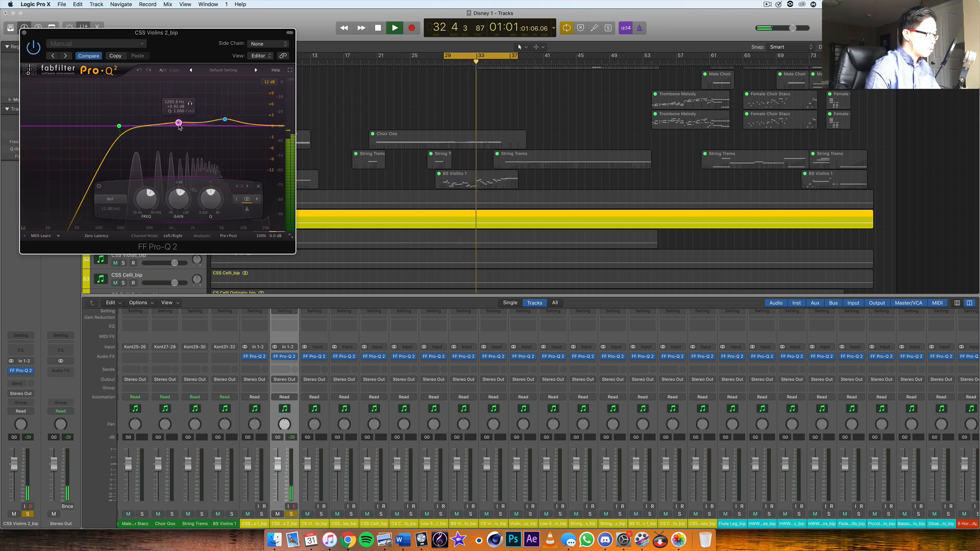
{"action": "right_click", "coordinate": [177, 125]}
{"action": "left_click", "coordinate": [198, 171]}
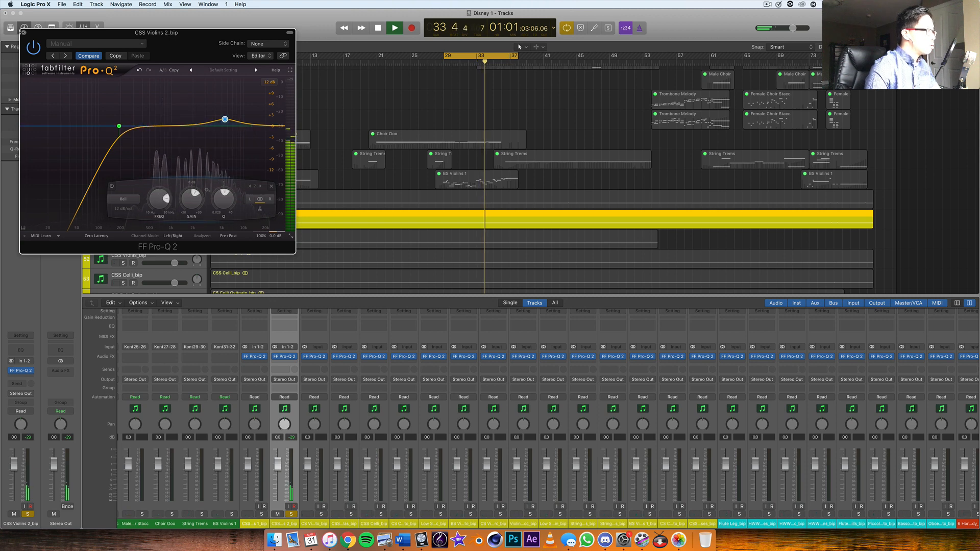
Close the CSS Violins 2_bip equalizer, solo CS Violins Legato_bip instead and open its equalizer clear of the track list.
{"action": "left_click", "coordinate": [24, 32]}
{"action": "left_click", "coordinate": [313, 513]}
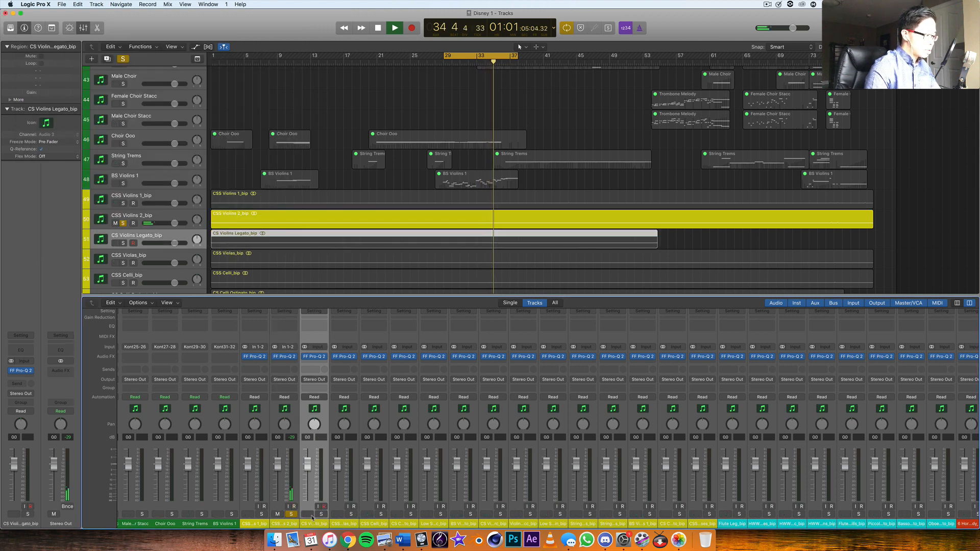
{"action": "left_click", "coordinate": [320, 514]}
{"action": "left_click", "coordinate": [314, 357]}
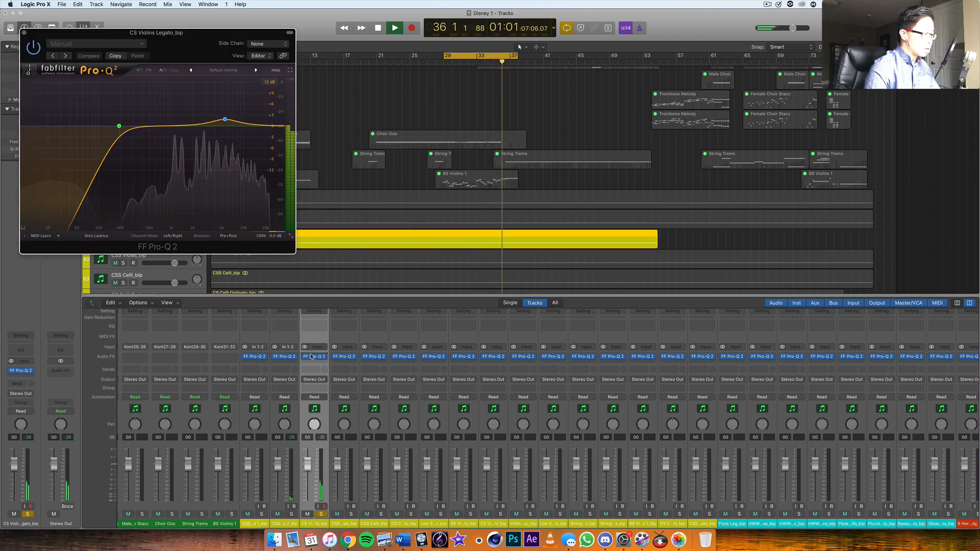
{"action": "left_click_drag", "start_coordinate": [187, 51], "coordinate": [472, 161]}
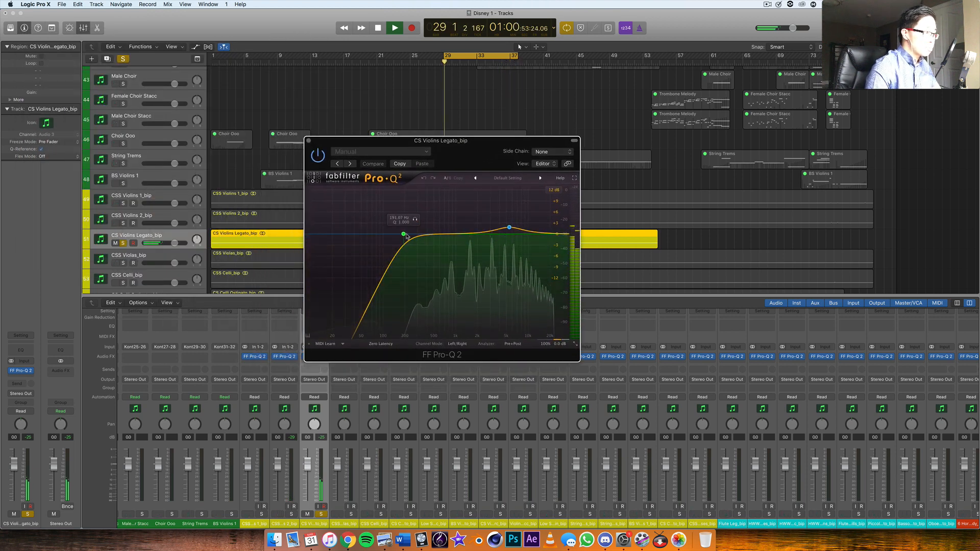
Audition the low-cut band of CS Violins Legato_bip, sweeping it up to about 540 Hz and settling it moderately above its original frequency.
{"action": "left_click", "coordinate": [415, 220]}
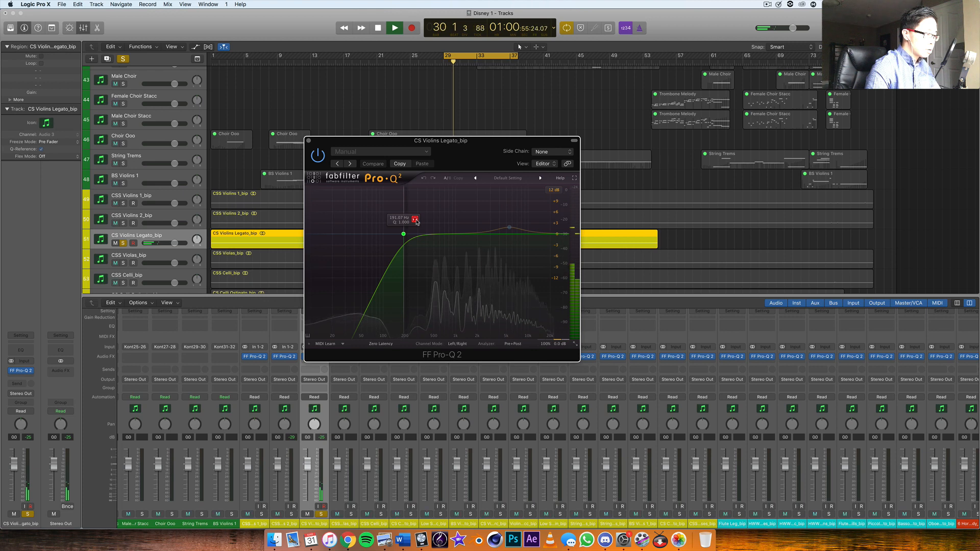
{"action": "left_click", "coordinate": [416, 221]}
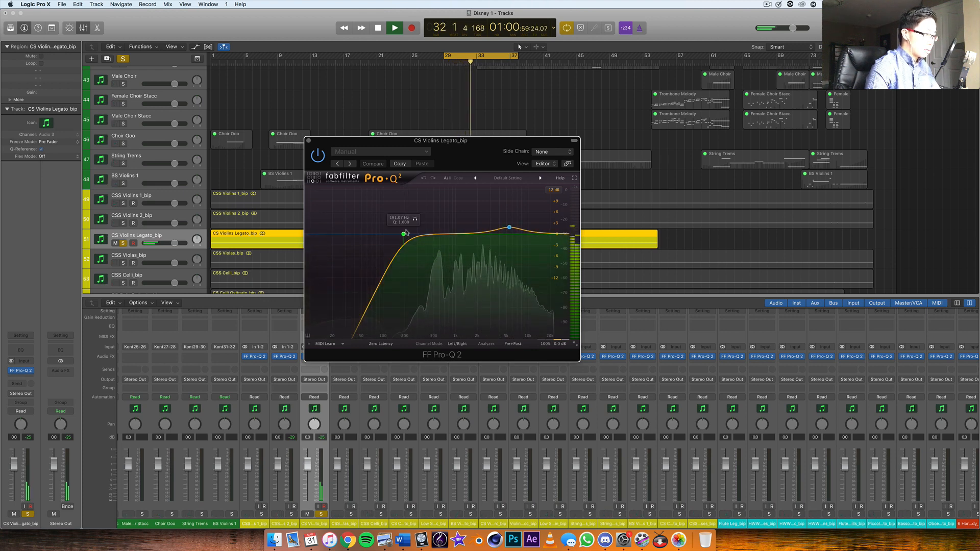
{"action": "left_click_drag", "start_coordinate": [416, 222], "coordinate": [425, 223]}
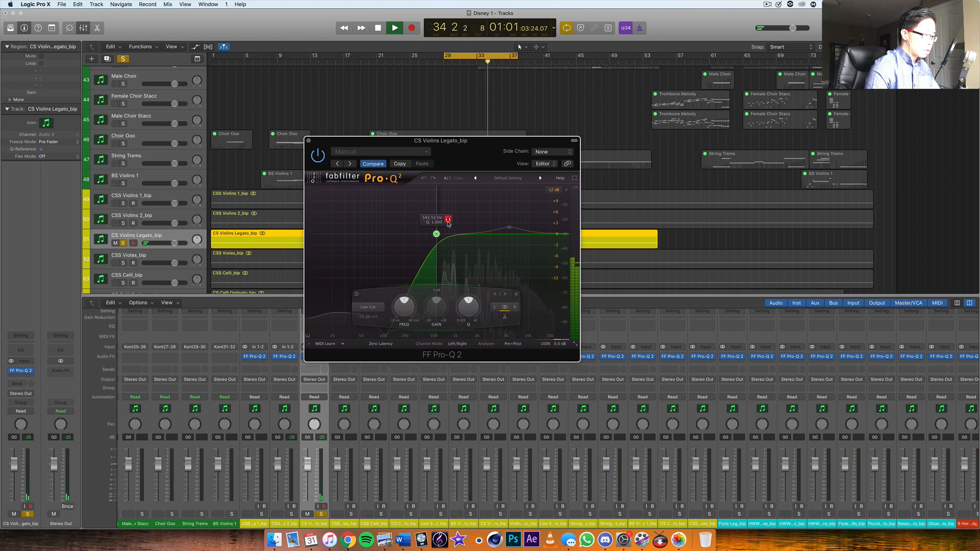
{"action": "left_click_drag", "start_coordinate": [447, 225], "coordinate": [432, 221]}
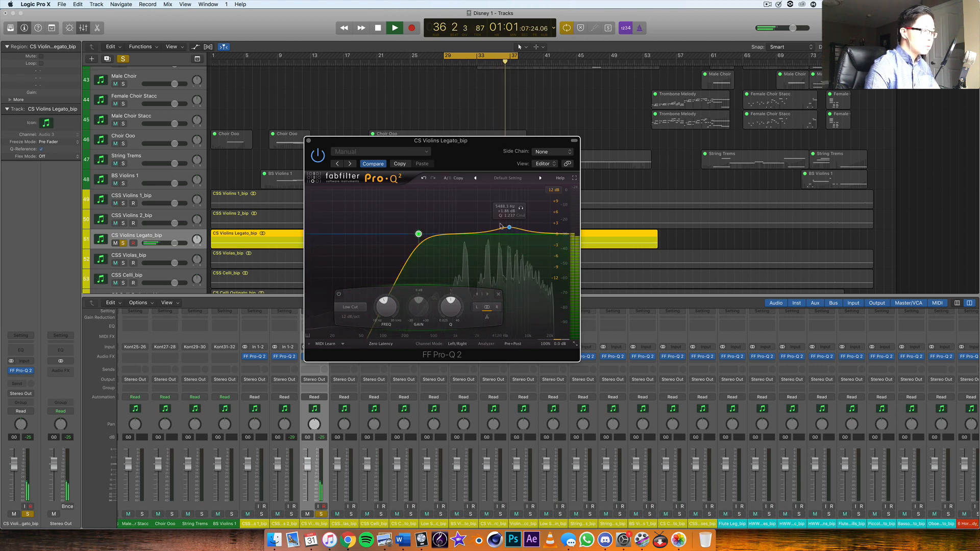
Sweep the strongly boosted bell band of CS Violins Legato_bip around 1.07 to 1.26 kHz to listen for resonances.
{"action": "left_click_drag", "start_coordinate": [509, 228], "coordinate": [470, 192]}
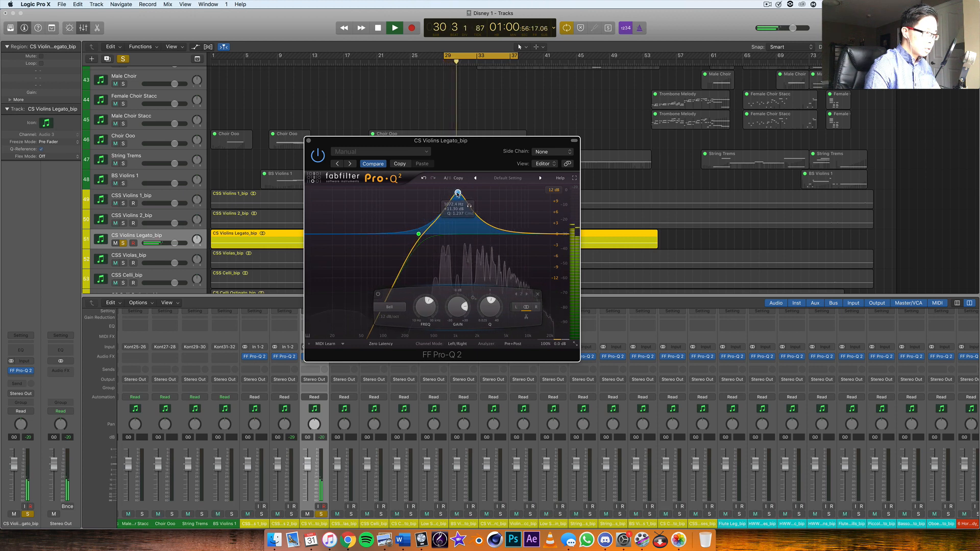
{"action": "left_click_drag", "start_coordinate": [458, 194], "coordinate": [462, 201]}
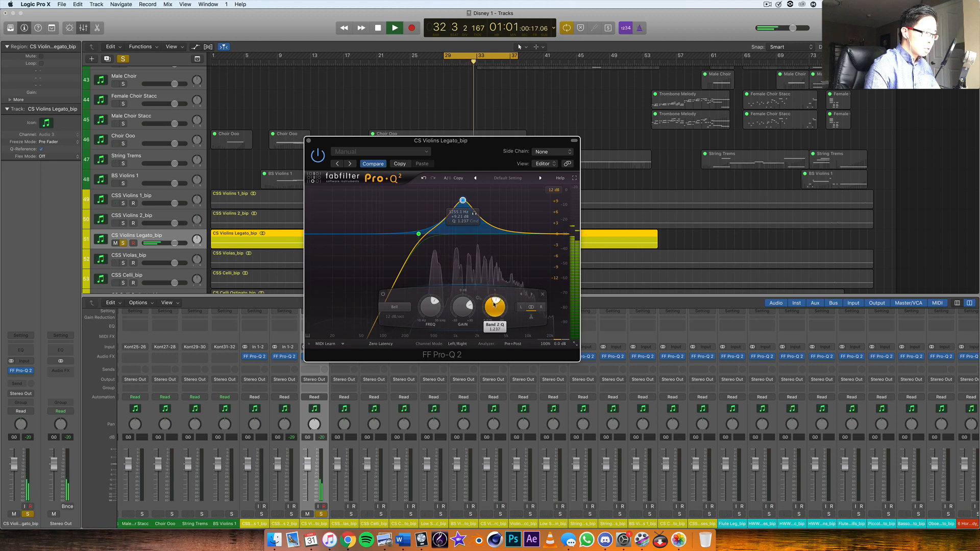
Return the legato violins' bell band to a gentle boost of about 1.6 dB near 5.6 kHz and enable auto gain.
{"action": "left_click_drag", "start_coordinate": [462, 201], "coordinate": [508, 231]}
{"action": "left_click", "coordinate": [478, 208]}
{"action": "left_click_drag", "start_coordinate": [510, 316], "coordinate": [511, 313]}
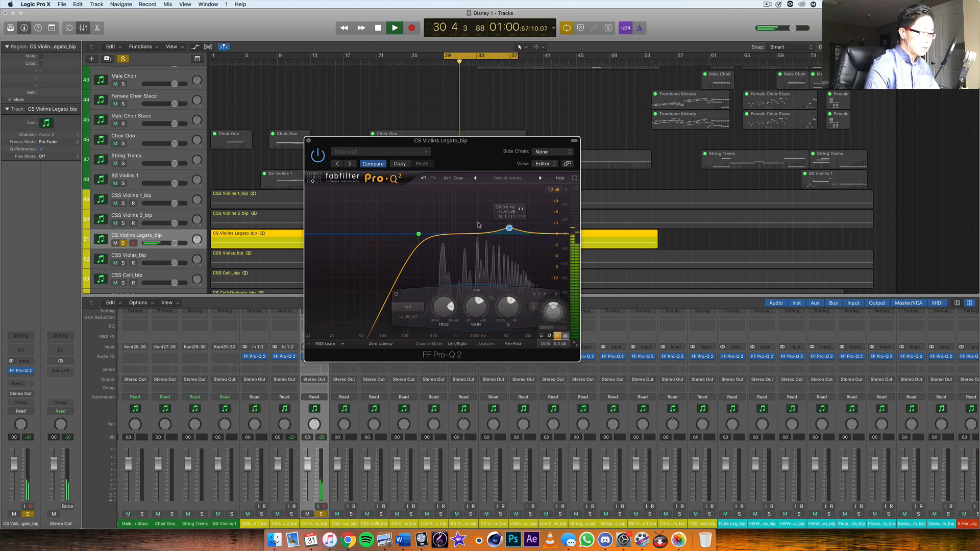
{"action": "left_click", "coordinate": [308, 140]}
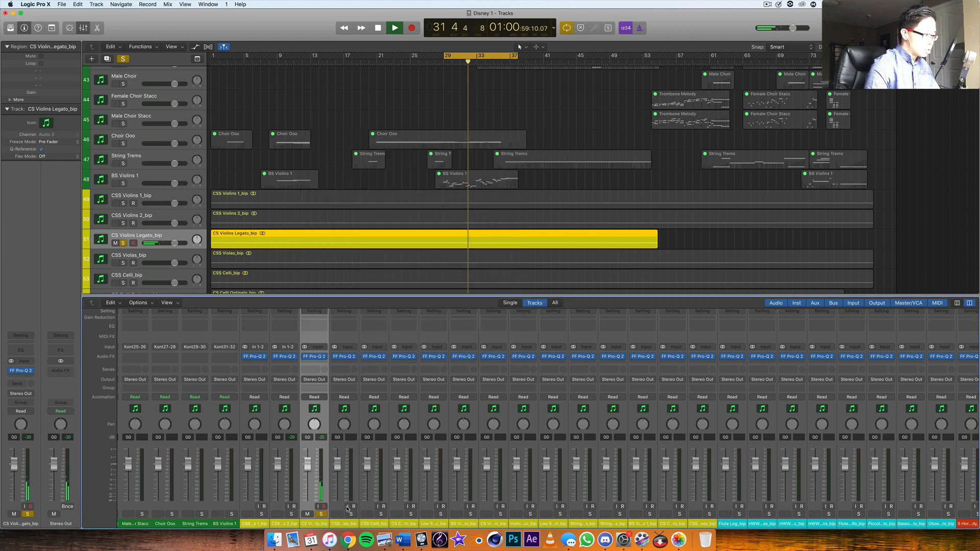
Solo CSS Violas_bip instead of CS Violins Legato_bip and open its equalizer clear of the track list.
{"action": "left_click", "coordinate": [350, 514]}
{"action": "left_click", "coordinate": [321, 514]}
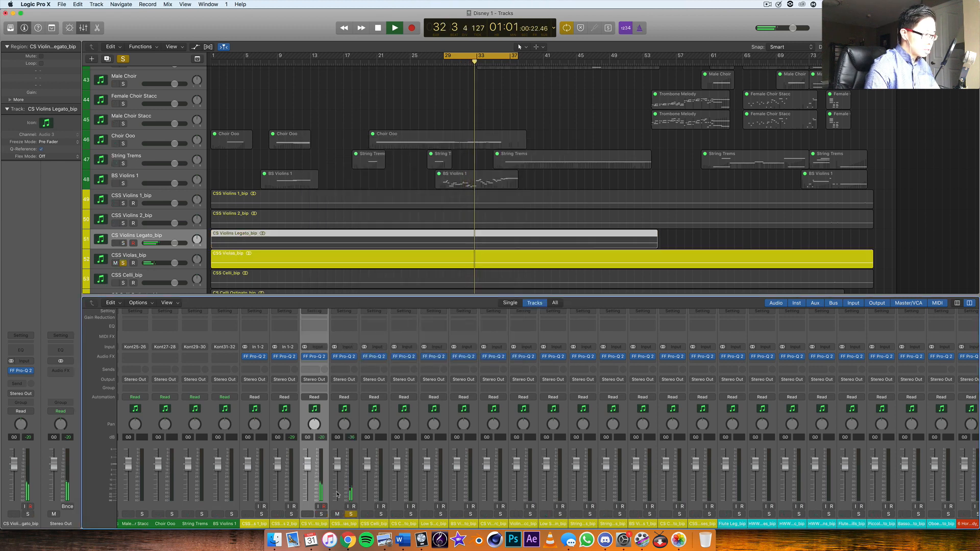
{"action": "left_click", "coordinate": [345, 356]}
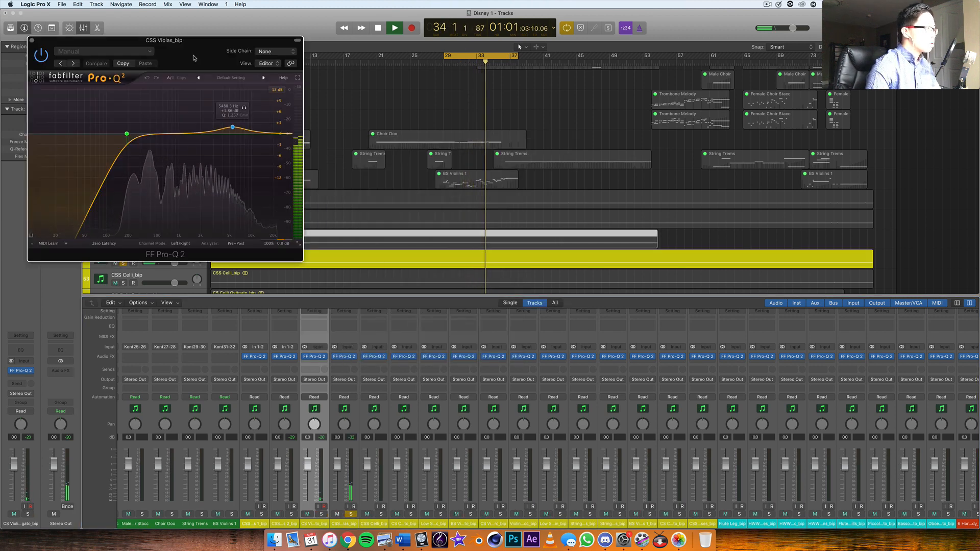
{"action": "left_click_drag", "start_coordinate": [192, 56], "coordinate": [439, 193]}
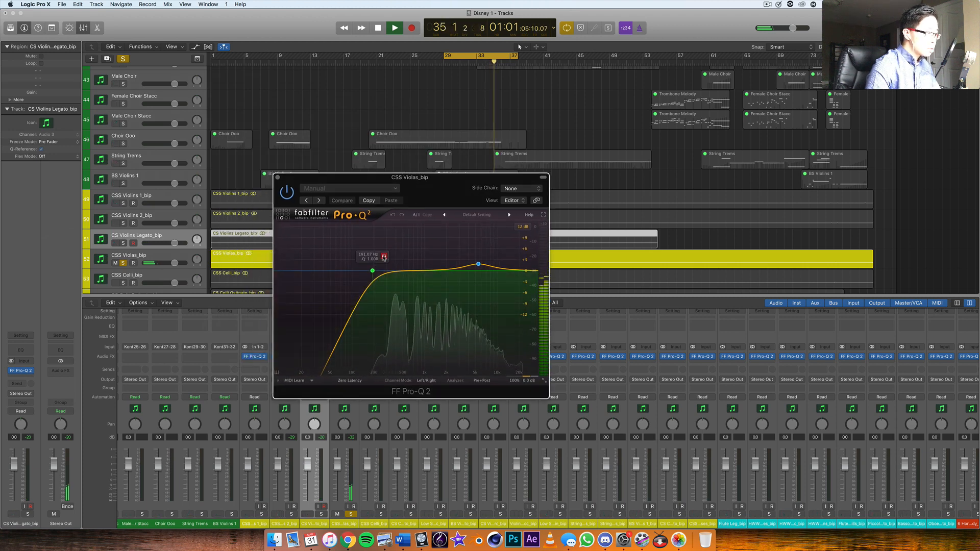
Lower the low-cut frequency of CSS Violas_bip slightly, and audition a temporary boosted bell band before deleting it.
{"action": "left_click_drag", "start_coordinate": [383, 256], "coordinate": [447, 245]}
{"action": "scroll", "coordinate": [435, 240], "scroll_direction": "up", "scroll_amount": 10}
{"action": "right_click", "coordinate": [447, 246]}
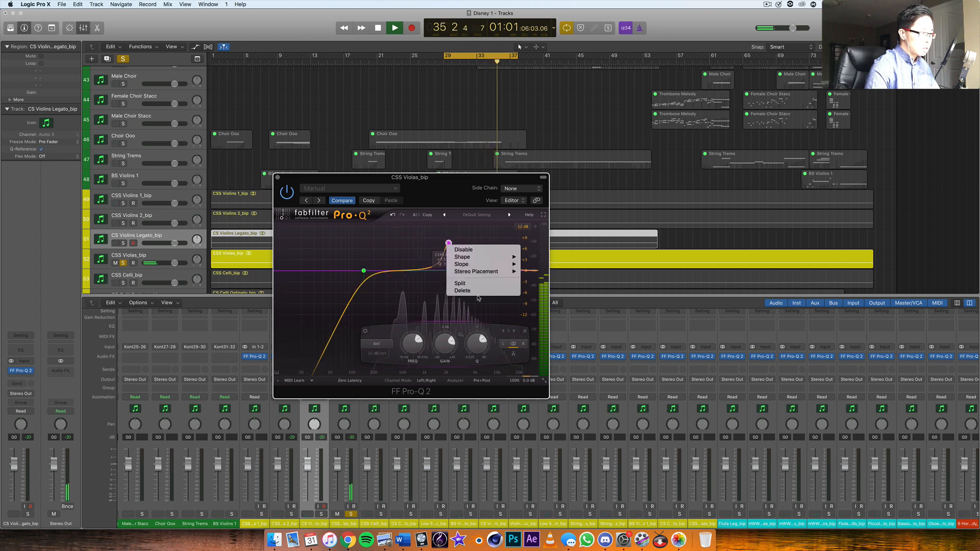
{"action": "left_click", "coordinate": [462, 291]}
{"action": "left_click", "coordinate": [278, 177]}
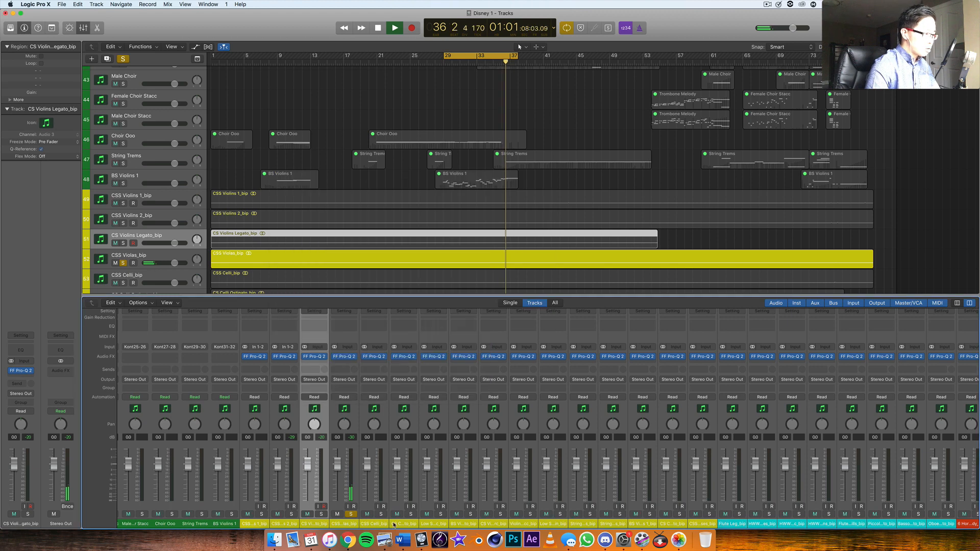
Solo CSS Celli_bip instead of CSS Violas_bip and open its equalizer clear of the track list.
{"action": "left_click", "coordinate": [381, 514]}
{"action": "left_click", "coordinate": [351, 514]}
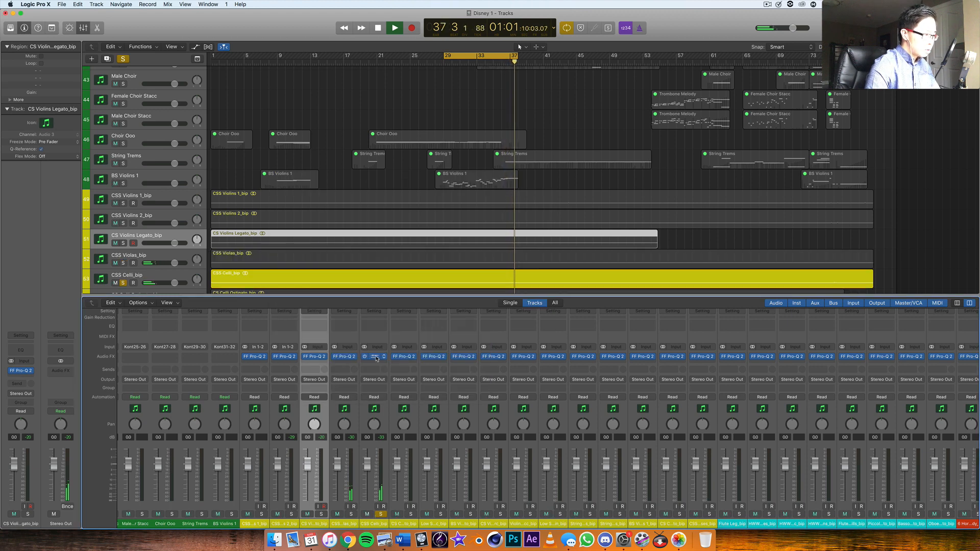
{"action": "left_click", "coordinate": [374, 356]}
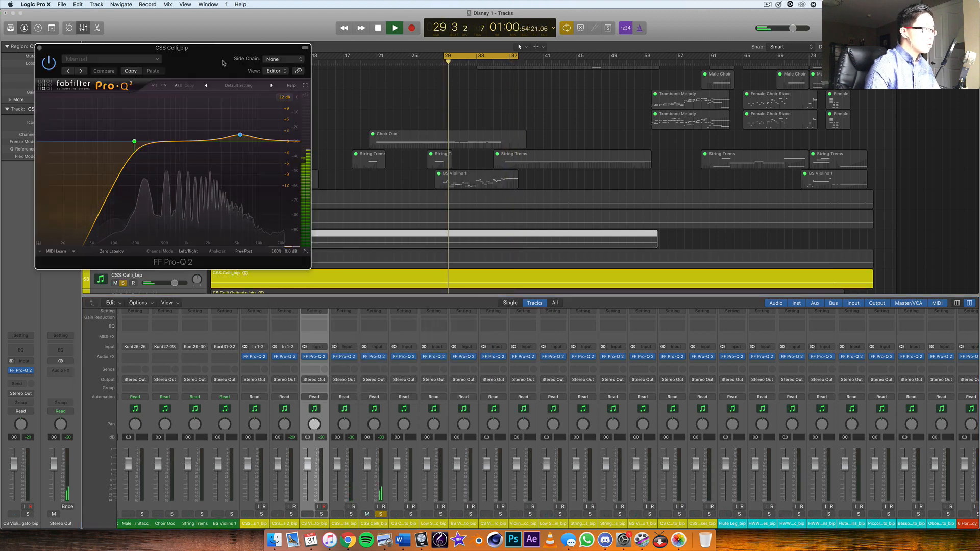
{"action": "left_click_drag", "start_coordinate": [223, 64], "coordinate": [462, 145]}
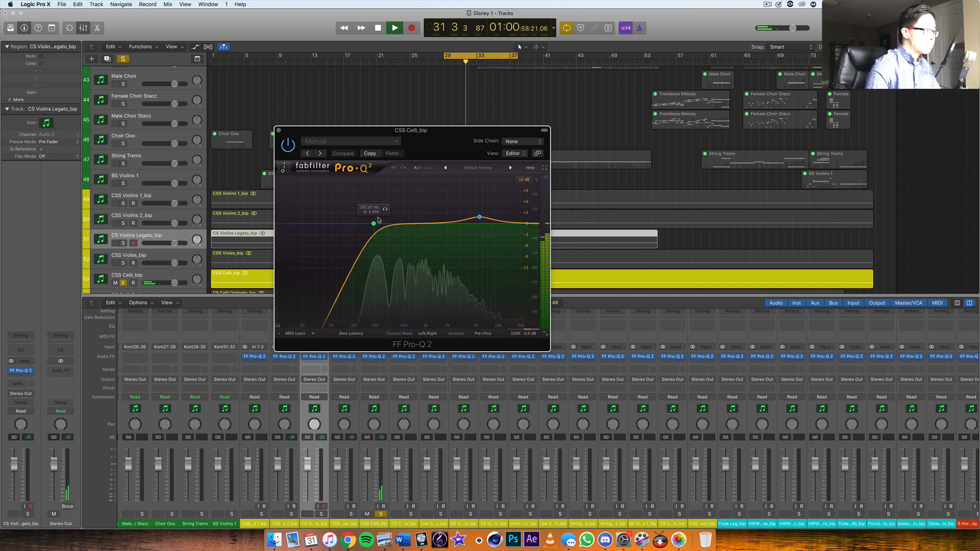
Lower the CSS Celli_bip low cut to about 82 Hz and audition a narrow, boosted bell band near 490 Hz.
{"action": "left_click_drag", "start_coordinate": [385, 214], "coordinate": [359, 210]}
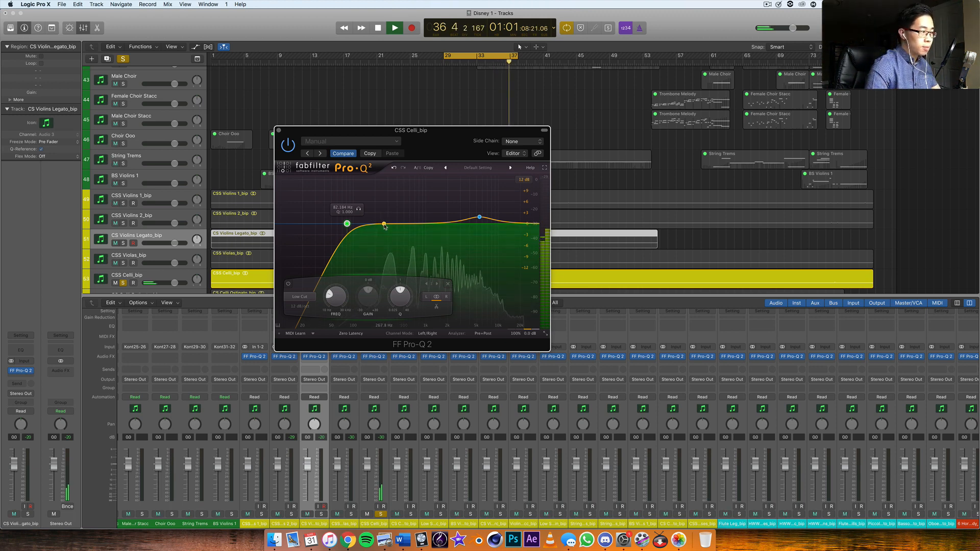
{"action": "left_click_drag", "start_coordinate": [384, 225], "coordinate": [391, 190]}
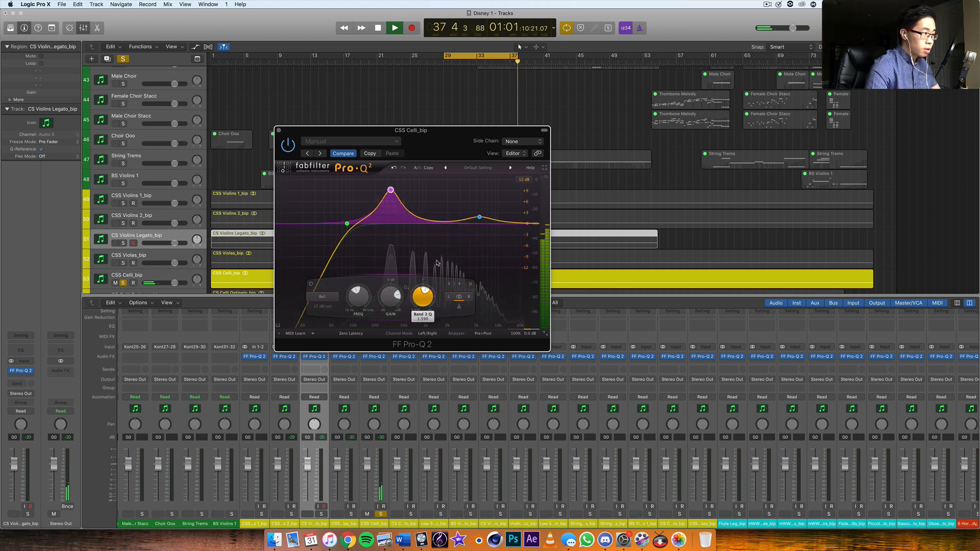
{"action": "scroll", "coordinate": [437, 263], "scroll_direction": "up", "scroll_amount": 4}
{"action": "mouse_move", "coordinate": [390, 190]}
{"action": "left_mouse_down"}
{"action": "mouse_move", "coordinate": [380, 191]}
{"action": "mouse_move", "coordinate": [402, 189]}
{"action": "mouse_move", "coordinate": [367, 189]}
{"action": "mouse_move", "coordinate": [404, 193]}
{"action": "left_mouse_up"}
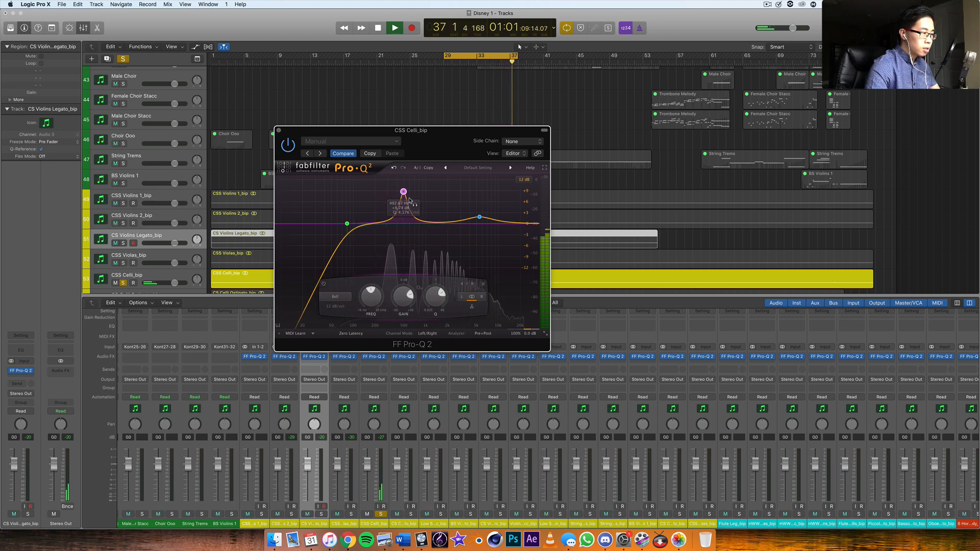
{"action": "left_click", "coordinate": [415, 206]}
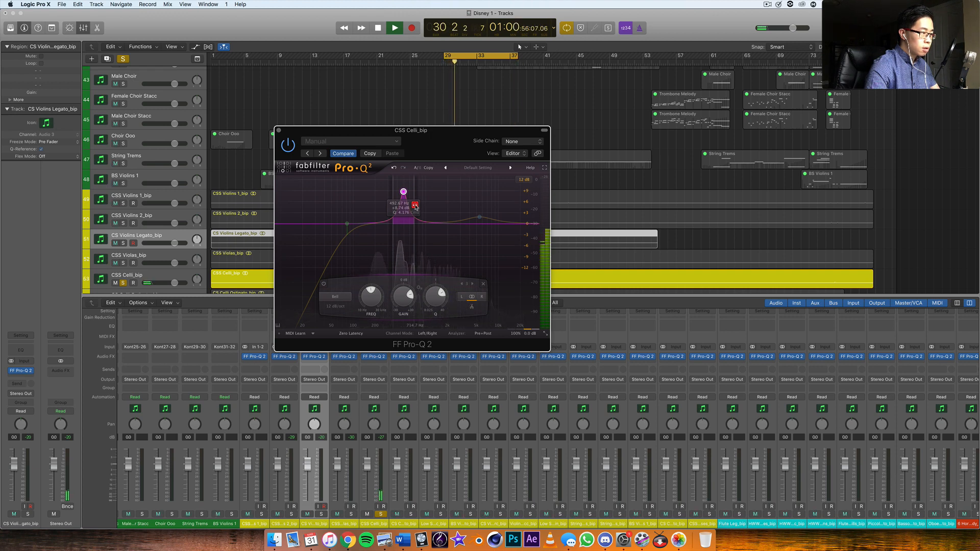
Turn the celli's boosted bell band into a cut of about 3 dB just below 500 Hz, listening to it in isolation.
{"action": "left_click_drag", "start_coordinate": [416, 206], "coordinate": [403, 233]}
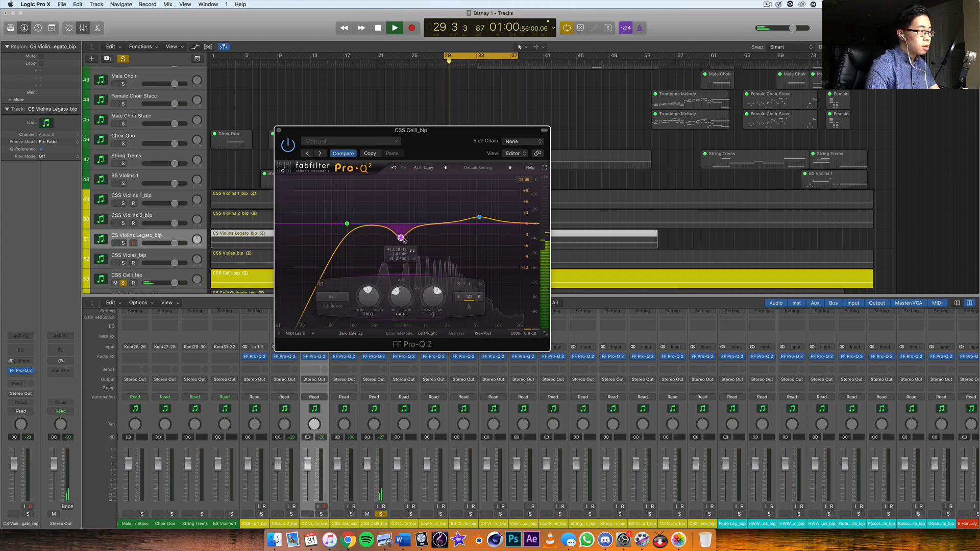
{"action": "left_click", "coordinate": [412, 251]}
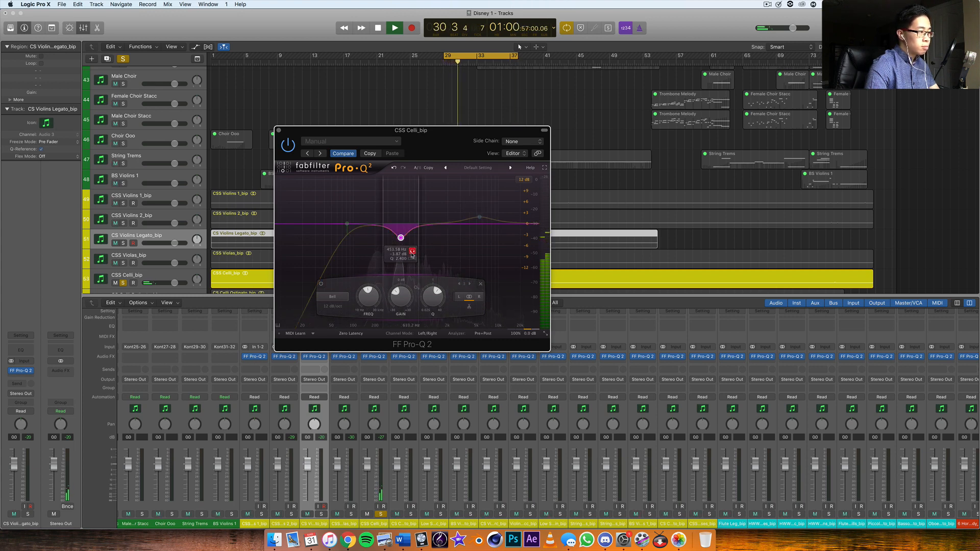
{"action": "mouse_move", "coordinate": [411, 253]}
{"action": "left_mouse_down"}
{"action": "mouse_move", "coordinate": [405, 246]}
{"action": "mouse_move", "coordinate": [421, 244]}
{"action": "mouse_move", "coordinate": [406, 236]}
{"action": "left_mouse_up"}
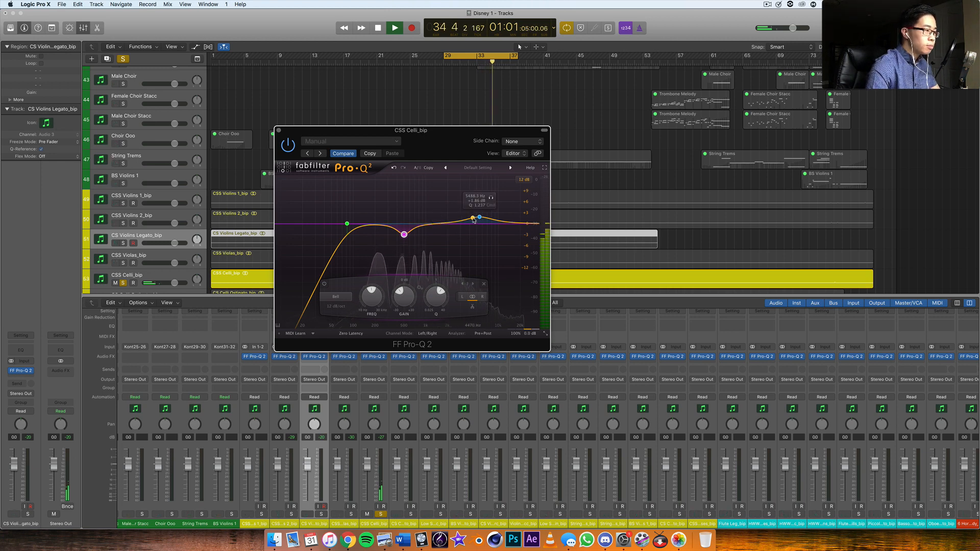
Add another narrowed bell band to the celli and set it to a cut of about 2 dB near 1.5 kHz.
{"action": "left_click_drag", "start_coordinate": [474, 220], "coordinate": [447, 194]}
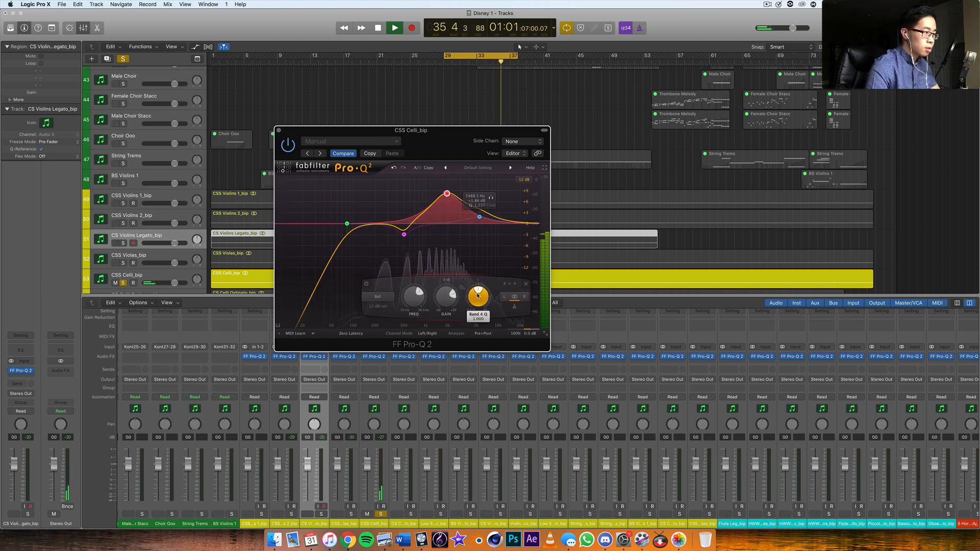
{"action": "left_click_drag", "start_coordinate": [479, 296], "coordinate": [455, 245]}
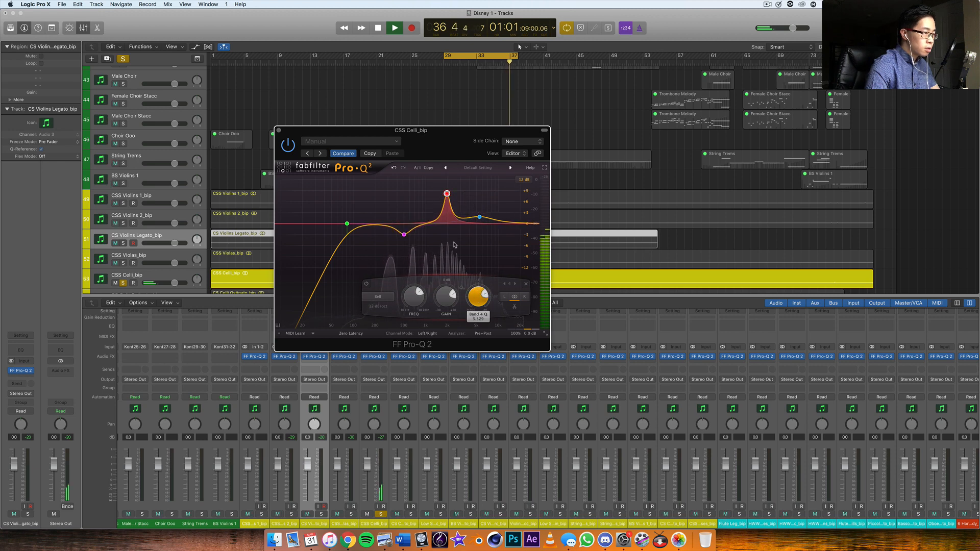
{"action": "left_click_drag", "start_coordinate": [446, 194], "coordinate": [438, 233]}
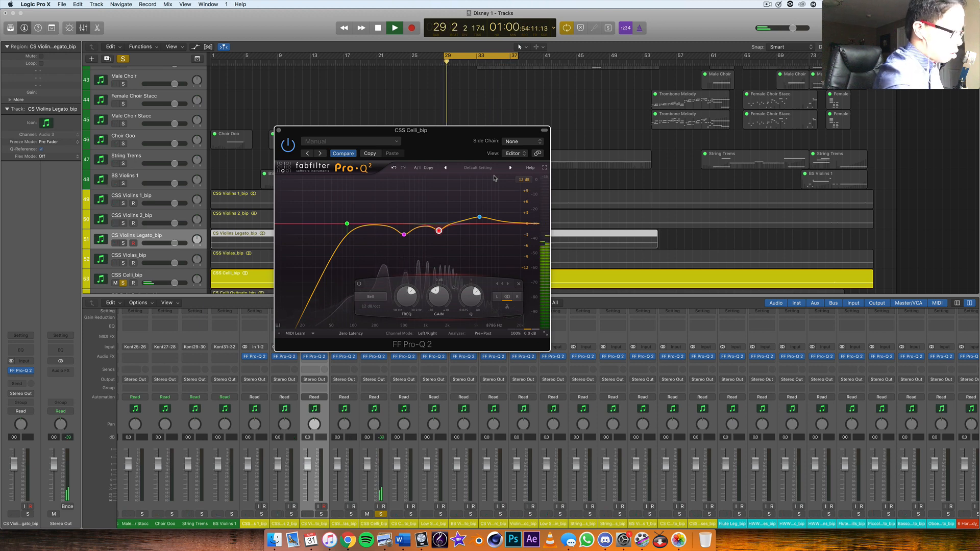
{"action": "key", "text": "XF86AudioLowerVolume"}
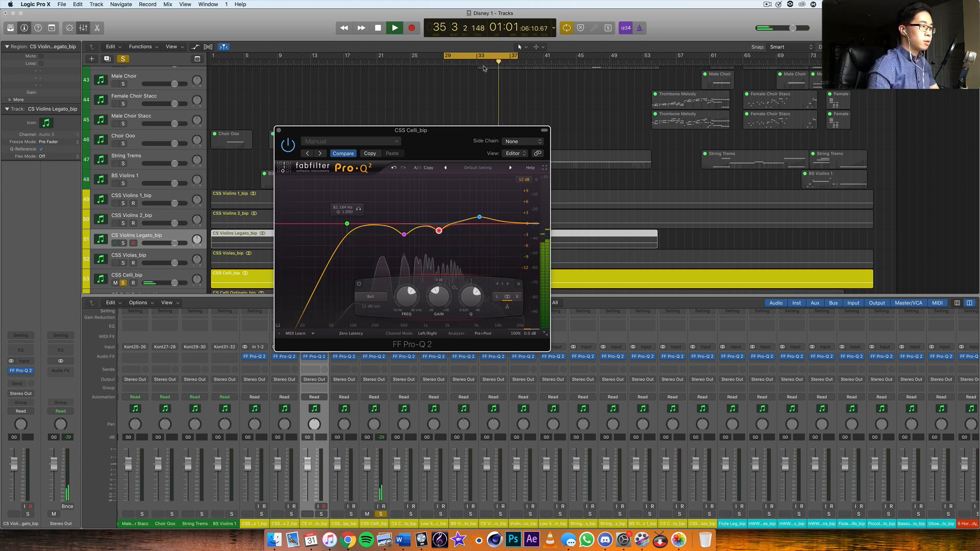
{"action": "key", "text": "Return"}
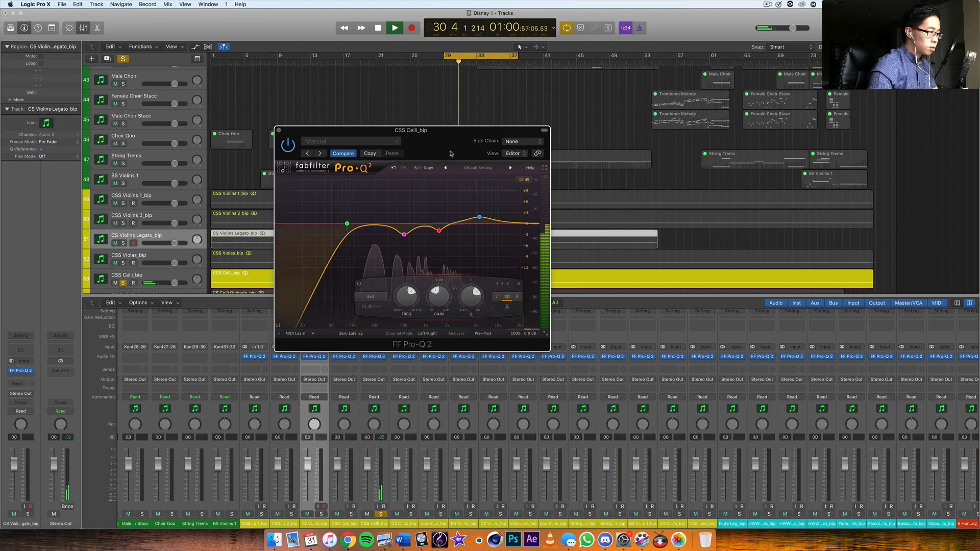
{"action": "key", "text": "XF86AudioLowerVolume"}
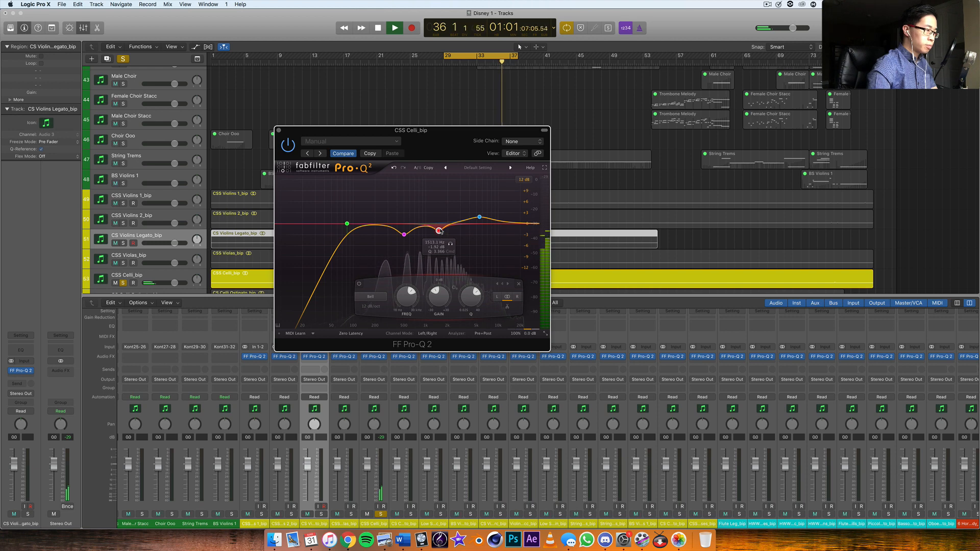
Shift the celli's upper cut to about 1.7 kHz, reduce it to about 1.2 dB, and close the equalizer.
{"action": "left_click", "coordinate": [451, 243]}
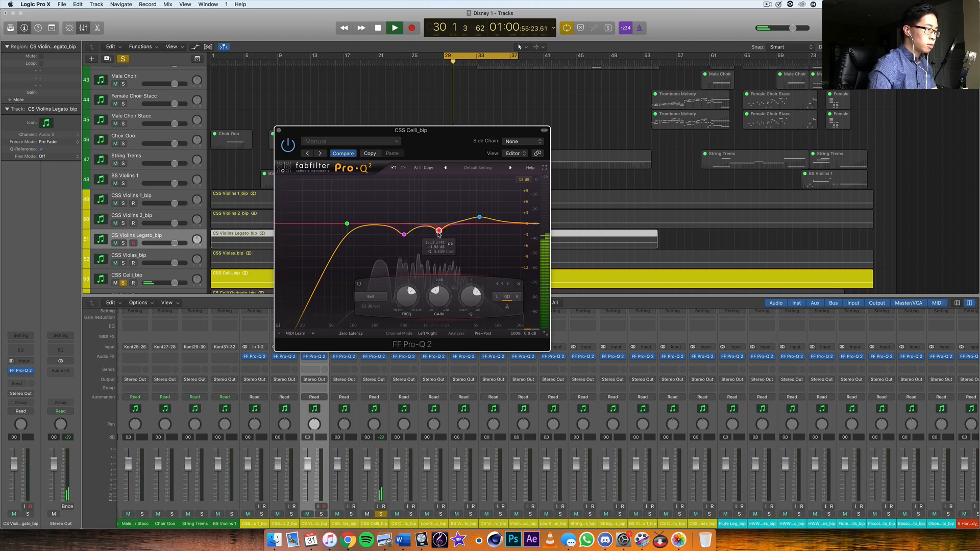
{"action": "mouse_move", "coordinate": [439, 233]}
{"action": "left_mouse_down"}
{"action": "mouse_move", "coordinate": [409, 194]}
{"action": "mouse_move", "coordinate": [365, 202]}
{"action": "mouse_move", "coordinate": [445, 219]}
{"action": "mouse_move", "coordinate": [444, 233]}
{"action": "left_mouse_up"}
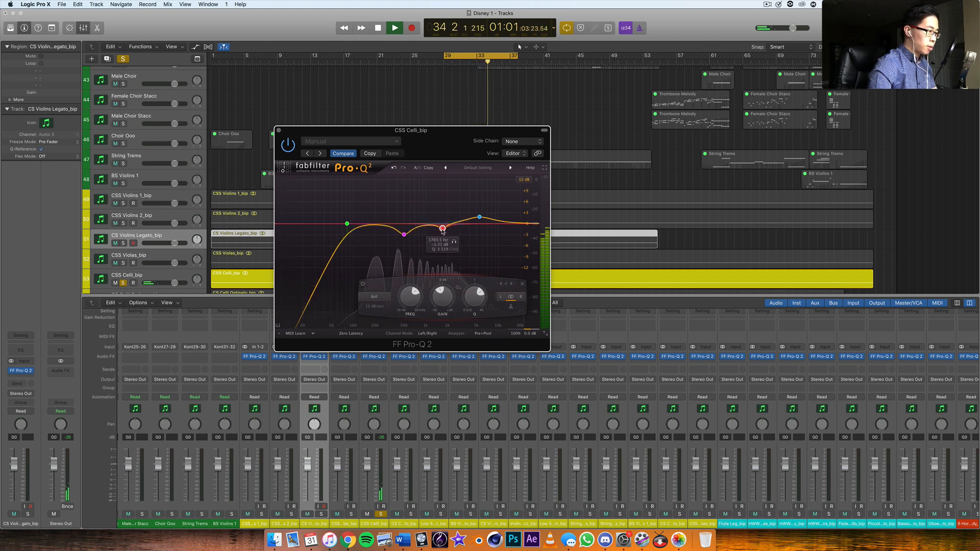
{"action": "left_click", "coordinate": [279, 130]}
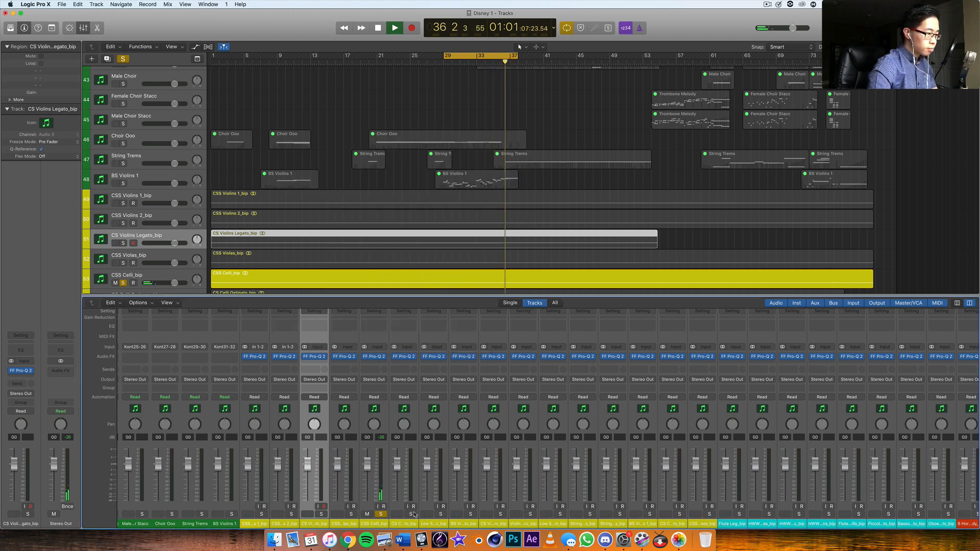
Solo CS Celli Ostinato_bip instead of CSS Celli_bip and select its track.
{"action": "left_click", "coordinate": [411, 514]}
{"action": "left_click", "coordinate": [380, 514]}
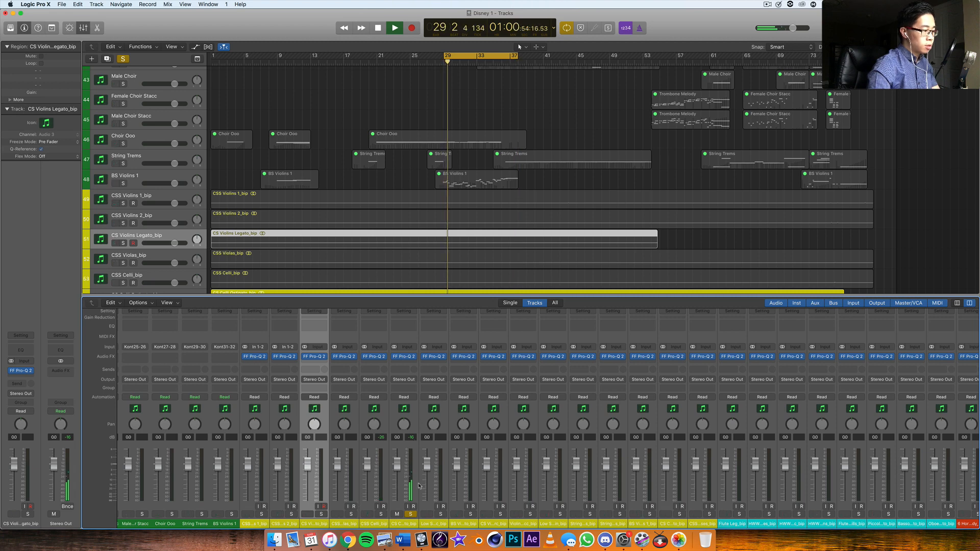
{"action": "scroll", "coordinate": [97, 174], "scroll_direction": "down", "scroll_amount": 5}
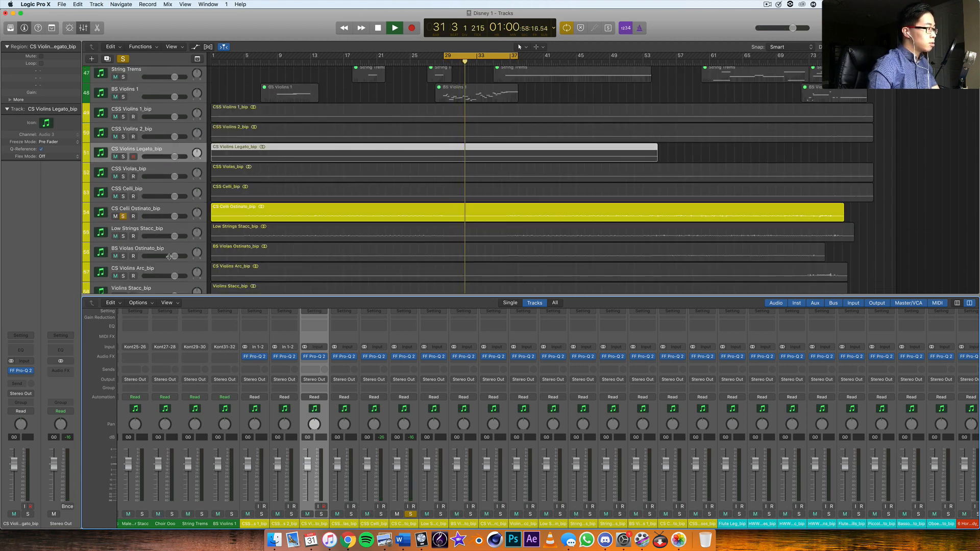
{"action": "left_click", "coordinate": [404, 409]}
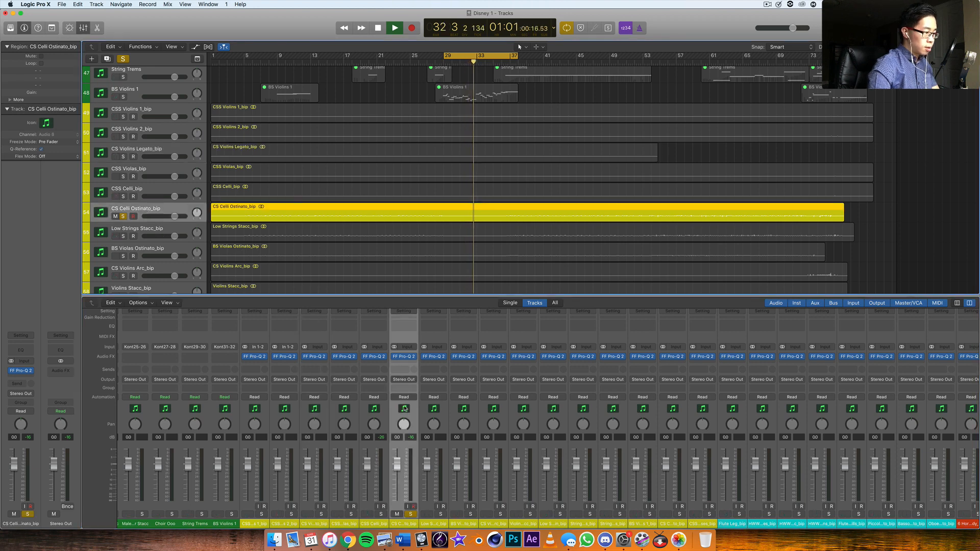
Open the celli ostinato's equalizer and move the cycle range to bars 37 to 45.
{"action": "left_click", "coordinate": [403, 356]}
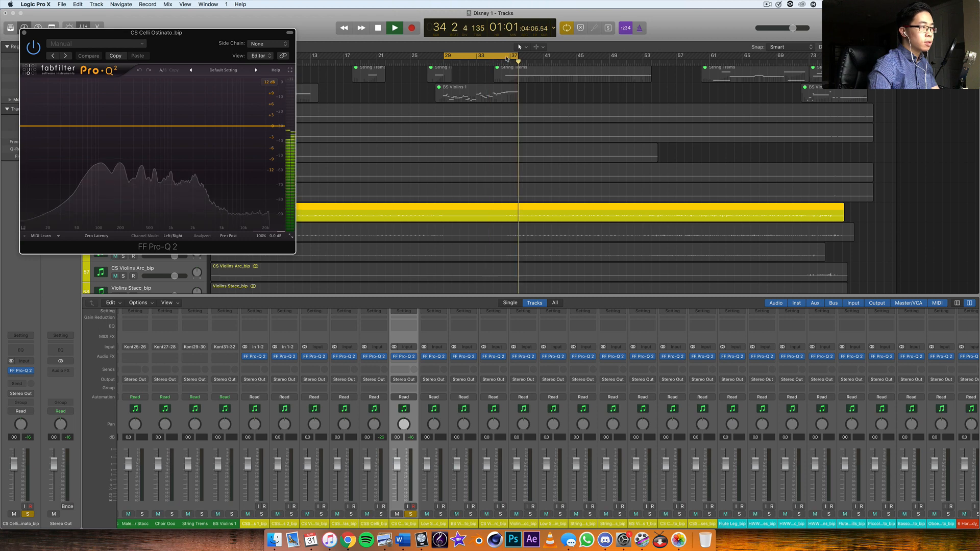
{"action": "left_click_drag", "start_coordinate": [478, 56], "coordinate": [569, 53]}
{"action": "left_click_drag", "start_coordinate": [194, 58], "coordinate": [382, 184]}
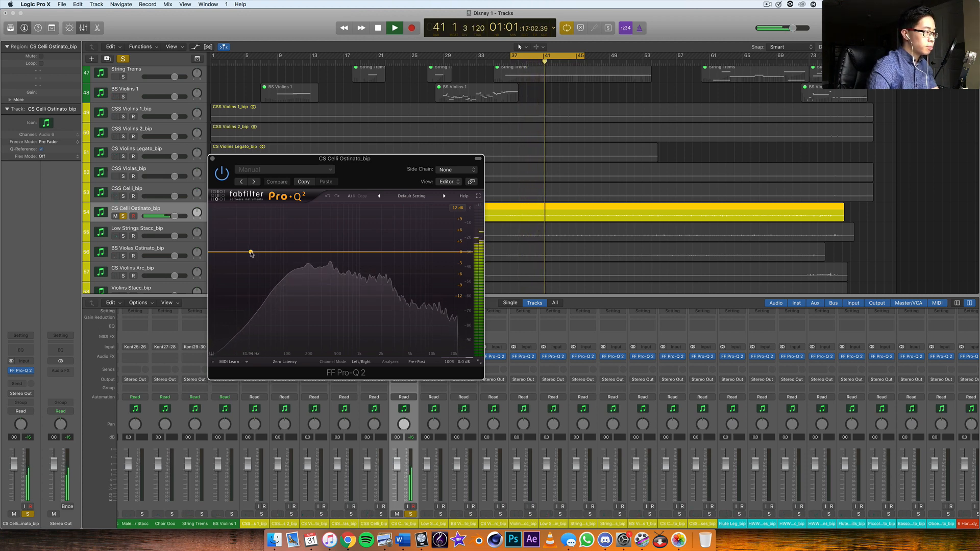
Add a bell cut of about 7 dB near 490 Hz to CS Celli Ostinato_bip, with a Q of about 2.2.
{"action": "left_click_drag", "start_coordinate": [295, 251], "coordinate": [336, 272]}
{"action": "scroll", "coordinate": [301, 220], "scroll_direction": "up", "scroll_amount": 4}
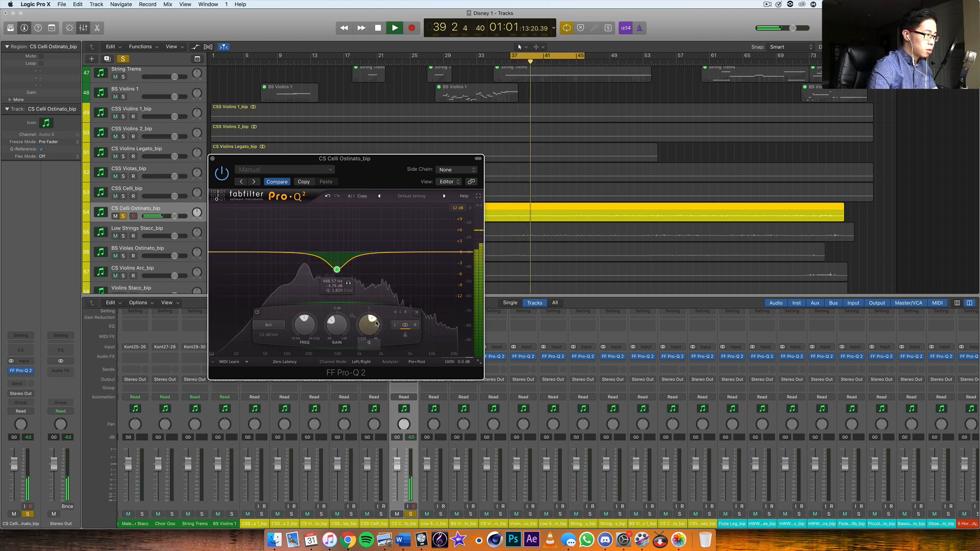
{"action": "left_click_drag", "start_coordinate": [374, 316], "coordinate": [350, 292]}
{"action": "left_click", "coordinate": [349, 291]}
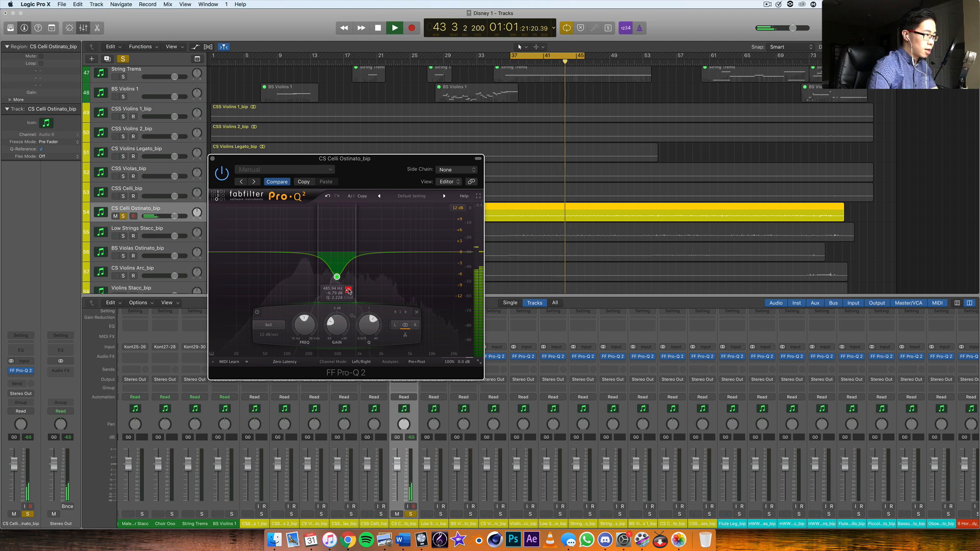
{"action": "left_click_drag", "start_coordinate": [349, 291], "coordinate": [349, 291]}
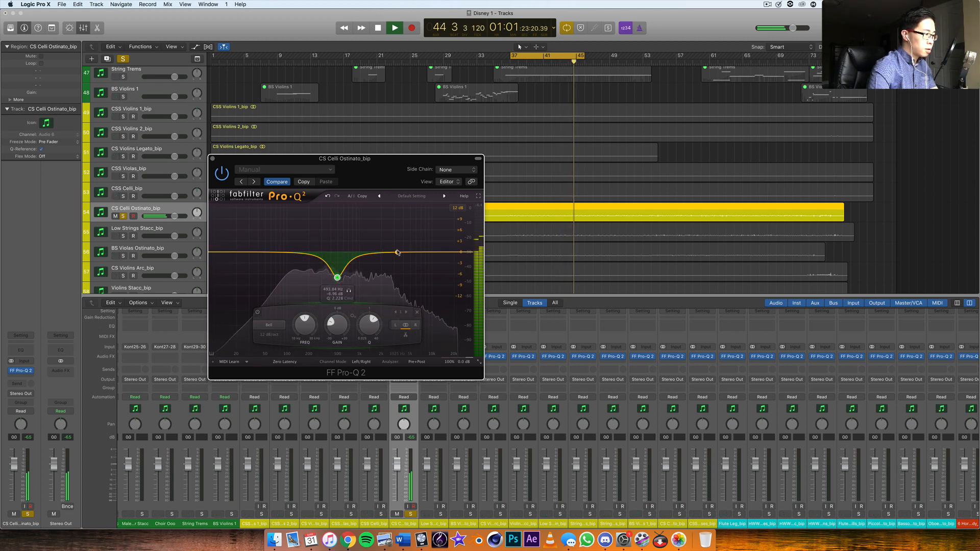
Add a narrow bell boost of about 3 dB near 2 kHz and compare the sound with the equalizer bypassed.
{"action": "mouse_move", "coordinate": [397, 252]}
{"action": "left_mouse_down"}
{"action": "mouse_move", "coordinate": [405, 233]}
{"action": "mouse_move", "coordinate": [380, 229]}
{"action": "mouse_move", "coordinate": [382, 241]}
{"action": "mouse_move", "coordinate": [383, 225]}
{"action": "mouse_move", "coordinate": [383, 242]}
{"action": "left_mouse_up"}
{"action": "left_click_drag", "start_coordinate": [412, 323], "coordinate": [412, 307]}
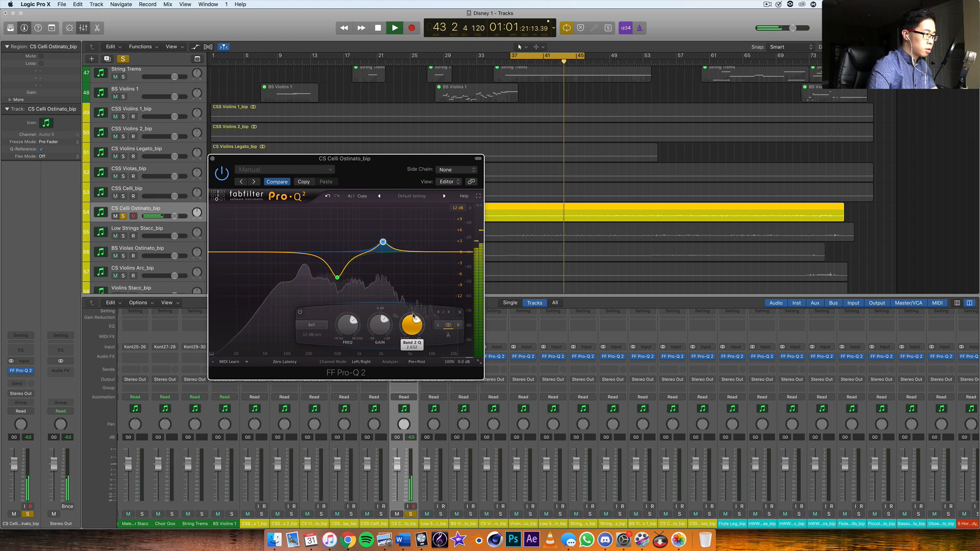
{"action": "left_click", "coordinate": [223, 176]}
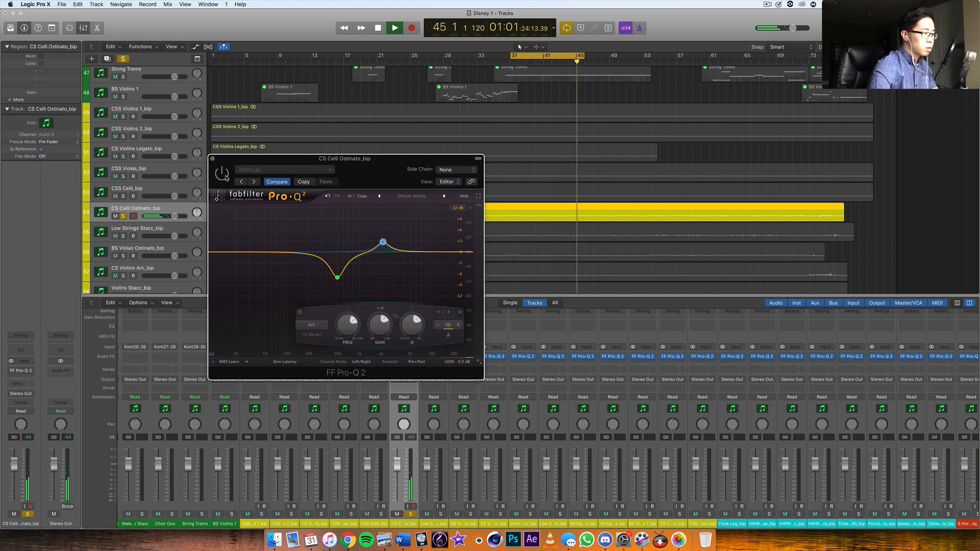
{"action": "left_click", "coordinate": [225, 176]}
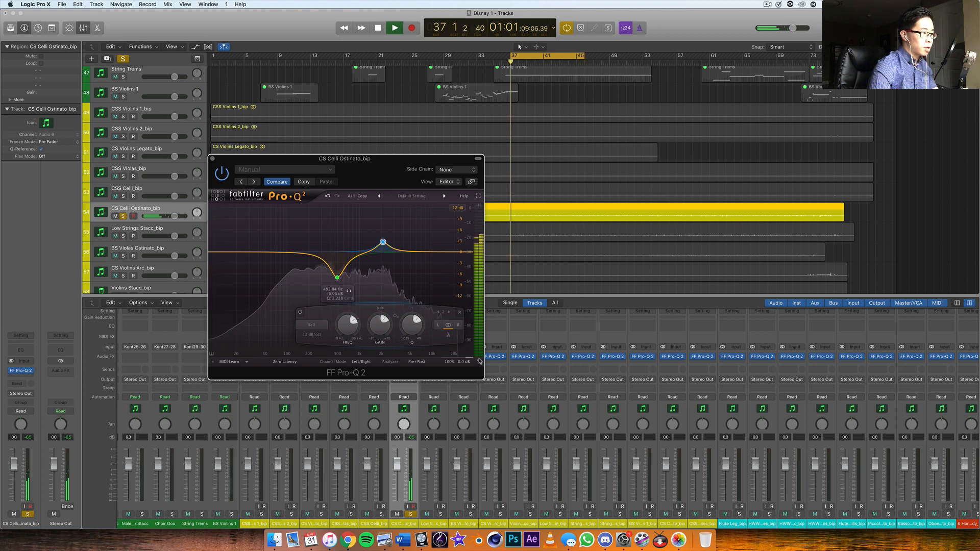
Enable auto gain, ease the ostinato's low-mid cut to about 4 dB near 470 Hz, and close the equalizer.
{"action": "left_click", "coordinate": [461, 353]}
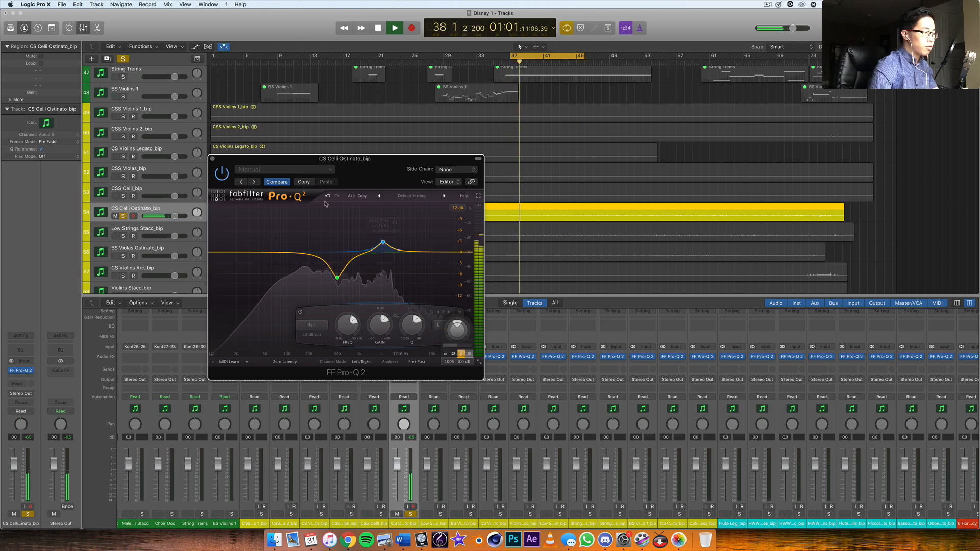
{"action": "left_click_drag", "start_coordinate": [337, 279], "coordinate": [335, 267]}
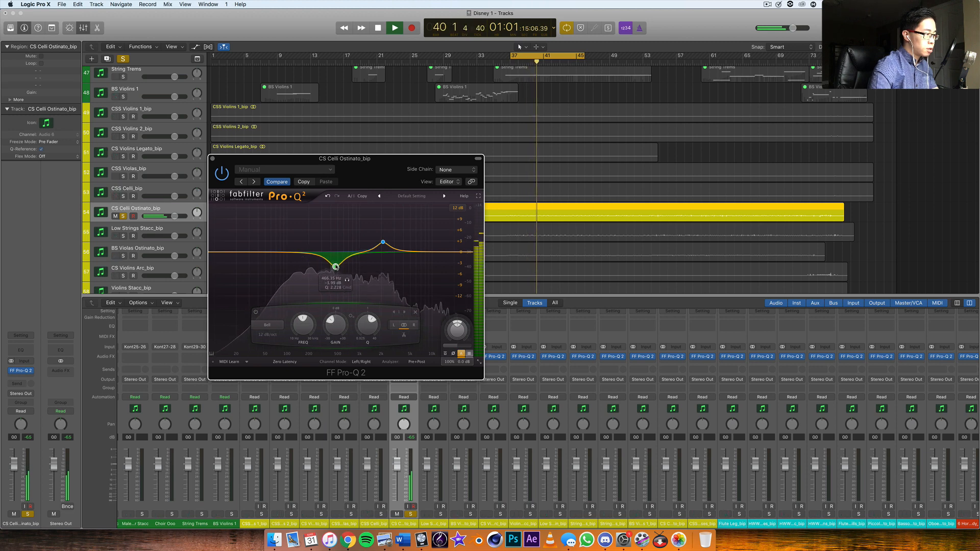
{"action": "left_click", "coordinate": [213, 158]}
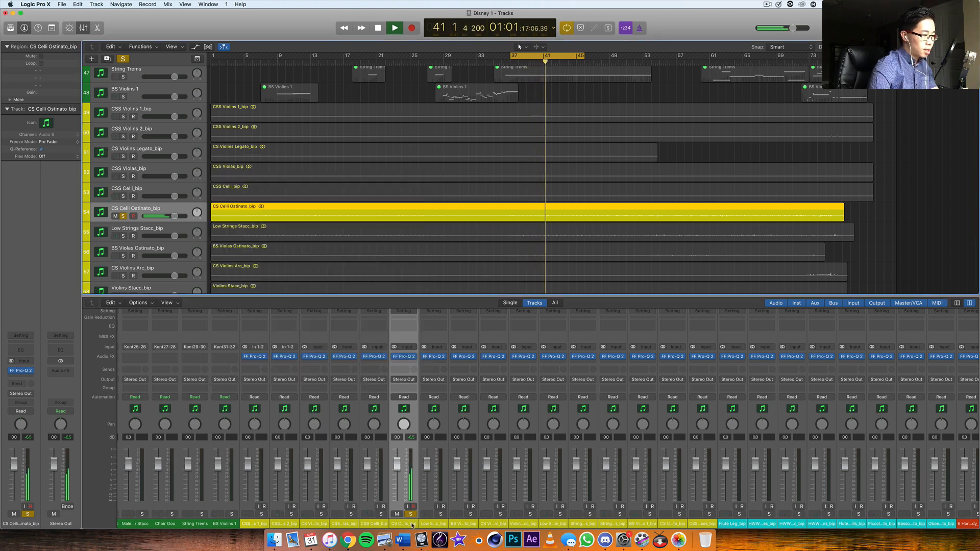
Solo Low Strings Stacc_bip instead of CS Celli Ostinato_bip and open its equalizer clear of the track list.
{"action": "left_click", "coordinate": [439, 514]}
{"action": "left_click", "coordinate": [411, 514]}
{"action": "left_click", "coordinate": [440, 514]}
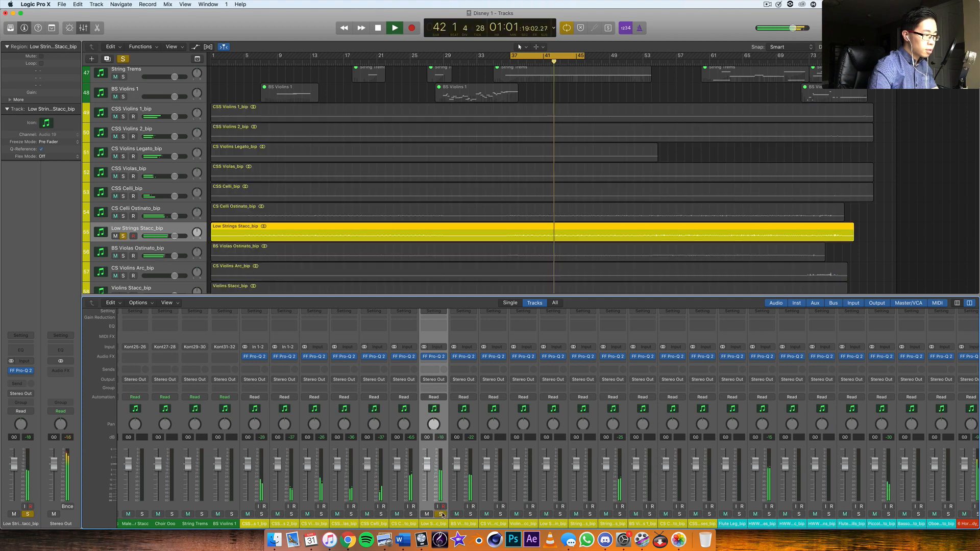
{"action": "left_click", "coordinate": [435, 357]}
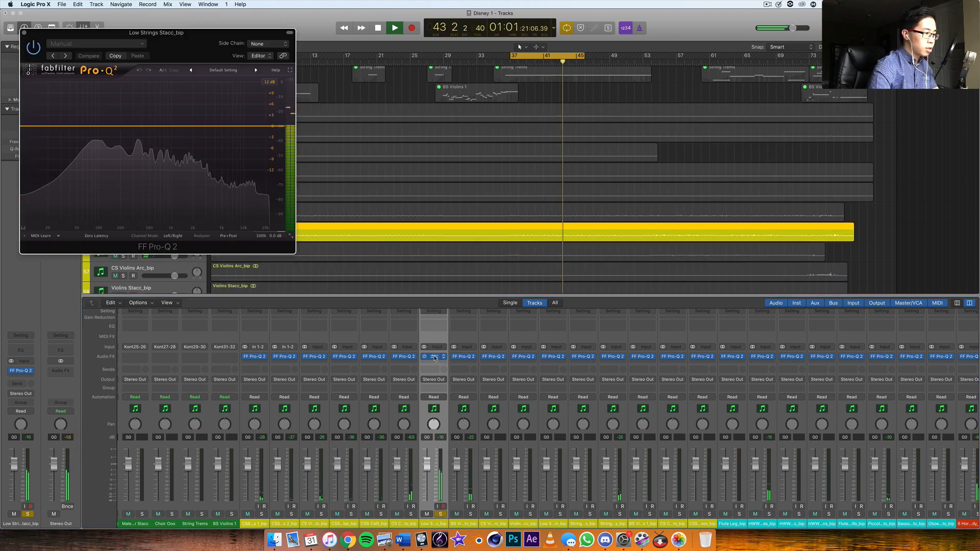
{"action": "left_click_drag", "start_coordinate": [176, 45], "coordinate": [438, 183]}
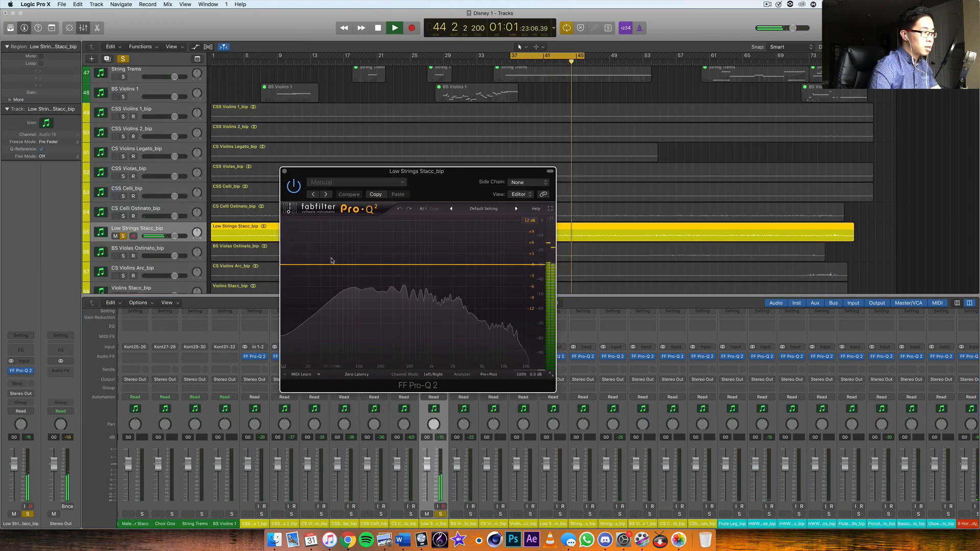
Add a low-cut band at about 38 Hz to Low Strings Stacc_bip and audition it.
{"action": "left_click_drag", "start_coordinate": [299, 264], "coordinate": [311, 270]}
{"action": "left_click", "coordinate": [309, 341]}
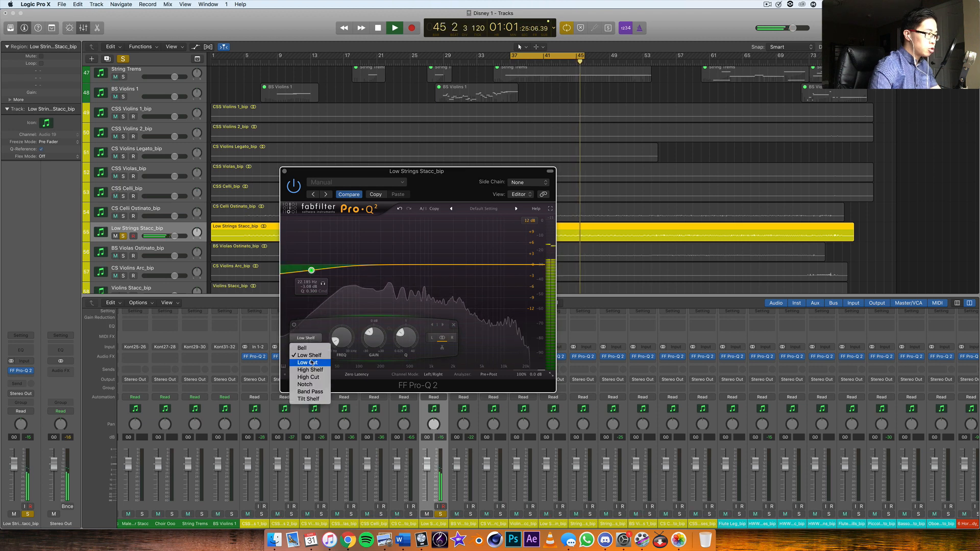
{"action": "left_click", "coordinate": [306, 358]}
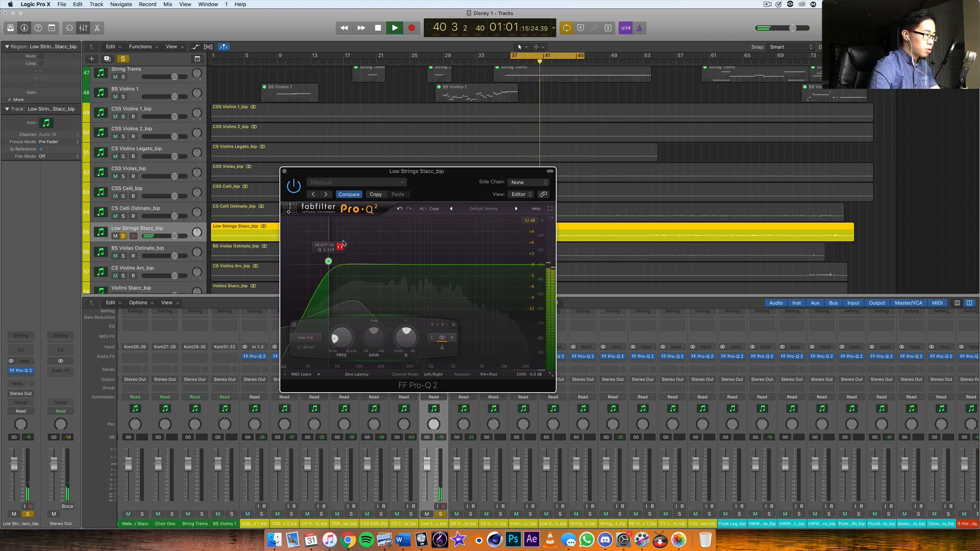
Add a narrowed bell band to Low Strings Stacc_bip, sweep it as a boost, and set it as a low-mid cut of about 4 dB.
{"action": "left_click", "coordinate": [343, 246]}
{"action": "left_click_drag", "start_coordinate": [373, 265], "coordinate": [389, 237]}
{"action": "left_click_drag", "start_coordinate": [420, 334], "coordinate": [424, 307]}
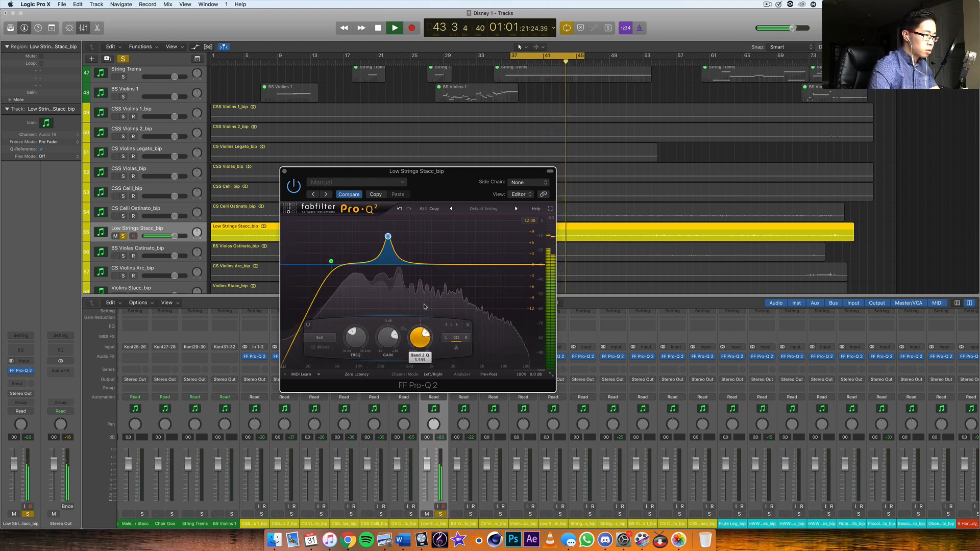
{"action": "mouse_move", "coordinate": [387, 236]}
{"action": "left_mouse_down"}
{"action": "mouse_move", "coordinate": [372, 226]}
{"action": "mouse_move", "coordinate": [406, 230]}
{"action": "left_mouse_up"}
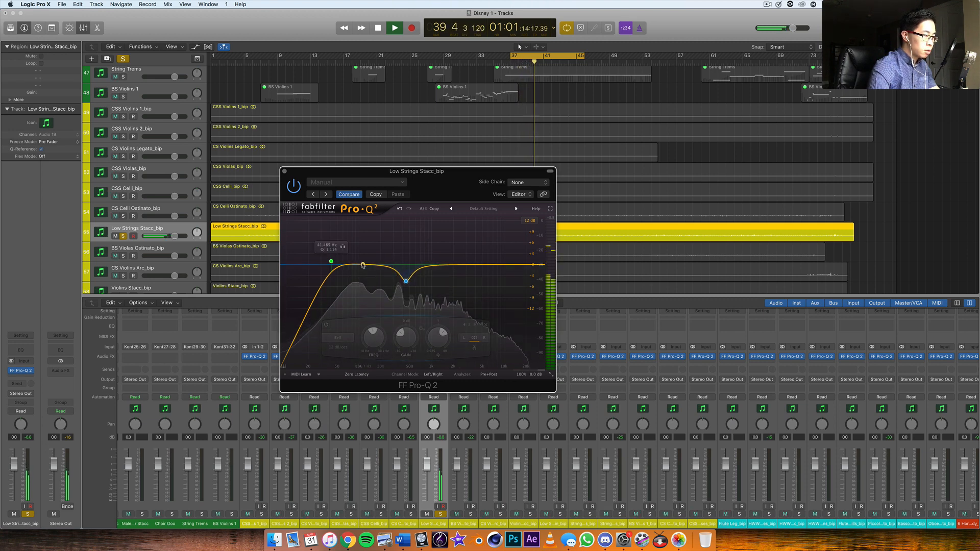
Boost Low Strings Stacc_bip about 1.8 dB near 118 Hz and slightly in the upper mids, and compare it with the equalizer bypassed.
{"action": "mouse_move", "coordinate": [362, 265]}
{"action": "left_mouse_down"}
{"action": "mouse_move", "coordinate": [377, 248]}
{"action": "mouse_move", "coordinate": [363, 258]}
{"action": "left_mouse_up"}
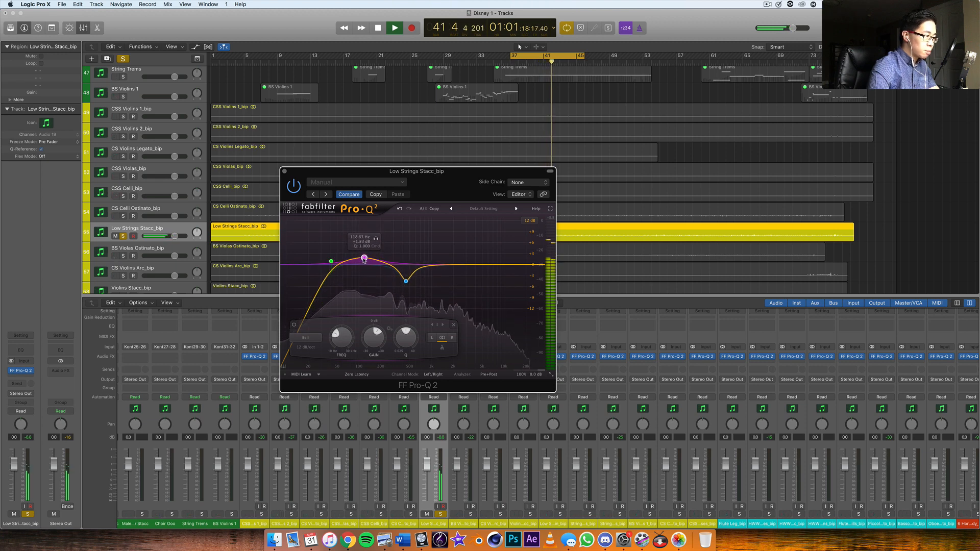
{"action": "mouse_move", "coordinate": [455, 266]}
{"action": "left_mouse_down"}
{"action": "mouse_move", "coordinate": [465, 238]}
{"action": "mouse_move", "coordinate": [447, 233]}
{"action": "mouse_move", "coordinate": [468, 254]}
{"action": "mouse_move", "coordinate": [455, 260]}
{"action": "left_mouse_up"}
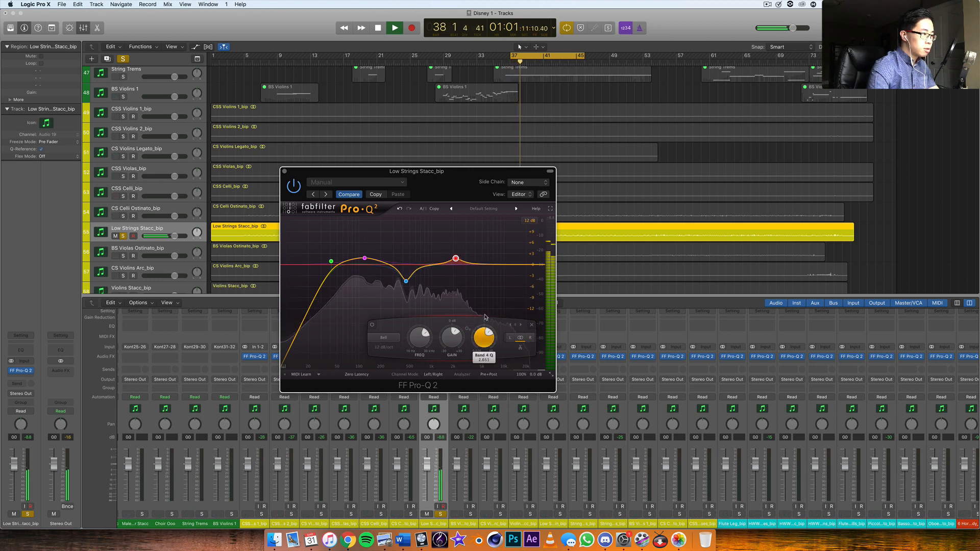
{"action": "left_click", "coordinate": [294, 185]}
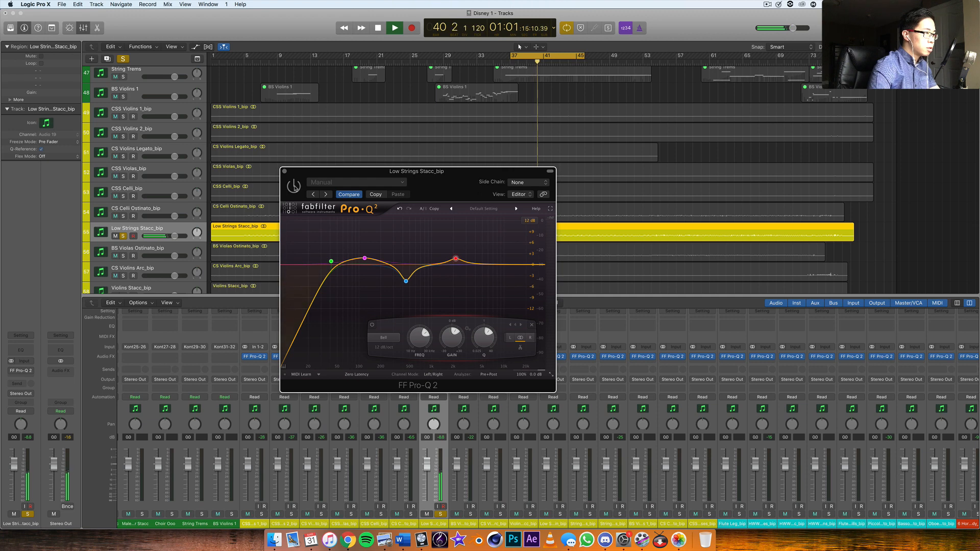
{"action": "left_click", "coordinate": [294, 186]}
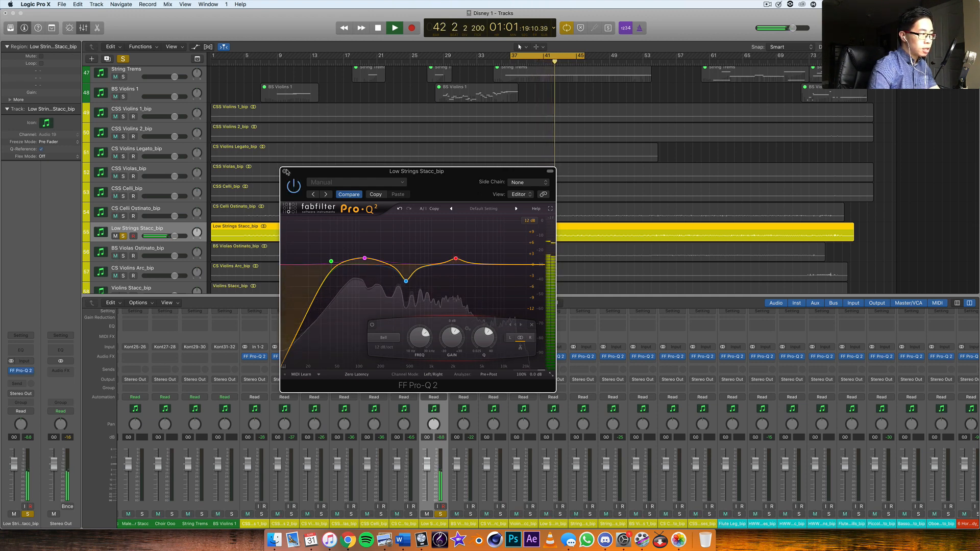
{"action": "left_click", "coordinate": [285, 172]}
Solo BS Violas Ostinato_bip instead of Low Strings Stacc_bip and open its equalizer clear of the track list.
{"action": "left_click", "coordinate": [456, 507]}
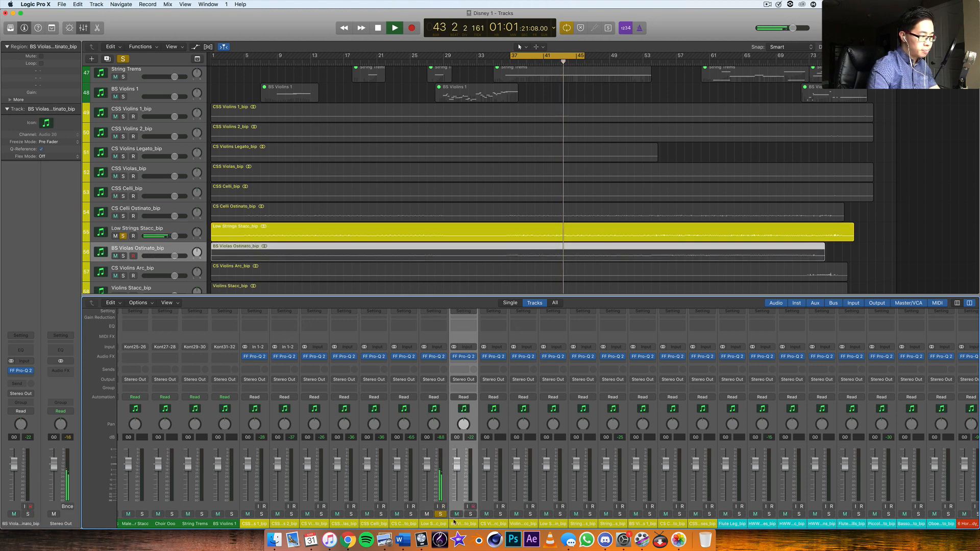
{"action": "left_click", "coordinate": [440, 514]}
{"action": "left_click", "coordinate": [470, 514]}
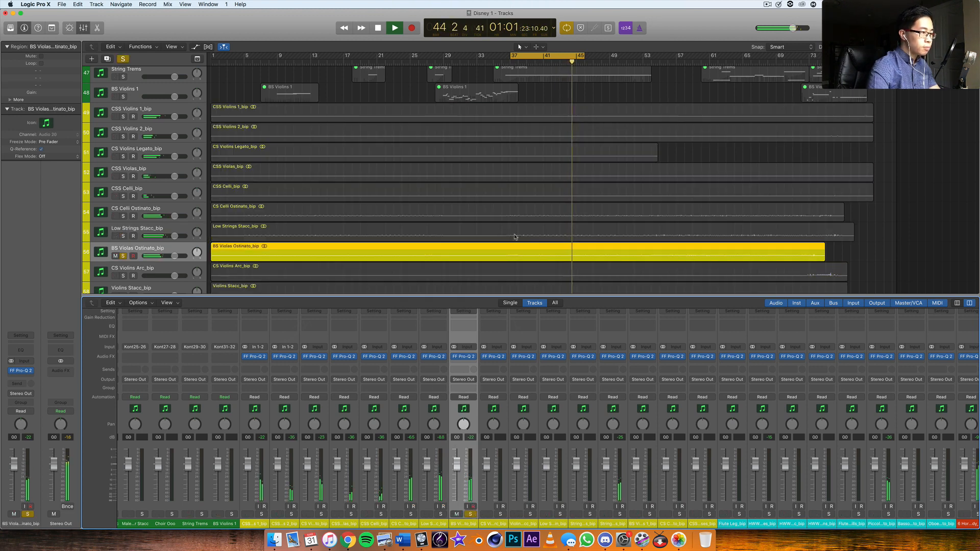
{"action": "scroll", "coordinate": [253, 244], "scroll_direction": "down", "scroll_amount": 3}
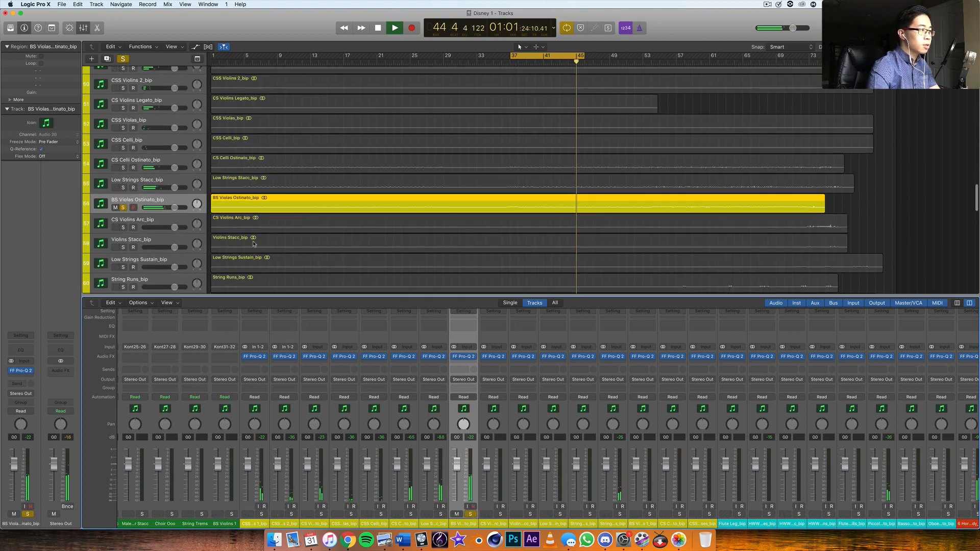
{"action": "left_click", "coordinate": [463, 357]}
{"action": "left_click_drag", "start_coordinate": [176, 42], "coordinate": [422, 155]}
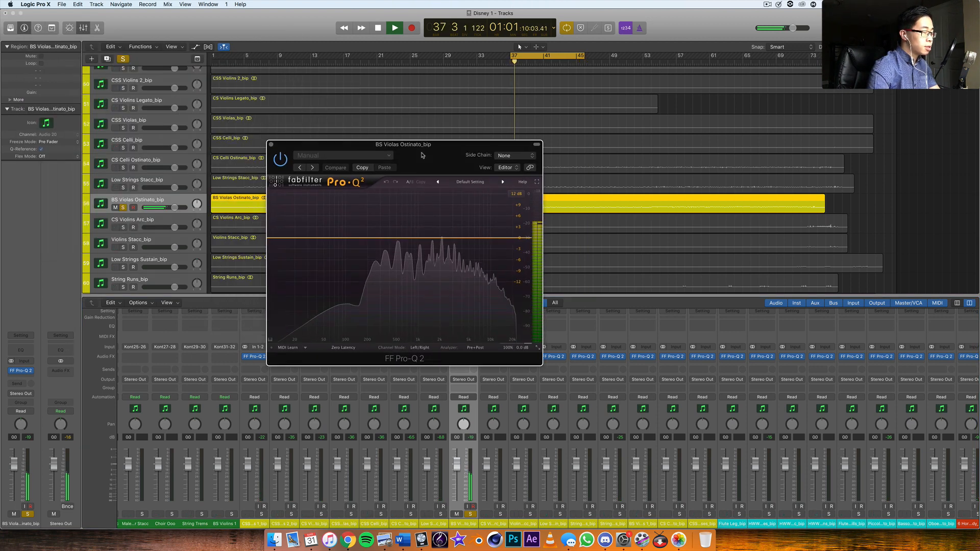
Add a low-cut band at about 125 Hz to BS Violas Ostinato_bip and audition it.
{"action": "left_click_drag", "start_coordinate": [345, 240], "coordinate": [366, 224]}
{"action": "left_click", "coordinate": [292, 311]}
{"action": "left_click", "coordinate": [294, 336]}
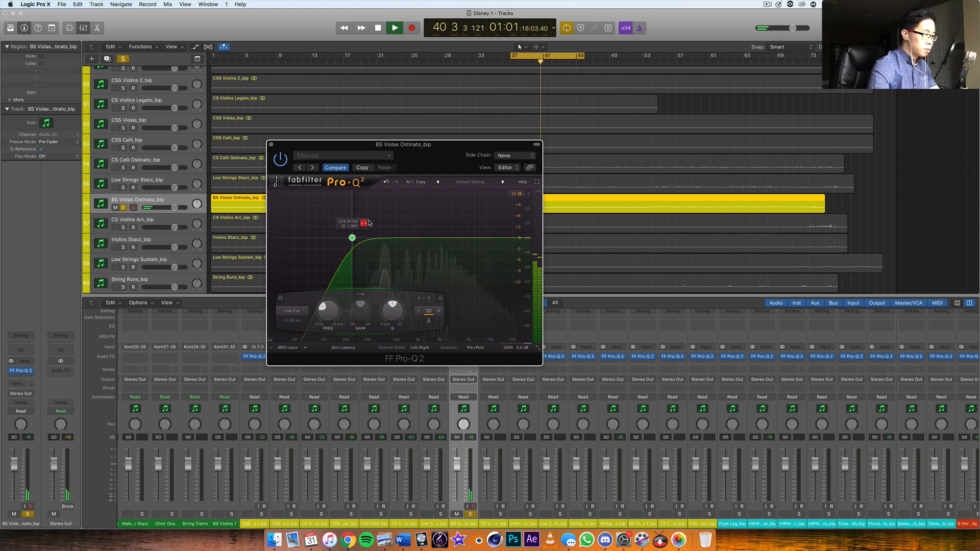
Sweep a narrowed bell band through BS Violas Ostinato_bip and turn it into a cut of about 4.3 dB near 775 Hz.
{"action": "left_click_drag", "start_coordinate": [395, 238], "coordinate": [403, 210]}
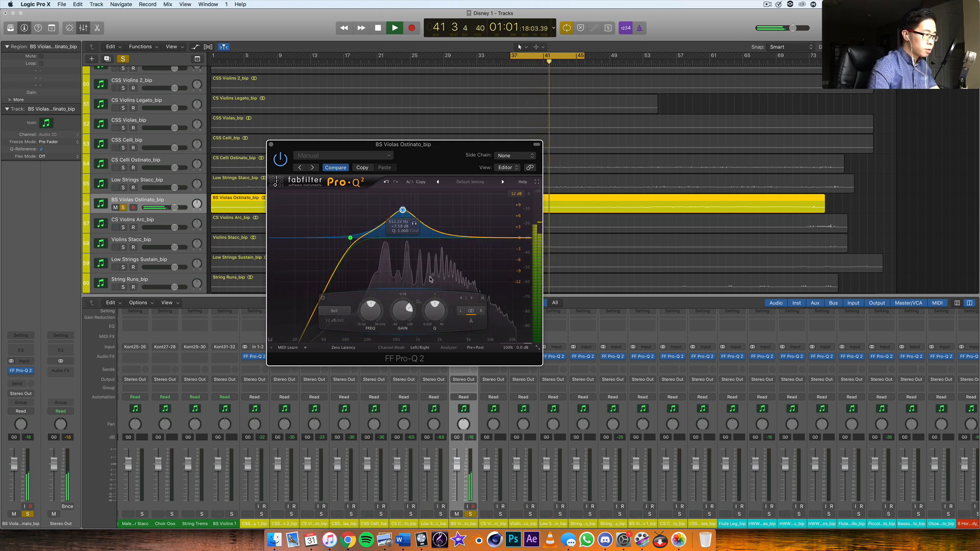
{"action": "left_click_drag", "start_coordinate": [435, 309], "coordinate": [437, 289]}
{"action": "left_click_drag", "start_coordinate": [402, 210], "coordinate": [405, 238]}
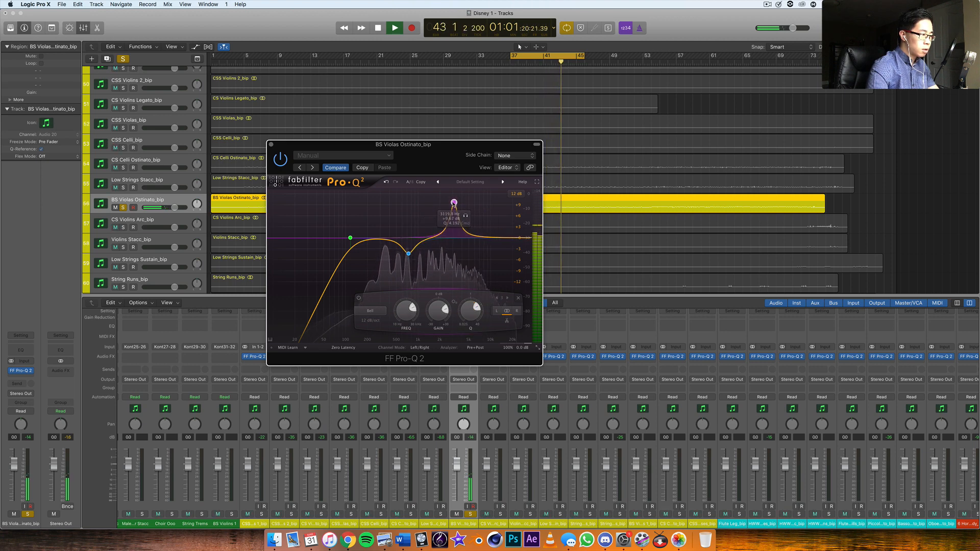
Set the viola ostinato's upper bell to a widened boost of about 1.8 dB near 5 kHz and close the equalizer.
{"action": "left_click_drag", "start_coordinate": [445, 201], "coordinate": [465, 232]}
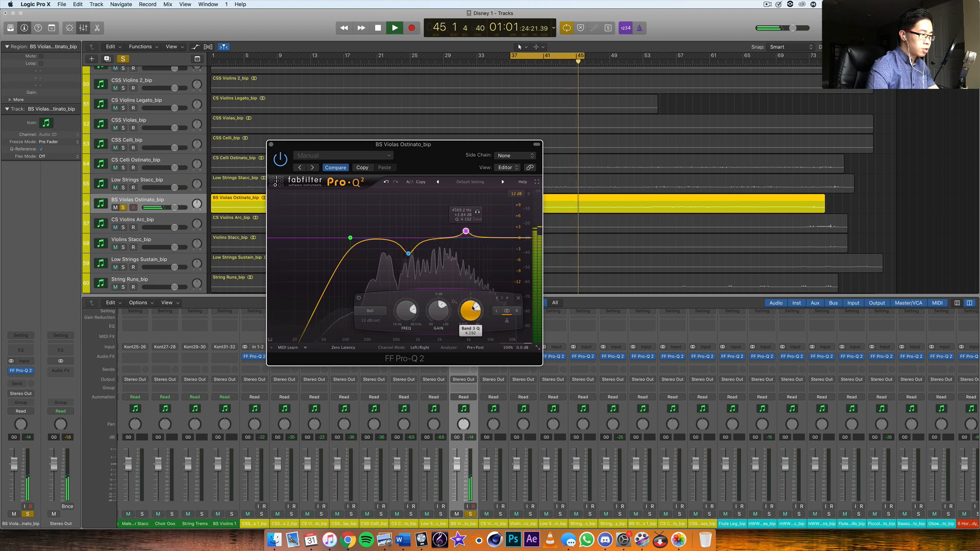
{"action": "left_click_drag", "start_coordinate": [476, 308], "coordinate": [479, 286]}
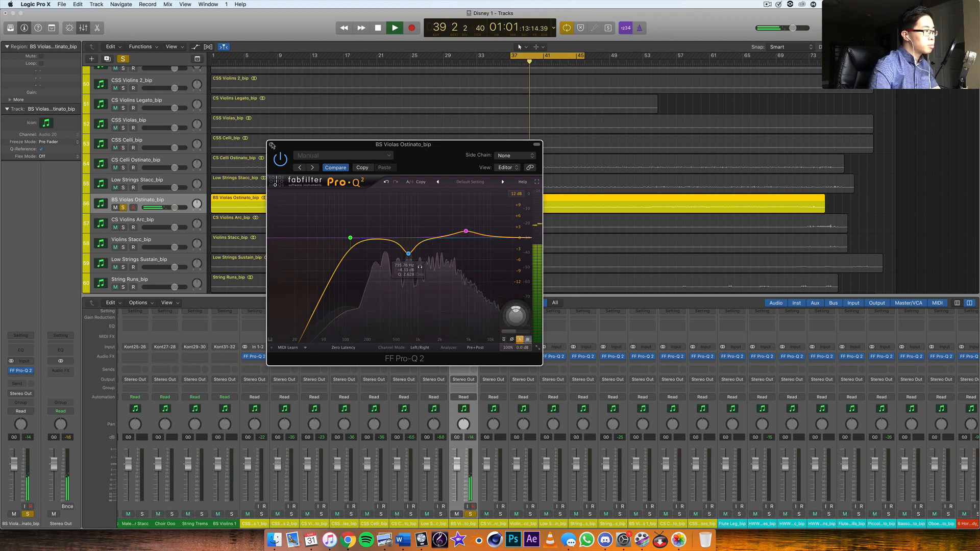
{"action": "left_click", "coordinate": [272, 146]}
Solo CS Violins Arc_bip instead of BS Violas Ostinato_bip.
{"action": "left_click", "coordinate": [484, 506]}
{"action": "left_click", "coordinate": [470, 514]}
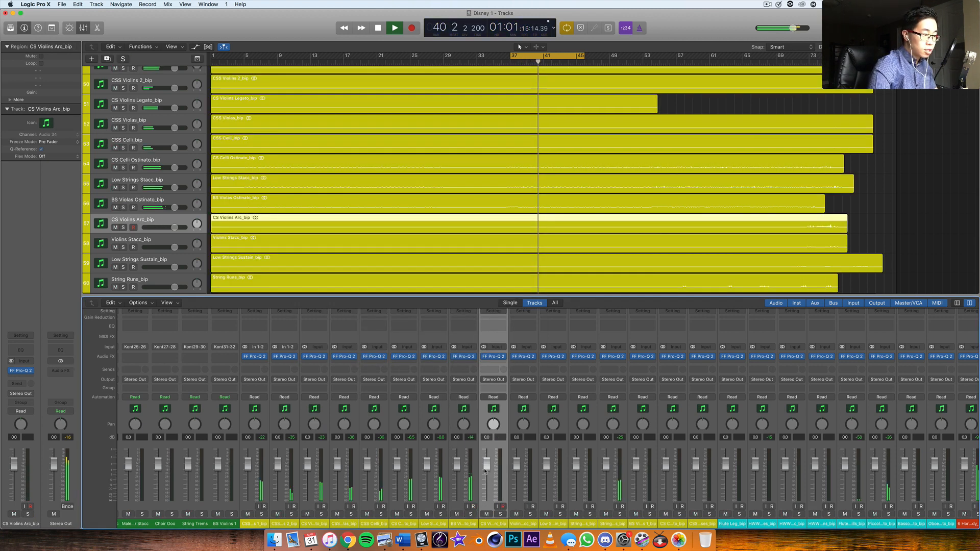
{"action": "scroll", "coordinate": [485, 471], "scroll_direction": "right", "scroll_amount": 6}
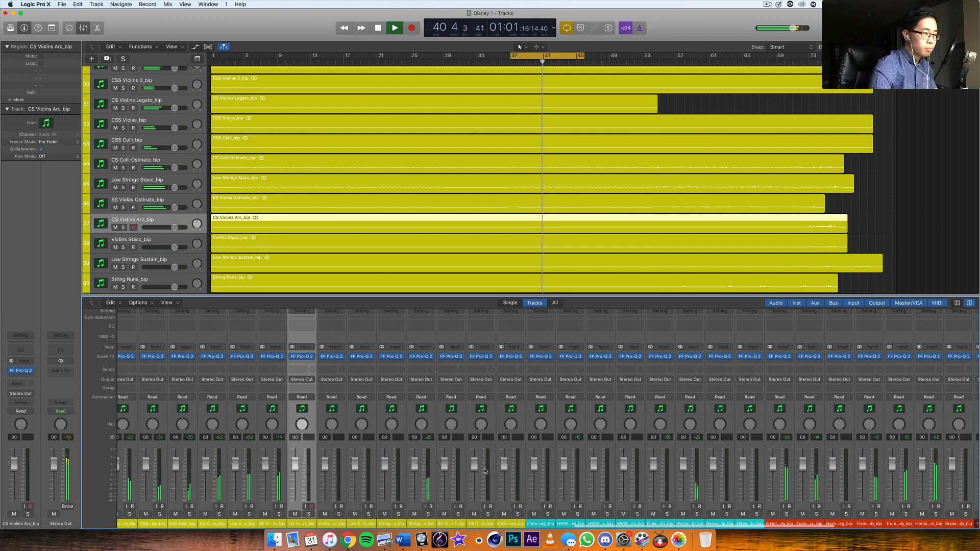
{"action": "left_click", "coordinate": [308, 514]}
{"action": "scroll", "coordinate": [320, 479], "scroll_direction": "left", "scroll_amount": 6}
{"action": "scroll", "coordinate": [320, 478], "scroll_direction": "left", "scroll_amount": 8}
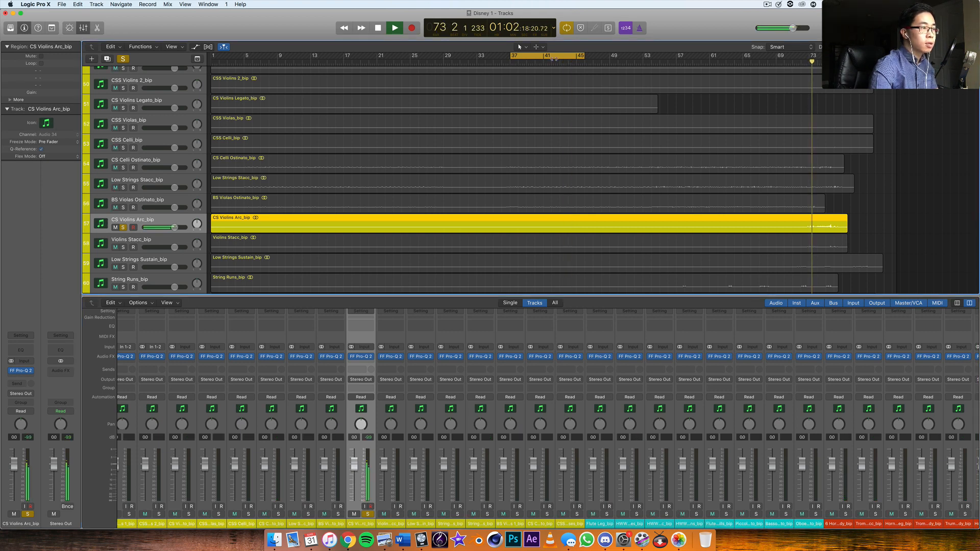
Move the cycle range to start at bar 73, and open the CS Violins Arc_bip equalizer clear of the track list during playback.
{"action": "left_click_drag", "start_coordinate": [553, 55], "coordinate": [808, 60]}
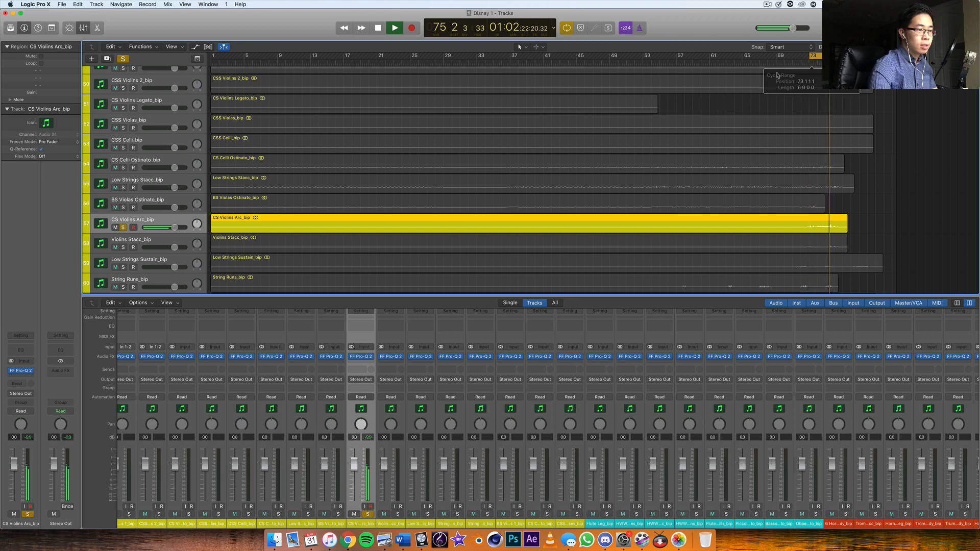
{"action": "key", "text": "space"}
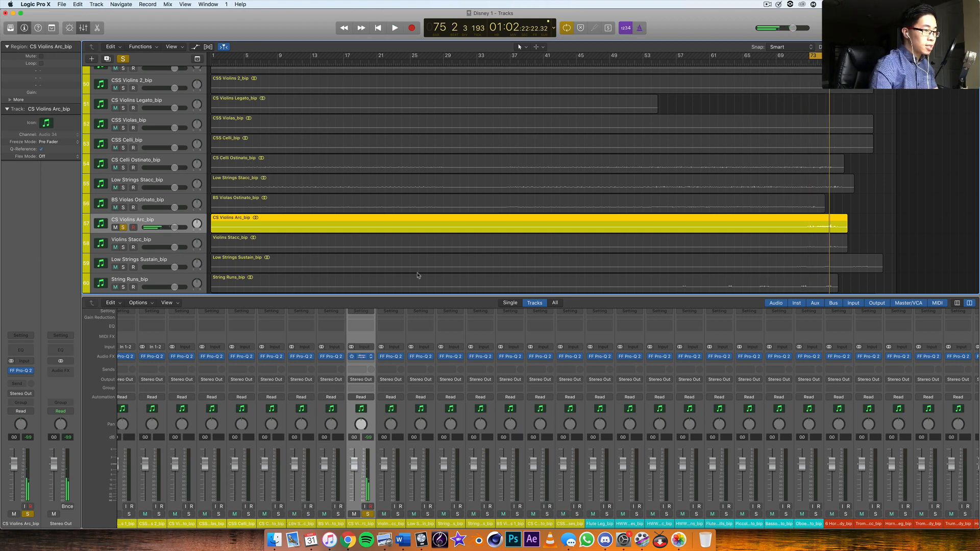
{"action": "left_click", "coordinate": [362, 356]}
{"action": "key", "text": "space"}
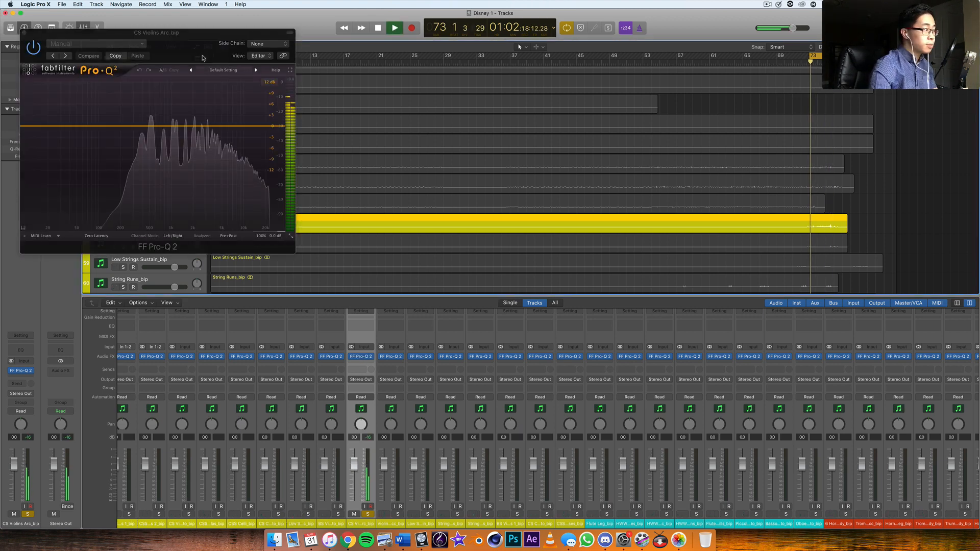
{"action": "left_click_drag", "start_coordinate": [153, 33], "coordinate": [366, 155]}
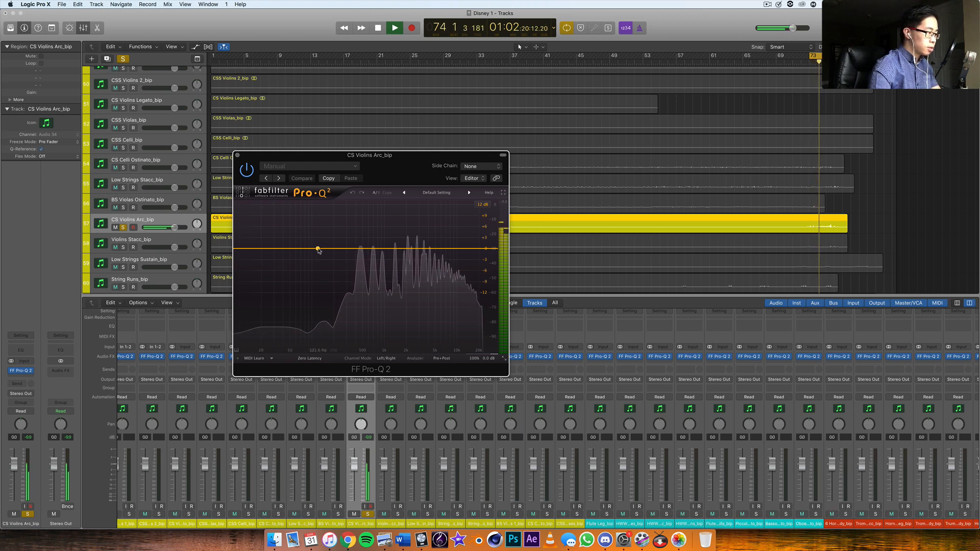
Add a low-cut band at about 155 Hz to CS Violins Arc_bip.
{"action": "left_click_drag", "start_coordinate": [318, 249], "coordinate": [319, 259]}
{"action": "left_click", "coordinate": [267, 321]}
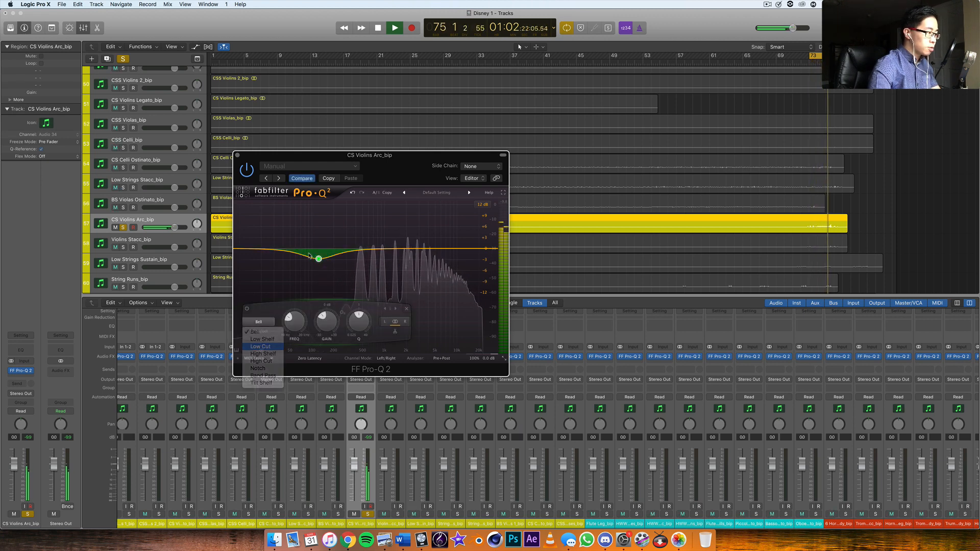
{"action": "left_click", "coordinate": [260, 347]}
{"action": "left_click_drag", "start_coordinate": [318, 249], "coordinate": [325, 248]}
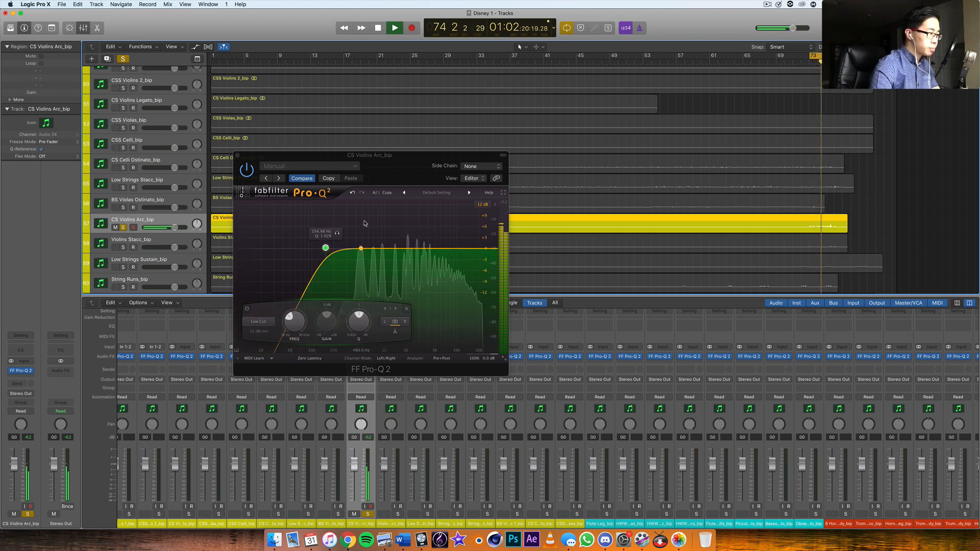
Sweep a narrow bell band through CS Violins Arc_bip and leave it as a boost of about 1.5 dB near 6.9 kHz.
{"action": "left_click_drag", "start_coordinate": [365, 223], "coordinate": [396, 210]}
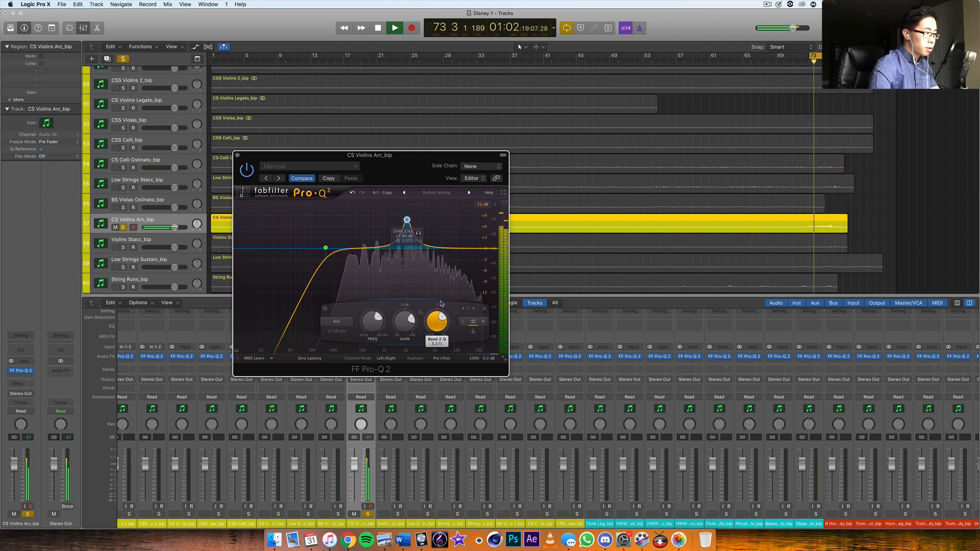
{"action": "left_click_drag", "start_coordinate": [441, 303], "coordinate": [440, 297]}
{"action": "left_click_drag", "start_coordinate": [407, 220], "coordinate": [442, 210]}
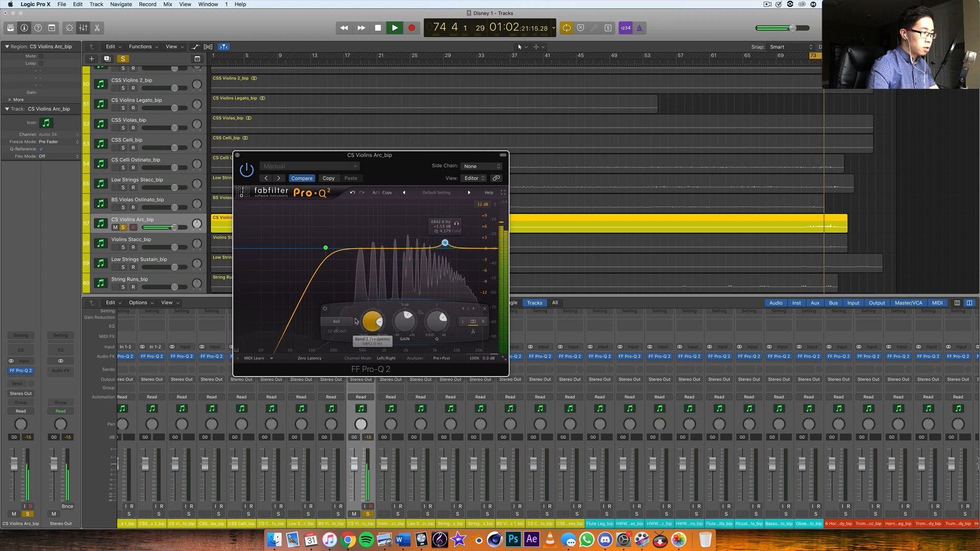
Widen the bell to a Q of about 1.8, set it to about 2.3 dB near 5.8 kHz with auto gain on, and close the equalizer.
{"action": "left_click", "coordinate": [336, 321]}
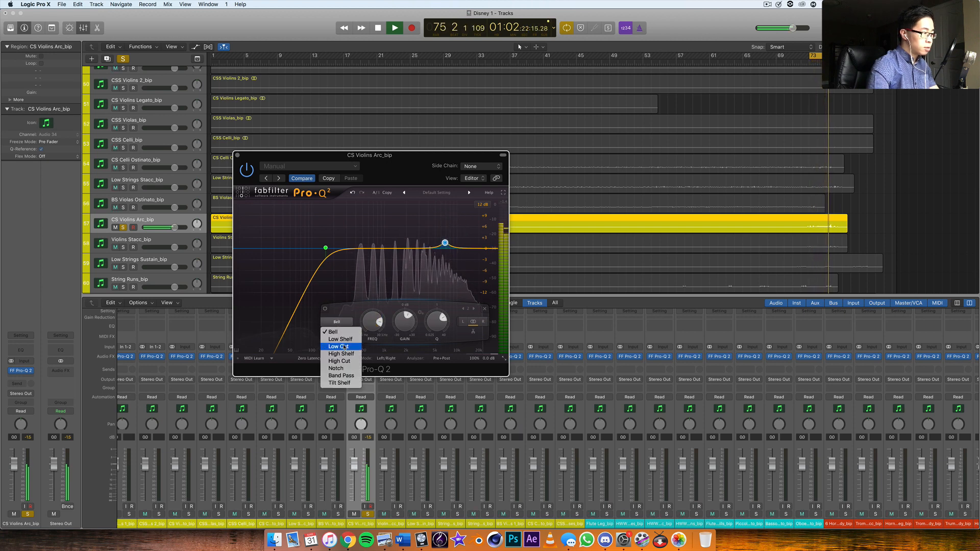
{"action": "left_click", "coordinate": [450, 243]}
{"action": "left_click_drag", "start_coordinate": [435, 334], "coordinate": [436, 332]}
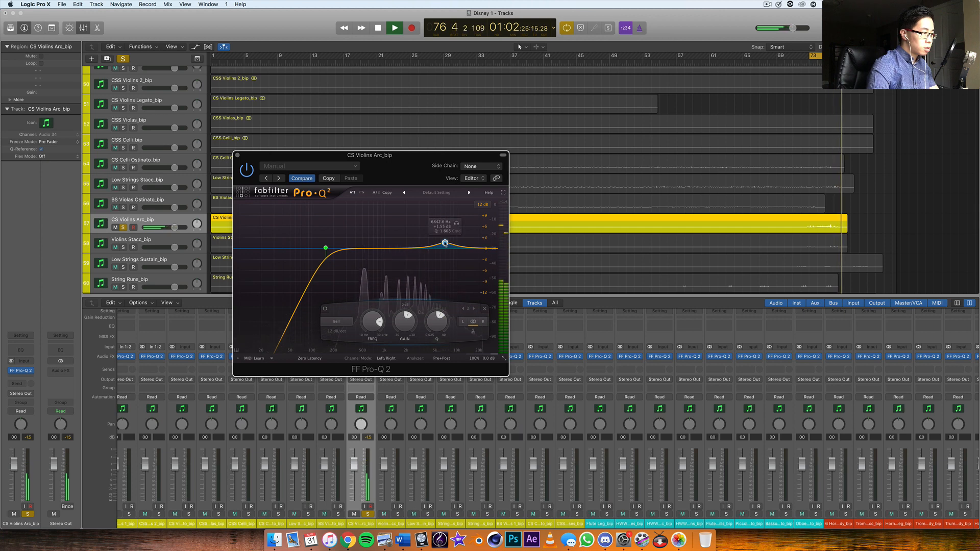
{"action": "left_click_drag", "start_coordinate": [438, 242], "coordinate": [438, 240]}
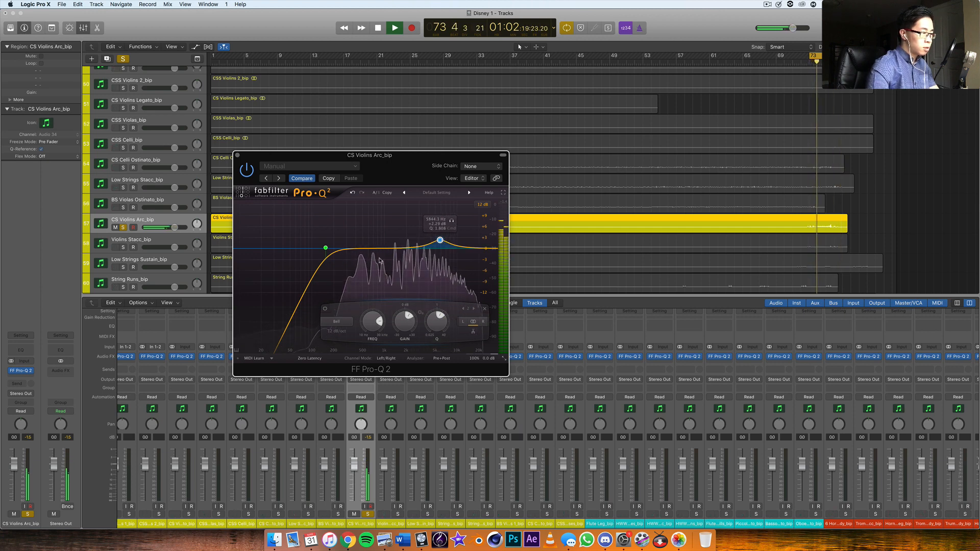
{"action": "mouse_move", "coordinate": [487, 352]}
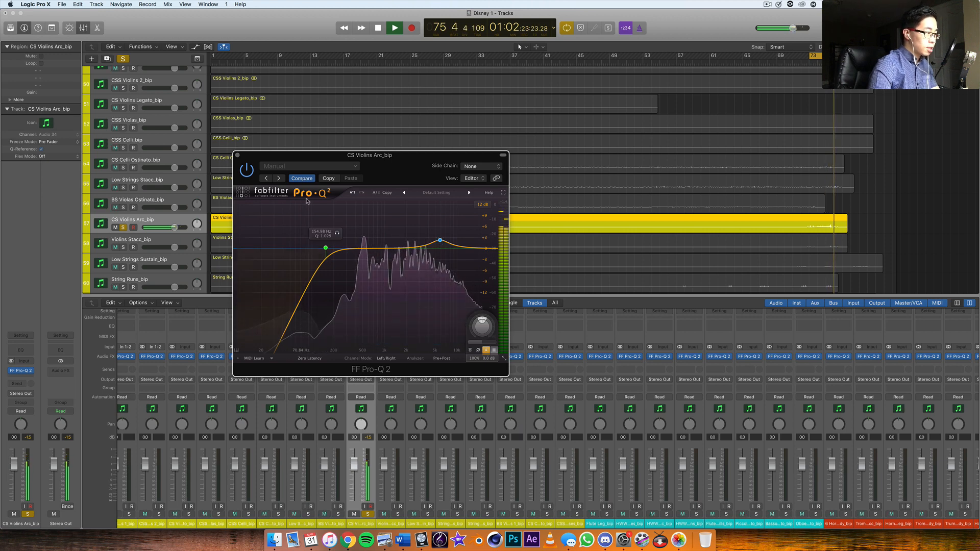
{"action": "left_click", "coordinate": [237, 155]}
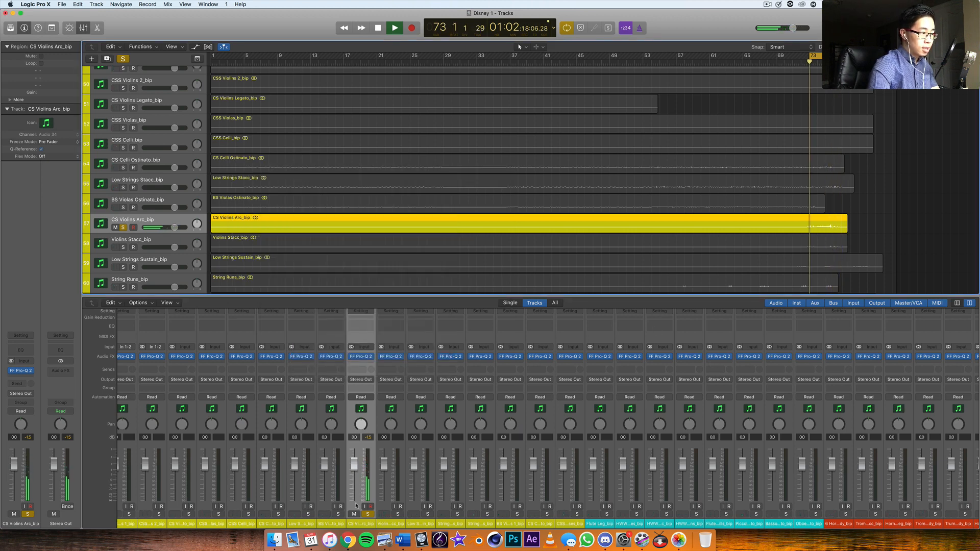
Solo Violins Stacc_bip instead of CS Violins Arc_bip and open its equalizer.
{"action": "left_click", "coordinate": [393, 503]}
{"action": "key", "text": "super+a"}
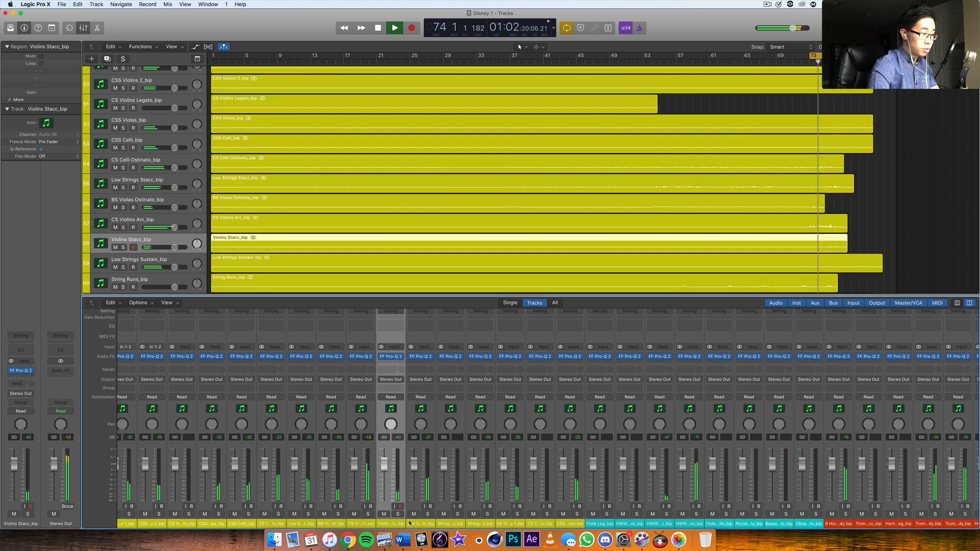
{"action": "left_click", "coordinate": [398, 514]}
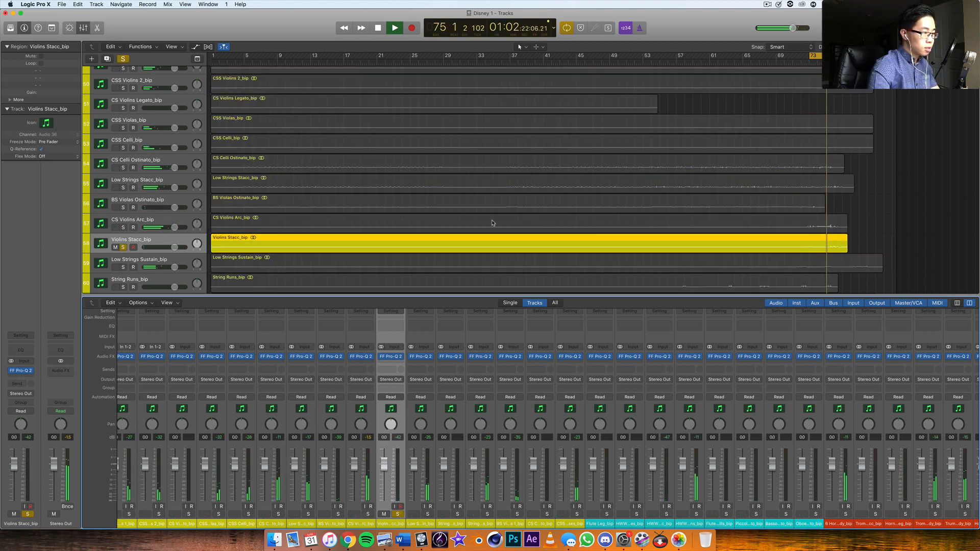
{"action": "scroll", "coordinate": [541, 207], "scroll_direction": "down", "scroll_amount": 5}
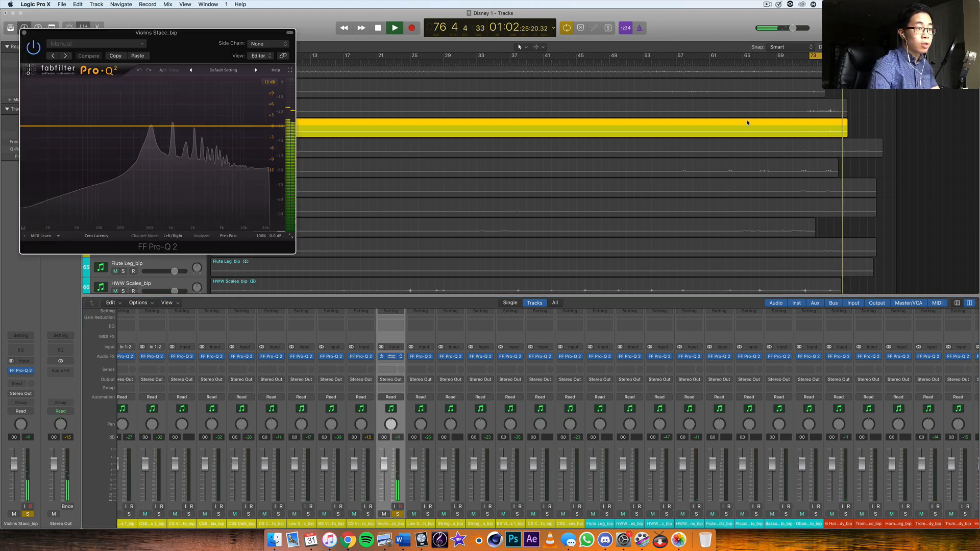
{"action": "left_click", "coordinate": [393, 356]}
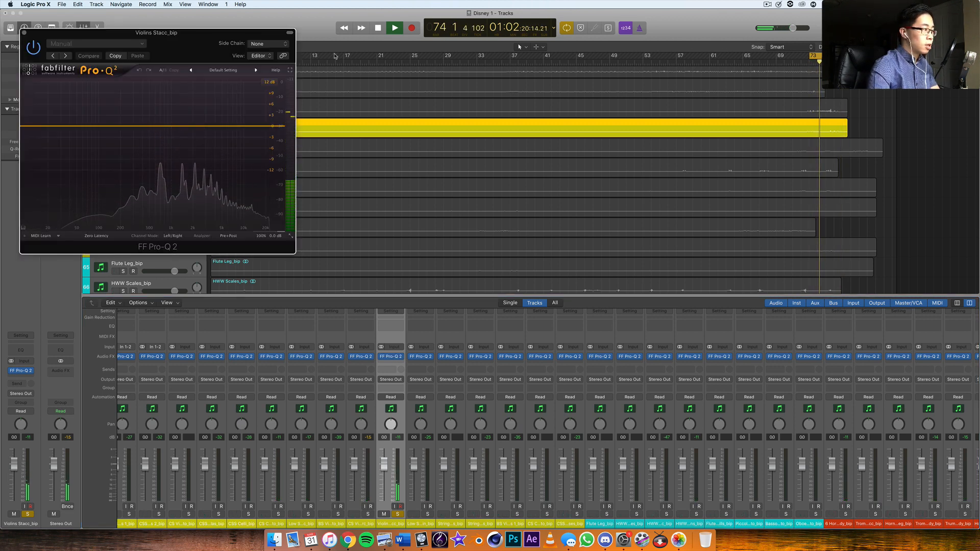
Add a low-cut band at about 260 Hz to Violins Stacc_bip and adjust the cycle range around bars 73 to 76.
{"action": "left_click_drag", "start_coordinate": [208, 52], "coordinate": [504, 161]}
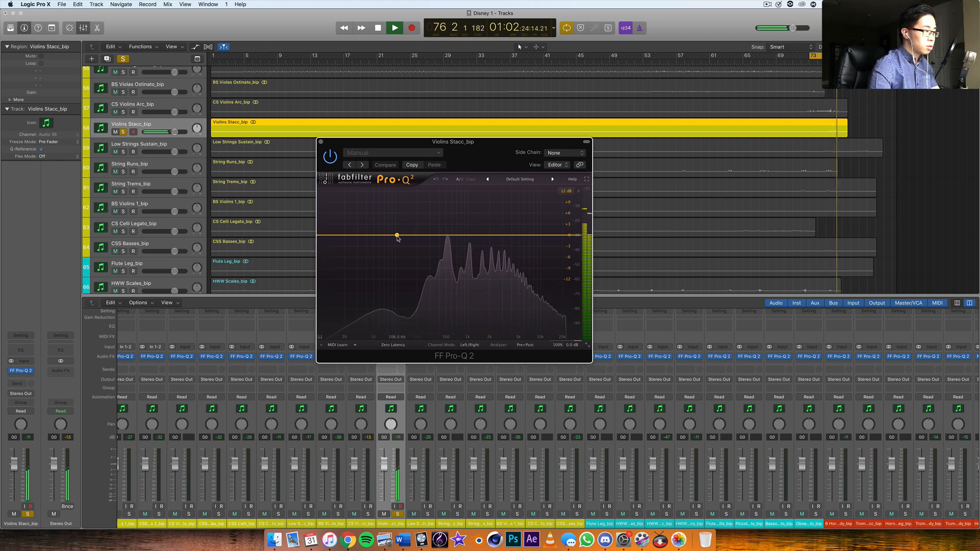
{"action": "left_click", "coordinate": [407, 240]}
{"action": "left_click", "coordinate": [342, 308]}
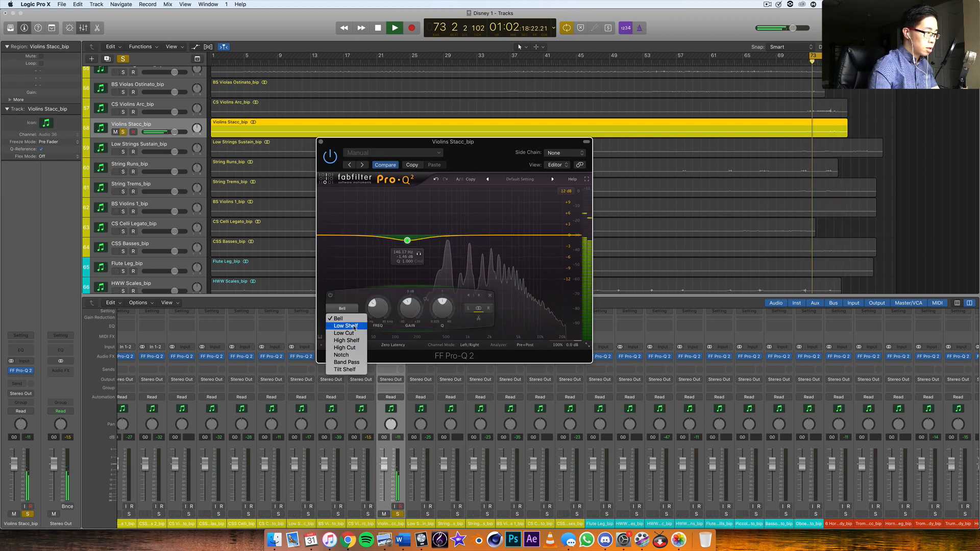
{"action": "left_click", "coordinate": [344, 332]}
{"action": "left_click_drag", "start_coordinate": [406, 240], "coordinate": [425, 235]}
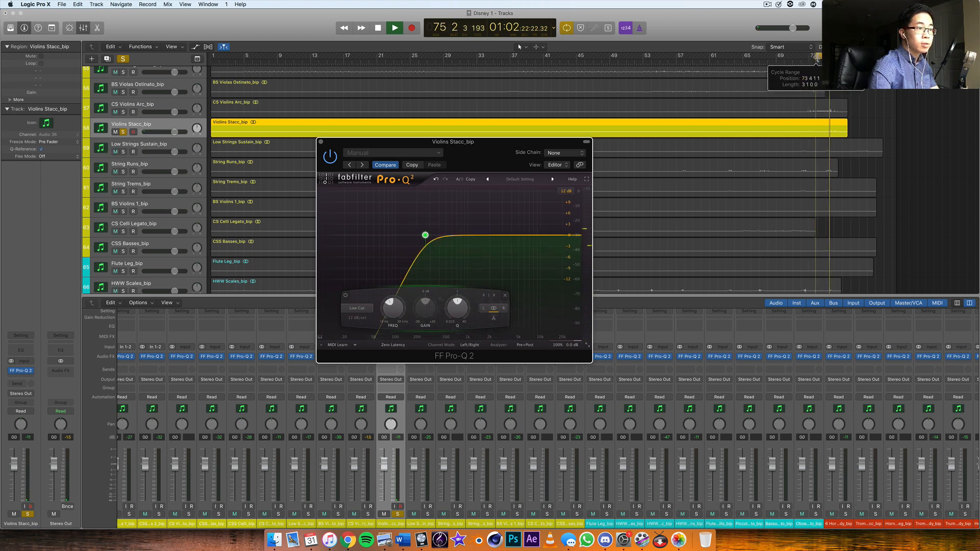
{"action": "left_click_drag", "start_coordinate": [831, 55], "coordinate": [831, 55]}
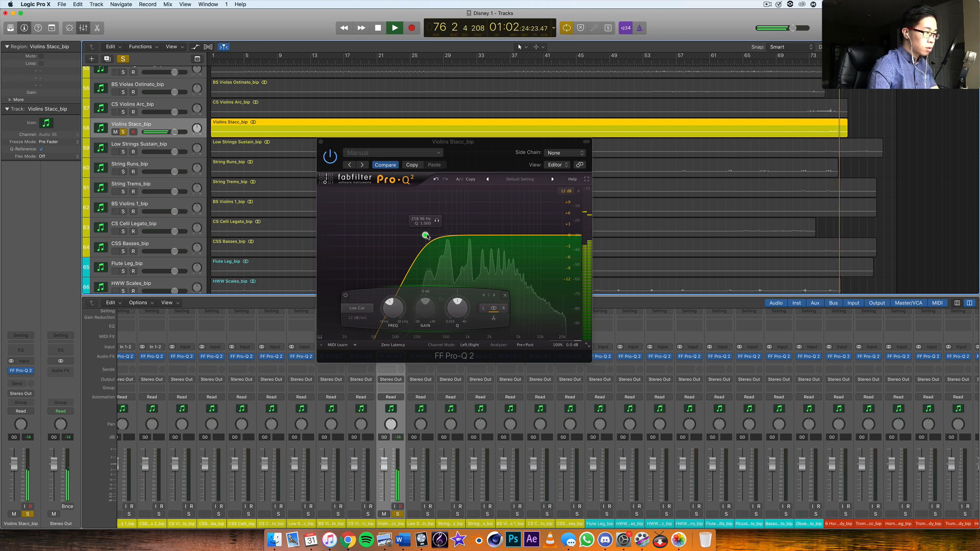
Give Violins Stacc_bip a narrow dip near 840 Hz and a boost of about 2.3 dB near 5.4 kHz, with auto gain on.
{"action": "left_click_drag", "start_coordinate": [427, 236], "coordinate": [463, 211]}
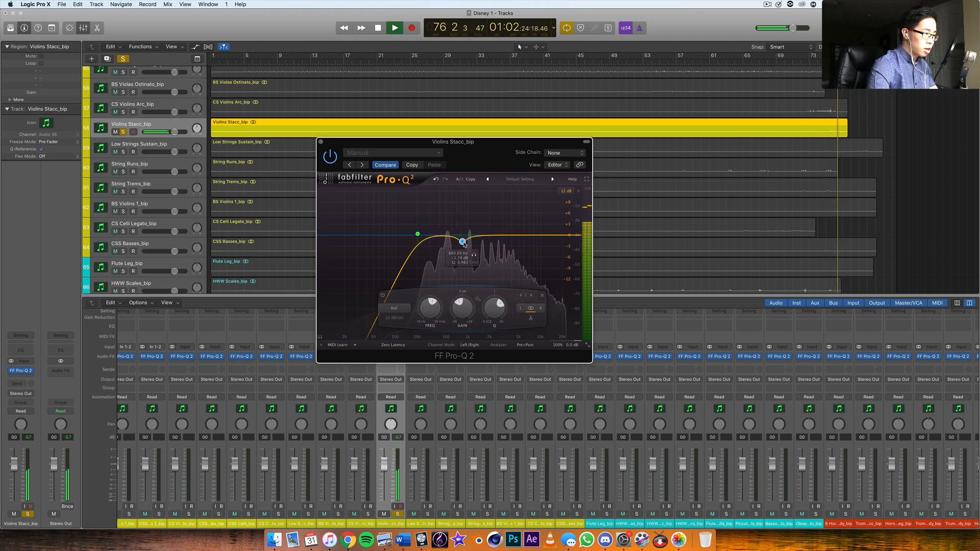
{"action": "left_click_drag", "start_coordinate": [464, 251], "coordinate": [520, 226]}
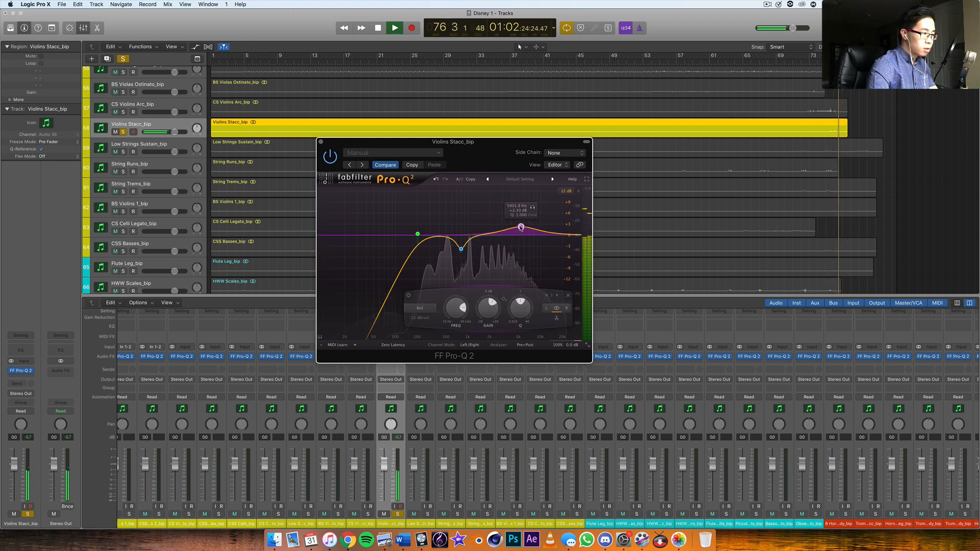
{"action": "left_click", "coordinate": [569, 337]}
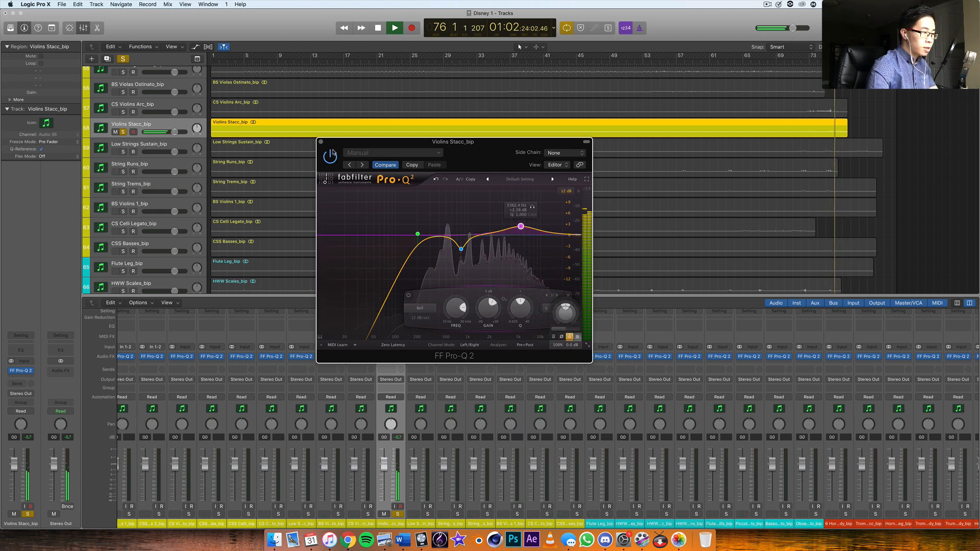
{"action": "left_click", "coordinate": [321, 142]}
Solo Low Strings Sustain_bip instead of Violins Stacc_bip.
{"action": "left_click", "coordinate": [420, 516]}
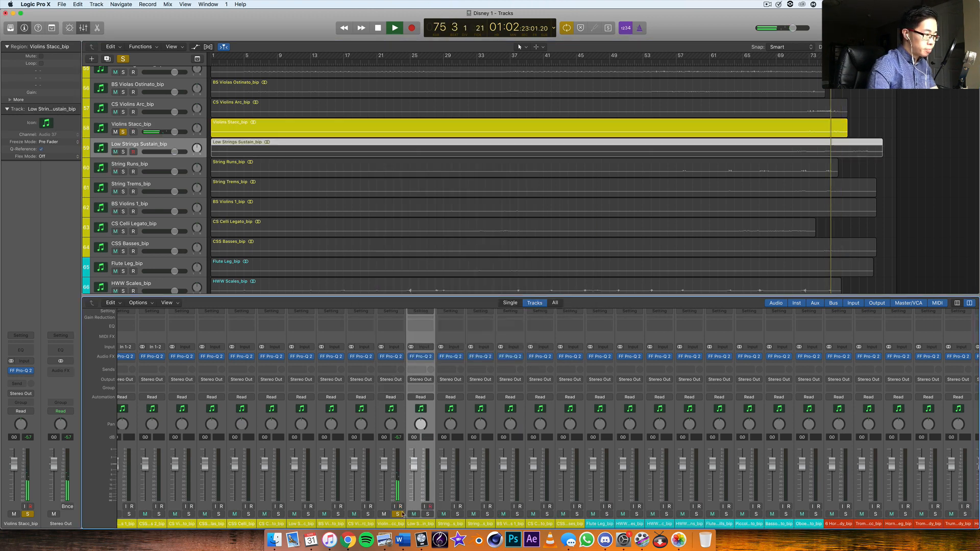
{"action": "left_click", "coordinate": [397, 515]}
{"action": "left_click", "coordinate": [427, 514]}
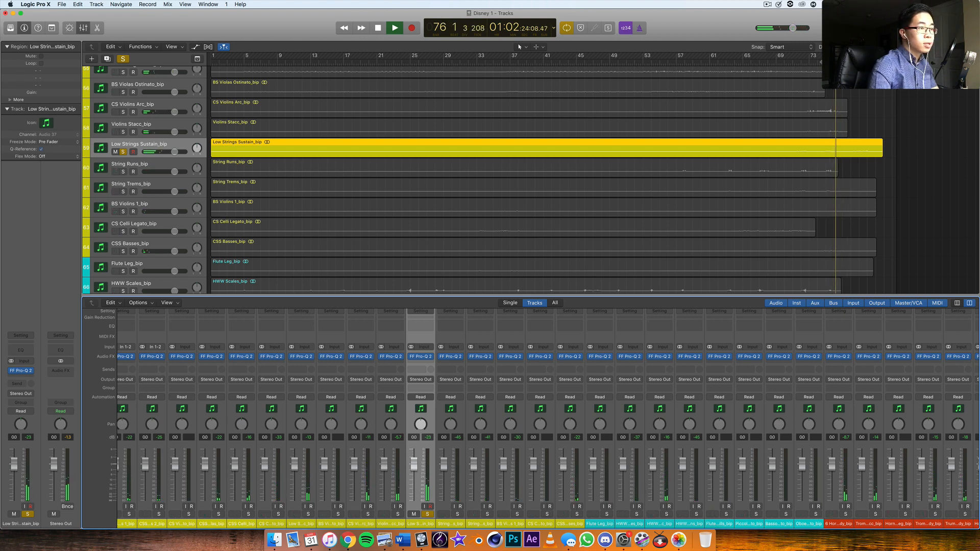
Audition Low Strings Sustain_bip at several positions and set the playback loop to the passage around bars 76 to 79.
{"action": "left_click_drag", "start_coordinate": [811, 63], "coordinate": [422, 94]}
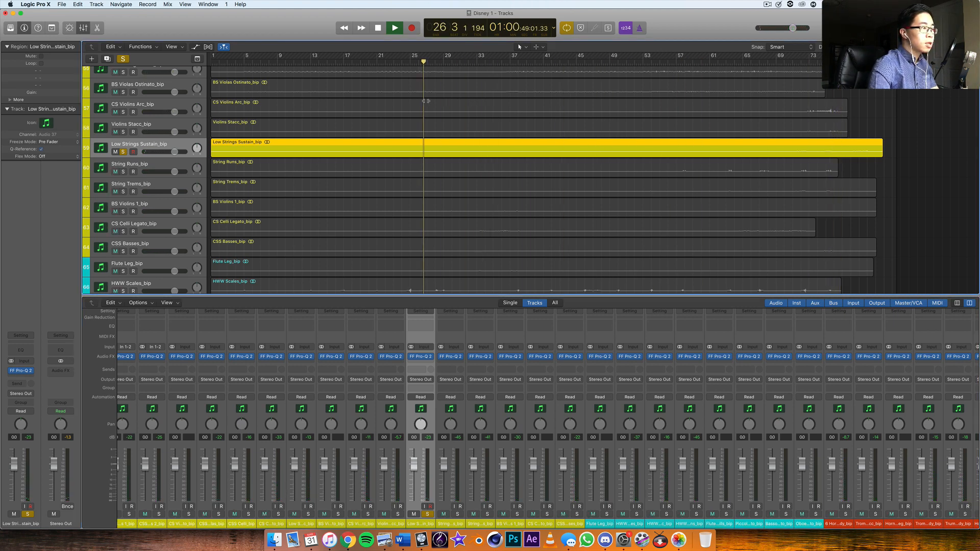
{"action": "left_click", "coordinate": [727, 65]}
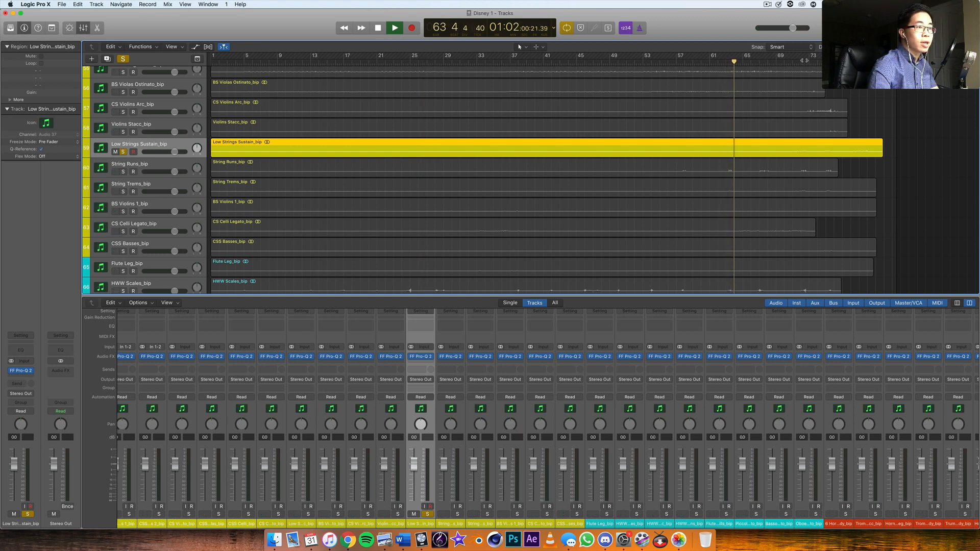
{"action": "left_click", "coordinate": [801, 63]}
{"action": "left_click", "coordinate": [800, 64]}
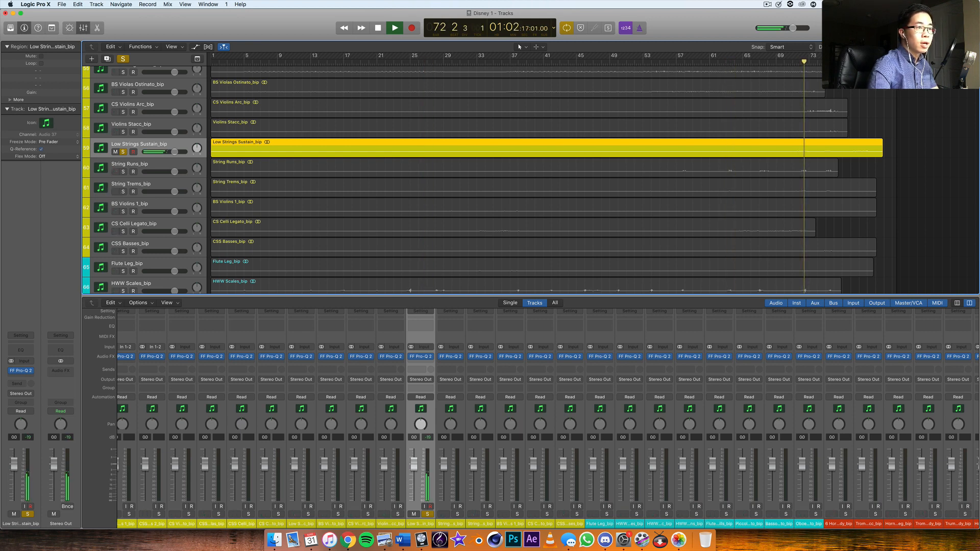
{"action": "left_click", "coordinate": [834, 64]}
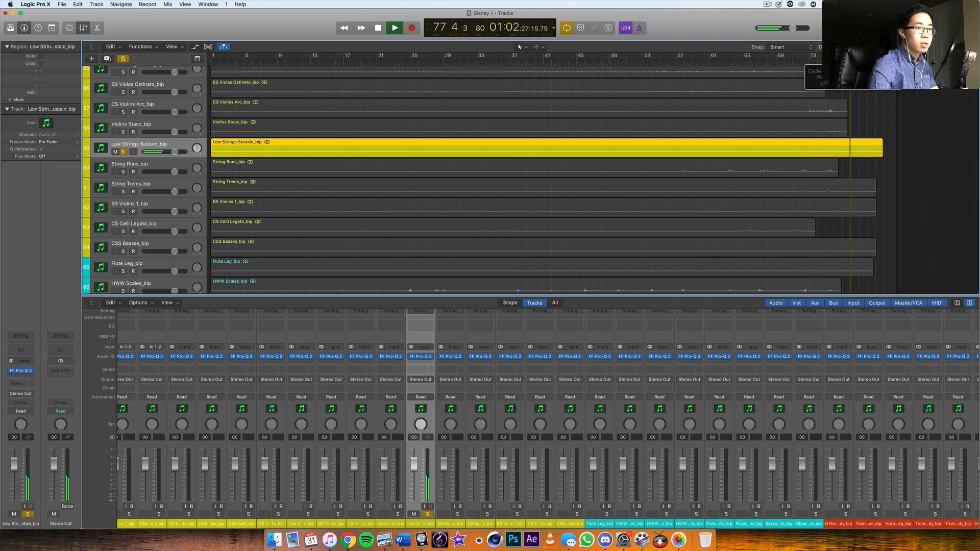
{"action": "left_click_drag", "start_coordinate": [853, 56], "coordinate": [845, 56]}
{"action": "key", "text": "space"}
{"action": "key", "text": "space"}
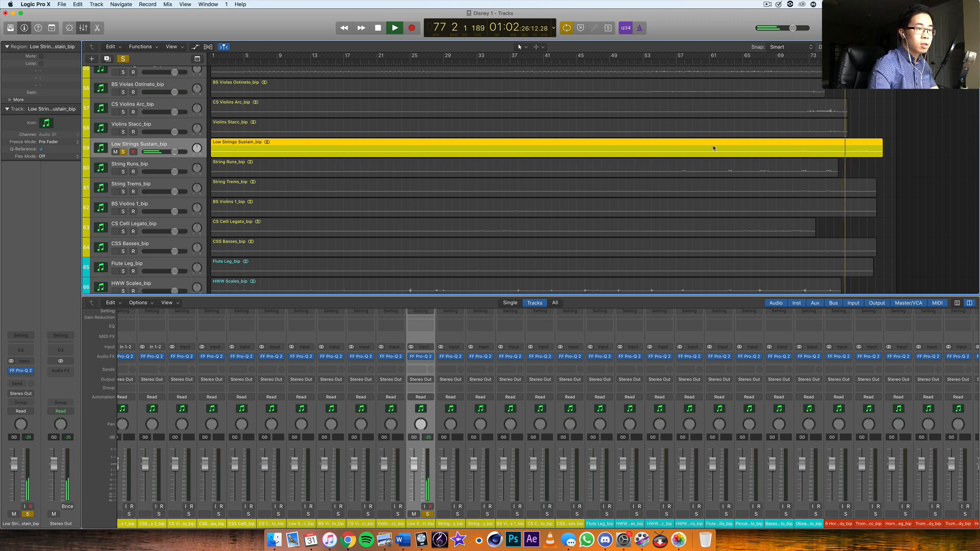
Open the equalizer of Low Strings Sustain_bip and add a low-cut band at about 32 Hz.
{"action": "left_click", "coordinate": [423, 359]}
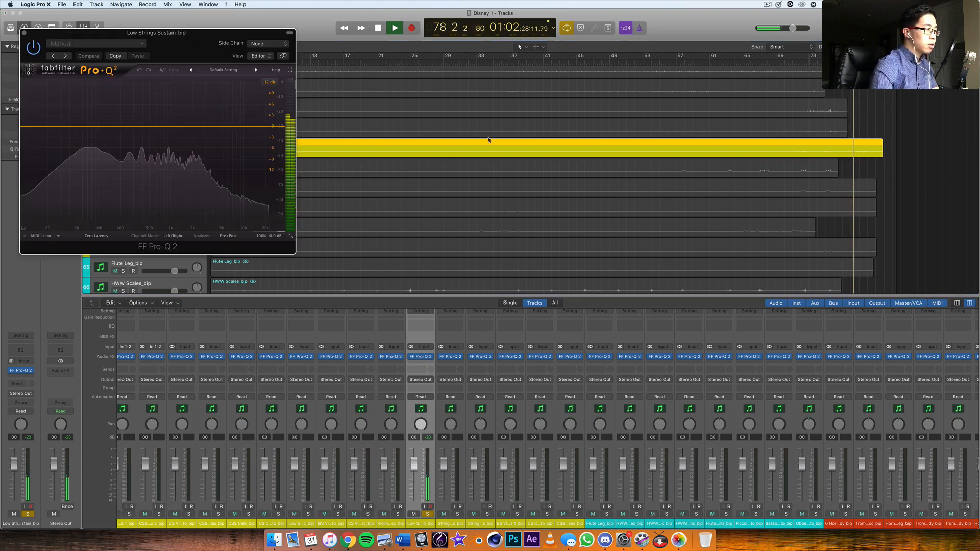
{"action": "left_click_drag", "start_coordinate": [159, 53], "coordinate": [475, 160]}
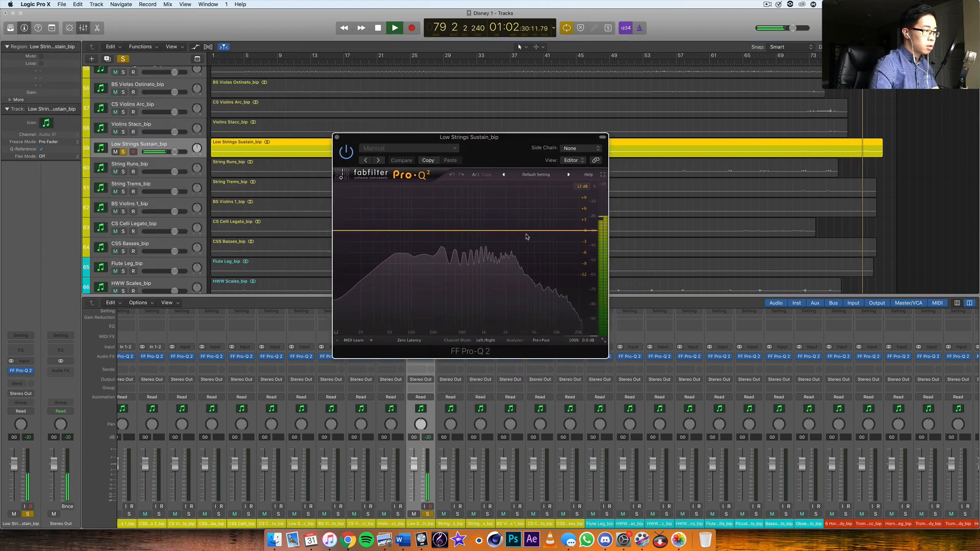
{"action": "left_click", "coordinate": [367, 231]}
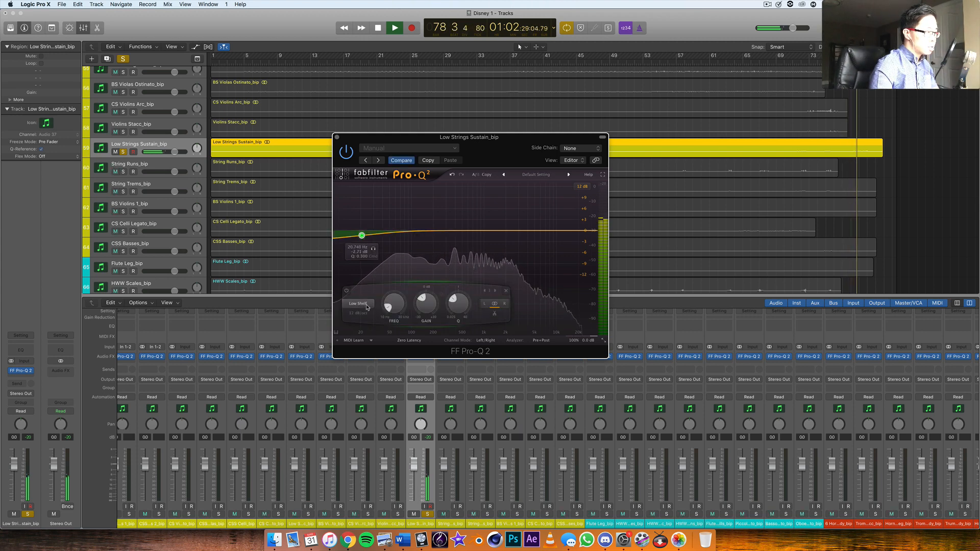
{"action": "left_click", "coordinate": [358, 303]}
{"action": "left_click", "coordinate": [359, 327]}
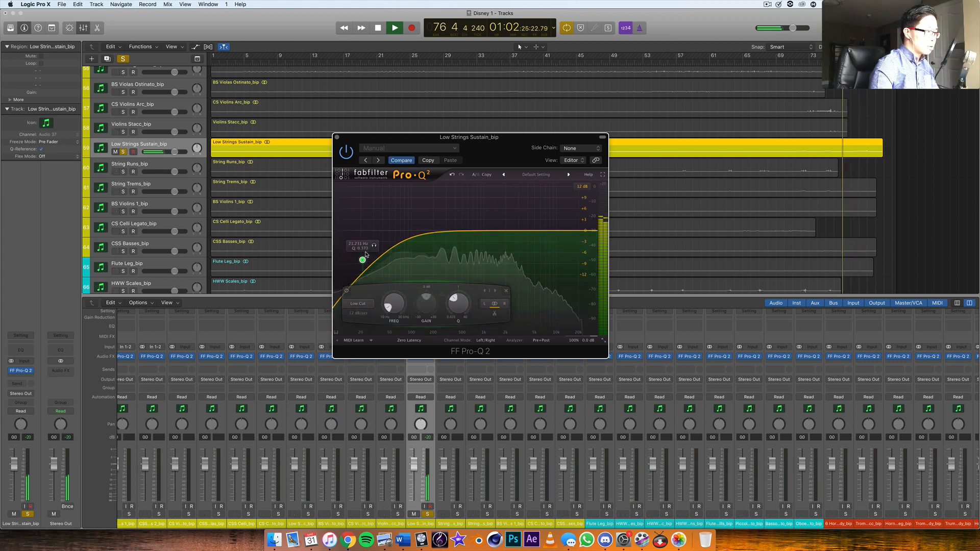
{"action": "left_click_drag", "start_coordinate": [362, 265], "coordinate": [387, 221]}
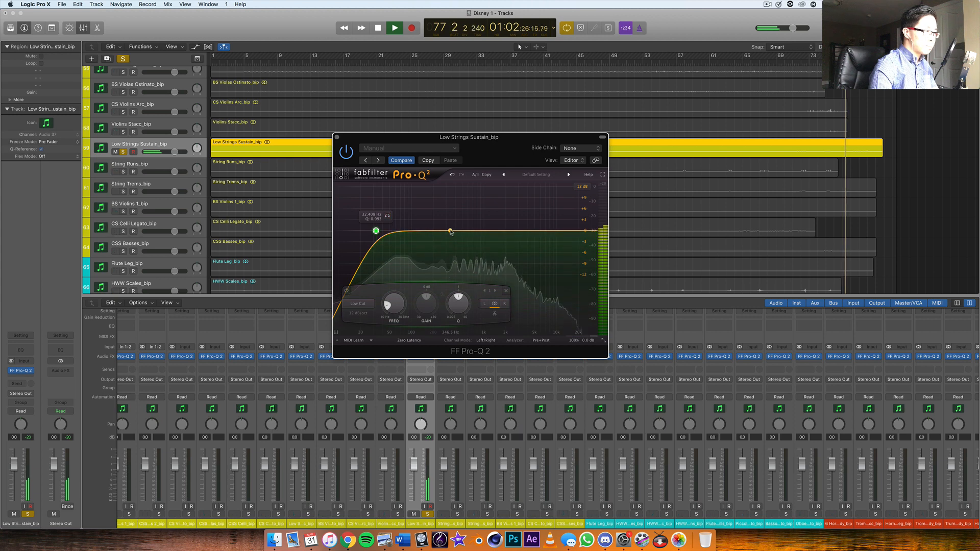
Sweep a narrowed bell band through Low Strings Sustain_bip and leave it as a boost of about 2.5 dB near 100 Hz.
{"action": "left_click_drag", "start_coordinate": [451, 232], "coordinate": [496, 195]}
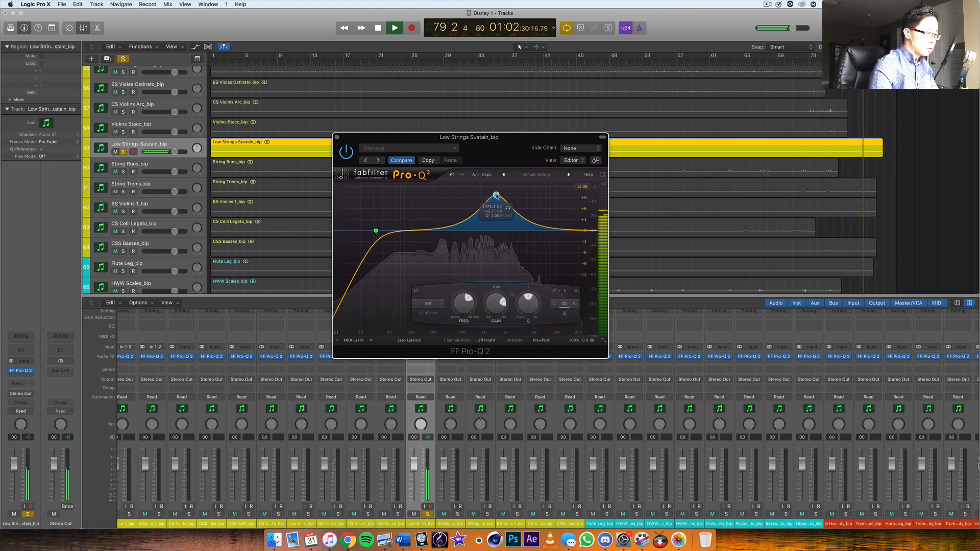
{"action": "left_click_drag", "start_coordinate": [529, 305], "coordinate": [530, 289]}
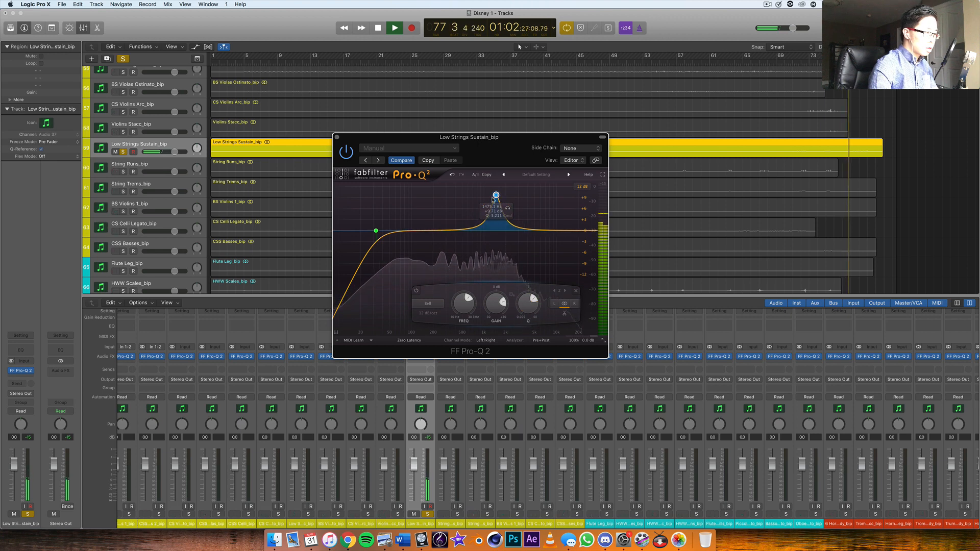
{"action": "left_click_drag", "start_coordinate": [496, 195], "coordinate": [412, 222]}
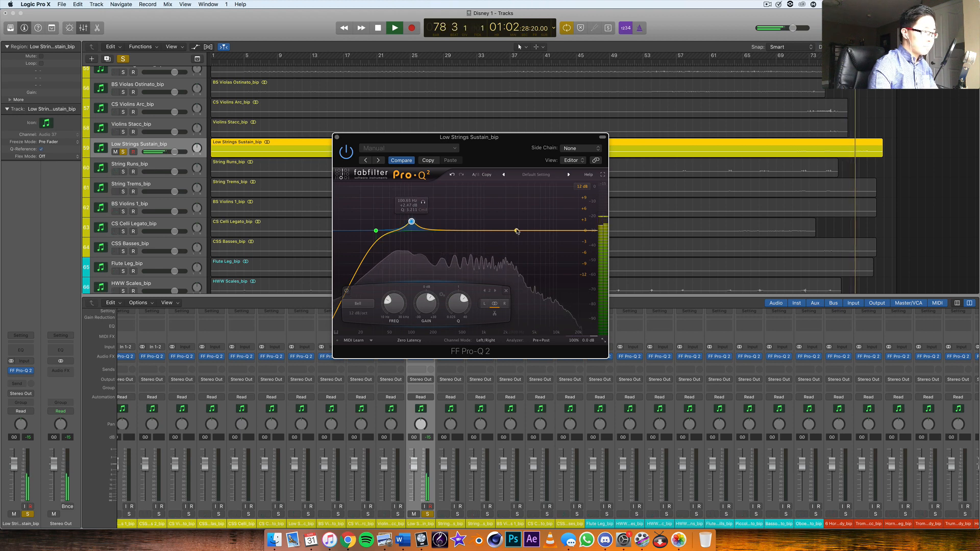
Cut Low Strings Sustain_bip by about 1.2 dB near 2.1 kHz, boost it slightly near 1 kHz with auto gain on, and close the equalizer.
{"action": "left_click_drag", "start_coordinate": [488, 231], "coordinate": [486, 197]}
{"action": "left_click_drag", "start_coordinate": [518, 308], "coordinate": [520, 301]}
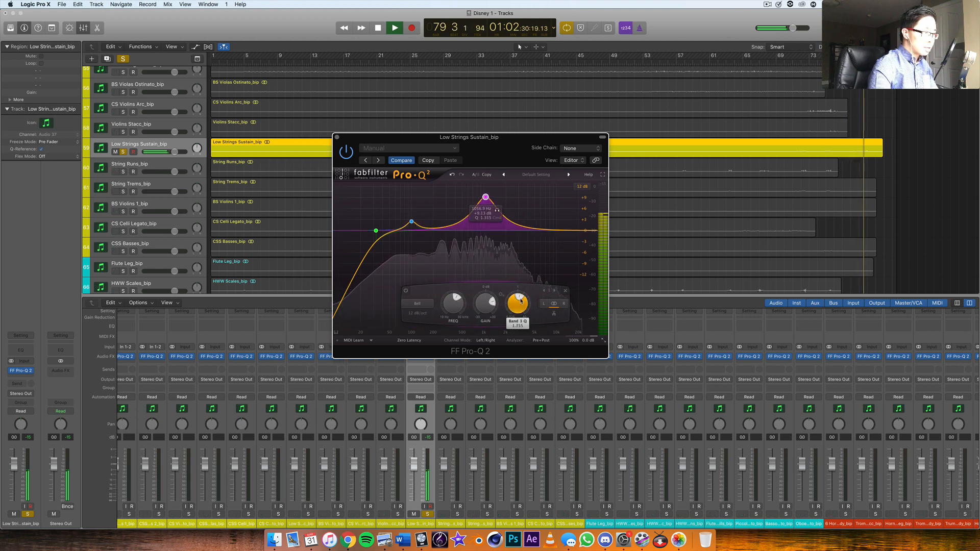
{"action": "left_click_drag", "start_coordinate": [485, 197], "coordinate": [519, 193]}
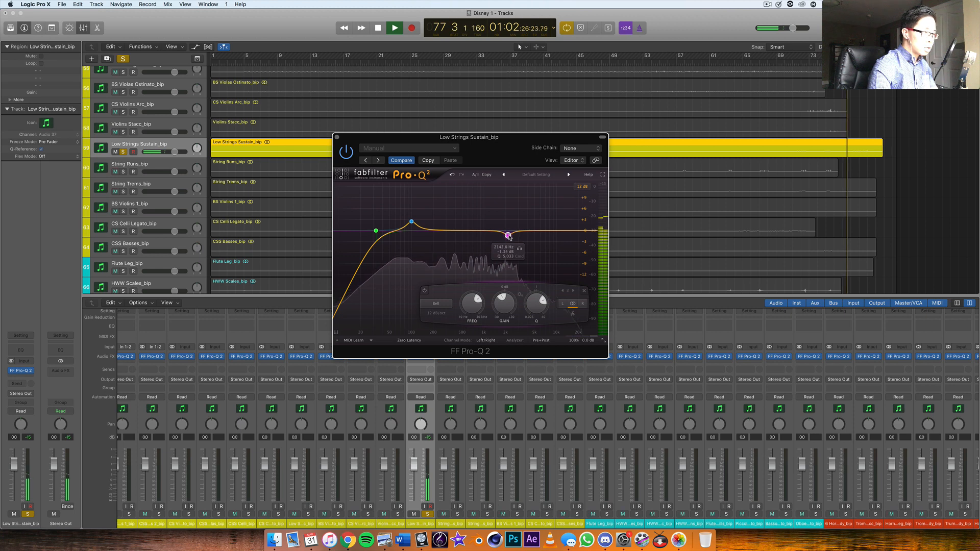
{"action": "left_click_drag", "start_coordinate": [540, 232], "coordinate": [483, 226]}
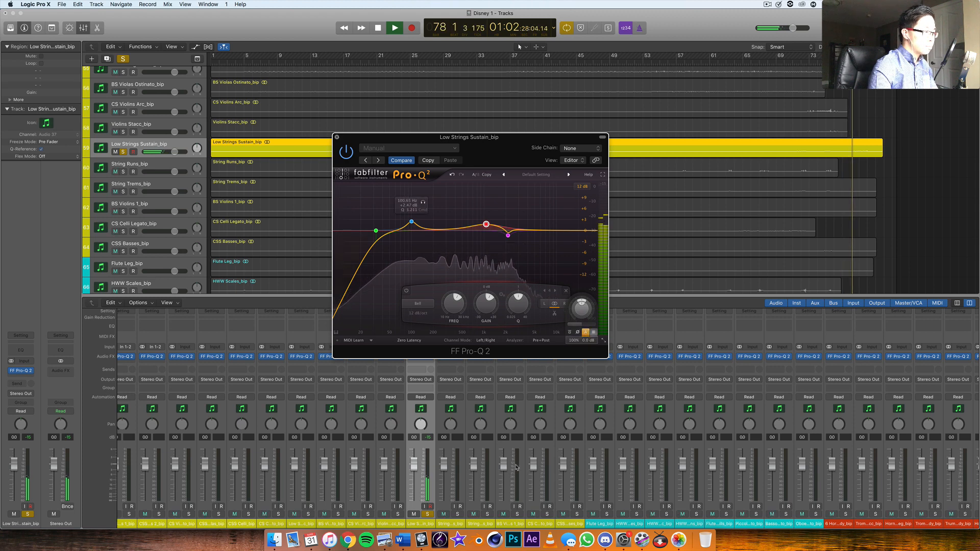
{"action": "key", "text": "super+w"}
Solo String Runs_bip instead of Low Strings Sustain_bip and loop a short passage around bar 67.
{"action": "left_click", "coordinate": [452, 498]}
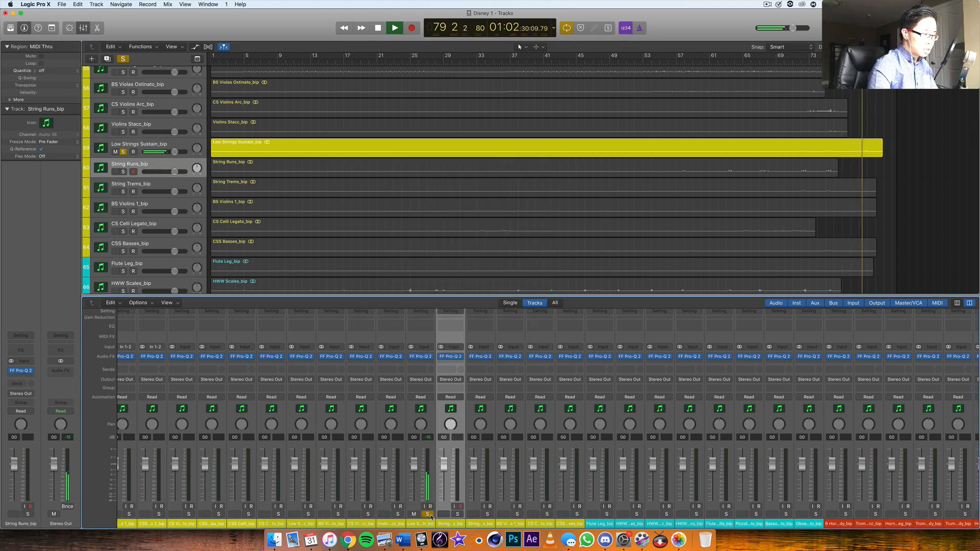
{"action": "left_click", "coordinate": [427, 514]}
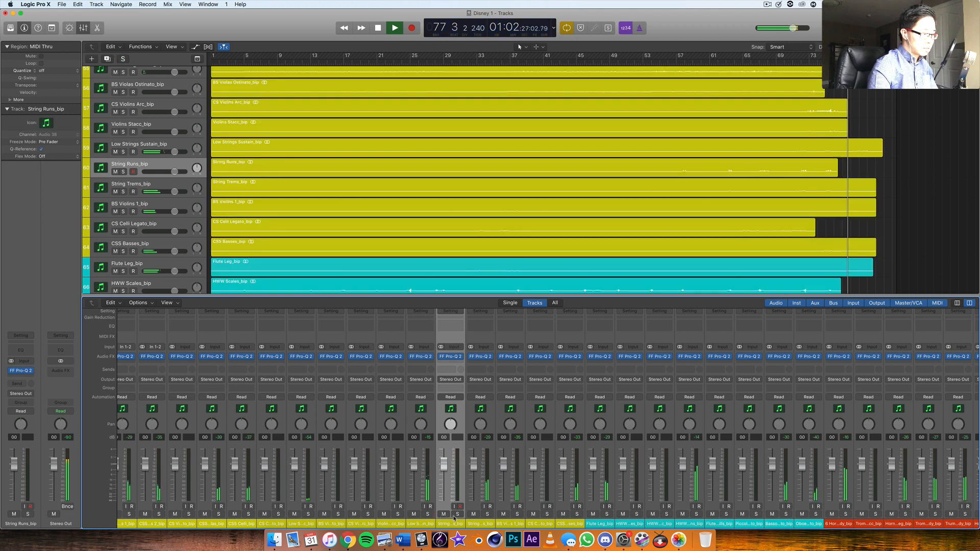
{"action": "left_click", "coordinate": [457, 514]}
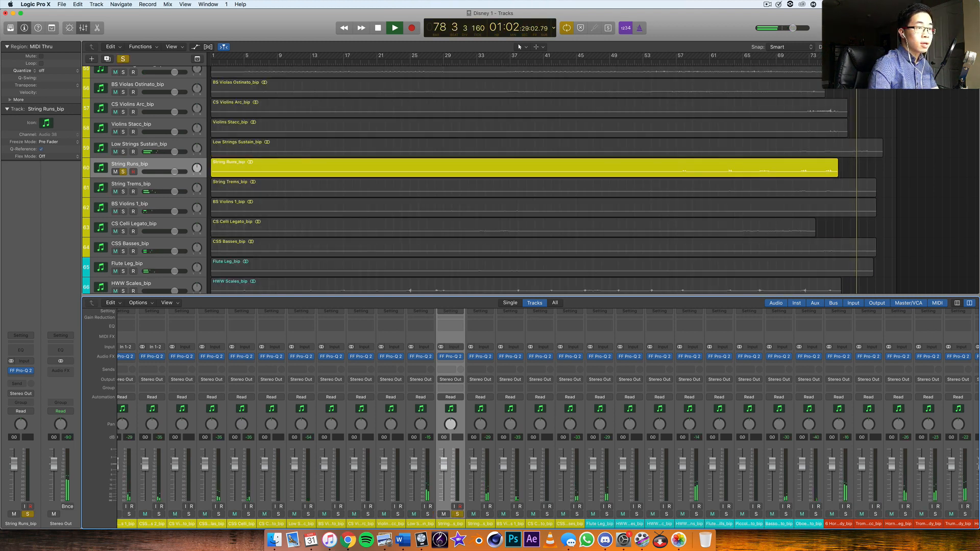
{"action": "left_click_drag", "start_coordinate": [850, 56], "coordinate": [766, 67]}
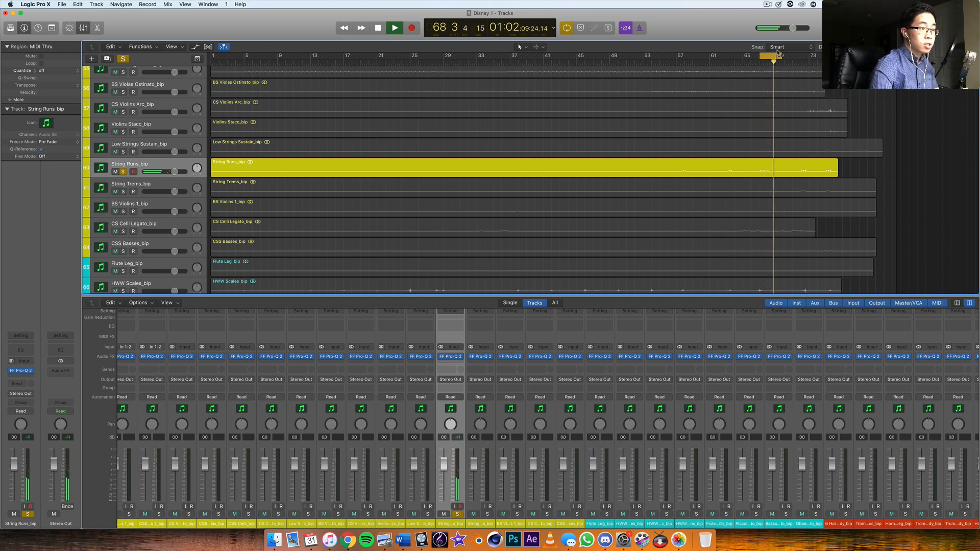
{"action": "left_click_drag", "start_coordinate": [780, 56], "coordinate": [769, 62]}
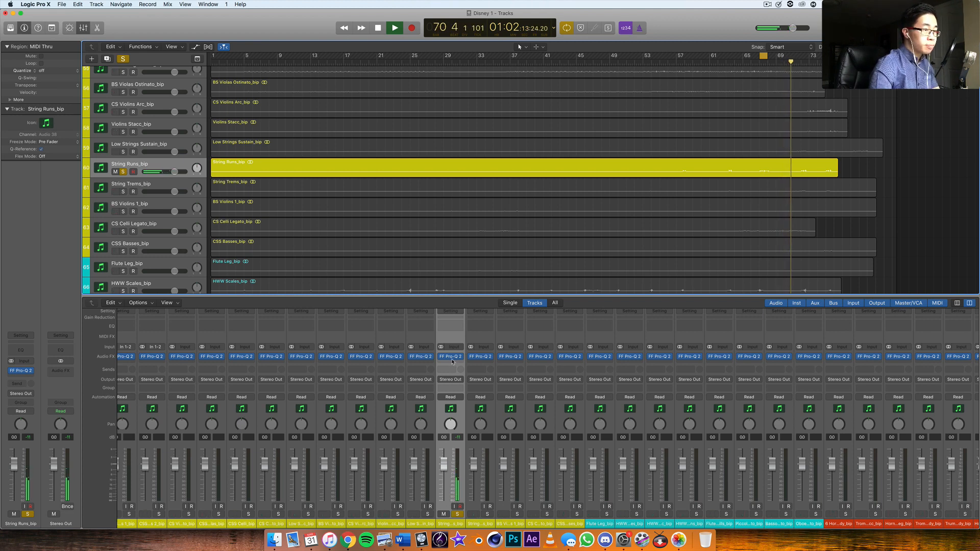
{"action": "key", "text": "space"}
{"action": "key", "text": "space"}
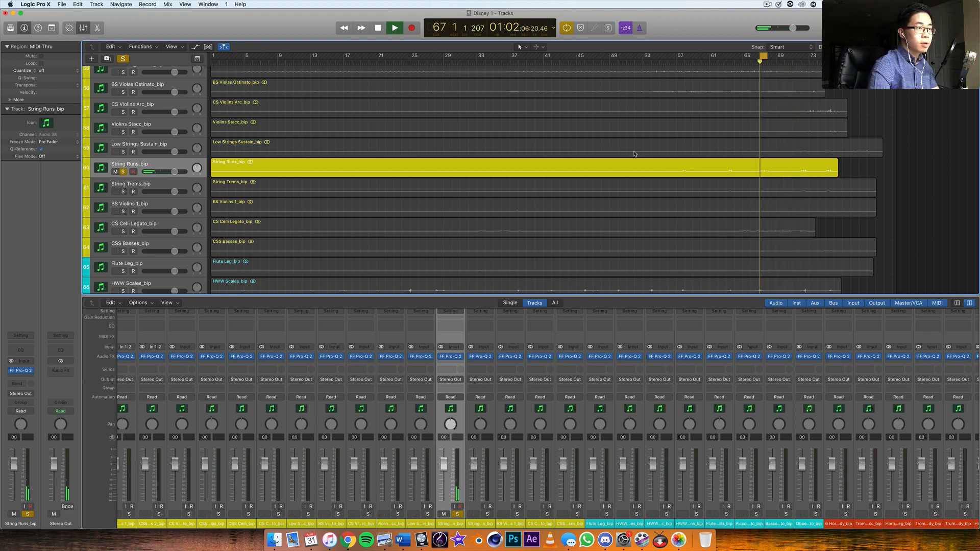
Open the equalizer of String Runs_bip, add a low-cut band at about 154 Hz, and audition it.
{"action": "left_click", "coordinate": [452, 357]}
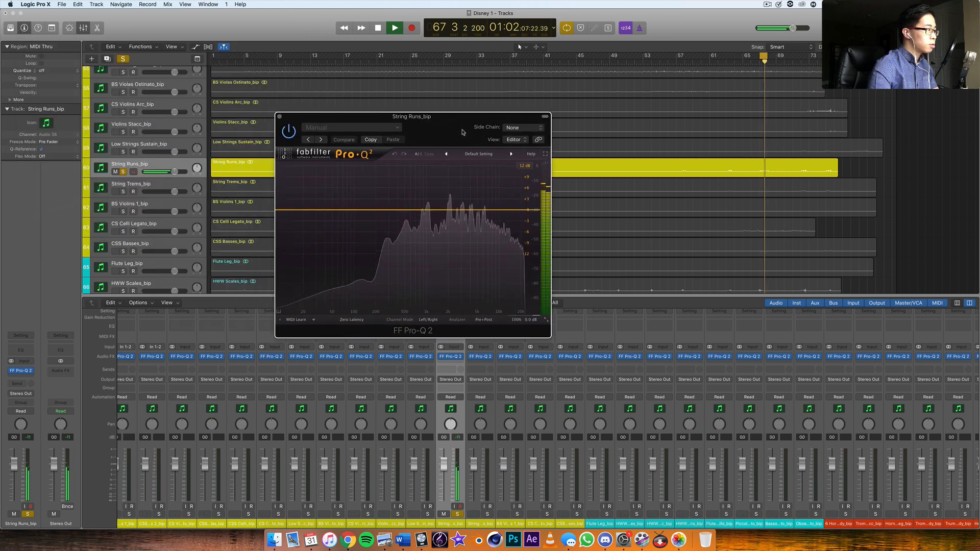
{"action": "left_click_drag", "start_coordinate": [361, 210], "coordinate": [357, 229]}
{"action": "left_click", "coordinate": [302, 284]}
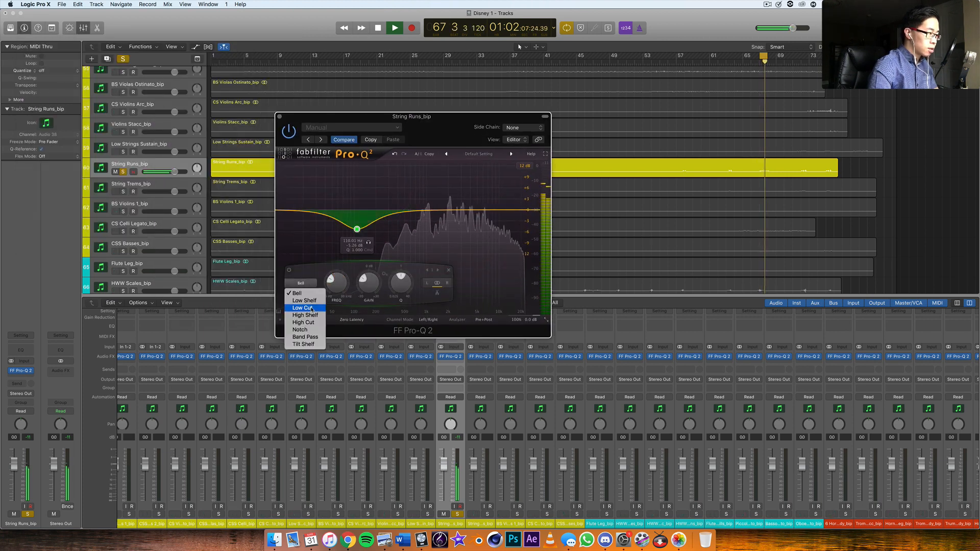
{"action": "left_click", "coordinate": [303, 308]}
{"action": "mouse_move", "coordinate": [371, 195]}
{"action": "left_mouse_down"}
{"action": "mouse_move", "coordinate": [411, 191]}
{"action": "mouse_move", "coordinate": [379, 193]}
{"action": "left_mouse_up"}
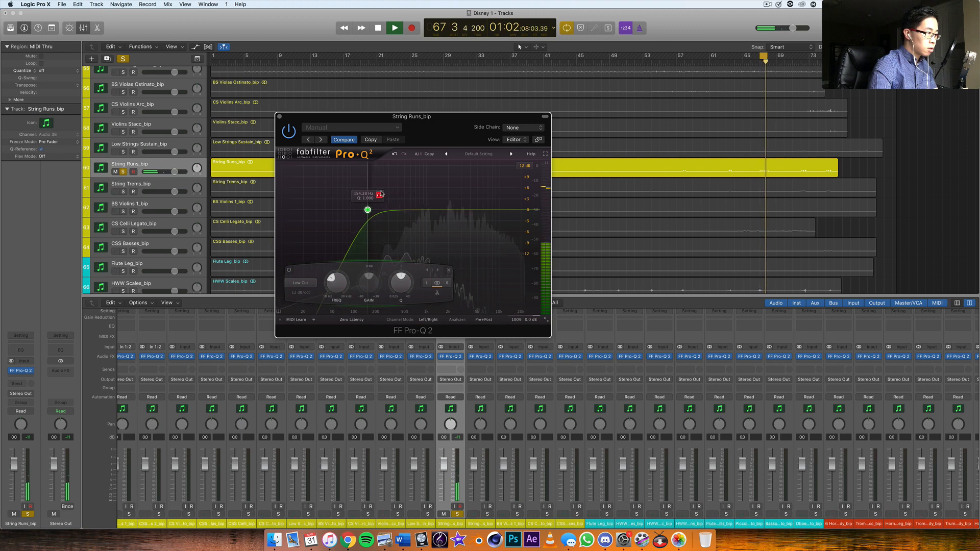
Add a narrowed bell boost to String Runs_bip and sweep it from about 1.3 kHz down to about 570 Hz at roughly 11 dB.
{"action": "left_click_drag", "start_coordinate": [433, 210], "coordinate": [436, 178]}
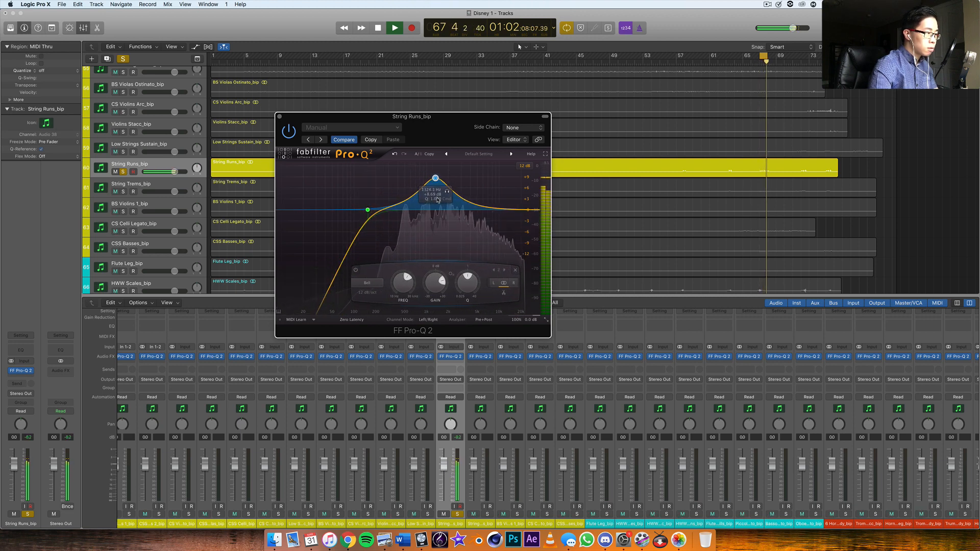
{"action": "left_click_drag", "start_coordinate": [475, 258], "coordinate": [462, 262]}
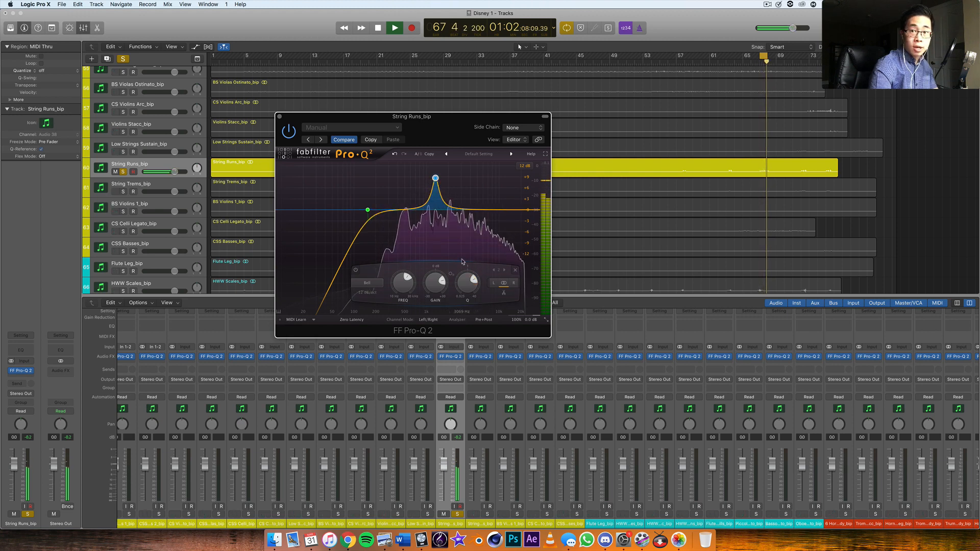
{"action": "left_click_drag", "start_coordinate": [436, 179], "coordinate": [406, 165]}
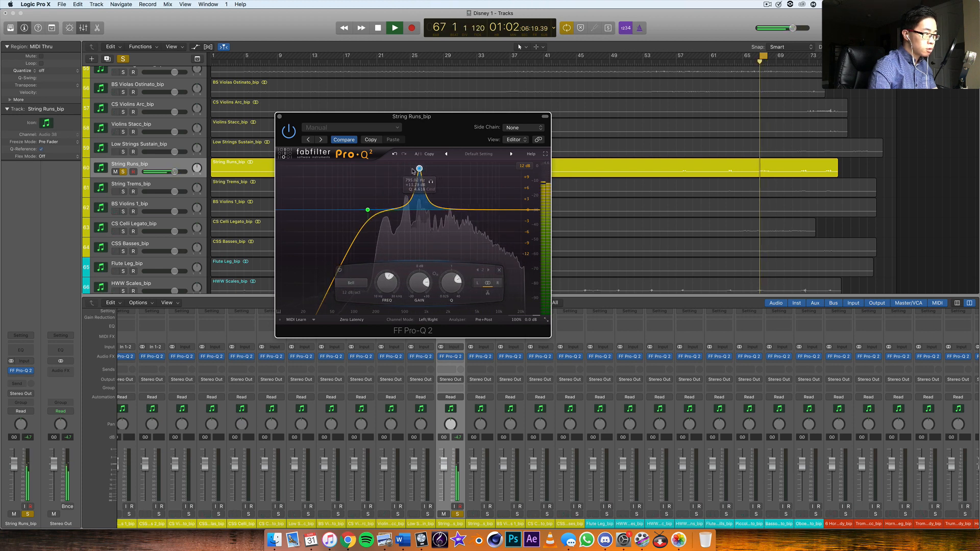
{"action": "left_click_drag", "start_coordinate": [389, 168], "coordinate": [396, 169]}
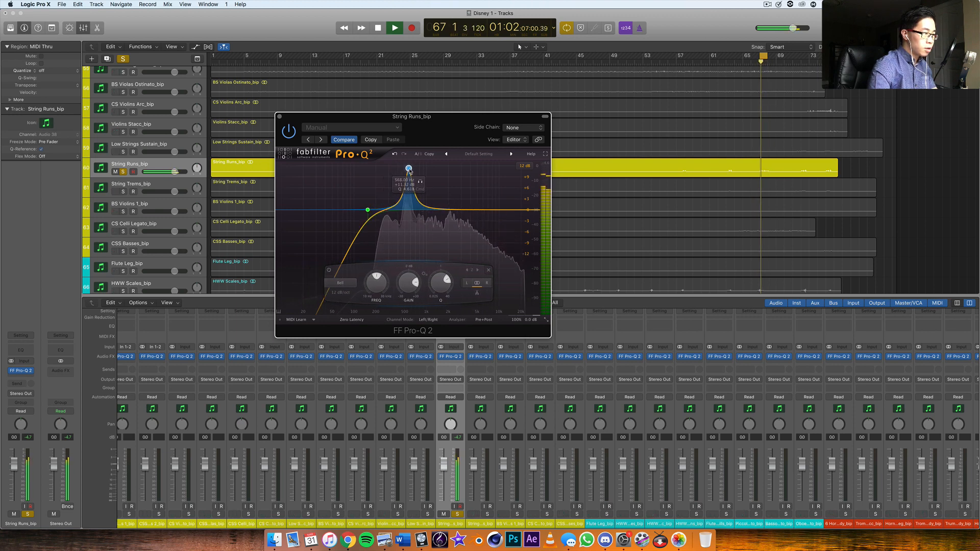
Turn the String Runs_bip bell into a cut of about 3.3 dB near 535 Hz, boost gently near 5 kHz, and close the equalizer.
{"action": "left_click_drag", "start_coordinate": [409, 172], "coordinate": [406, 195]}
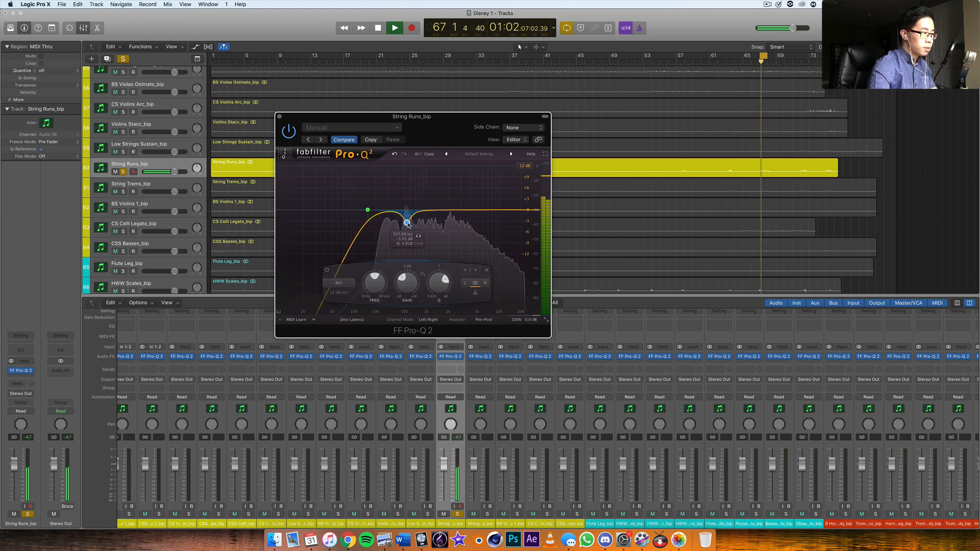
{"action": "left_click_drag", "start_coordinate": [445, 281], "coordinate": [444, 289]}
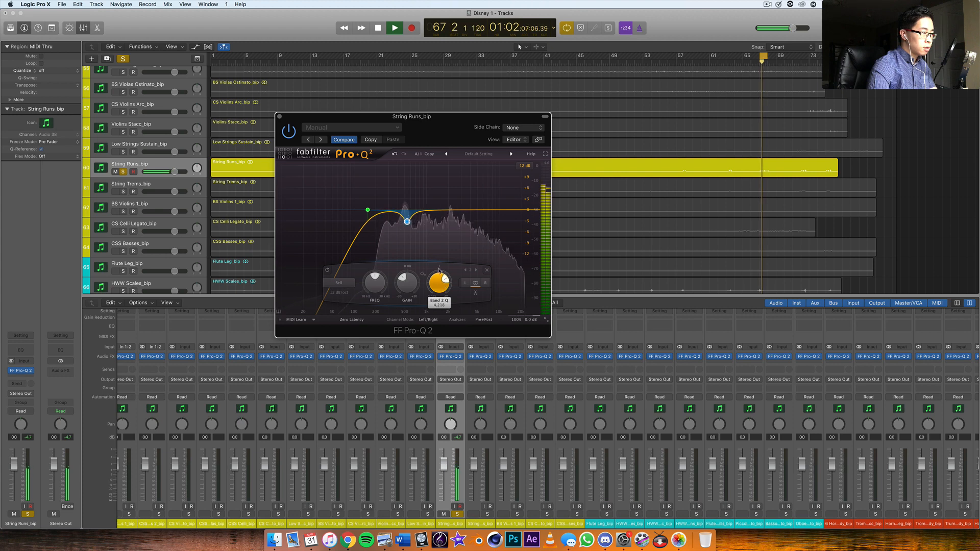
{"action": "left_click_drag", "start_coordinate": [409, 224], "coordinate": [412, 225]}
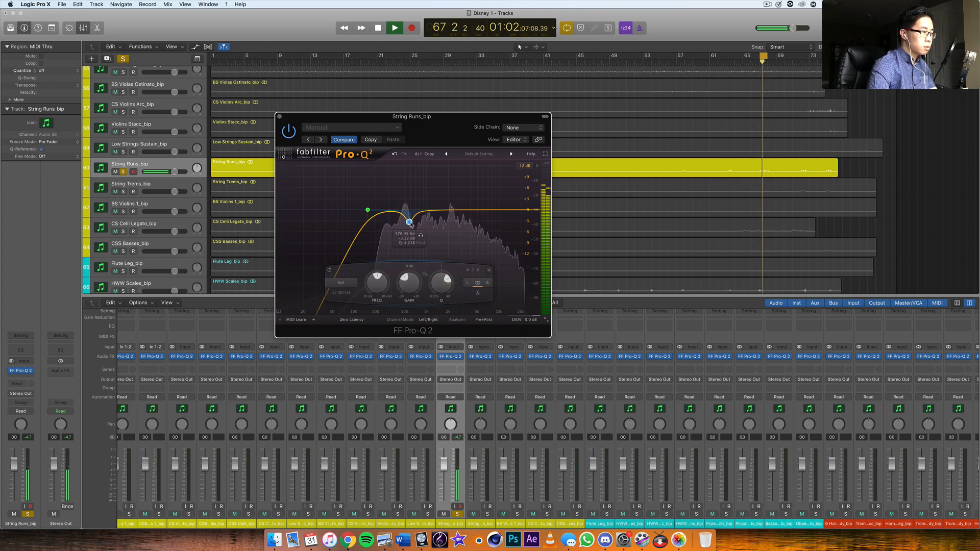
{"action": "left_click_drag", "start_coordinate": [476, 211], "coordinate": [473, 199]}
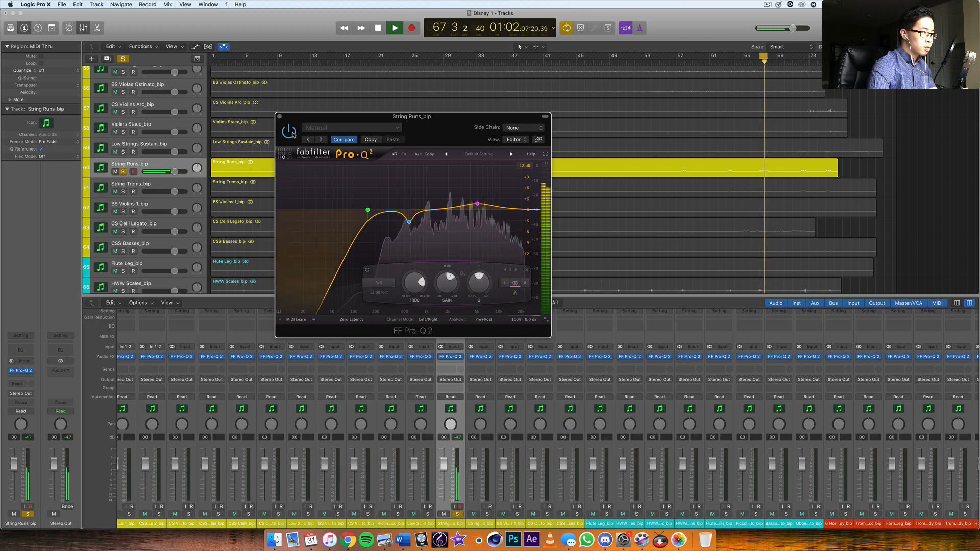
{"action": "left_click", "coordinate": [279, 117]}
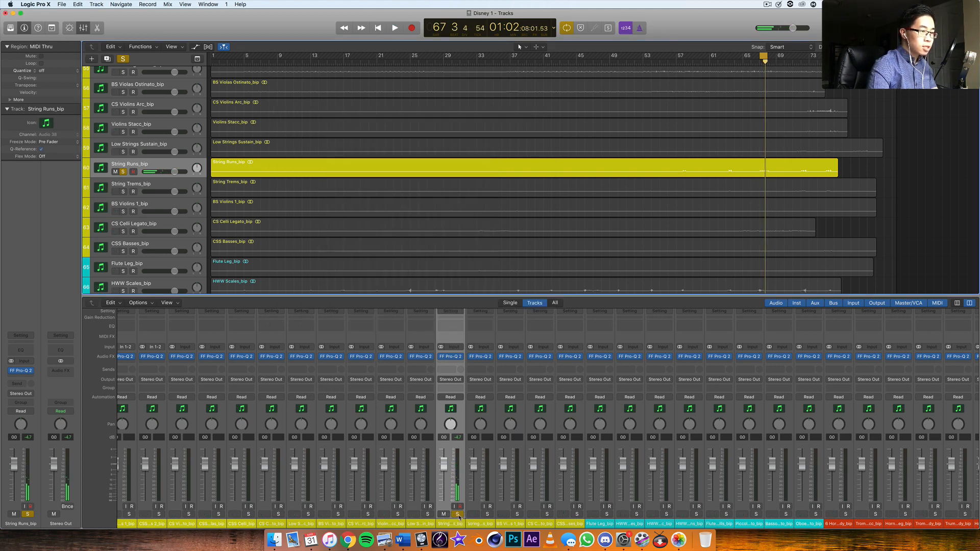
Unsolo String Runs_bip and listen briefly to the full mix.
{"action": "left_click", "coordinate": [458, 514]}
{"action": "key", "text": "space"}
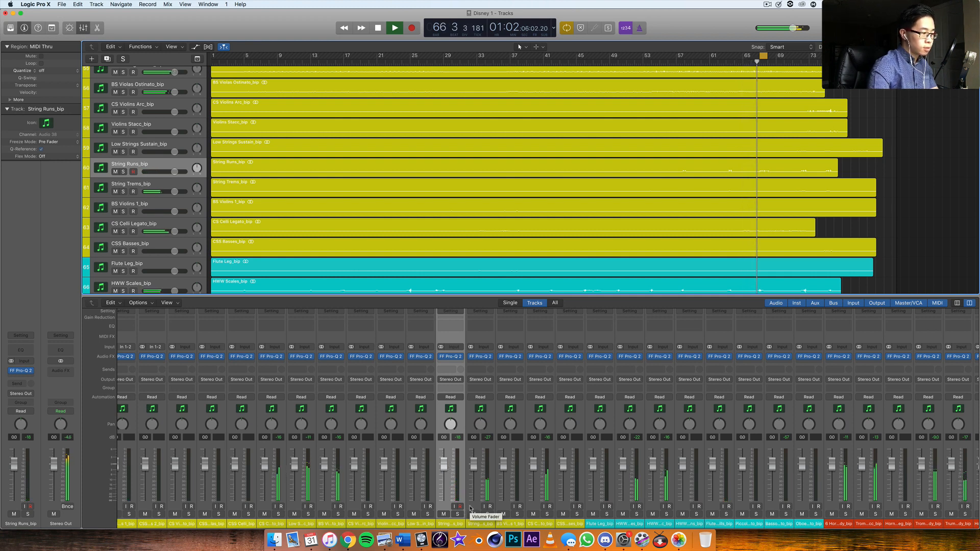
{"action": "key", "text": "space"}
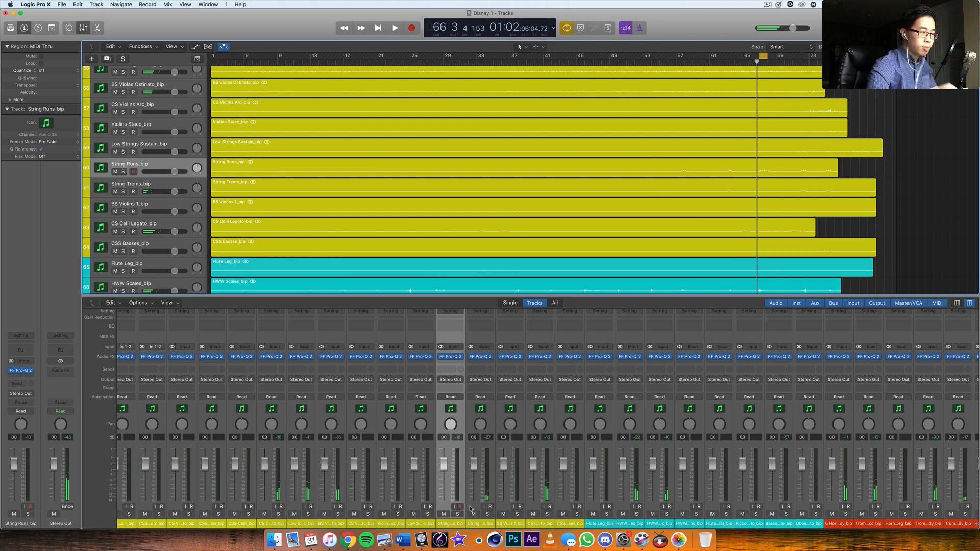
Solo String Trems_bip and play it back in a loop extended over about bars 67 to 72.
{"action": "left_click", "coordinate": [471, 508]}
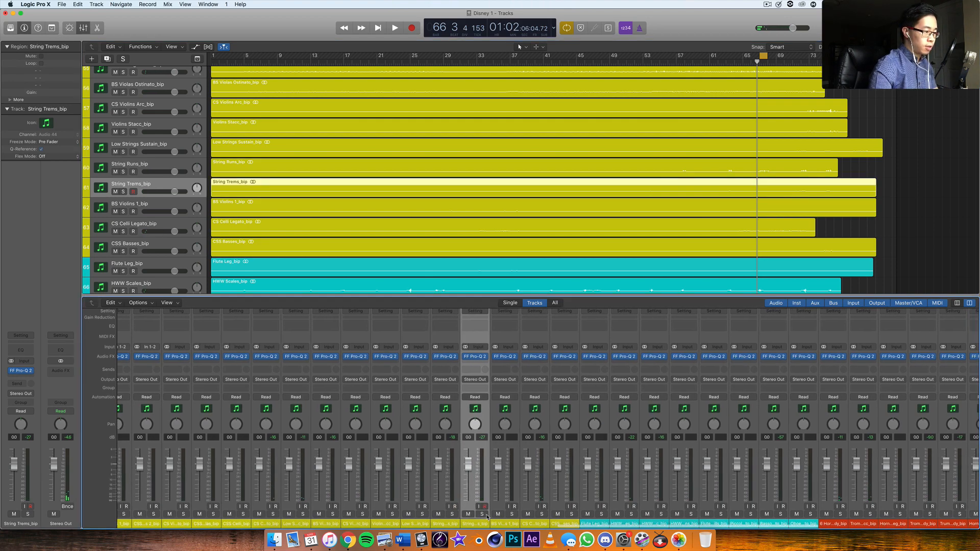
{"action": "left_click", "coordinate": [483, 514]}
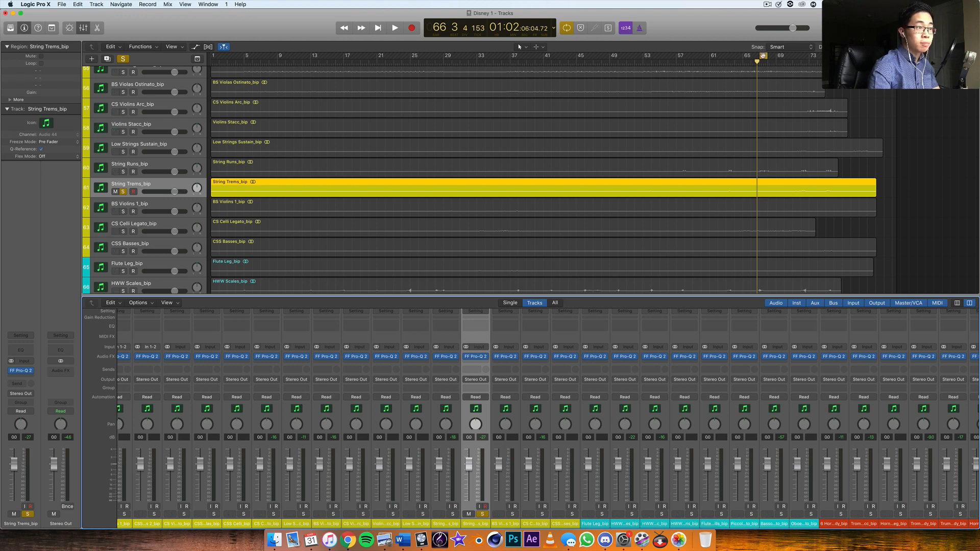
{"action": "scroll", "coordinate": [763, 56], "scroll_direction": "up", "scroll_amount": 1}
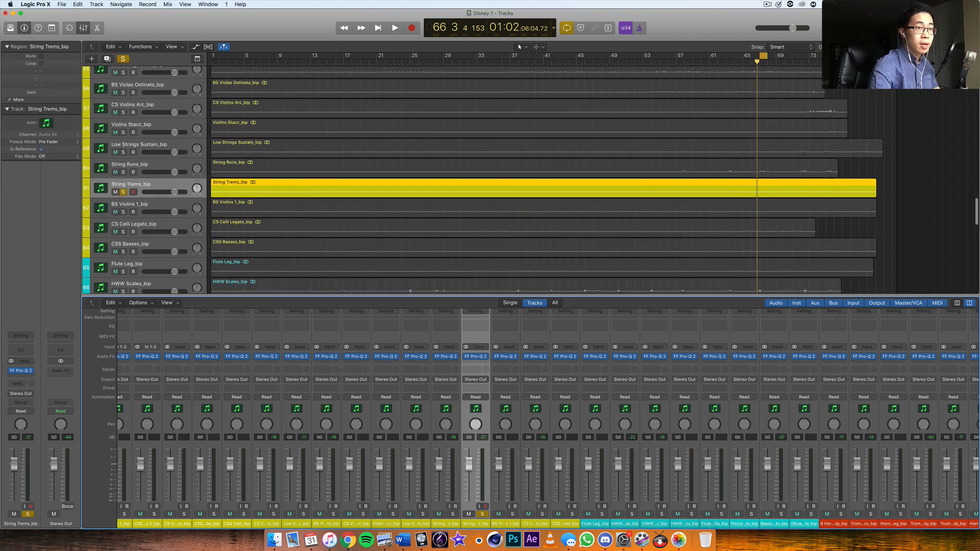
{"action": "left_click_drag", "start_coordinate": [914, 46], "coordinate": [929, 46]}
{"action": "scroll", "coordinate": [765, 100], "scroll_direction": "down", "scroll_amount": 5}
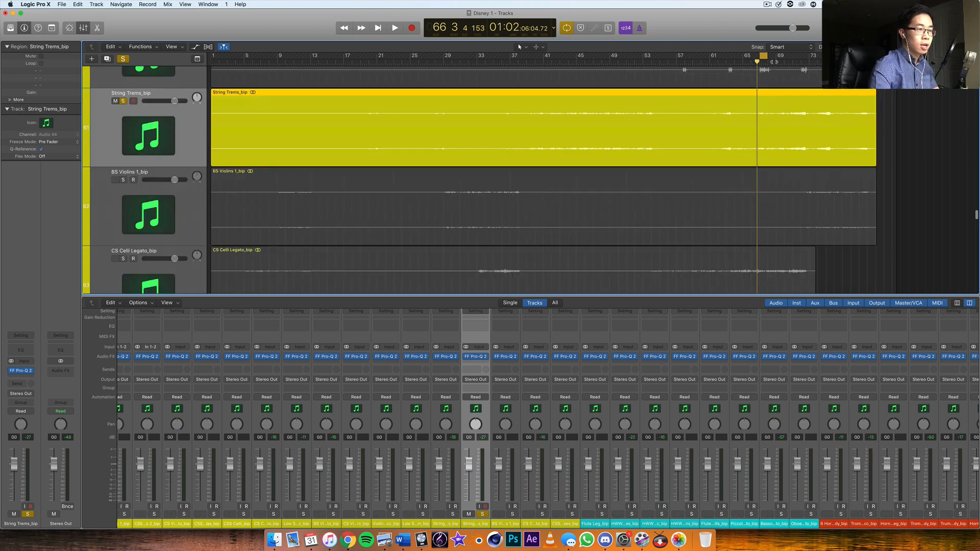
{"action": "left_click_drag", "start_coordinate": [767, 56], "coordinate": [807, 56]}
{"action": "key", "text": "space"}
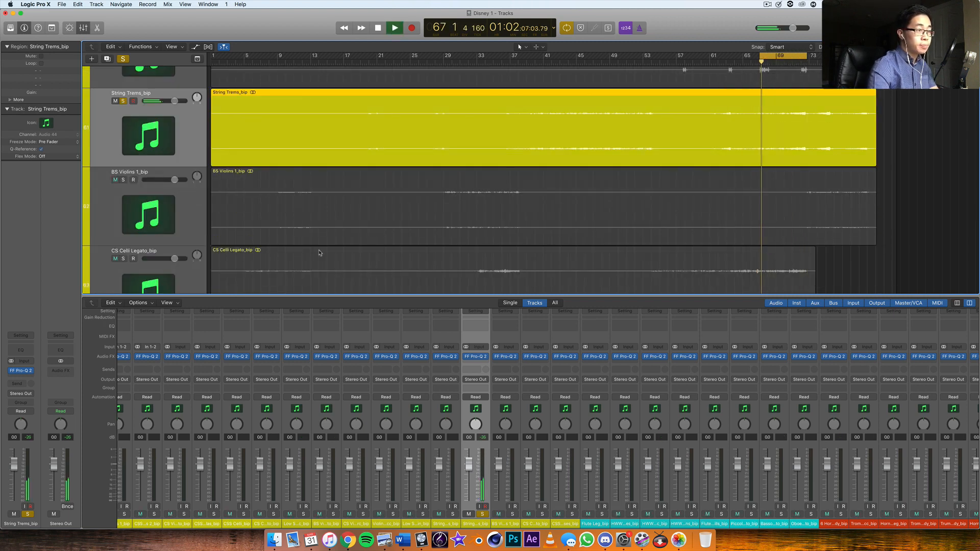
Open the equalizer of String Trems_bip and add a low-cut band near 90 Hz and a narrow bell boost near 260 Hz.
{"action": "left_click", "coordinate": [474, 358]}
{"action": "left_click_drag", "start_coordinate": [153, 31], "coordinate": [380, 160]}
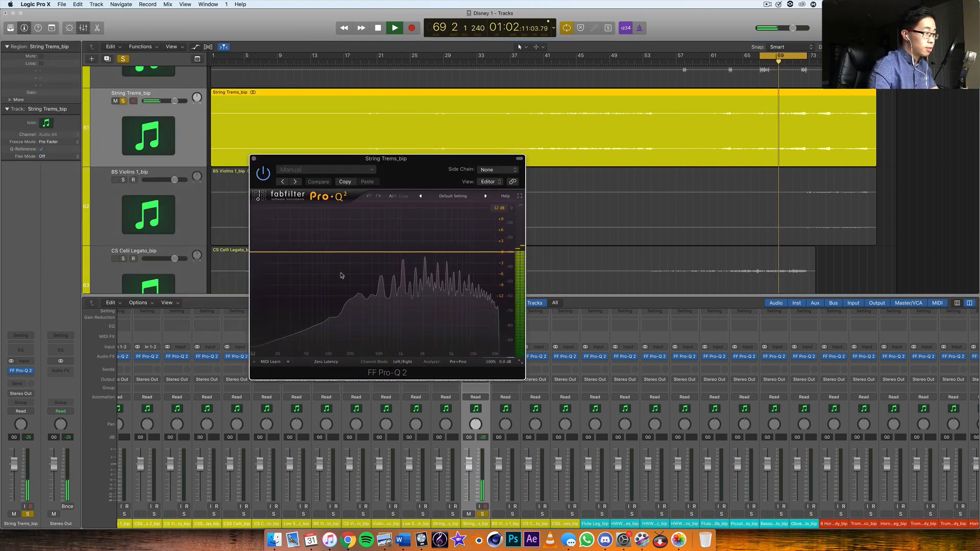
{"action": "left_click_drag", "start_coordinate": [313, 254], "coordinate": [359, 219]}
{"action": "left_click", "coordinate": [279, 325]}
{"action": "left_click", "coordinate": [276, 349]}
{"action": "scroll", "coordinate": [360, 219], "scroll_direction": "up", "scroll_amount": 5}
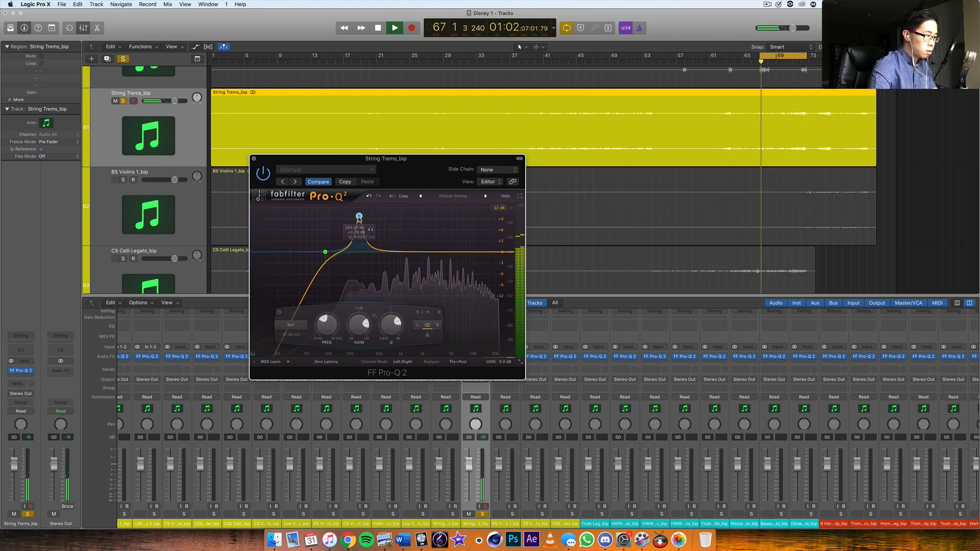
Cut String Trems_bip by about 3 dB near 260 Hz and, with a narrowed second bell, by about 2.4 dB near 460 Hz.
{"action": "left_click_drag", "start_coordinate": [359, 218], "coordinate": [400, 225]}
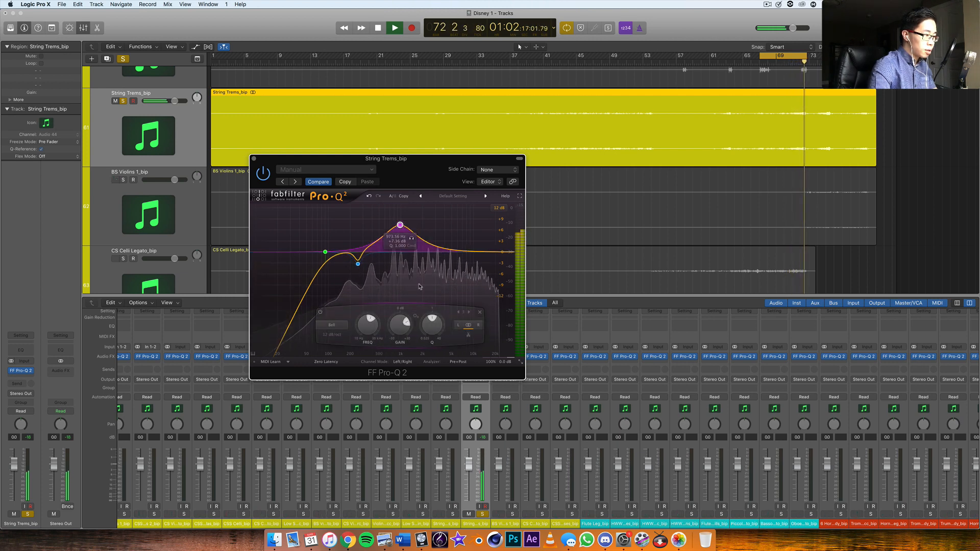
{"action": "left_click_drag", "start_coordinate": [433, 329], "coordinate": [435, 317]}
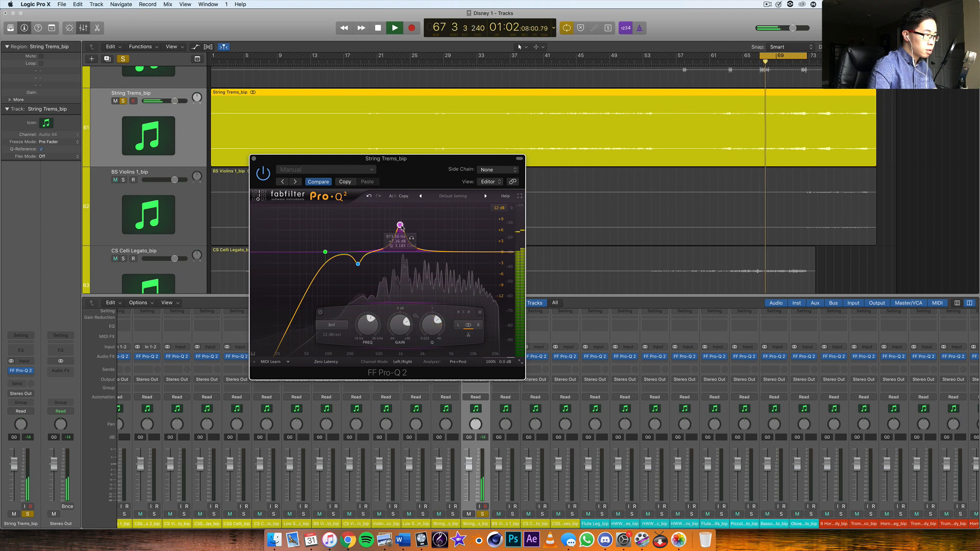
{"action": "left_click_drag", "start_coordinate": [400, 225], "coordinate": [377, 264]}
Boost String Trems_bip by about 2 dB near 4.7 kHz with auto gain on, and close the equalizer.
{"action": "double_click", "coordinate": [437, 236]}
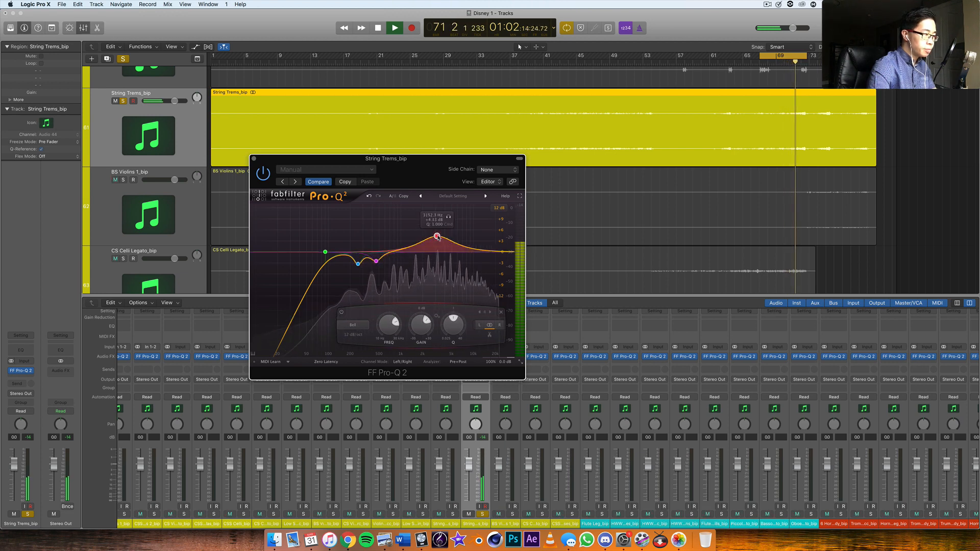
{"action": "left_click_drag", "start_coordinate": [453, 323], "coordinate": [454, 308]}
{"action": "mouse_move", "coordinate": [437, 237]}
{"action": "left_mouse_down"}
{"action": "mouse_move", "coordinate": [391, 211]}
{"action": "mouse_move", "coordinate": [462, 211]}
{"action": "mouse_move", "coordinate": [408, 211]}
{"action": "mouse_move", "coordinate": [457, 215]}
{"action": "mouse_move", "coordinate": [450, 246]}
{"action": "left_mouse_up"}
{"action": "mouse_move", "coordinate": [453, 327]}
{"action": "left_mouse_down"}
{"action": "mouse_move", "coordinate": [452, 350]}
{"action": "mouse_move", "coordinate": [453, 334]}
{"action": "left_mouse_up"}
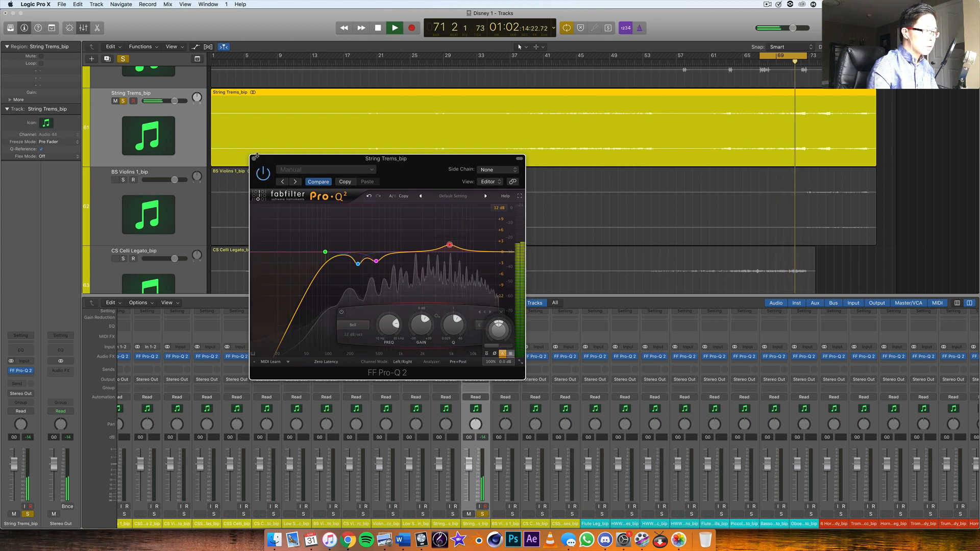
{"action": "left_click", "coordinate": [254, 159]}
Solo BS Violins 1_bip instead of String Trems_bip.
{"action": "left_click", "coordinate": [503, 508]}
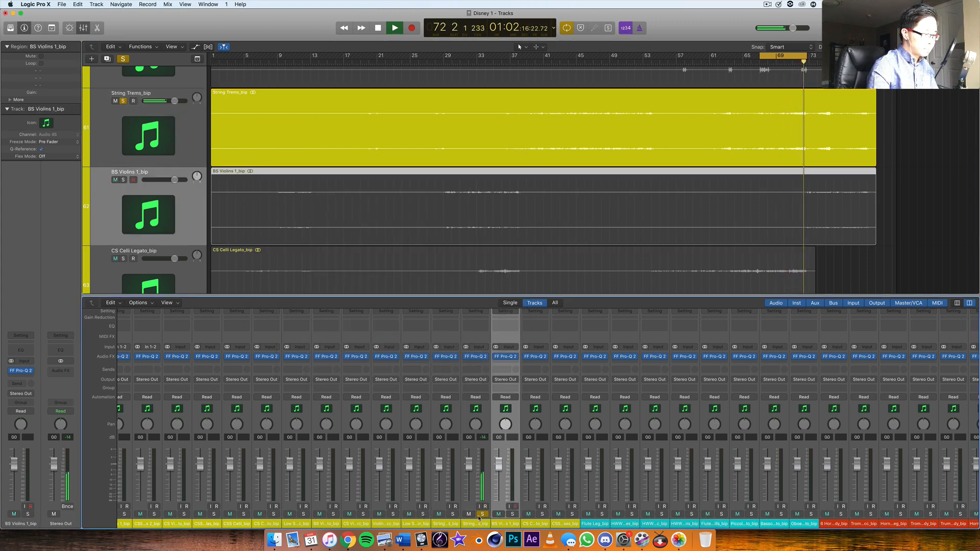
{"action": "left_click", "coordinate": [482, 513]}
{"action": "left_click", "coordinate": [512, 514]}
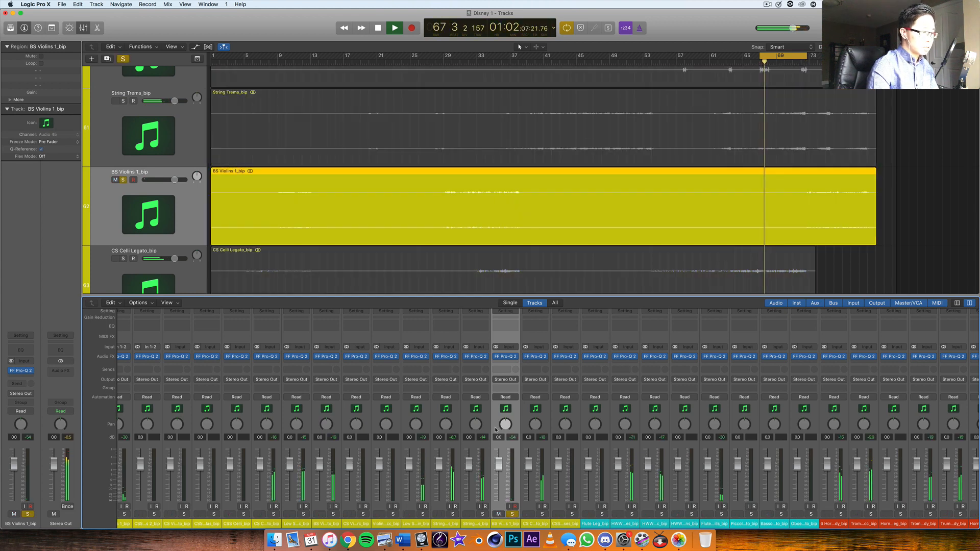
Open the equalizer of BS Violins 1_bip and move the playback loop to about bars 29 to 37.
{"action": "left_click", "coordinate": [505, 356]}
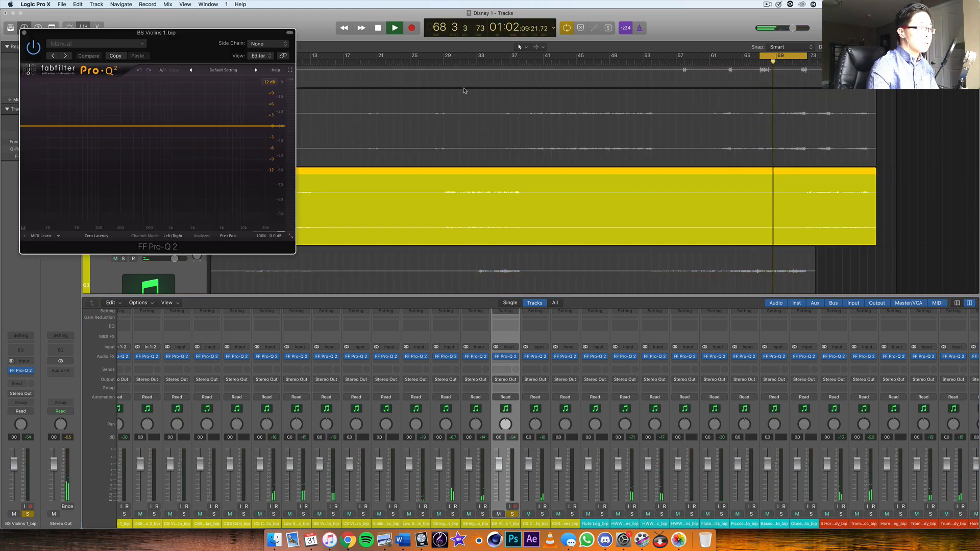
{"action": "left_click_drag", "start_coordinate": [774, 57], "coordinate": [517, 57]}
{"action": "left_click_drag", "start_coordinate": [179, 46], "coordinate": [461, 151]}
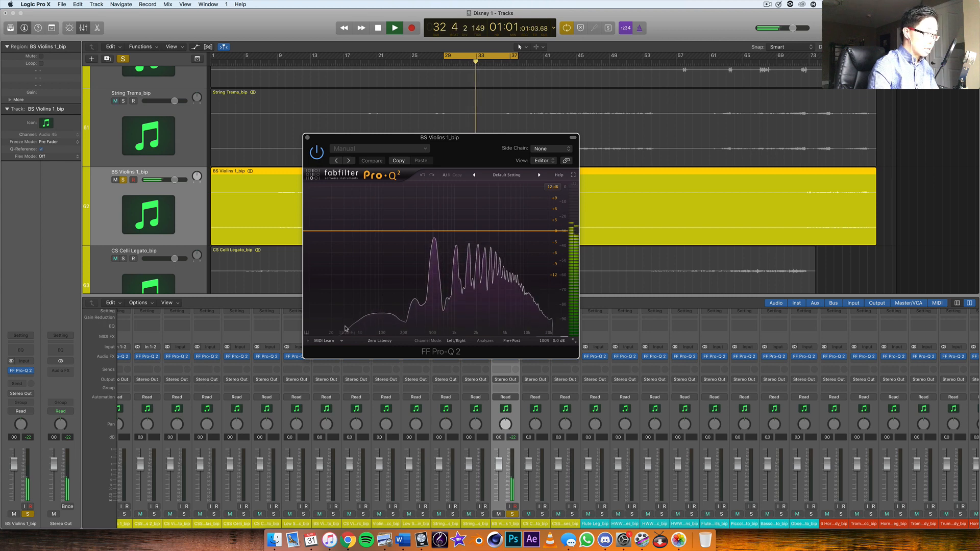
Add a low-cut band to BS Violins 1_bip and raise its frequency to about 230 Hz.
{"action": "left_click", "coordinate": [400, 236]}
{"action": "left_click", "coordinate": [331, 304]}
{"action": "left_click", "coordinate": [347, 328]}
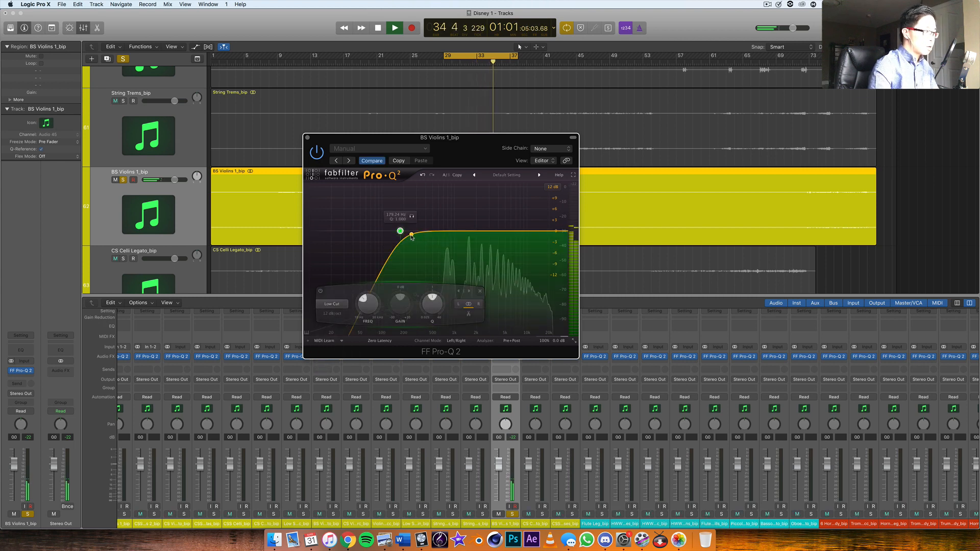
{"action": "left_click_drag", "start_coordinate": [400, 231], "coordinate": [448, 210]}
Sweep a narrowed bell band through BS Violins 1_bip in search of harsh frequencies, and delete the band.
{"action": "left_click_drag", "start_coordinate": [487, 305], "coordinate": [487, 295]}
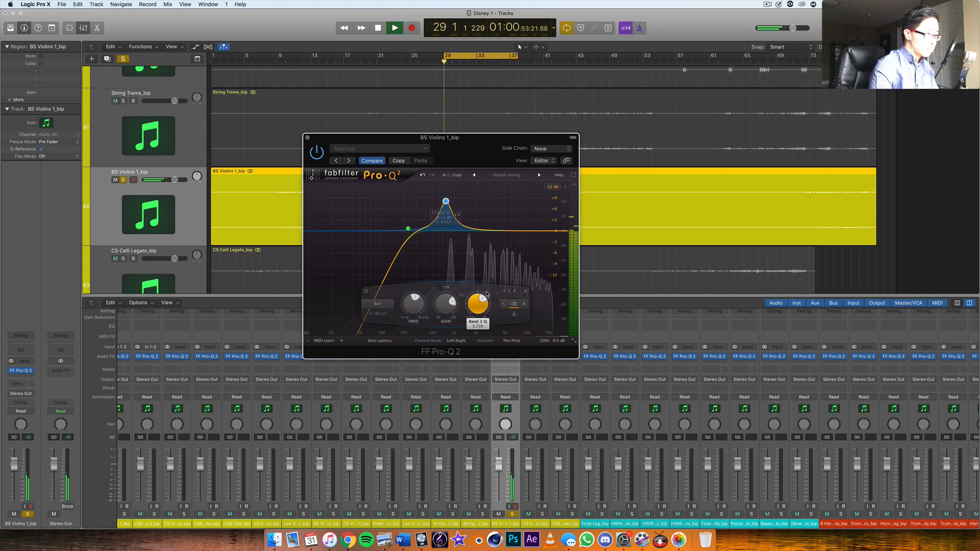
{"action": "mouse_move", "coordinate": [434, 197]}
{"action": "left_mouse_down"}
{"action": "mouse_move", "coordinate": [442, 197]}
{"action": "mouse_move", "coordinate": [431, 194]}
{"action": "left_mouse_up"}
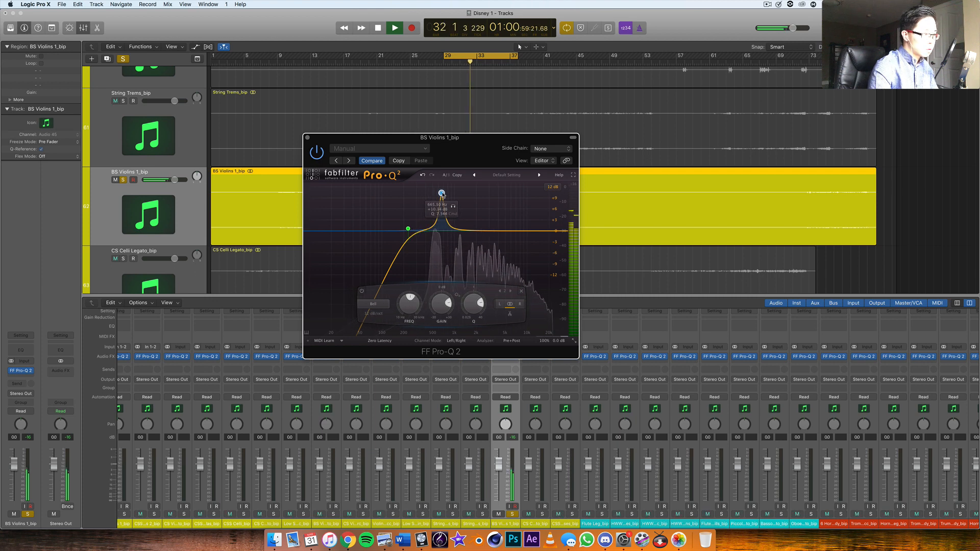
{"action": "mouse_move", "coordinate": [443, 195]}
{"action": "left_mouse_down"}
{"action": "mouse_move", "coordinate": [430, 192]}
{"action": "mouse_move", "coordinate": [473, 191]}
{"action": "mouse_move", "coordinate": [460, 197]}
{"action": "left_mouse_up"}
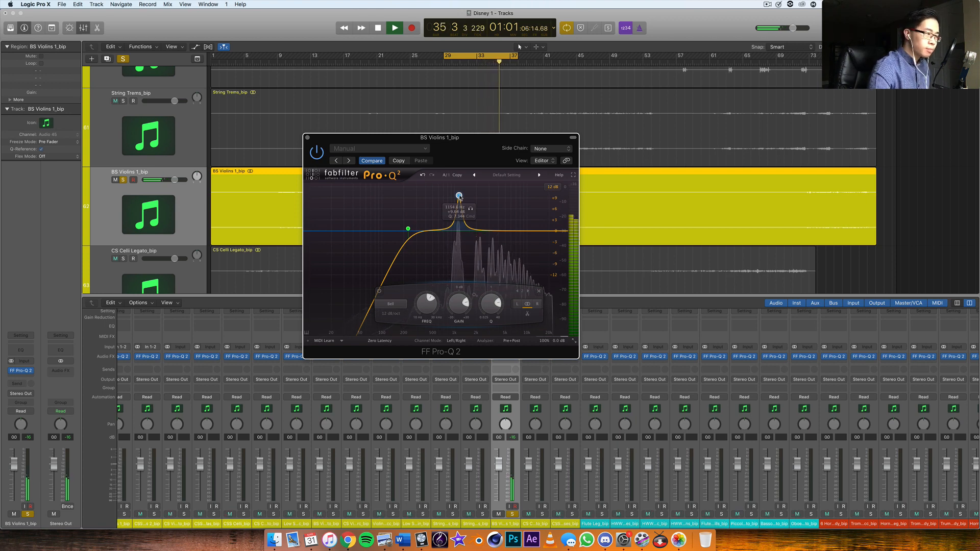
{"action": "left_click_drag", "start_coordinate": [459, 196], "coordinate": [507, 228]}
{"action": "left_click_drag", "start_coordinate": [496, 227], "coordinate": [495, 230]}
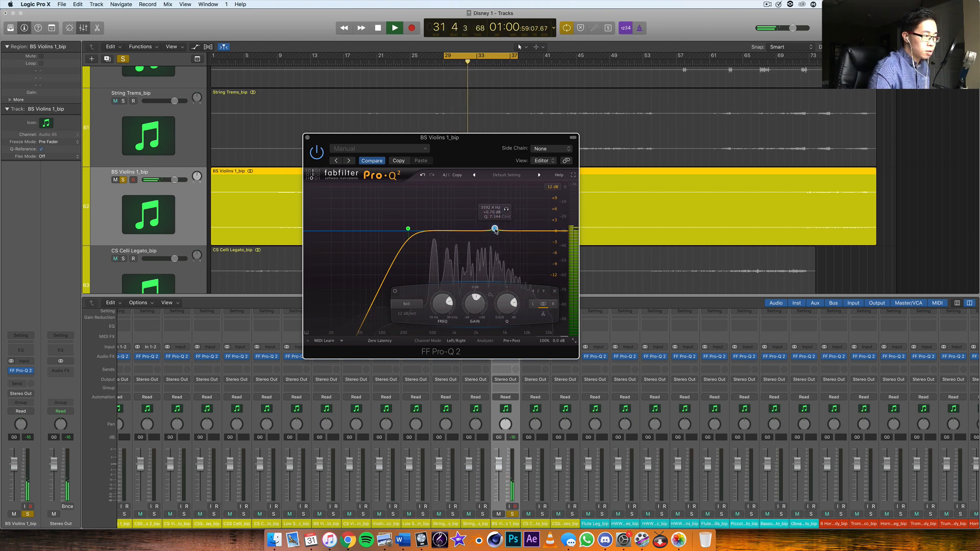
{"action": "right_click", "coordinate": [494, 230]}
{"action": "left_click", "coordinate": [515, 276]}
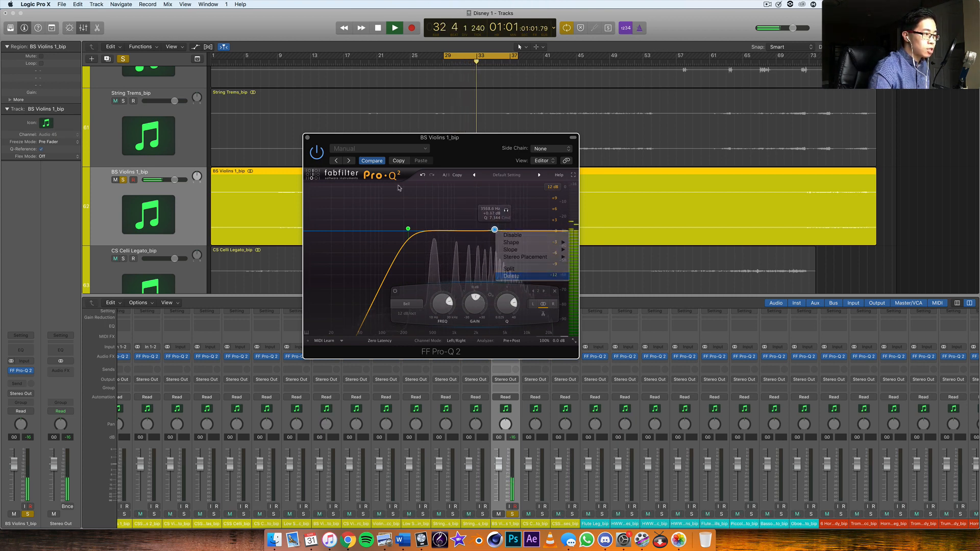
Close the equalizer and solo CS Celli Legato_bip instead of BS Violins 1_bip.
{"action": "left_click", "coordinate": [307, 137]}
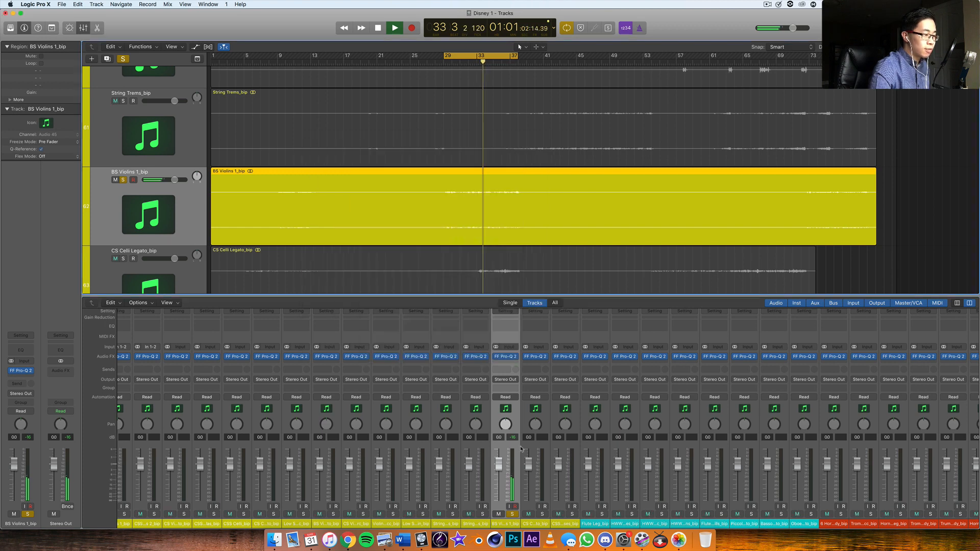
{"action": "left_click", "coordinate": [538, 507]}
{"action": "left_click", "coordinate": [512, 514]}
{"action": "left_click", "coordinate": [542, 513]}
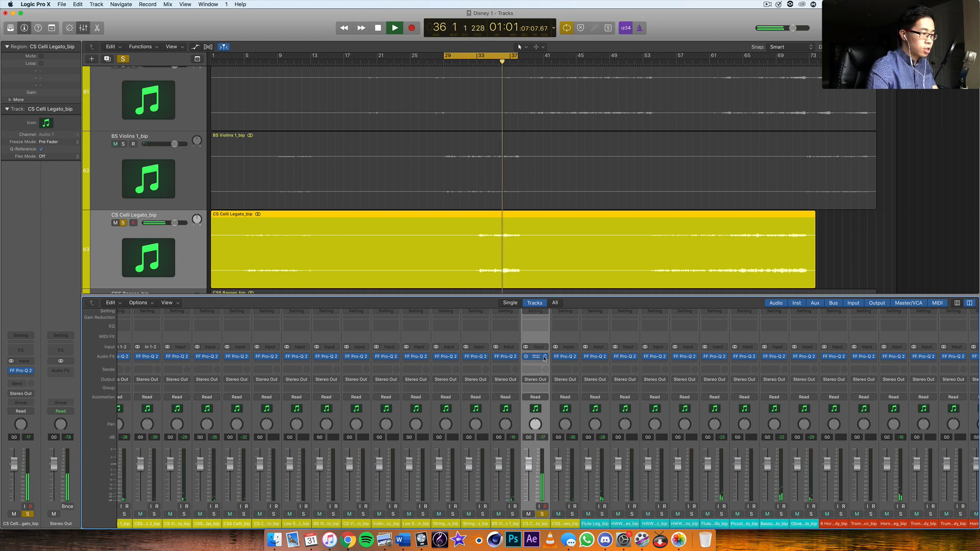
Open the equalizer of CS Celli Legato_bip and shorten the playback loop to start at about bar 33.
{"action": "left_click", "coordinate": [536, 357]}
{"action": "left_click_drag", "start_coordinate": [445, 56], "coordinate": [476, 67]}
{"action": "left_click_drag", "start_coordinate": [214, 33], "coordinate": [498, 105]}
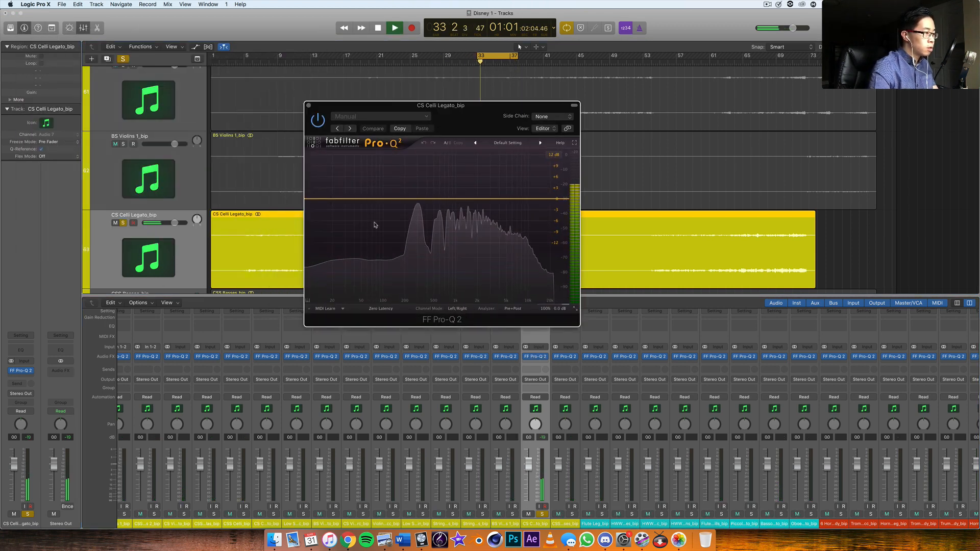
Add a low-cut band to CS Celli Legato_bip and raise its frequency to about 130 Hz while listening to the filtered range.
{"action": "left_click", "coordinate": [371, 208]}
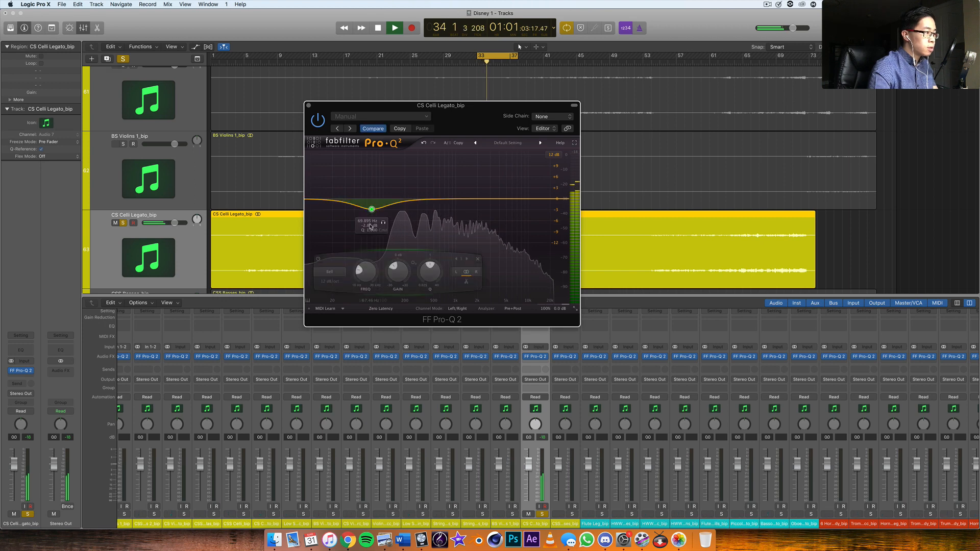
{"action": "left_click", "coordinate": [330, 272]}
{"action": "left_click", "coordinate": [341, 297]}
{"action": "left_click_drag", "start_coordinate": [371, 198], "coordinate": [385, 196]}
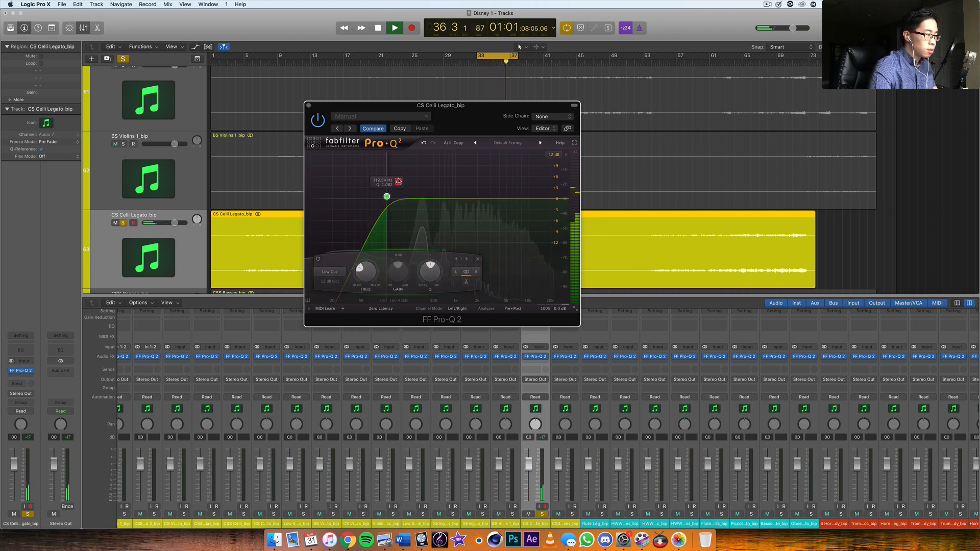
{"action": "left_click", "coordinate": [401, 181]}
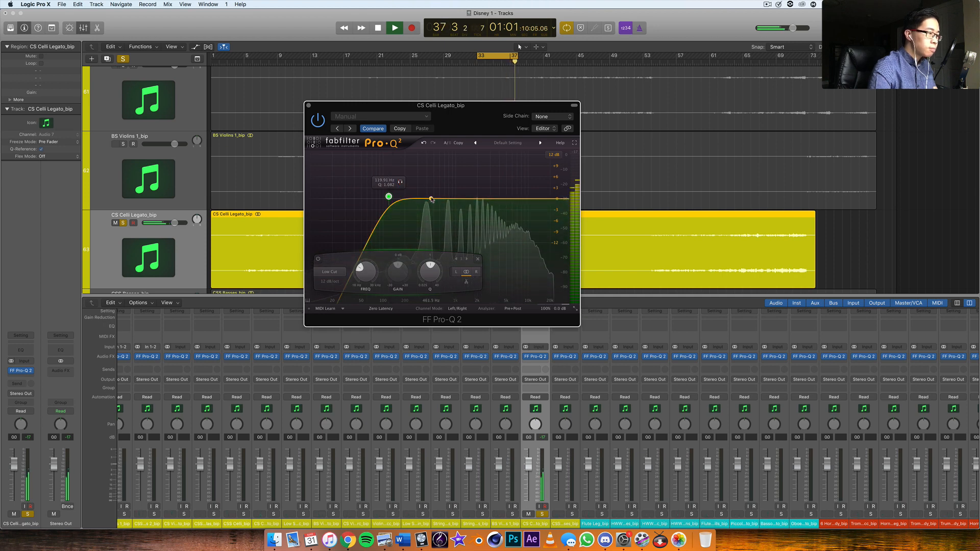
Add a bell band to CS Celli Legato_bip, sweep it boosted through the low mids, and cut about 4 dB at about 510 Hz.
{"action": "left_click", "coordinate": [431, 199]}
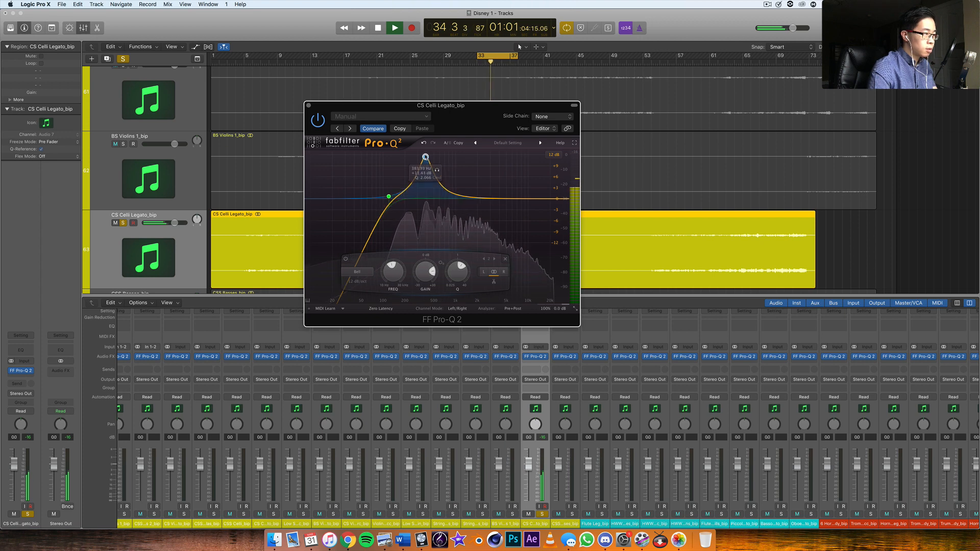
{"action": "left_click_drag", "start_coordinate": [425, 157], "coordinate": [451, 173]}
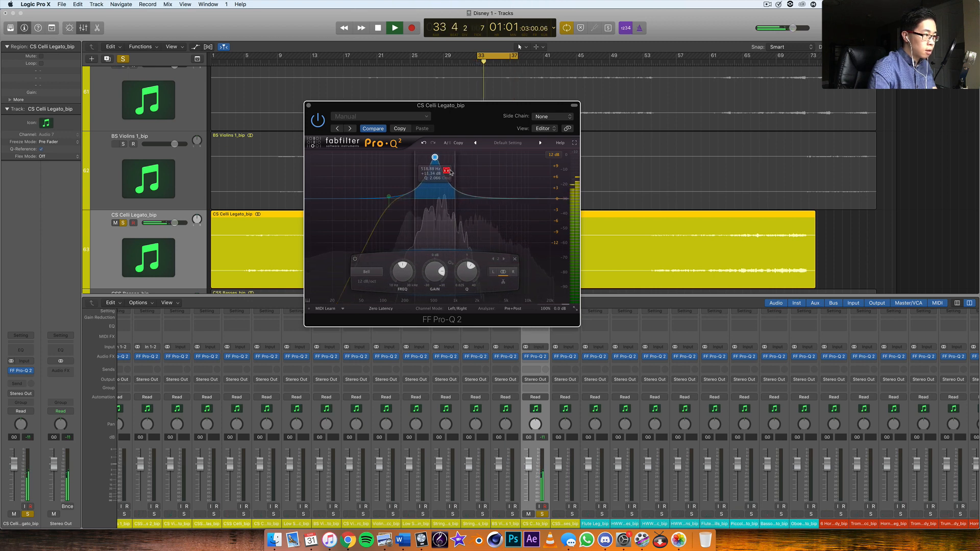
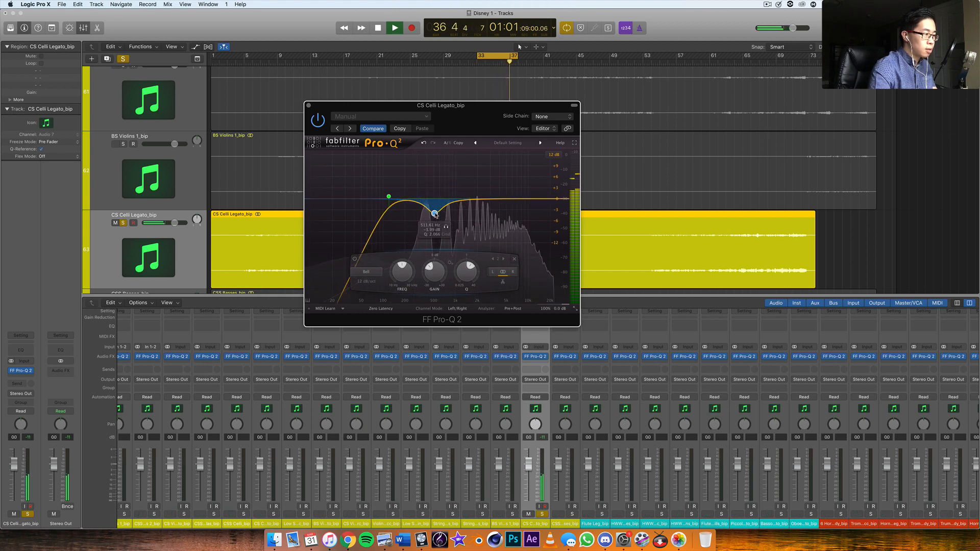
Close the equalizer and solo CSS Basses_bip instead of CS Celli Legato_bip.
{"action": "left_click", "coordinate": [308, 105]}
{"action": "left_click", "coordinate": [568, 506]}
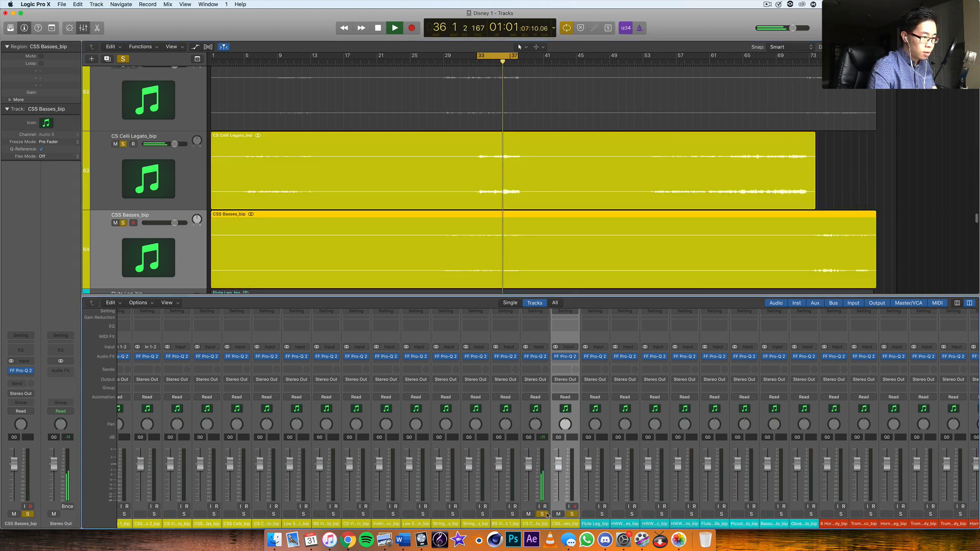
{"action": "left_click", "coordinate": [542, 514]}
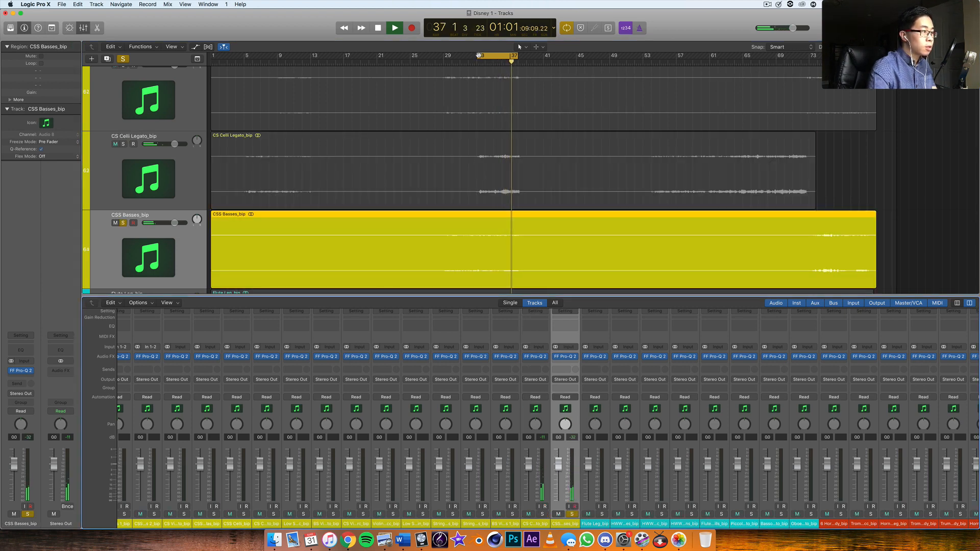
Extend the playback loop to start at about bar 29 and open the equalizer of CSS Basses_bip.
{"action": "left_click_drag", "start_coordinate": [479, 55], "coordinate": [513, 56]}
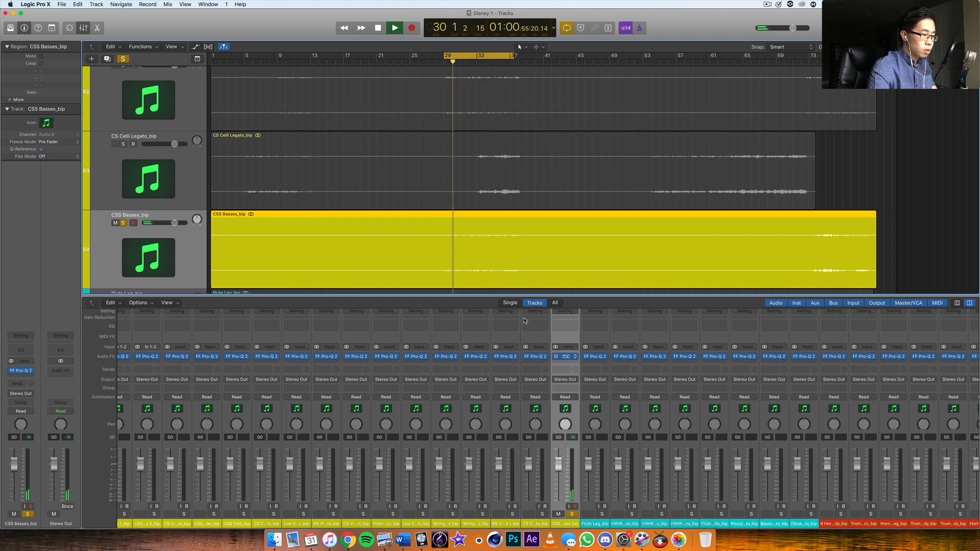
{"action": "left_click", "coordinate": [565, 356]}
{"action": "left_click_drag", "start_coordinate": [158, 29], "coordinate": [520, 139]}
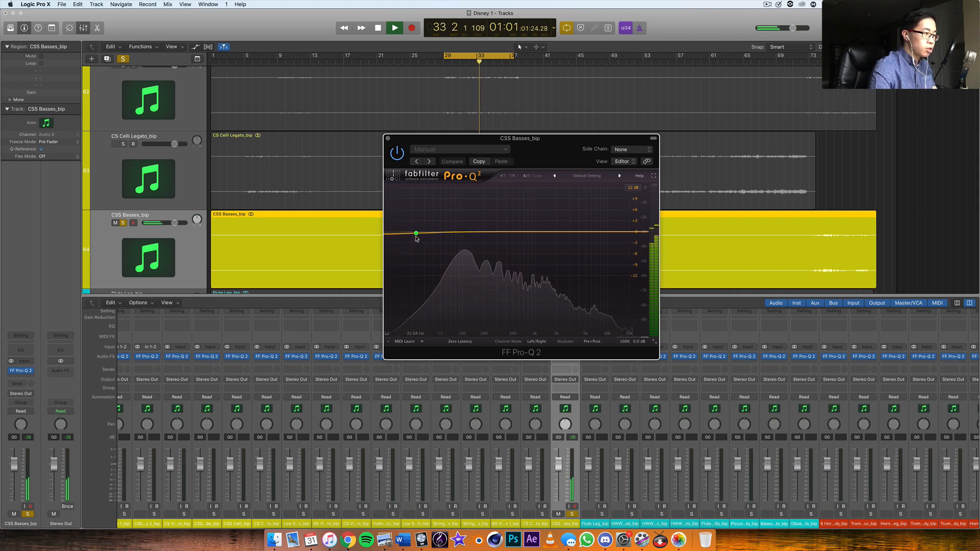
Add a low-cut band to CSS Basses_bip at about 30 Hz.
{"action": "left_click", "coordinate": [417, 235]}
{"action": "left_click", "coordinate": [409, 305]}
{"action": "left_click", "coordinate": [411, 329]}
{"action": "mouse_move", "coordinate": [417, 236]}
{"action": "left_mouse_down"}
{"action": "mouse_move", "coordinate": [416, 265]}
{"action": "mouse_move", "coordinate": [420, 232]}
{"action": "left_mouse_up"}
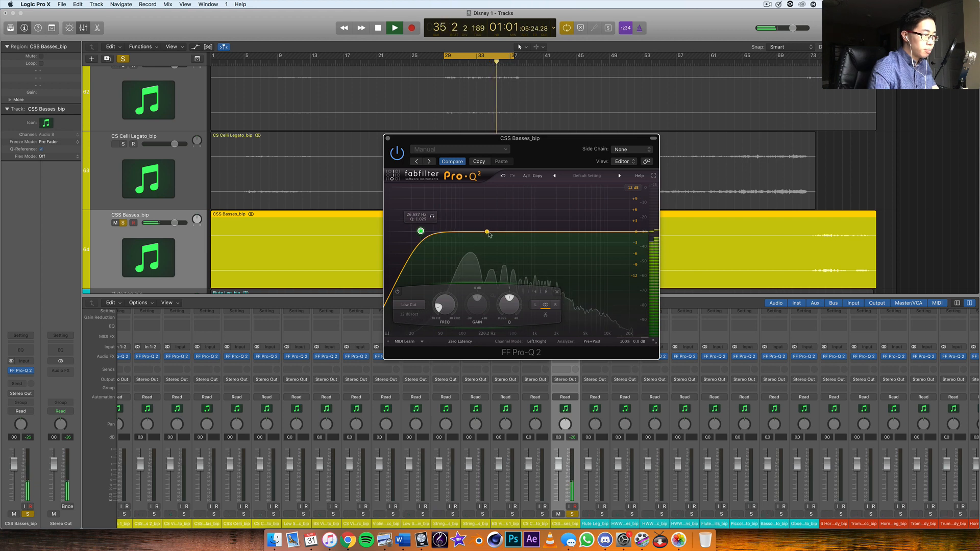
Add a slightly cut band at about 5.5 kHz to CSS Basses_bip and open its filter shape choices.
{"action": "left_click", "coordinate": [588, 232]}
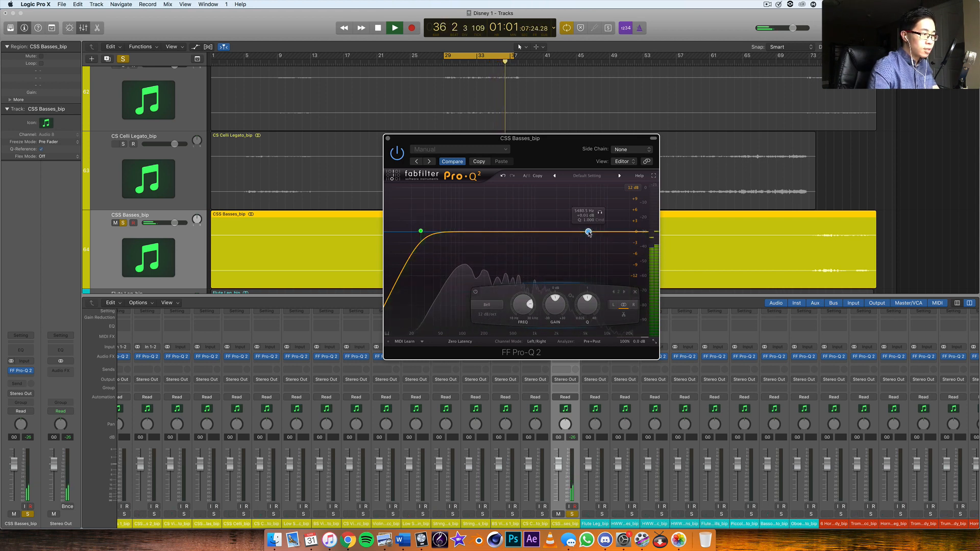
{"action": "left_click_drag", "start_coordinate": [589, 233], "coordinate": [589, 236]}
{"action": "left_click", "coordinate": [487, 304]}
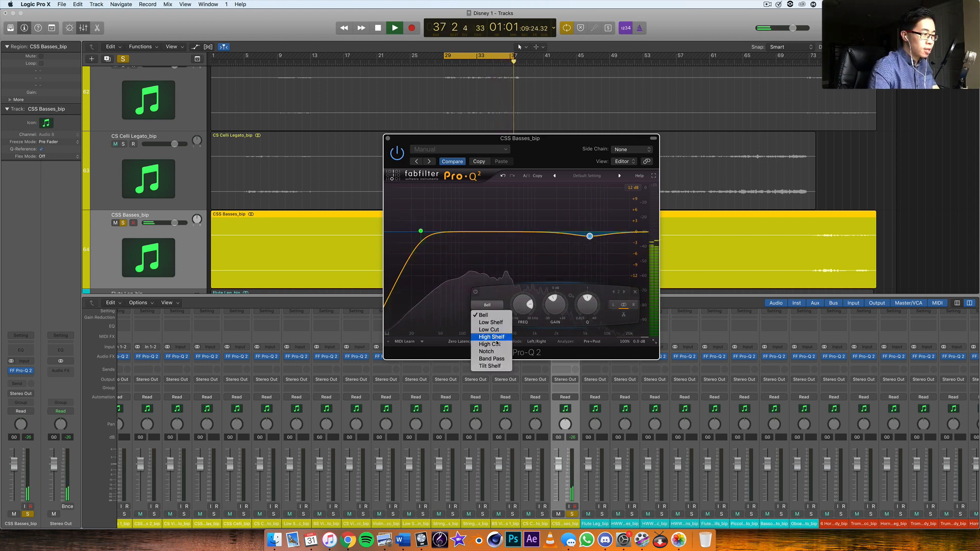
Change the upper band of the CSS Basses EQ to a High Cut at about 5.9 kHz.
{"action": "left_click", "coordinate": [498, 344]}
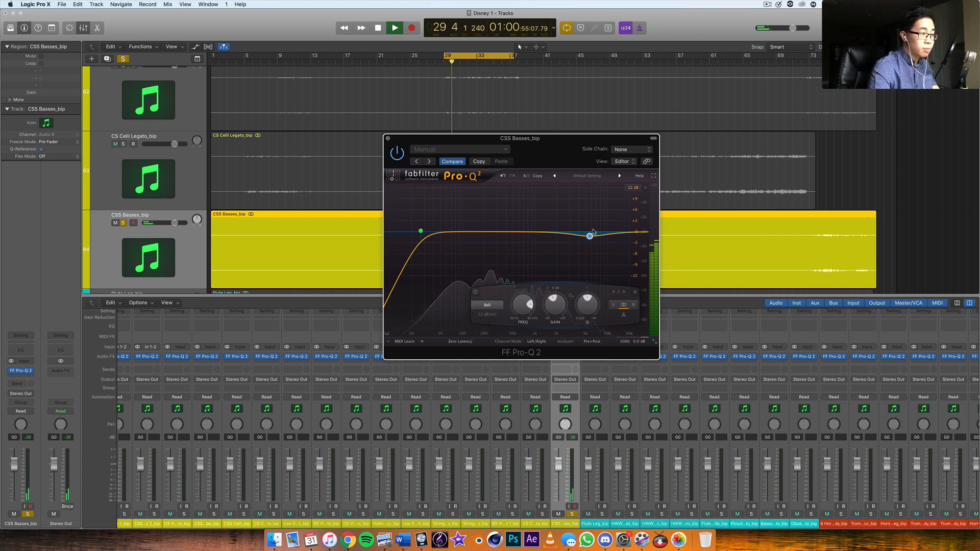
{"action": "mouse_move", "coordinate": [607, 215]}
{"action": "left_mouse_down"}
{"action": "mouse_move", "coordinate": [555, 216]}
{"action": "mouse_move", "coordinate": [600, 217]}
{"action": "left_mouse_up"}
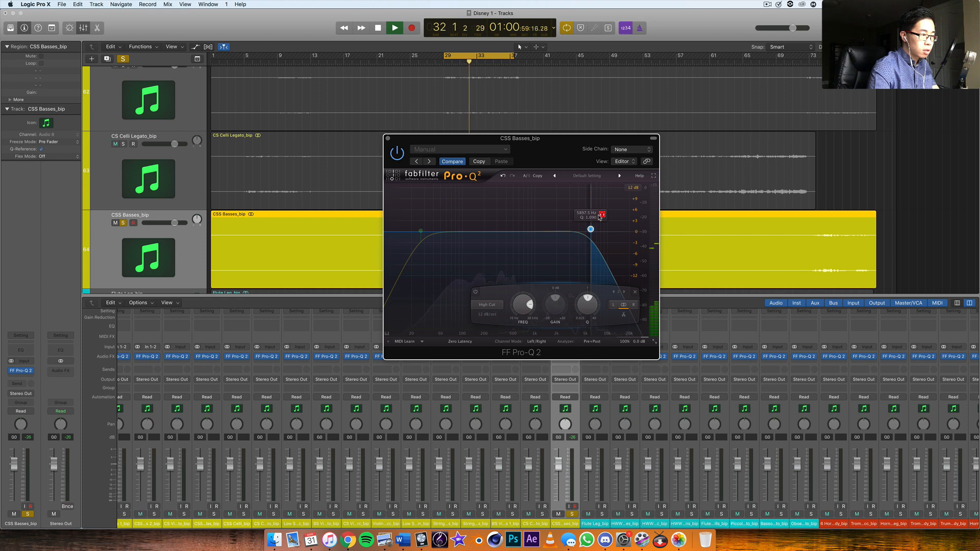
Sweep a narrow bell on the CSS Basses EQ, set it to cut about 3.7 dB near 673 Hz, and add a gentle low-mid boost.
{"action": "left_click_drag", "start_coordinate": [483, 231], "coordinate": [488, 198]}
{"action": "left_click_drag", "start_coordinate": [525, 313], "coordinate": [514, 244]}
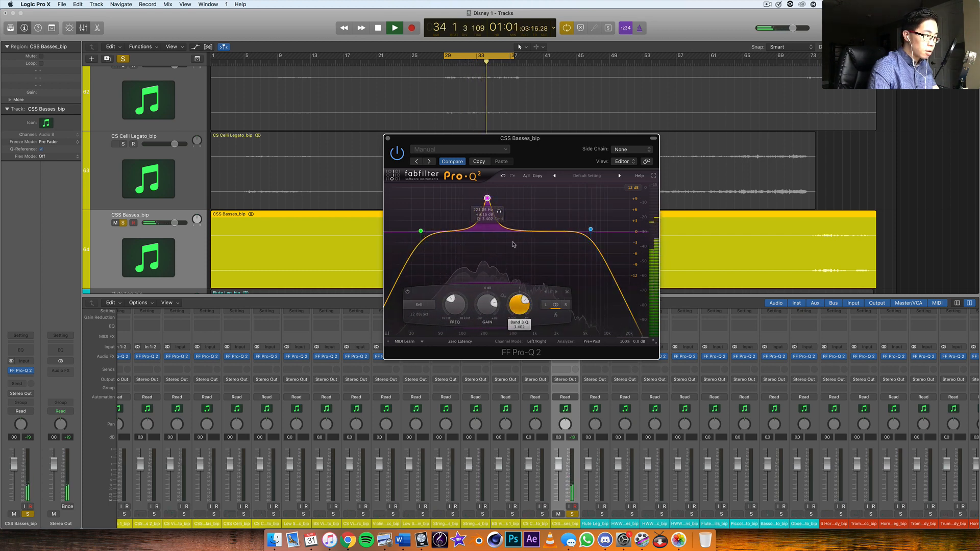
{"action": "left_click_drag", "start_coordinate": [474, 190], "coordinate": [512, 196]}
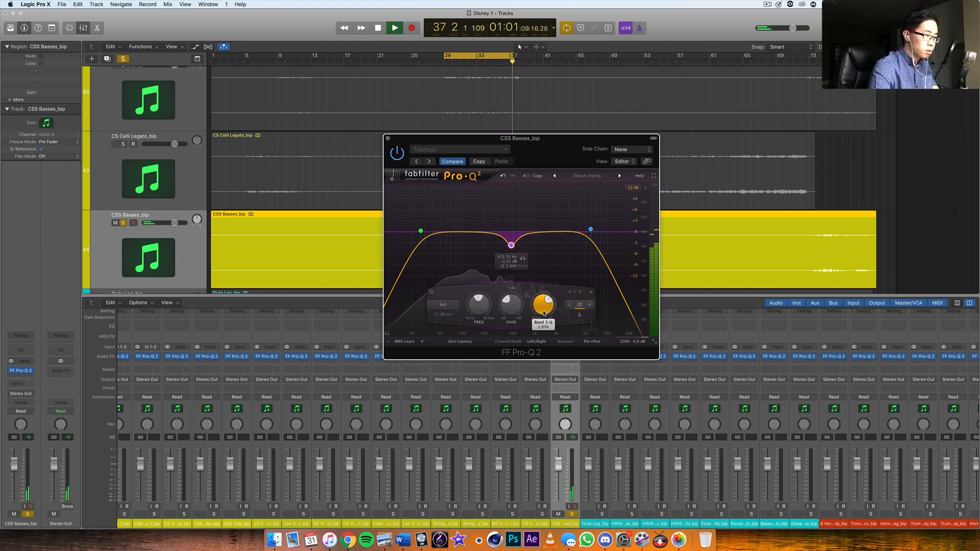
{"action": "mouse_move", "coordinate": [468, 232]}
{"action": "left_mouse_down"}
{"action": "mouse_move", "coordinate": [471, 214]}
{"action": "mouse_move", "coordinate": [564, 216]}
{"action": "mouse_move", "coordinate": [457, 225]}
{"action": "mouse_move", "coordinate": [477, 213]}
{"action": "mouse_move", "coordinate": [468, 228]}
{"action": "left_mouse_up"}
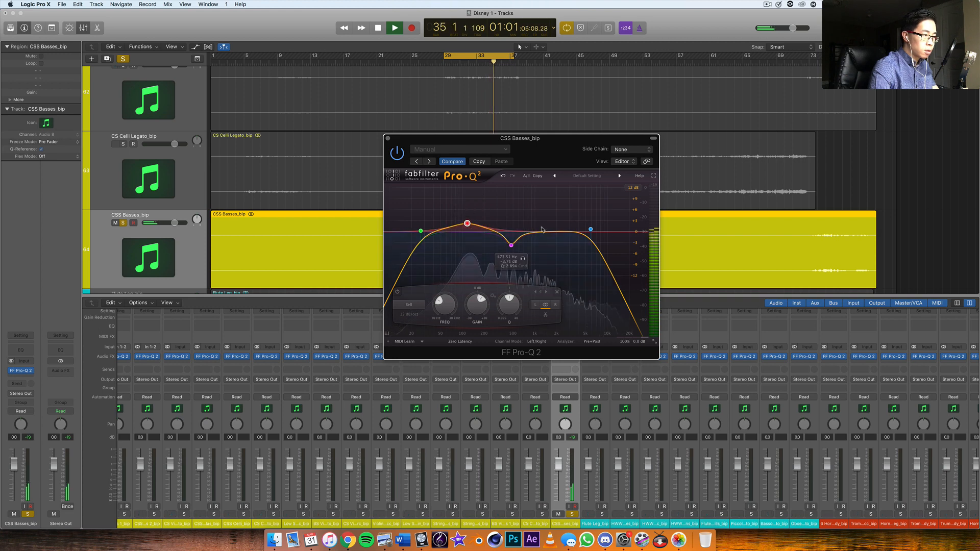
{"action": "mouse_move", "coordinate": [542, 230]}
{"action": "left_mouse_down"}
{"action": "mouse_move", "coordinate": [554, 204]}
{"action": "mouse_move", "coordinate": [555, 232]}
{"action": "left_mouse_up"}
{"action": "right_click", "coordinate": [555, 232]}
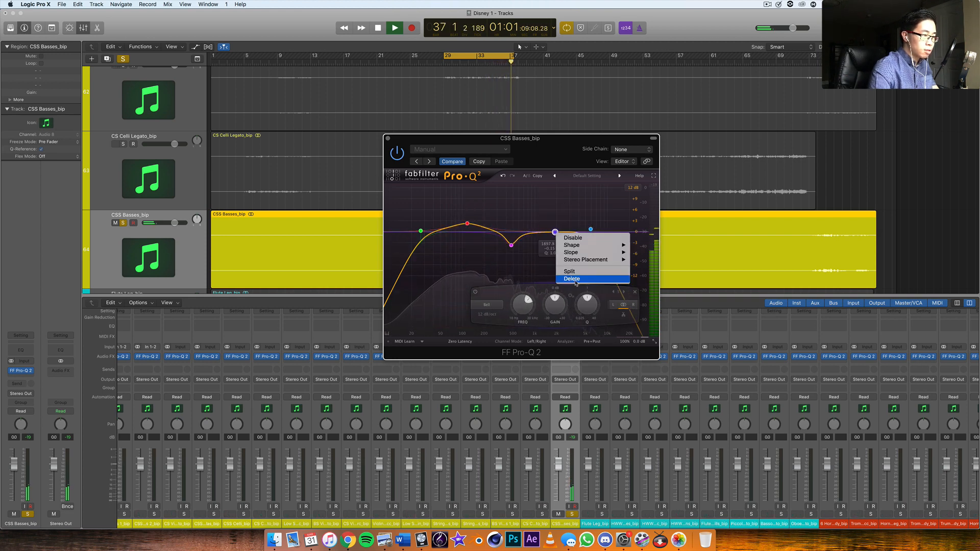
{"action": "left_click", "coordinate": [576, 281]}
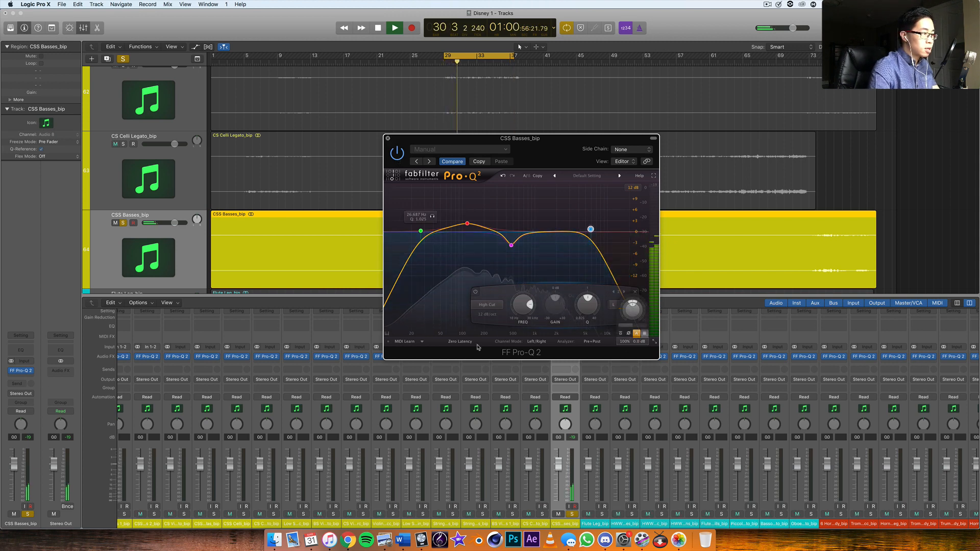
Close the CSS Basses EQ and move the solo from CSS Basses to the Flute Leg track.
{"action": "key", "text": "super+w"}
{"action": "left_click", "coordinate": [571, 514]}
{"action": "left_click", "coordinate": [598, 514]}
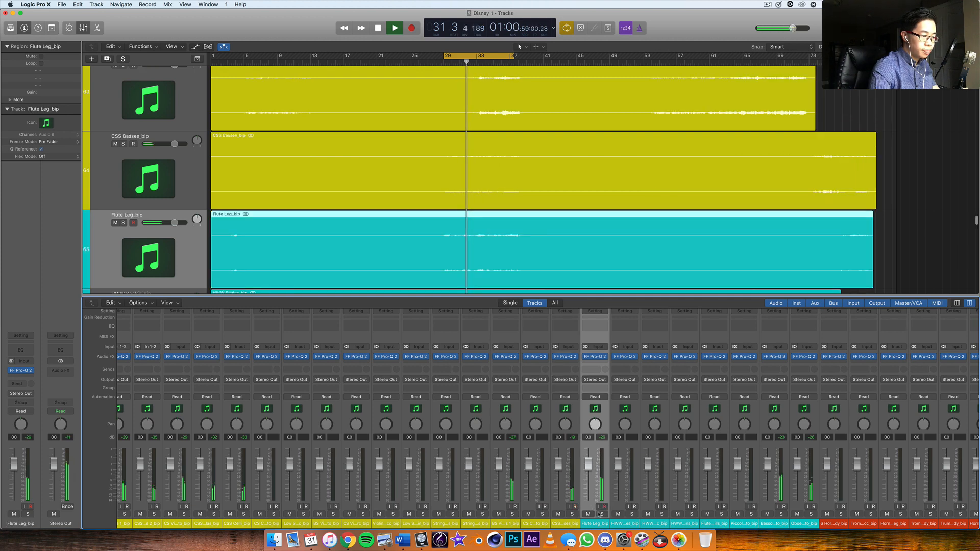
{"action": "left_click", "coordinate": [601, 514]}
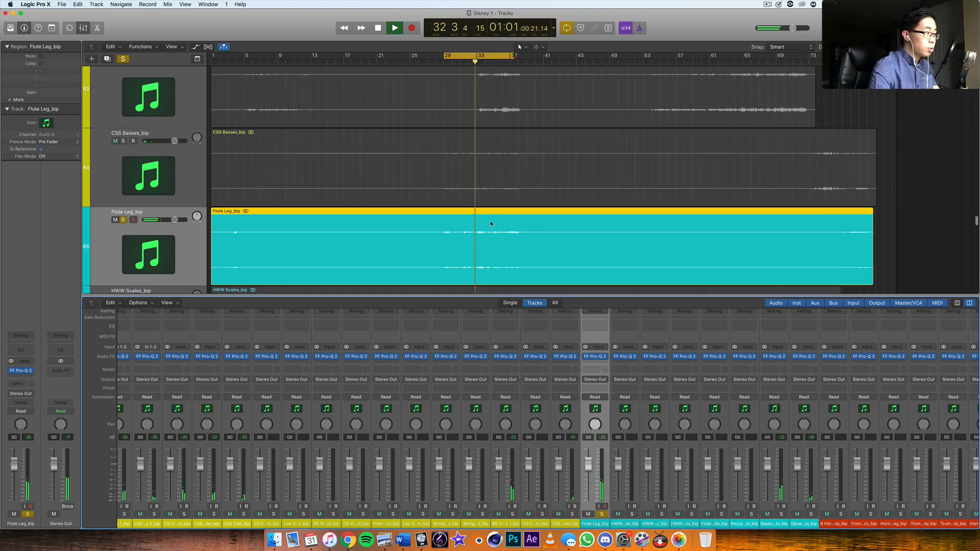
{"action": "scroll", "coordinate": [490, 223], "scroll_direction": "down", "scroll_amount": 5}
Restart playback and open the Pro-Q 2 EQ of the Flute Leg track over the arrangement.
{"action": "key", "text": "space"}
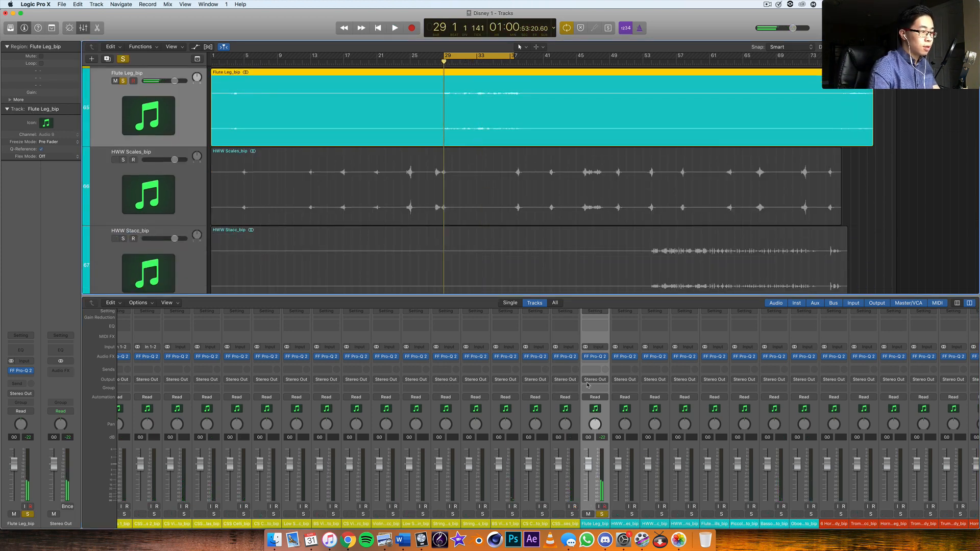
{"action": "key", "text": "space"}
{"action": "left_click", "coordinate": [594, 357]}
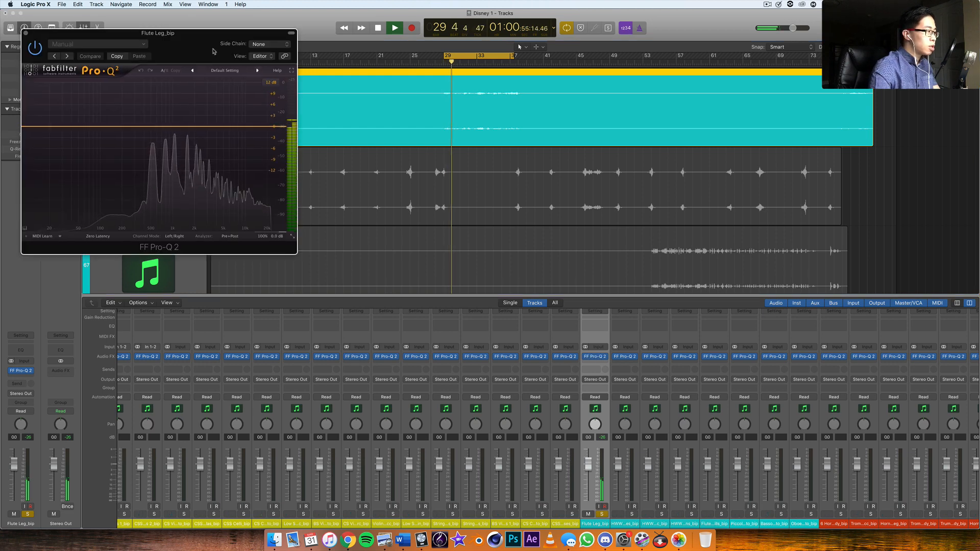
{"action": "left_click_drag", "start_coordinate": [213, 51], "coordinate": [458, 104]}
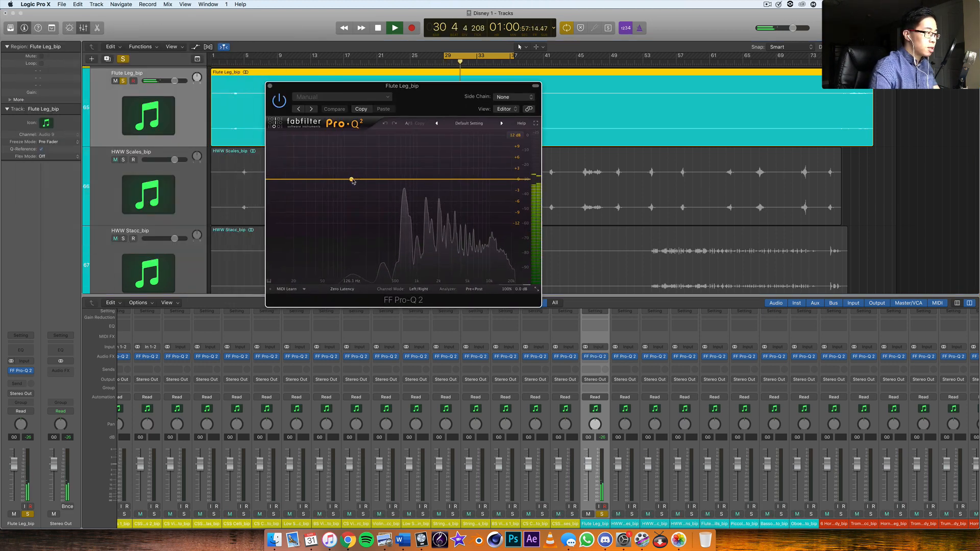
Add a band in the low frequencies of the Flute Leg EQ and set its shape to Low Cut.
{"action": "left_click_drag", "start_coordinate": [377, 179], "coordinate": [411, 139]}
{"action": "left_click", "coordinate": [307, 252]}
{"action": "left_click", "coordinate": [316, 276]}
Sweep a narrow bell on the Flute Leg EQ, set it to cut about 3 dB near 970 Hz, and add a slight treble boost.
{"action": "left_click", "coordinate": [404, 145]}
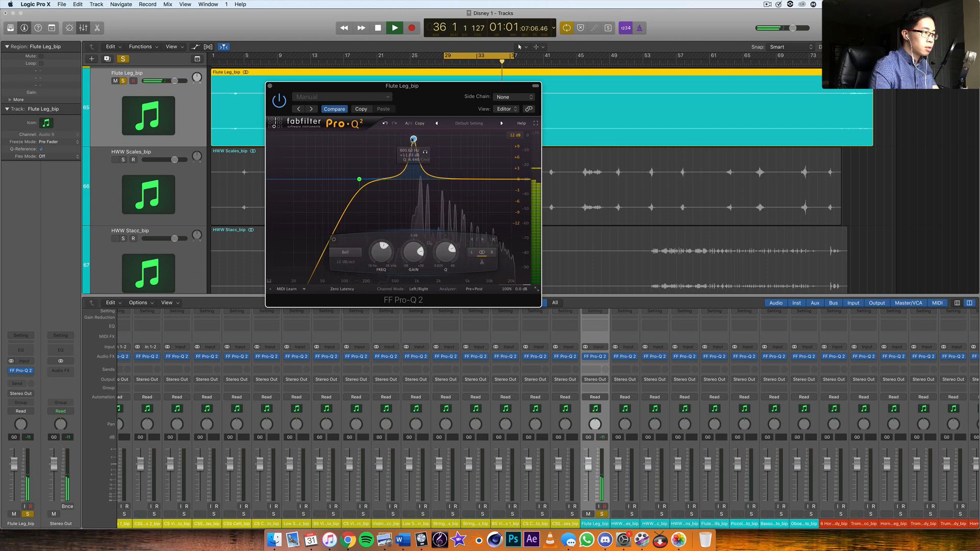
{"action": "left_click", "coordinate": [425, 203]}
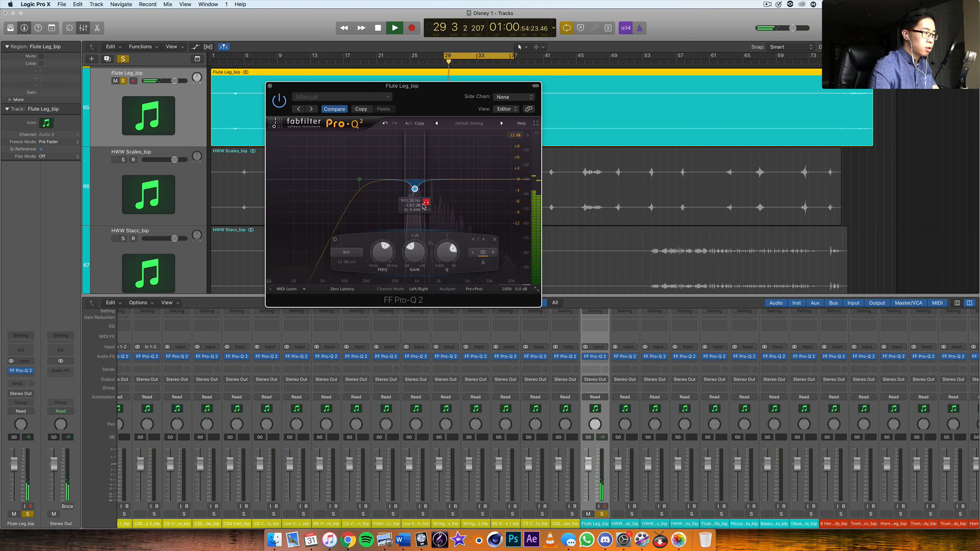
{"action": "left_click", "coordinate": [425, 203]}
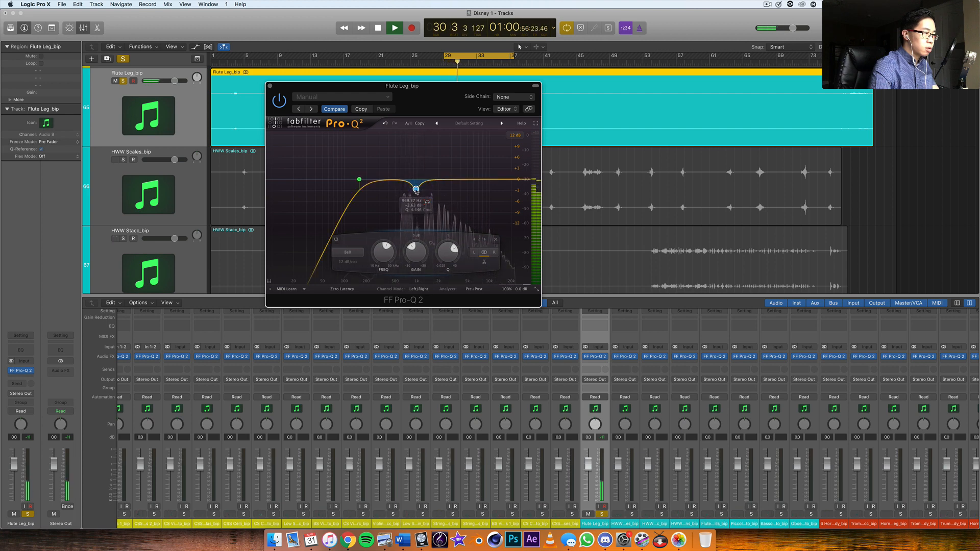
{"action": "left_click_drag", "start_coordinate": [450, 180], "coordinate": [469, 164]}
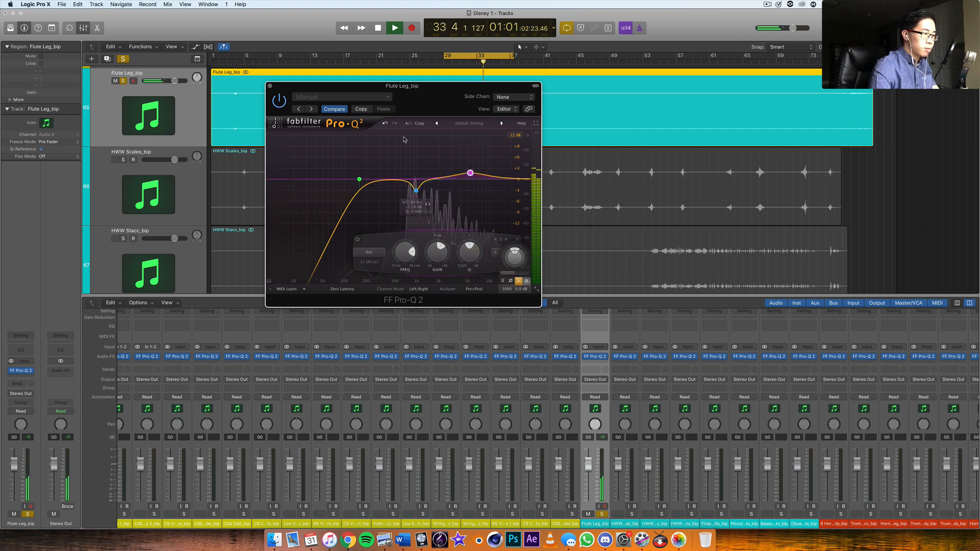
{"action": "left_click", "coordinate": [281, 103]}
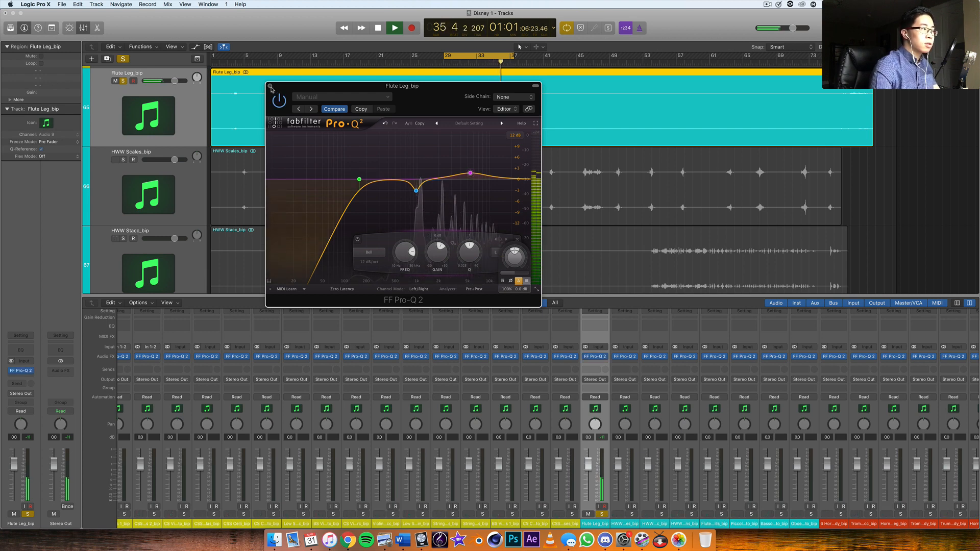
Close the Flute Leg EQ, move the solo to HWW Scales, and open that track's Pro-Q 2 EQ.
{"action": "left_click", "coordinate": [270, 86]}
{"action": "left_click", "coordinate": [631, 514]}
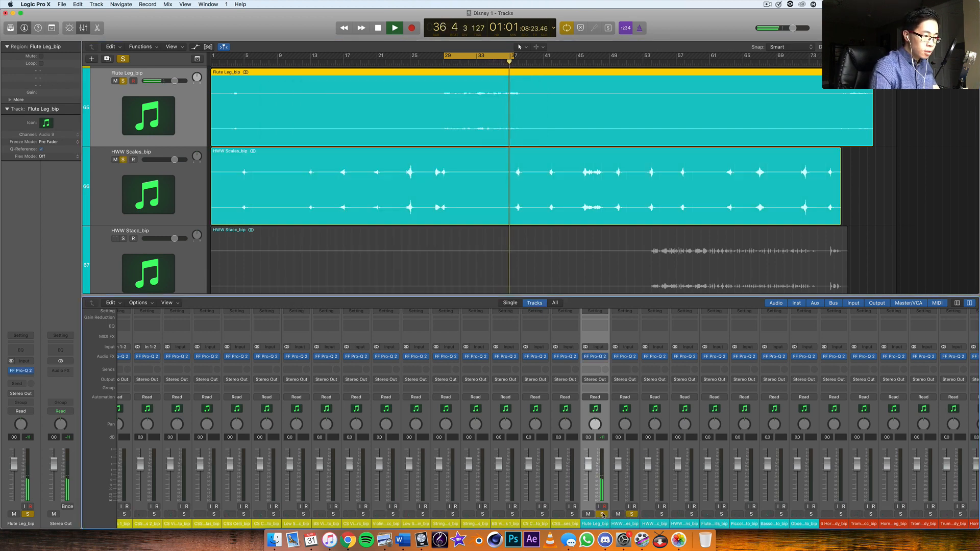
{"action": "left_click", "coordinate": [602, 514]}
{"action": "left_click", "coordinate": [626, 370]}
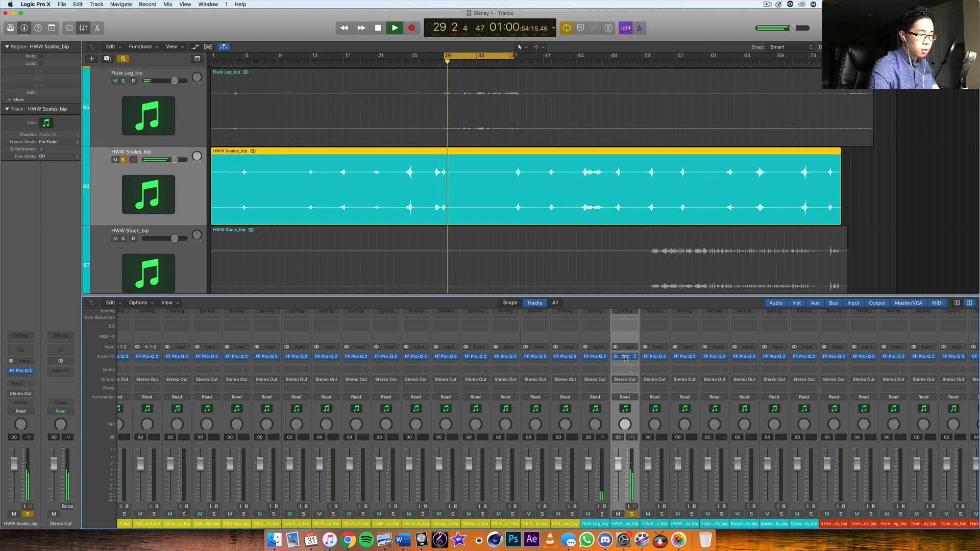
{"action": "left_click", "coordinate": [625, 356]}
Set the cycle range to about bars 28 to 30, around the HWW Scales run, keeping the EQ window clear of the ruler.
{"action": "left_click_drag", "start_coordinate": [453, 55], "coordinate": [444, 74]}
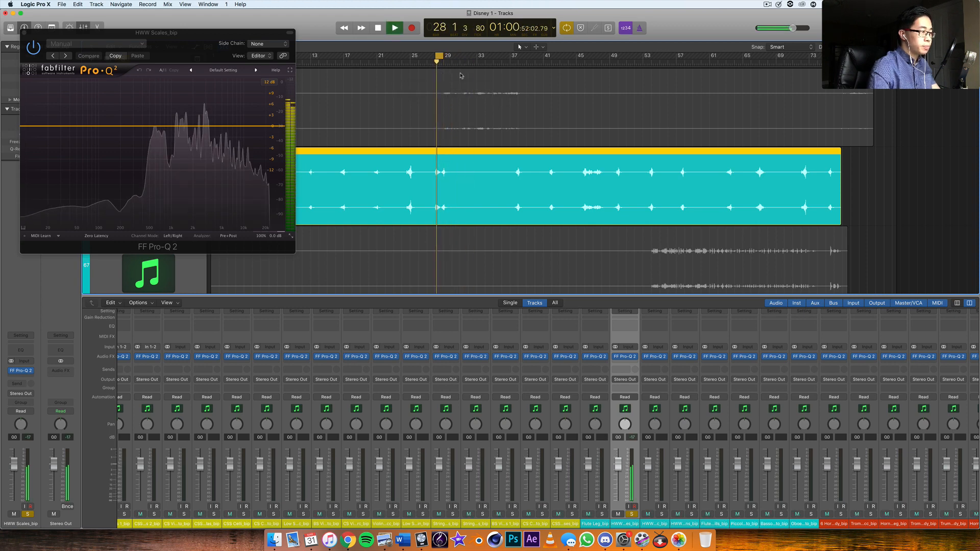
{"action": "left_click_drag", "start_coordinate": [154, 59], "coordinate": [373, 146]}
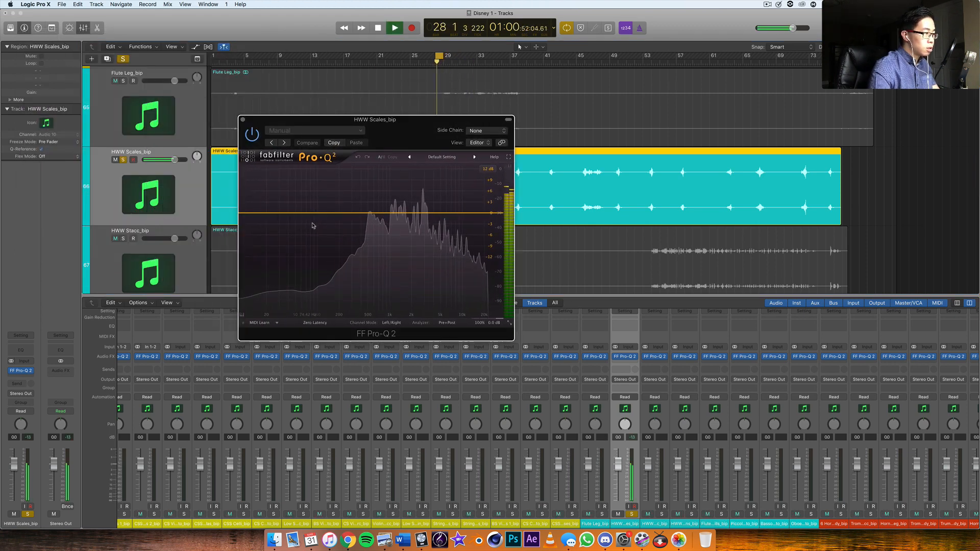
{"action": "left_click_drag", "start_coordinate": [451, 128], "coordinate": [301, 158]}
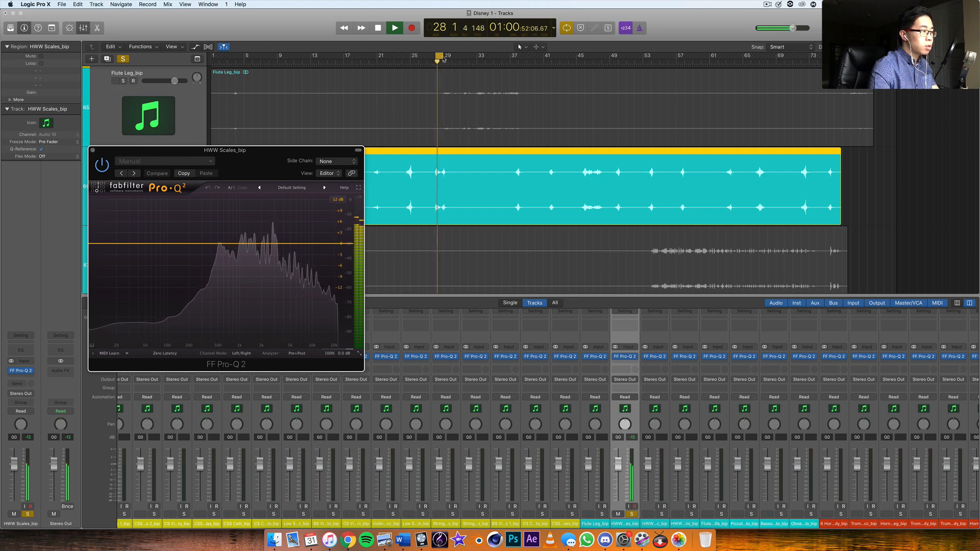
{"action": "left_click_drag", "start_coordinate": [441, 56], "coordinate": [448, 57]}
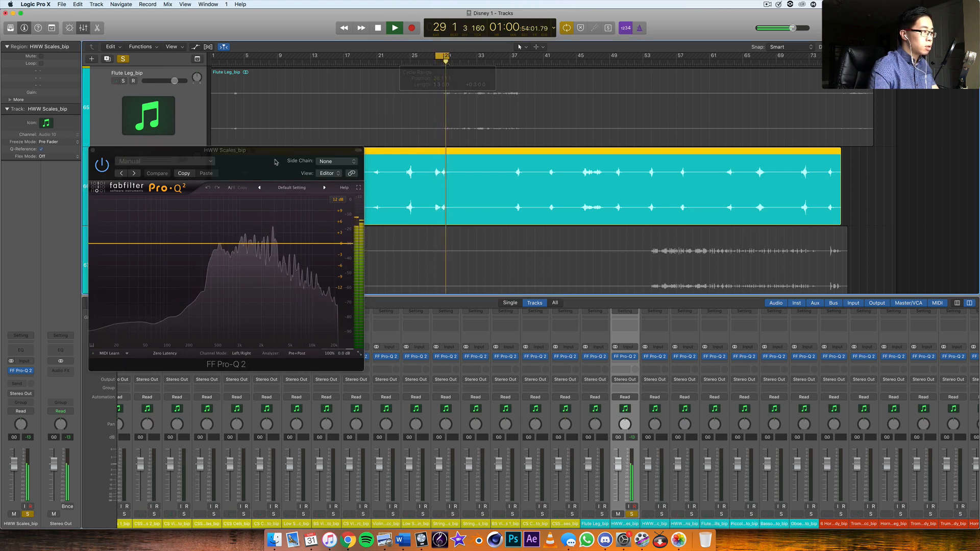
{"action": "left_click_drag", "start_coordinate": [276, 163], "coordinate": [462, 161]}
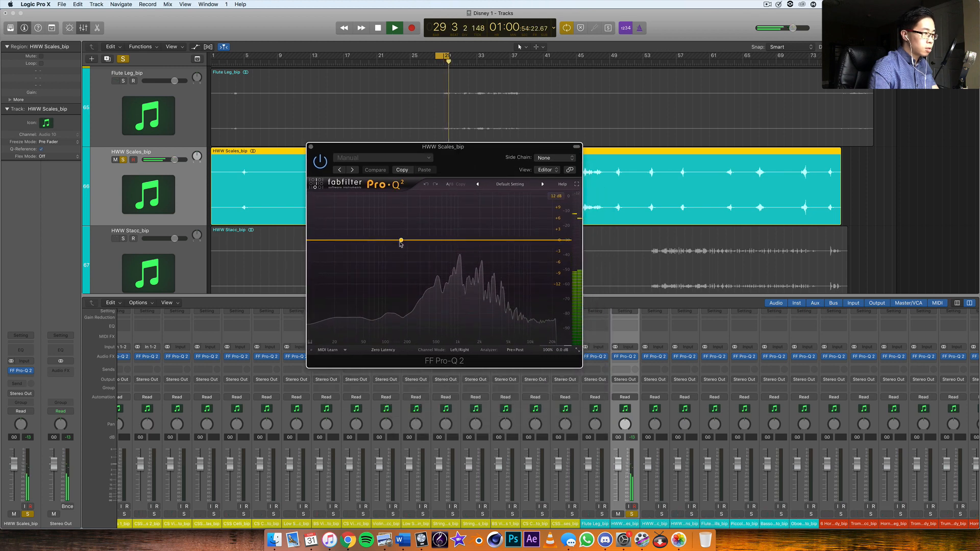
Add a Low Cut band at about 125 Hz to the HWW Scales EQ.
{"action": "left_click_drag", "start_coordinate": [392, 240], "coordinate": [392, 254]}
{"action": "left_click", "coordinate": [333, 314]}
{"action": "left_click", "coordinate": [332, 314]}
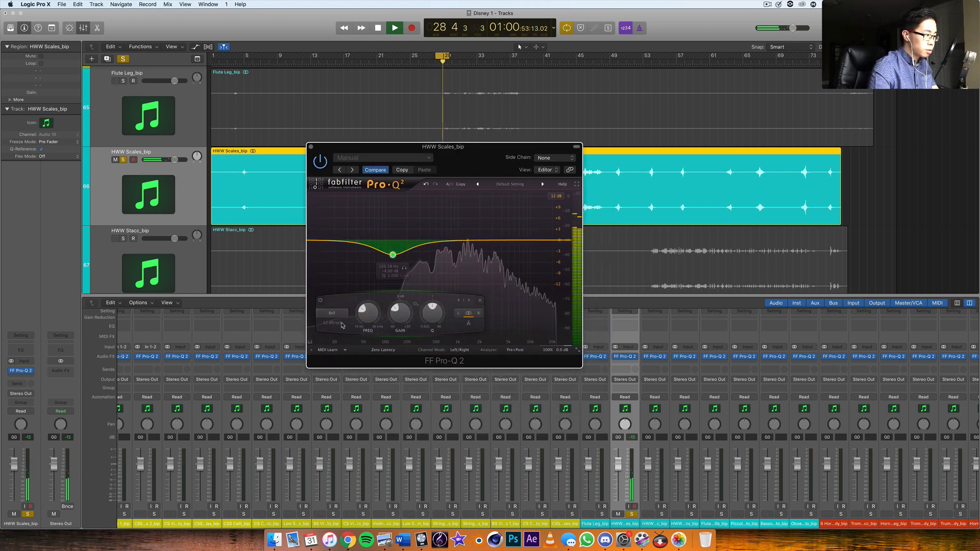
{"action": "left_click", "coordinate": [333, 313]}
{"action": "left_click", "coordinate": [333, 338]}
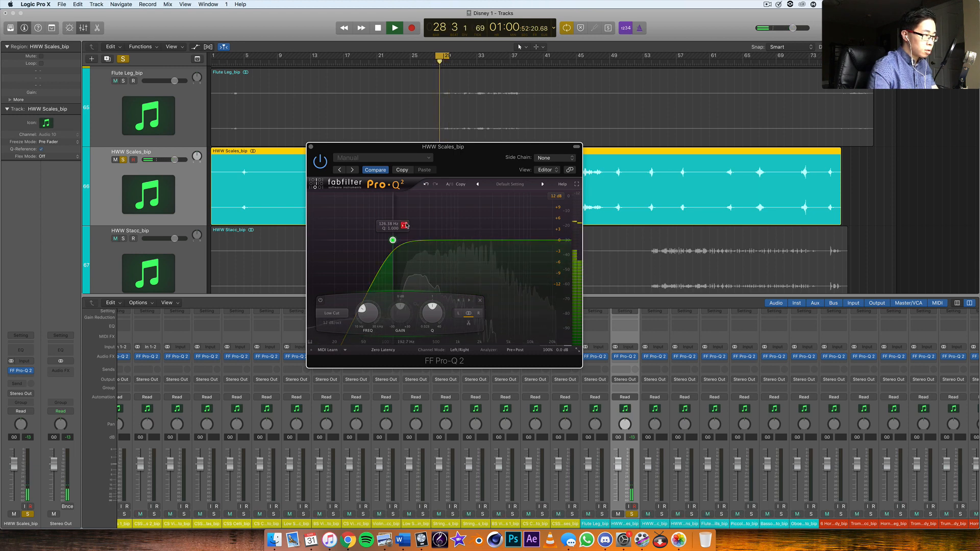
Add a bell boost of about 3.5 dB in the treble of the HWW Scales EQ and close the plug-in.
{"action": "left_click_drag", "start_coordinate": [406, 225], "coordinate": [499, 207]}
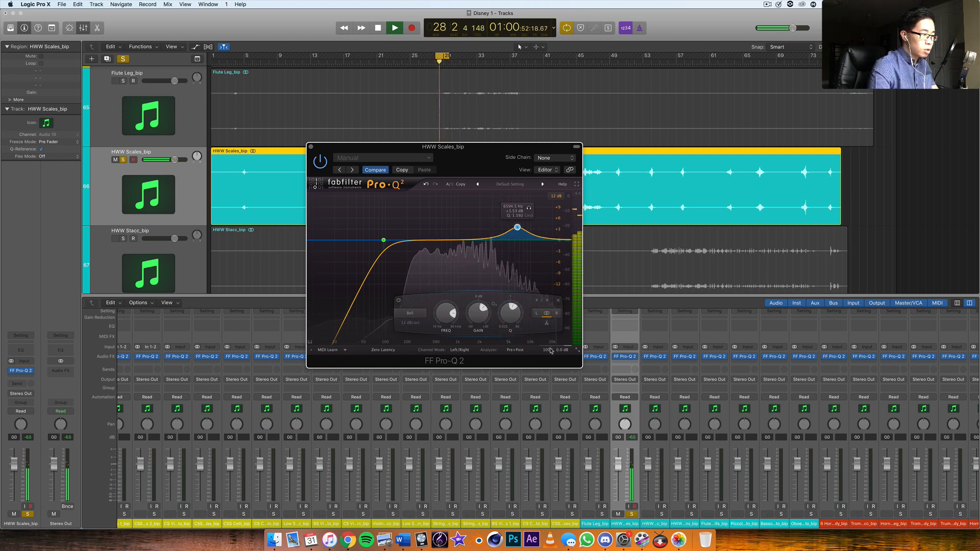
{"action": "left_click", "coordinate": [565, 341]}
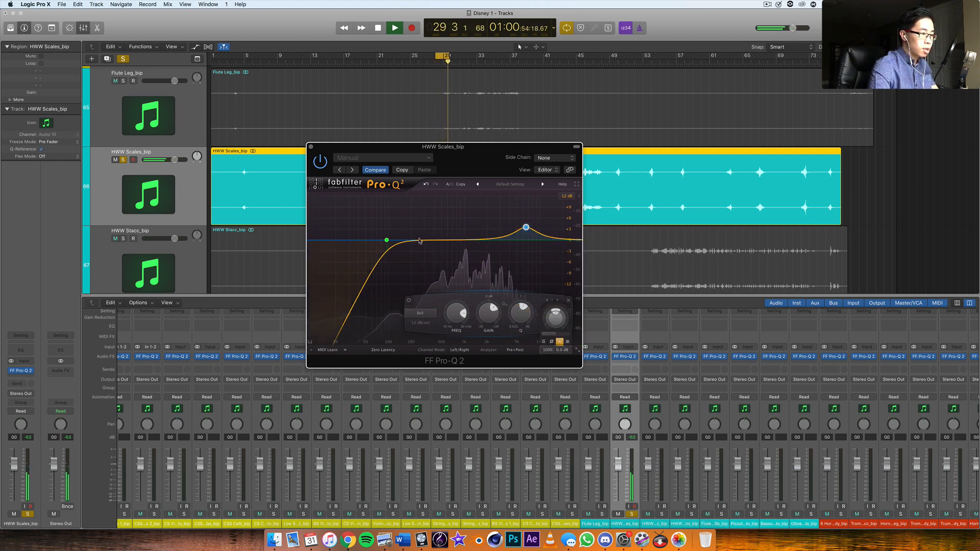
{"action": "key", "text": "super+w"}
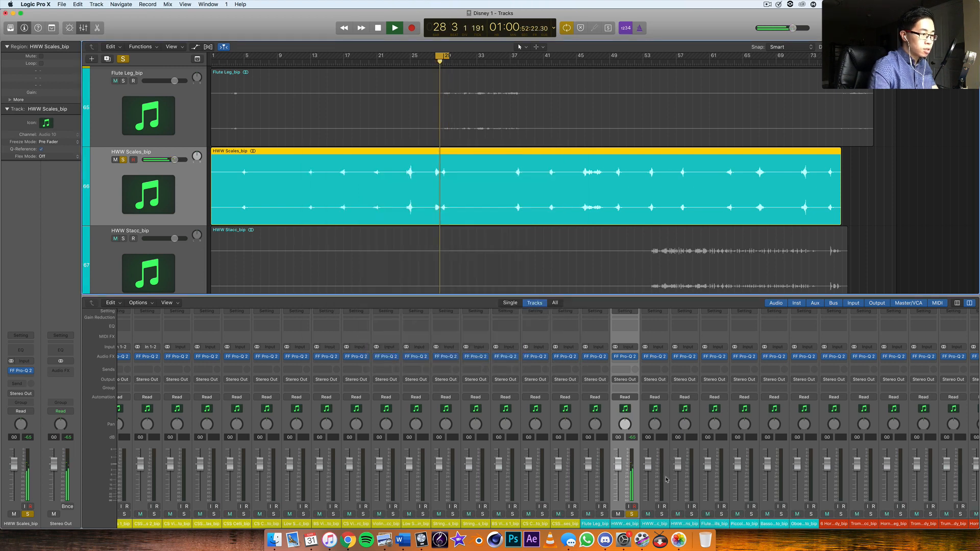
Stop playback and move the solo from HWW Scales to the HWW Stacc track.
{"action": "left_click", "coordinate": [649, 504]}
{"action": "left_click", "coordinate": [631, 514]}
{"action": "key", "text": "space"}
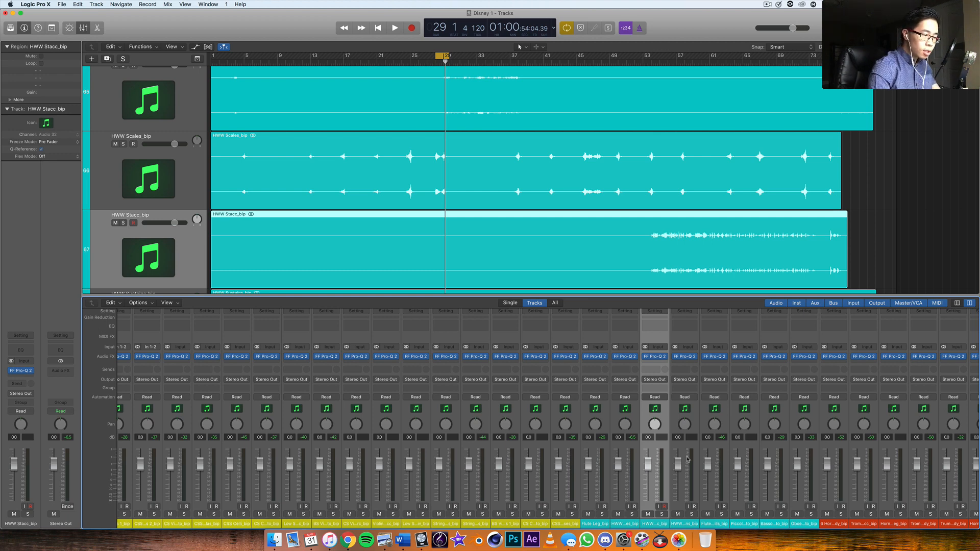
{"action": "scroll", "coordinate": [612, 445], "scroll_direction": "right", "scroll_amount": 5}
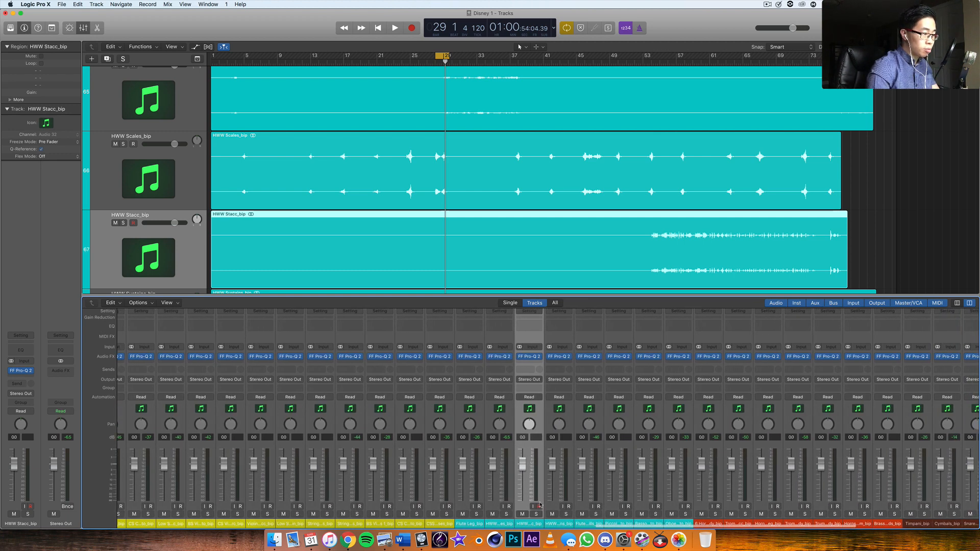
{"action": "left_click", "coordinate": [536, 515]}
Move the cycle range to about bars 54 to 68, where HWW Stacc plays, and start playback.
{"action": "scroll", "coordinate": [561, 153], "scroll_direction": "down", "scroll_amount": 3}
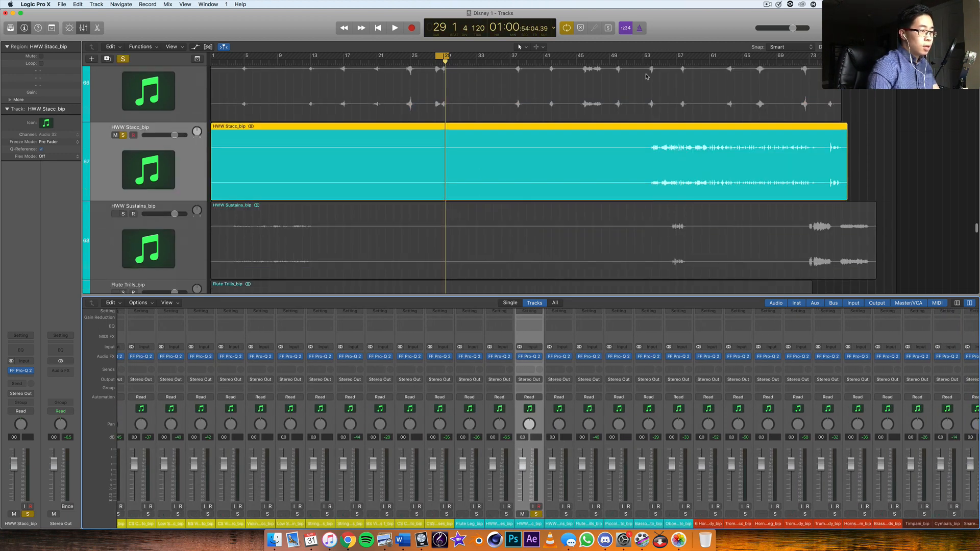
{"action": "left_click", "coordinate": [651, 62]}
{"action": "left_click_drag", "start_coordinate": [446, 53], "coordinate": [770, 56]}
{"action": "key", "text": "space"}
Open the HWW Stacc track's Pro-Q 2 EQ and add a Low Cut band in the low frequencies.
{"action": "left_click", "coordinate": [530, 357]}
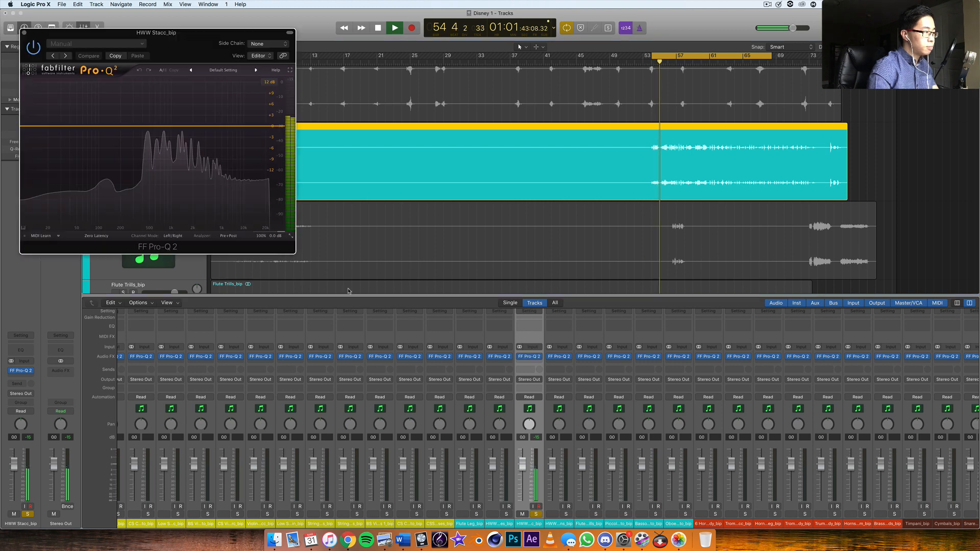
{"action": "left_click_drag", "start_coordinate": [128, 34], "coordinate": [408, 148]}
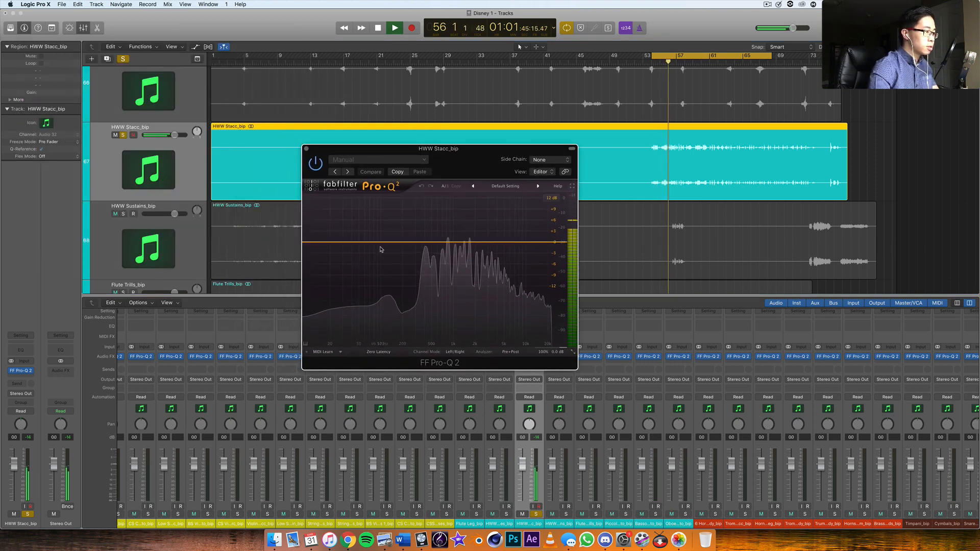
{"action": "left_click", "coordinate": [384, 248]}
{"action": "left_click", "coordinate": [327, 315]}
{"action": "left_click", "coordinate": [338, 340]}
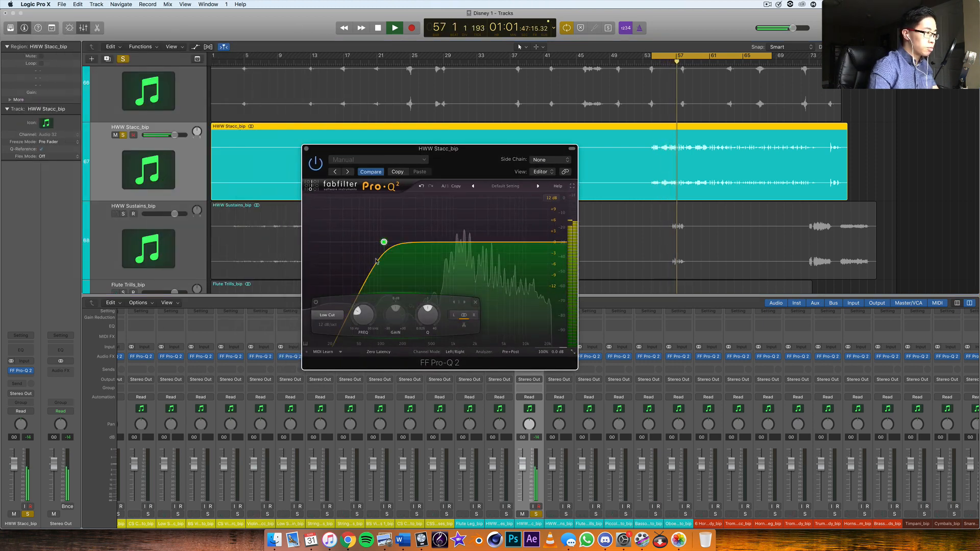
Add a narrow bell cut in the mids and a bell boost of about 1.5 dB near 2.5 kHz to the HWW Stacc EQ, and close it.
{"action": "left_click_drag", "start_coordinate": [396, 228], "coordinate": [434, 210]}
{"action": "left_click_drag", "start_coordinate": [469, 316], "coordinate": [469, 296]}
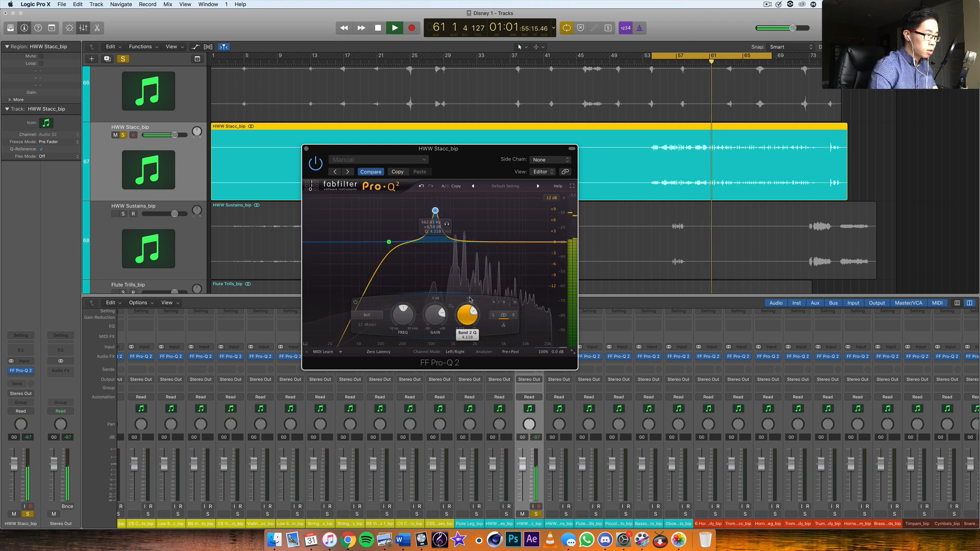
{"action": "left_click_drag", "start_coordinate": [434, 210], "coordinate": [449, 249]}
{"action": "left_click", "coordinate": [474, 220]}
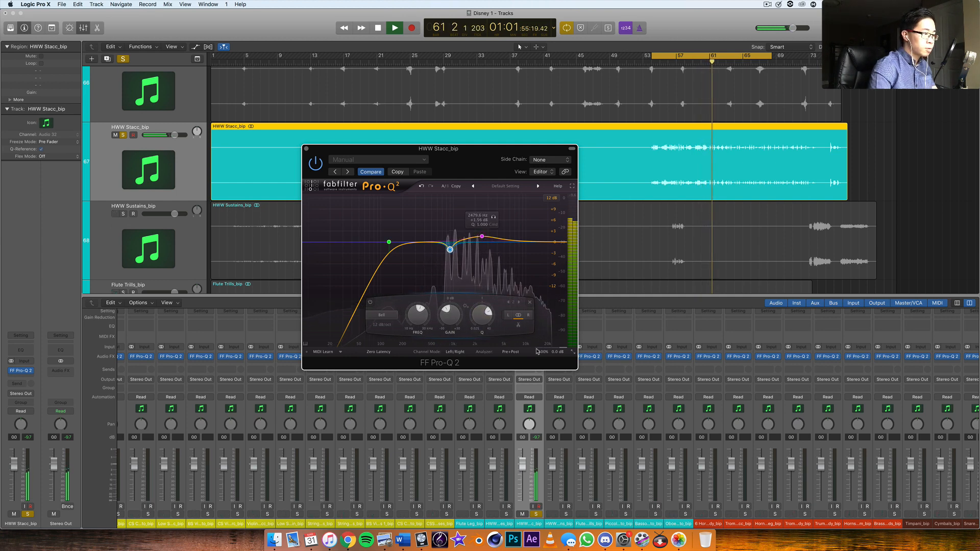
{"action": "left_click", "coordinate": [305, 149]}
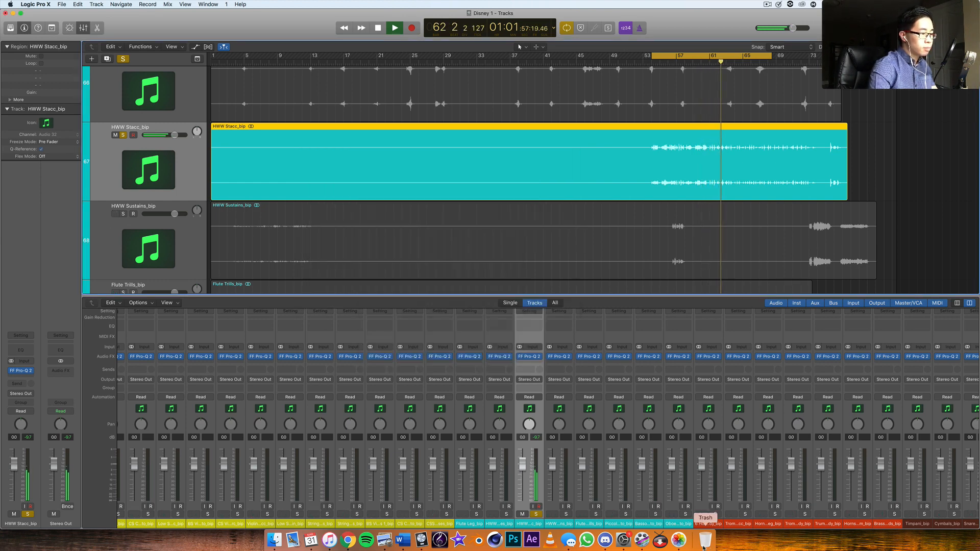
Move the solo from the HWW Stacc track to the HWW Sustains track.
{"action": "left_click", "coordinate": [557, 509]}
{"action": "left_click", "coordinate": [536, 514]}
{"action": "left_click", "coordinate": [566, 514]}
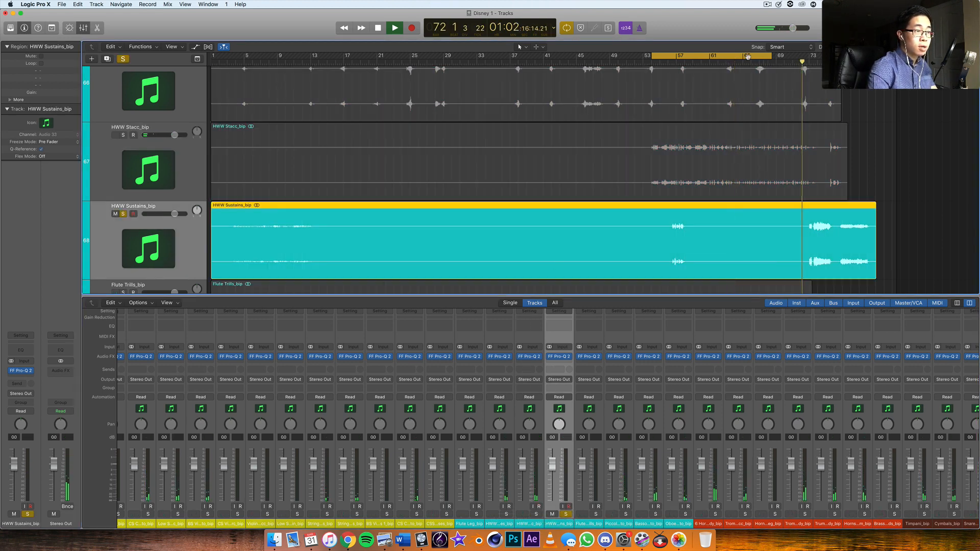
Move the cycle range to start at about bar 73, over the loud closing passage of HWW Sustains, and restart playback there.
{"action": "left_click_drag", "start_coordinate": [748, 57], "coordinate": [867, 62]}
{"action": "left_click_drag", "start_coordinate": [781, 55], "coordinate": [811, 56]}
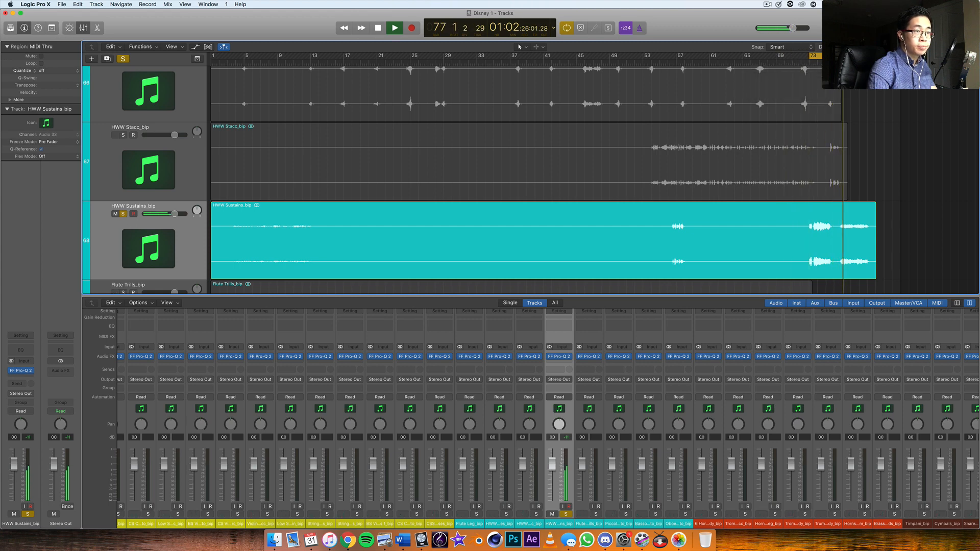
{"action": "left_click_drag", "start_coordinate": [900, 56], "coordinate": [867, 56]}
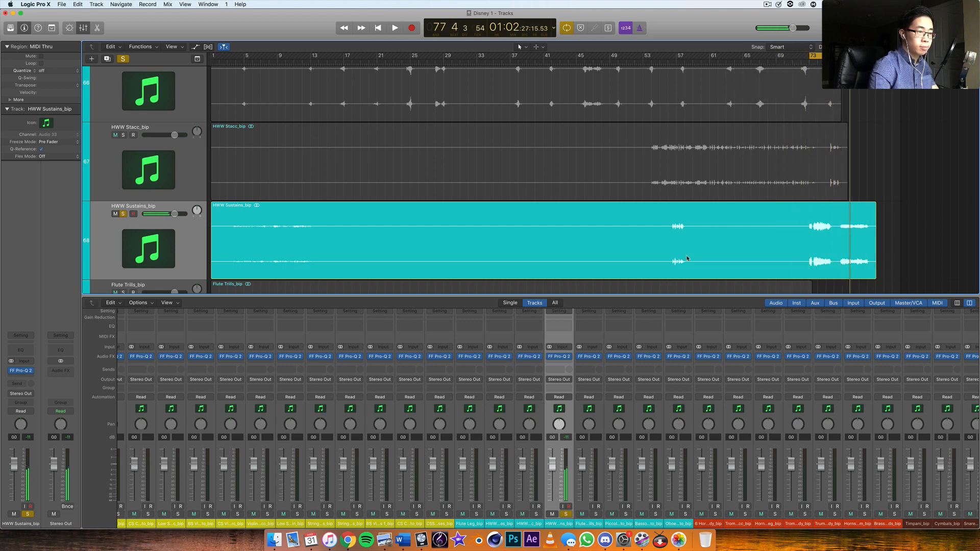
{"action": "key", "text": "space"}
Open the HWW Sustains track's Pro-Q 2 EQ and add a Low Cut band in the low frequencies.
{"action": "left_click", "coordinate": [563, 360]}
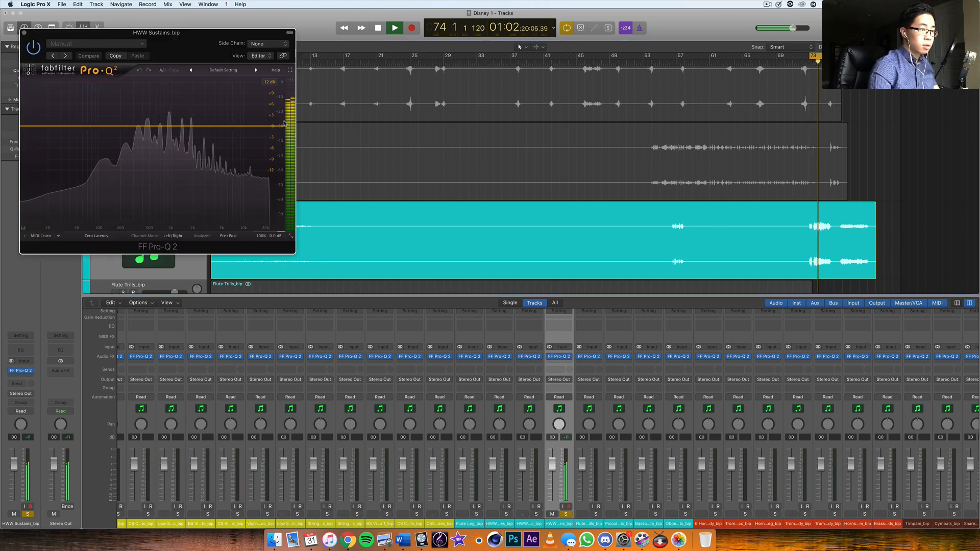
{"action": "left_click_drag", "start_coordinate": [170, 31], "coordinate": [344, 119]}
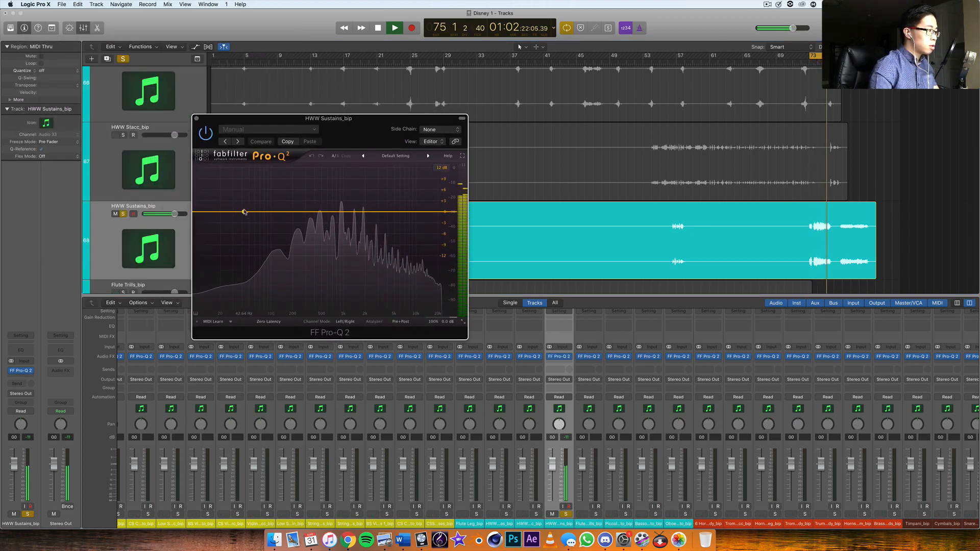
{"action": "left_click_drag", "start_coordinate": [243, 212], "coordinate": [242, 217]}
{"action": "left_click", "coordinate": [218, 285]}
{"action": "left_click", "coordinate": [220, 310]}
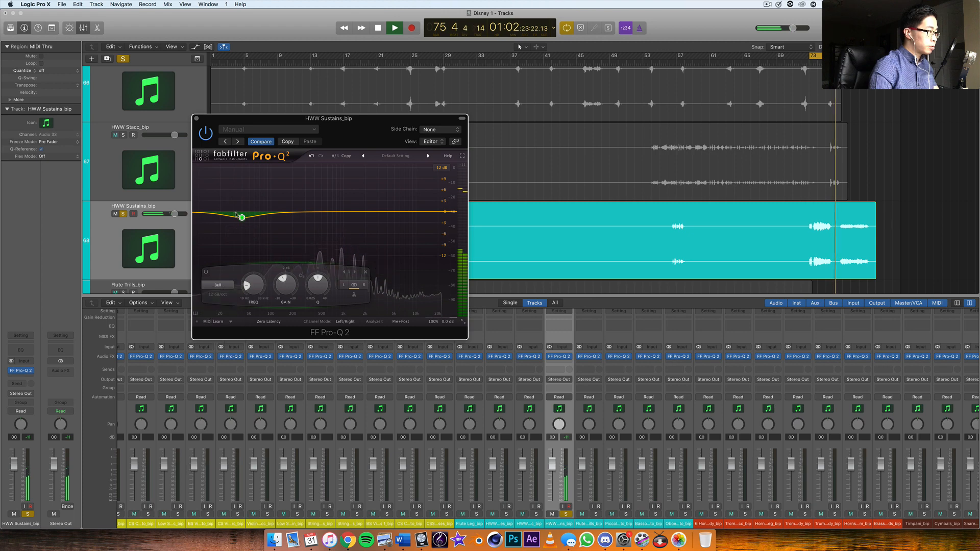
{"action": "mouse_move", "coordinate": [242, 210]}
{"action": "left_click_drag", "start_coordinate": [255, 198], "coordinate": [264, 197]}
Sweep a narrow boosted bell band through the HWW Sustains mids and settle it as a cut of about 3.8 dB near 1 kHz.
{"action": "left_click_drag", "start_coordinate": [339, 211], "coordinate": [332, 173]}
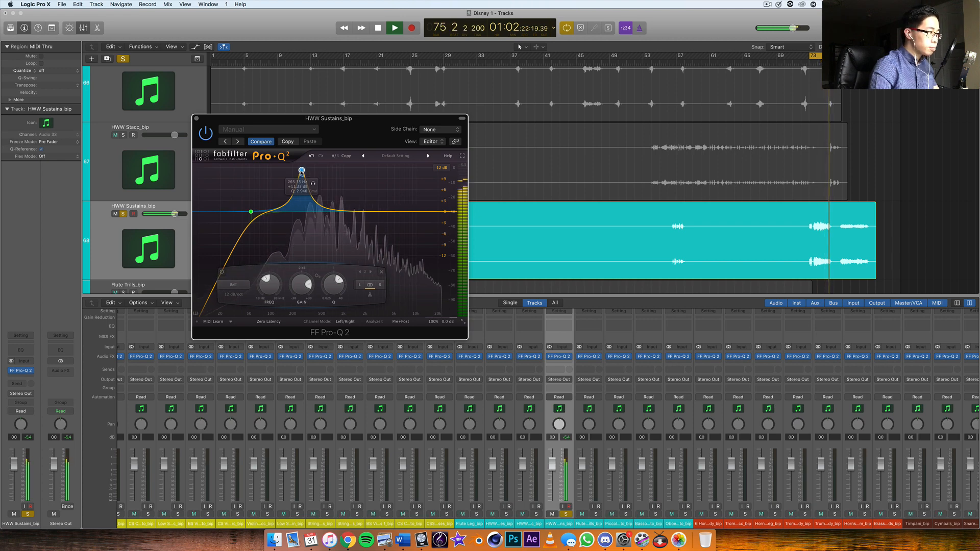
{"action": "mouse_move", "coordinate": [315, 170]}
{"action": "left_mouse_down"}
{"action": "mouse_move", "coordinate": [329, 168]}
{"action": "mouse_move", "coordinate": [297, 169]}
{"action": "left_mouse_up"}
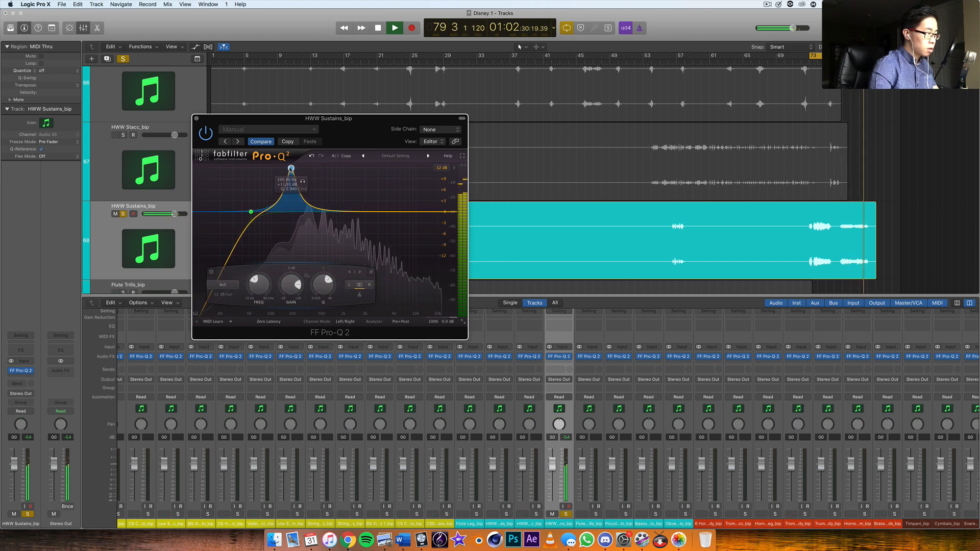
{"action": "left_click_drag", "start_coordinate": [292, 169], "coordinate": [323, 172]}
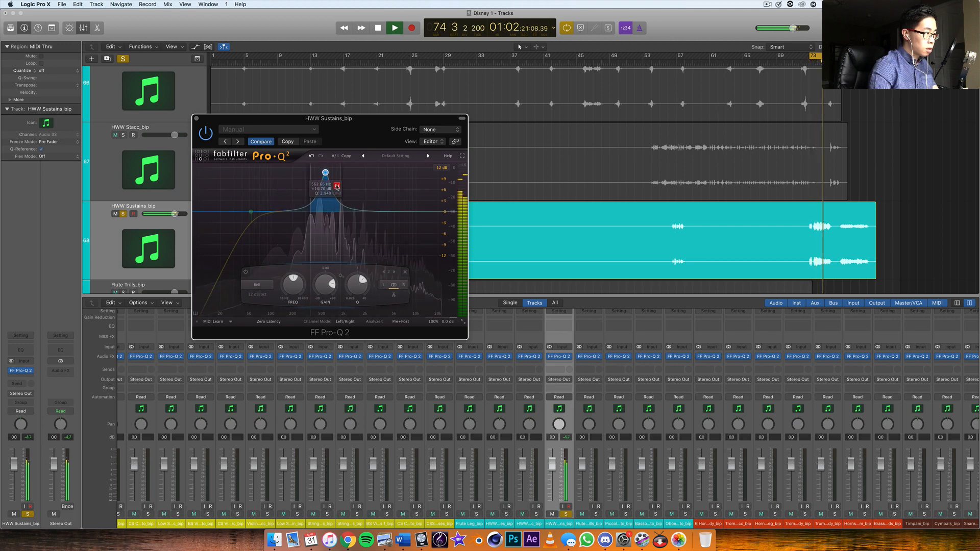
{"action": "left_click_drag", "start_coordinate": [316, 185], "coordinate": [354, 186]}
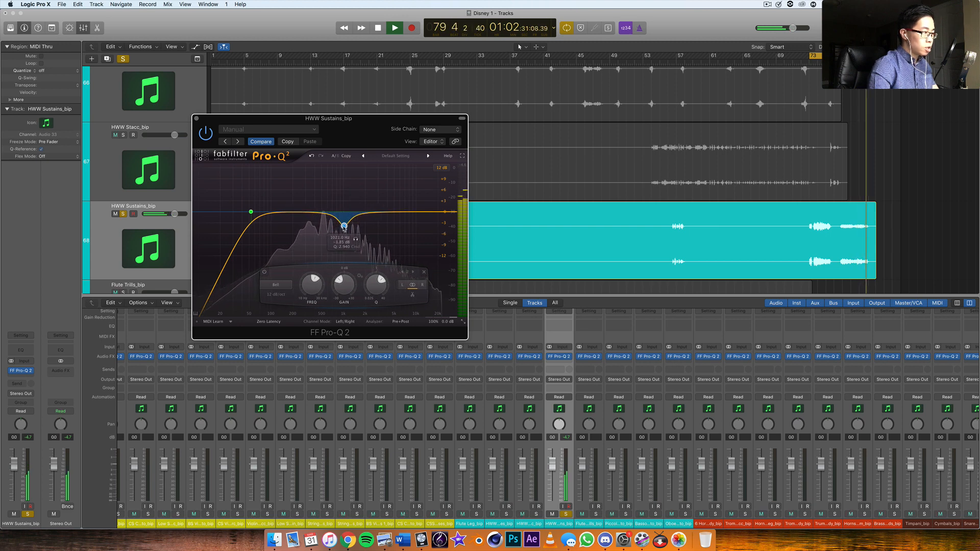
Add bell boosts of about 1.4 dB near 250 Hz and 2.5 dB near 5.5 kHz to the HWW Sustains EQ, and close it.
{"action": "left_click_drag", "start_coordinate": [344, 227], "coordinate": [301, 207]}
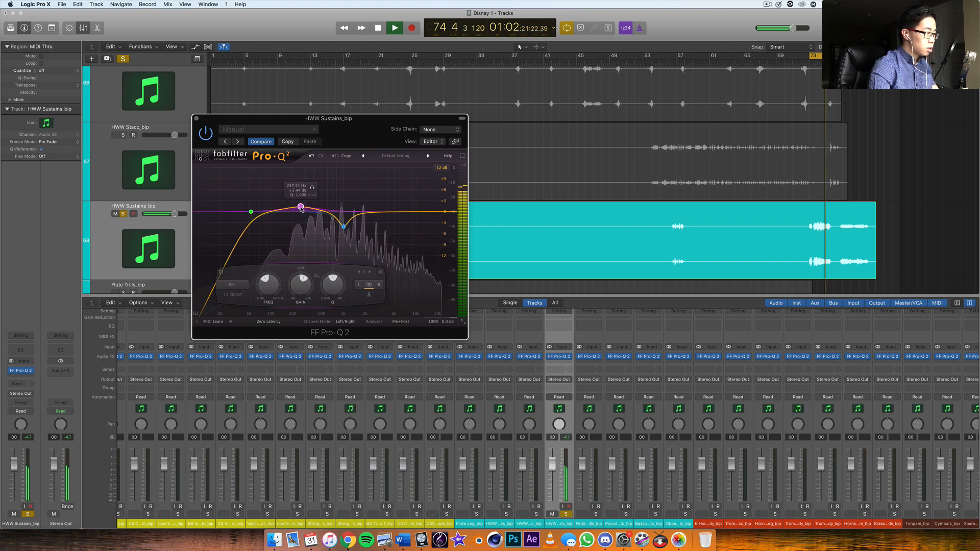
{"action": "mouse_move", "coordinate": [401, 214]}
{"action": "left_mouse_down"}
{"action": "mouse_move", "coordinate": [403, 190]}
{"action": "mouse_move", "coordinate": [402, 204]}
{"action": "left_mouse_up"}
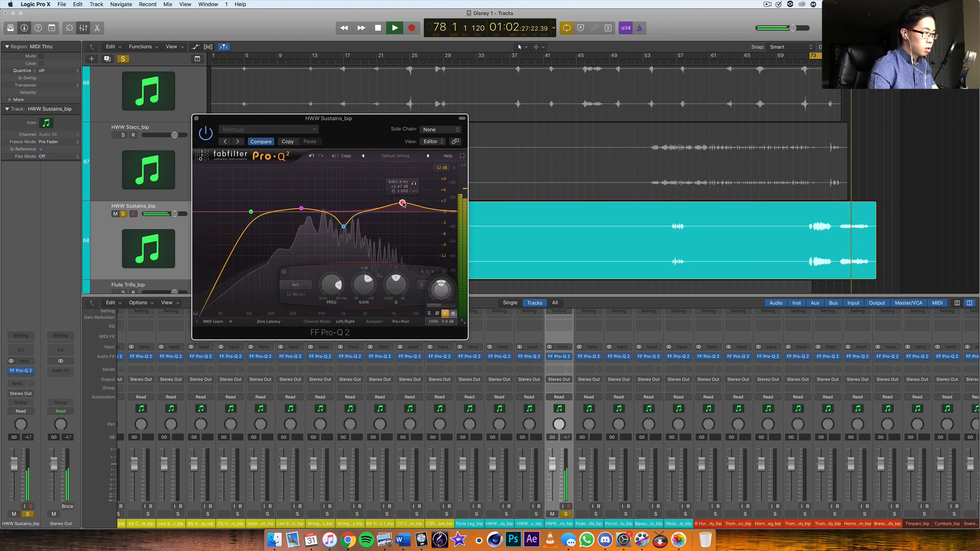
{"action": "key", "text": "super+w"}
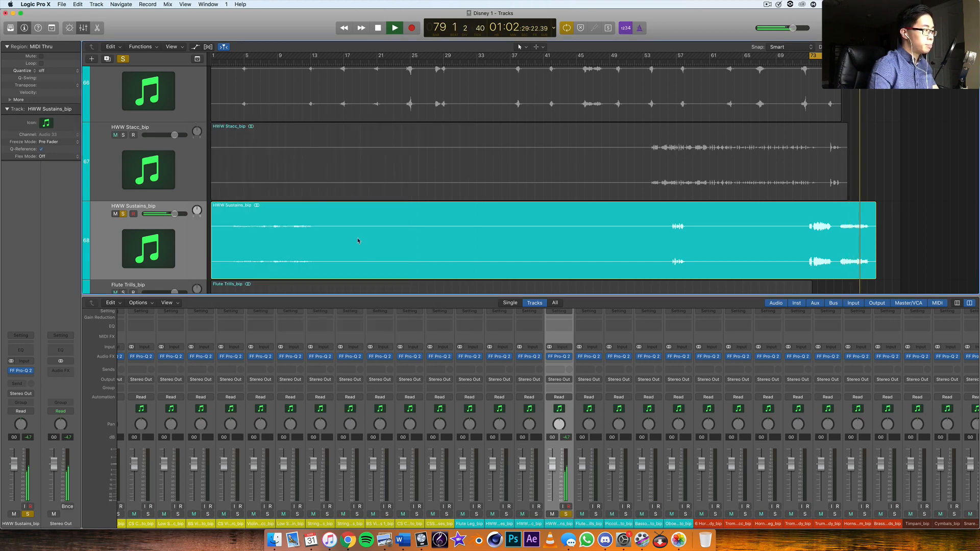
Move the solo to the Flute Trills track and set the cycle range to about bars 67 to 71, where it plays.
{"action": "left_click", "coordinate": [586, 508]}
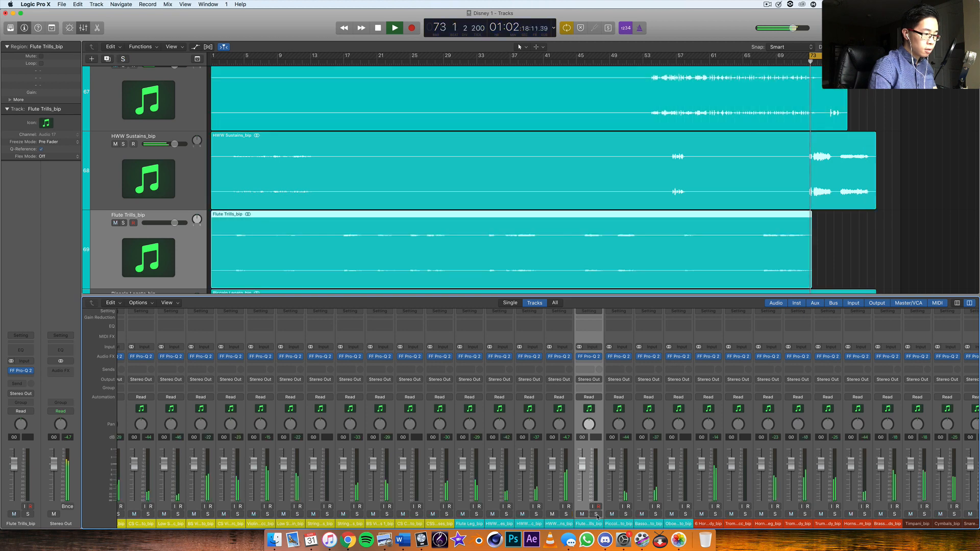
{"action": "left_click", "coordinate": [767, 61]}
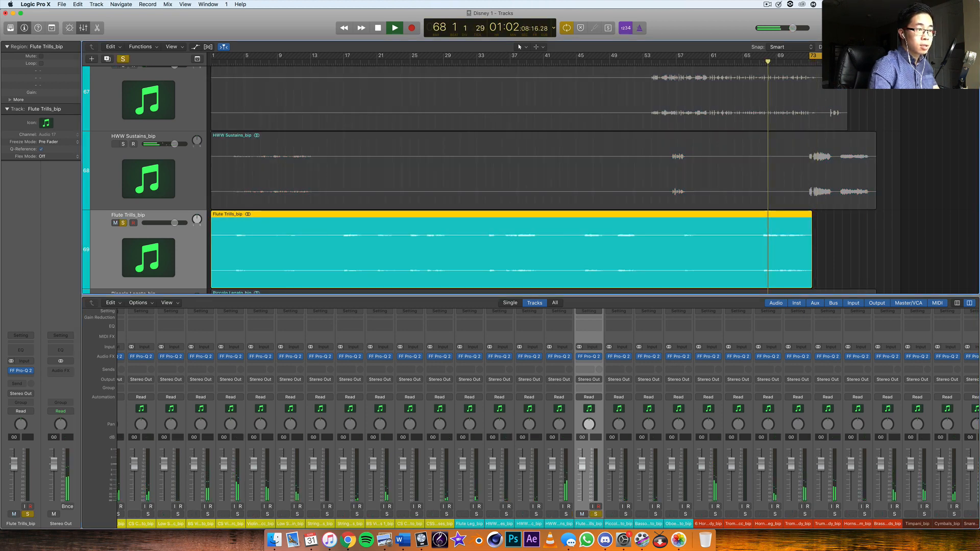
{"action": "left_click_drag", "start_coordinate": [833, 58], "coordinate": [800, 65]}
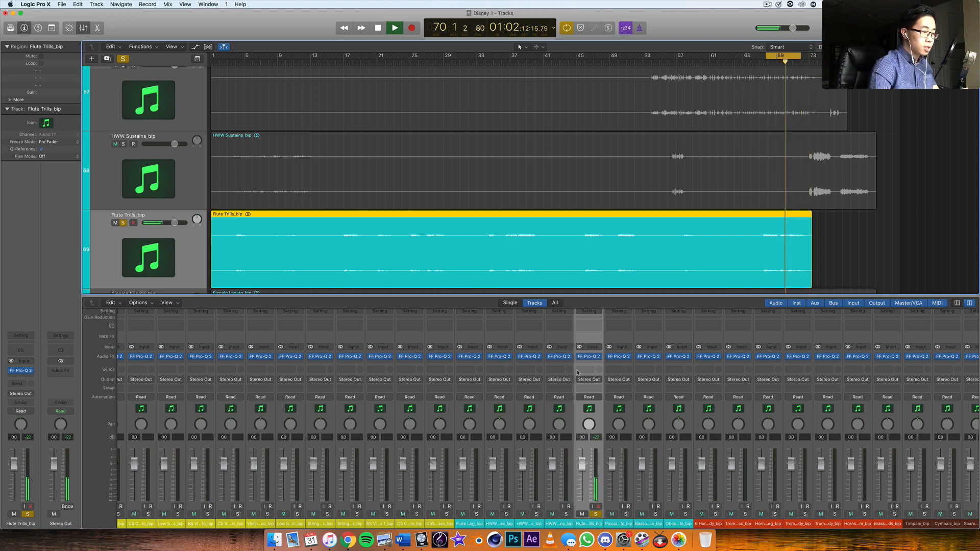
Add a bell boost of about 1.5 dB in the treble of the Flute Trills Pro-Q 2 EQ and close the plug-in.
{"action": "left_click", "coordinate": [588, 356]}
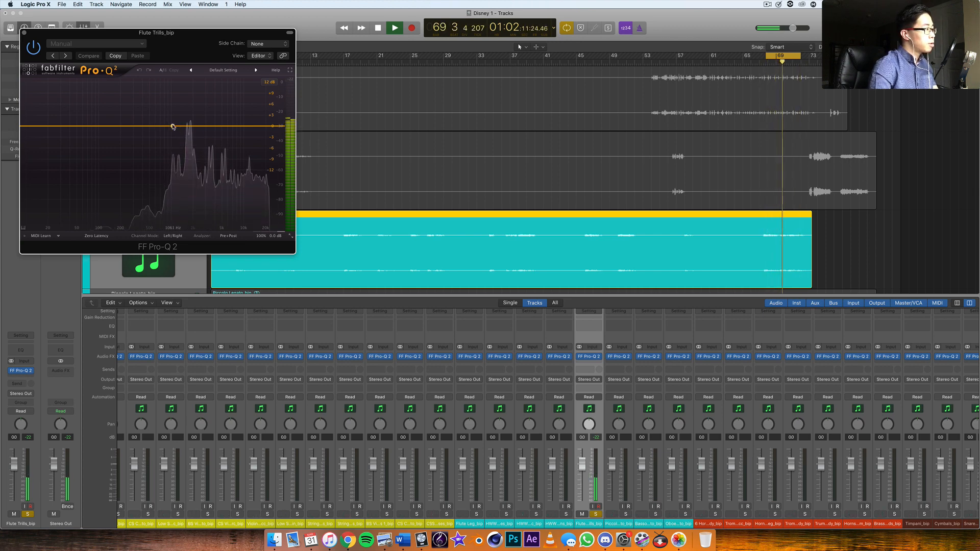
{"action": "left_click_drag", "start_coordinate": [173, 126], "coordinate": [234, 121]}
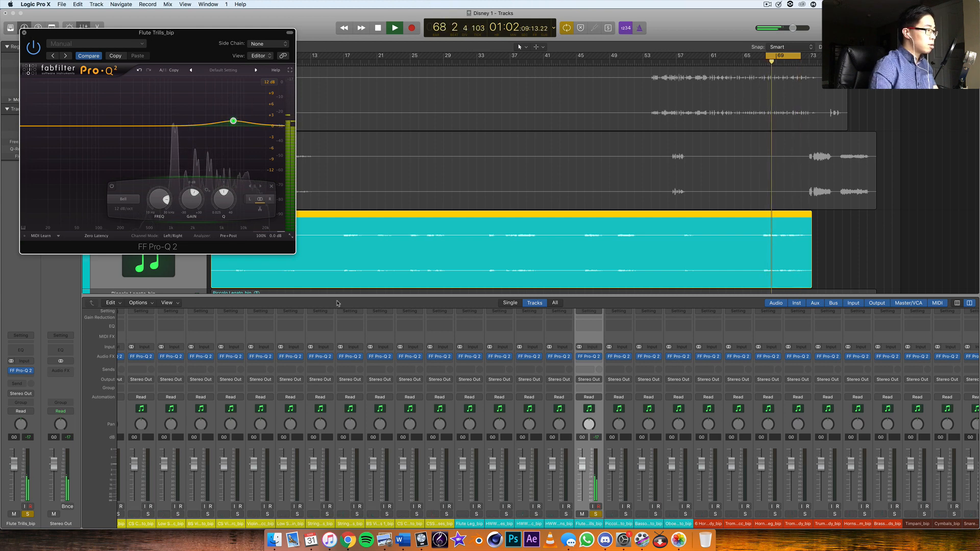
{"action": "left_click", "coordinate": [24, 32]}
Move the solo to the Piccolo Legato track and set the cycle range to about bars 44 to 53.
{"action": "left_click", "coordinate": [609, 509]}
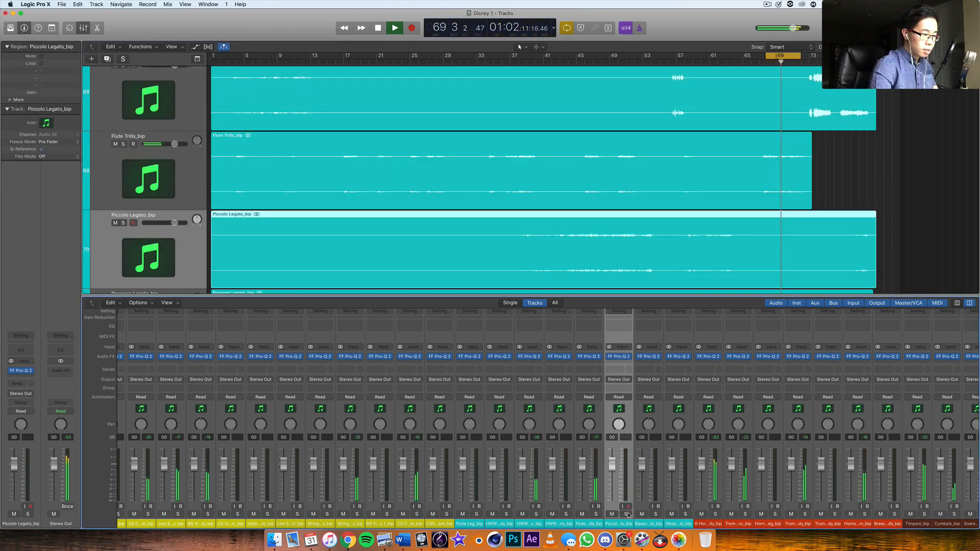
{"action": "left_click", "coordinate": [580, 60]}
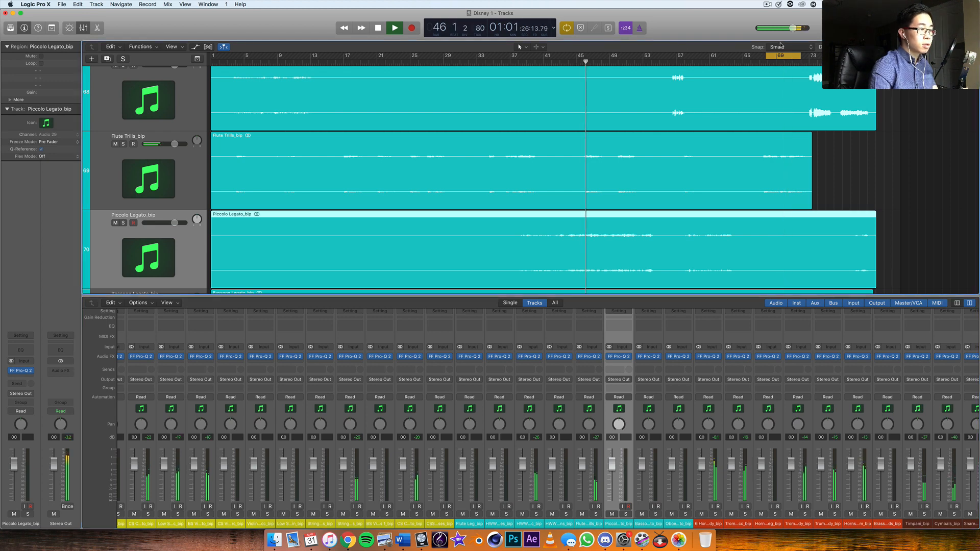
{"action": "left_click_drag", "start_coordinate": [774, 56], "coordinate": [652, 67]}
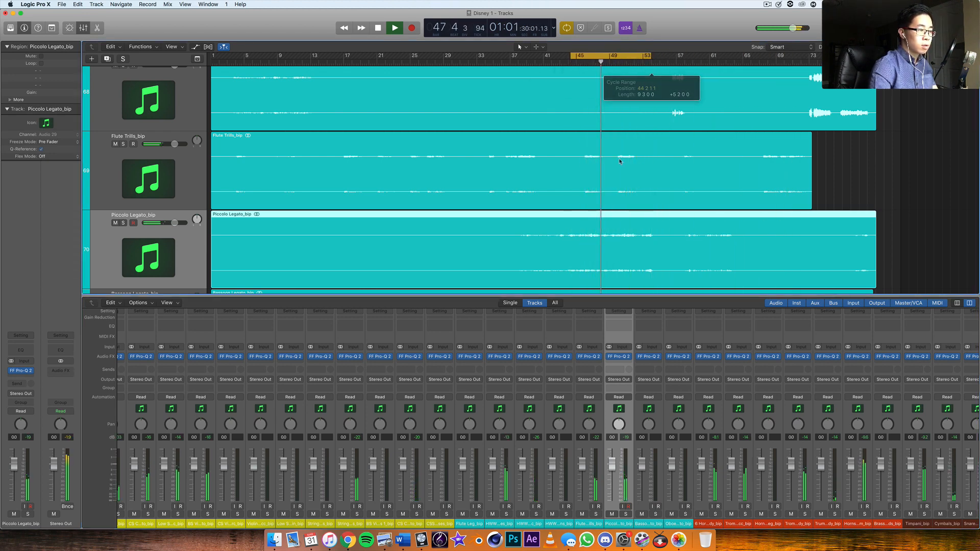
{"action": "left_click", "coordinate": [626, 514]}
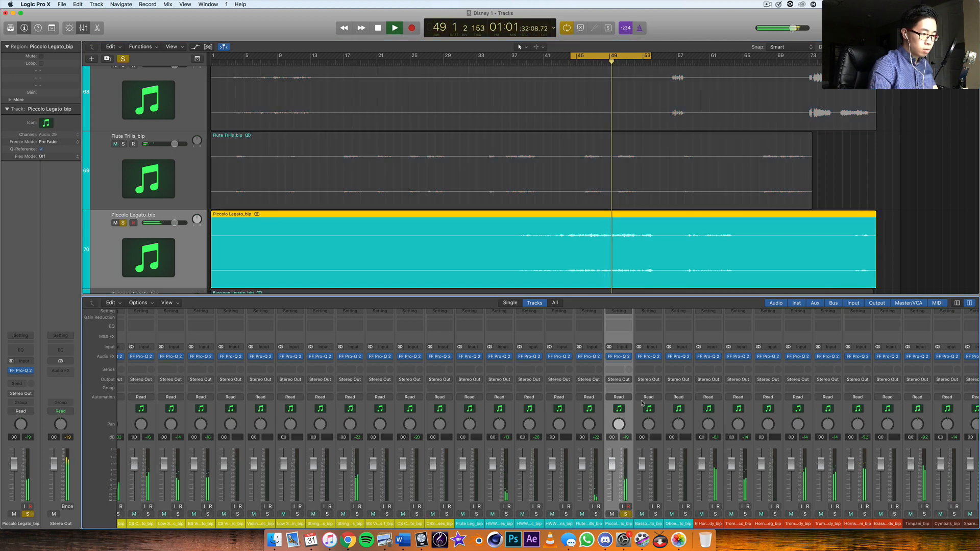
Open the Piccolo Legato track's Pro-Q 2 EQ and add a Low Cut band below the instrument's range.
{"action": "left_click", "coordinate": [618, 356]}
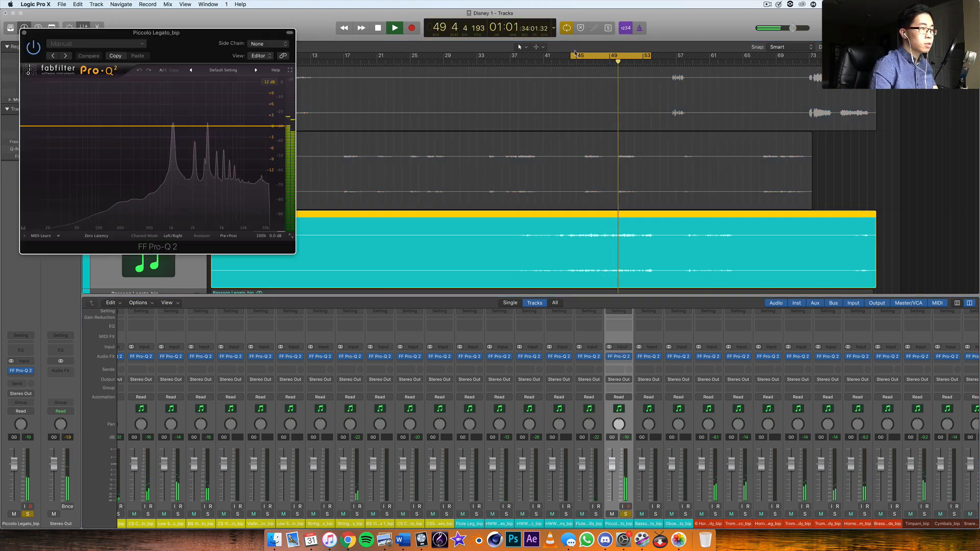
{"action": "left_click", "coordinate": [132, 128]}
{"action": "left_click", "coordinate": [64, 198]}
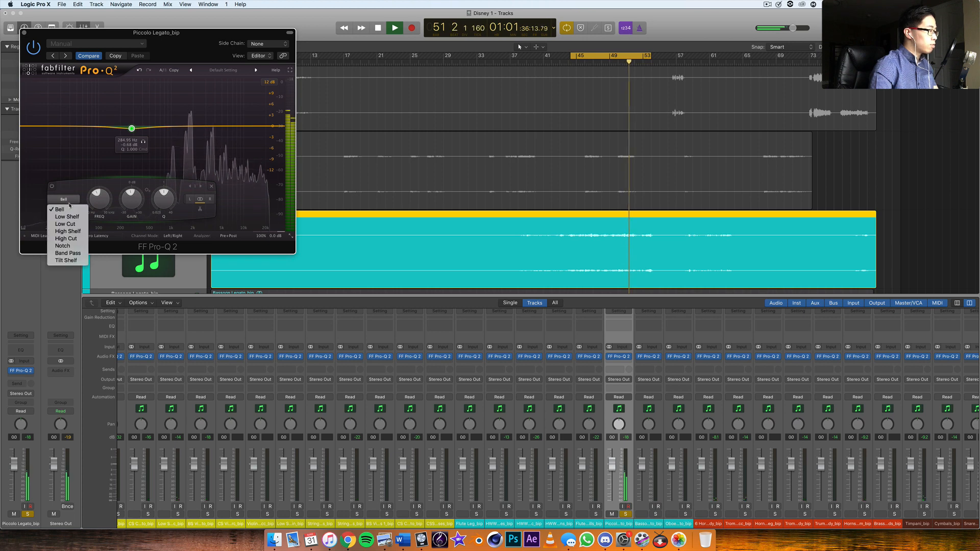
{"action": "left_click", "coordinate": [64, 213]}
Sweep a narrow boosted bell band through the Piccolo Legato mids and highs and settle it as a boost of about 2 dB in the treble.
{"action": "left_click_drag", "start_coordinate": [132, 128], "coordinate": [178, 88]}
{"action": "left_click", "coordinate": [148, 111]}
{"action": "left_click_drag", "start_coordinate": [207, 205], "coordinate": [206, 192]}
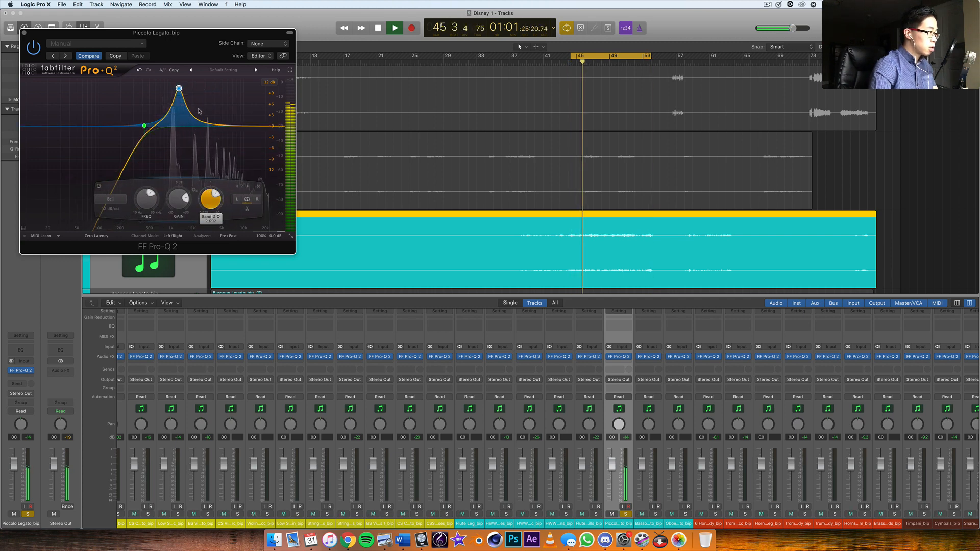
{"action": "left_click_drag", "start_coordinate": [179, 90], "coordinate": [214, 94]}
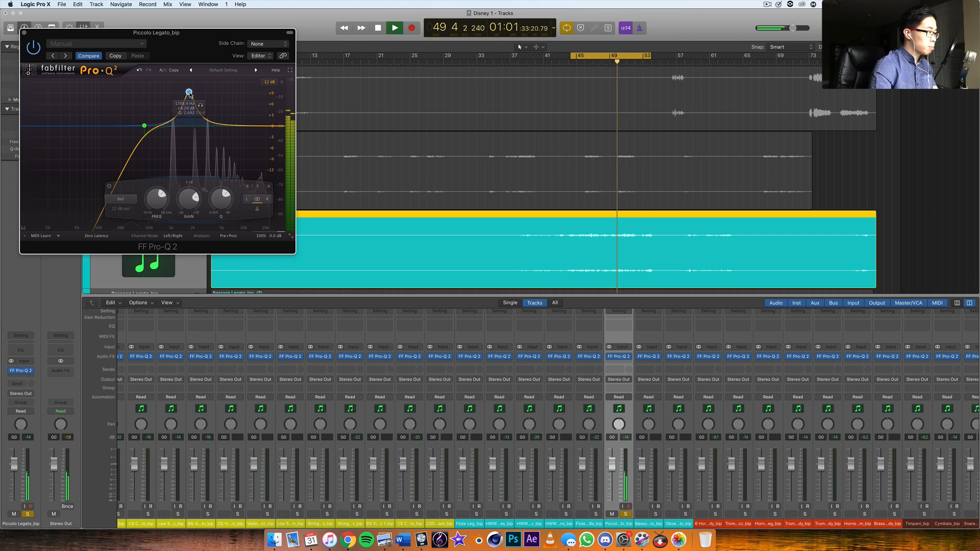
{"action": "left_click_drag", "start_coordinate": [191, 95], "coordinate": [194, 97]}
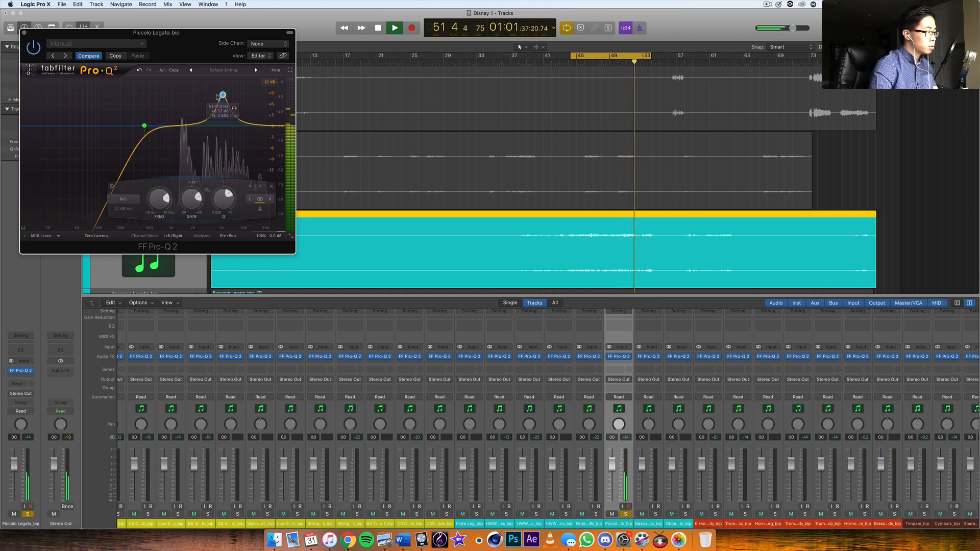
{"action": "mouse_move", "coordinate": [217, 97]}
{"action": "left_mouse_down"}
{"action": "mouse_move", "coordinate": [198, 96]}
{"action": "mouse_move", "coordinate": [233, 96]}
{"action": "left_mouse_up"}
{"action": "left_click_drag", "start_coordinate": [244, 96], "coordinate": [249, 121]}
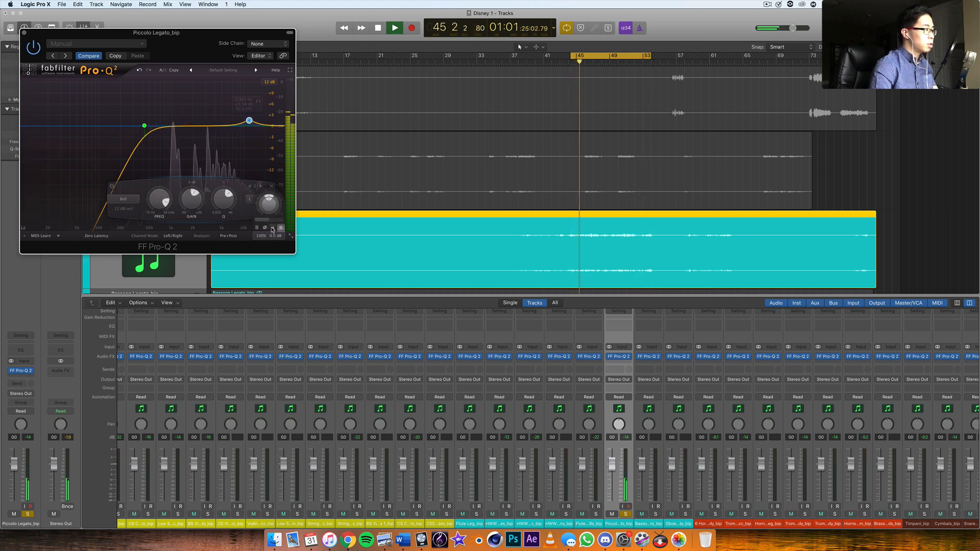
{"action": "left_click_drag", "start_coordinate": [249, 120], "coordinate": [242, 117]}
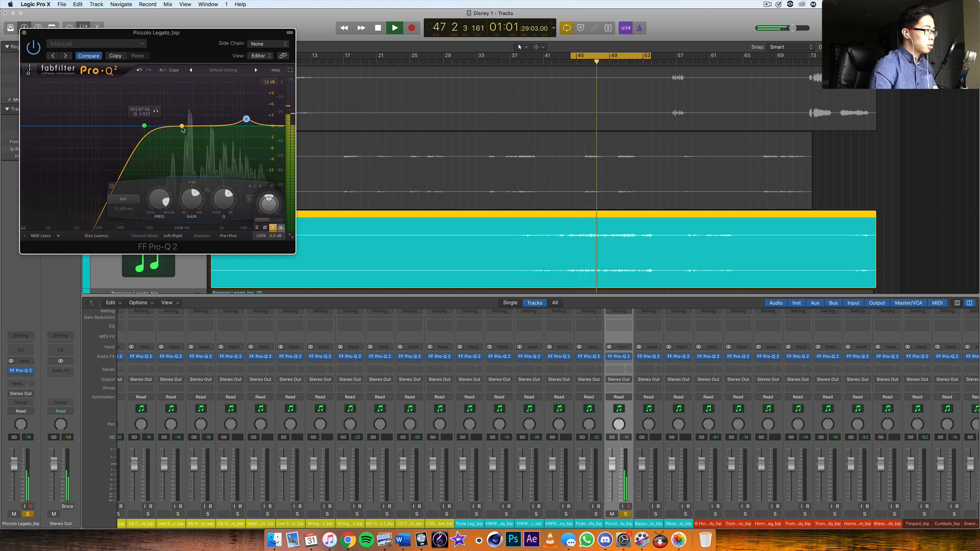
Try a wide bell boost of about 8 dB near 1.35 kHz in the Piccolo Legato EQ and delete that band.
{"action": "left_click_drag", "start_coordinate": [175, 125], "coordinate": [181, 98]}
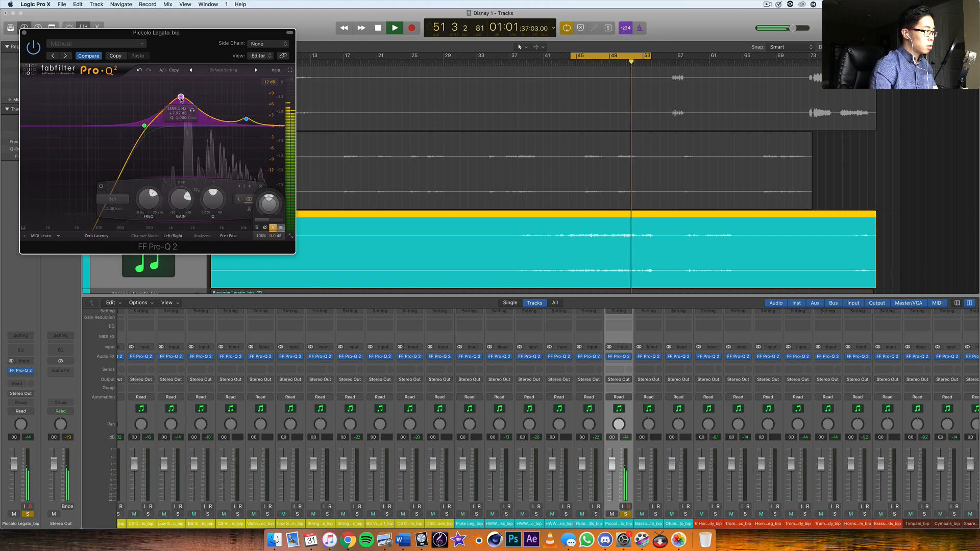
{"action": "right_click", "coordinate": [181, 98]}
{"action": "left_click", "coordinate": [204, 138]}
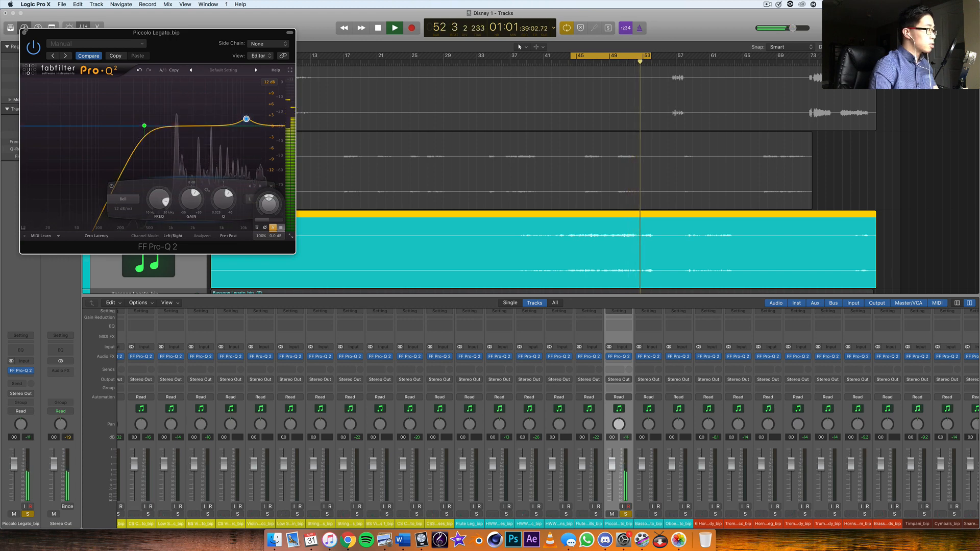
Move the solo to the Bassoon Legato track and set the cycle range to about bars 58 to 63.
{"action": "key", "text": "super+w"}
{"action": "left_click", "coordinate": [643, 506]}
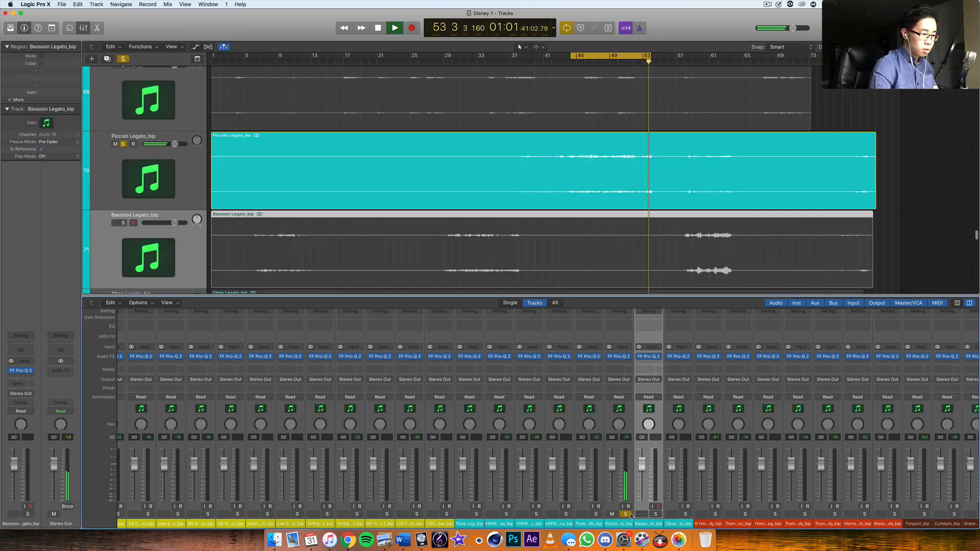
{"action": "left_click", "coordinate": [683, 63]}
{"action": "left_click_drag", "start_coordinate": [636, 56], "coordinate": [728, 69]}
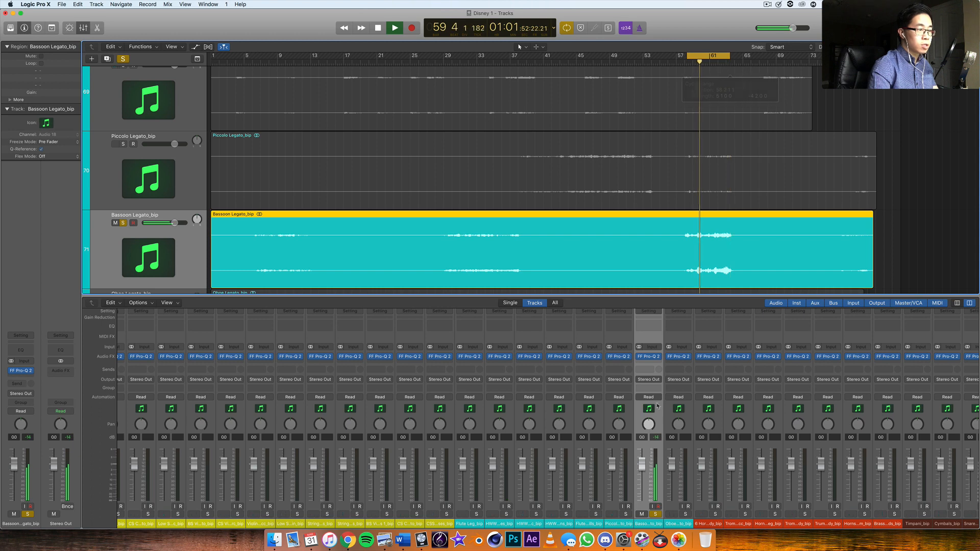
Open the Bassoon Legato track's Pro-Q 2 EQ and add a Low Cut band below the instrument's range.
{"action": "left_click", "coordinate": [649, 356]}
{"action": "left_click_drag", "start_coordinate": [156, 32], "coordinate": [341, 98]}
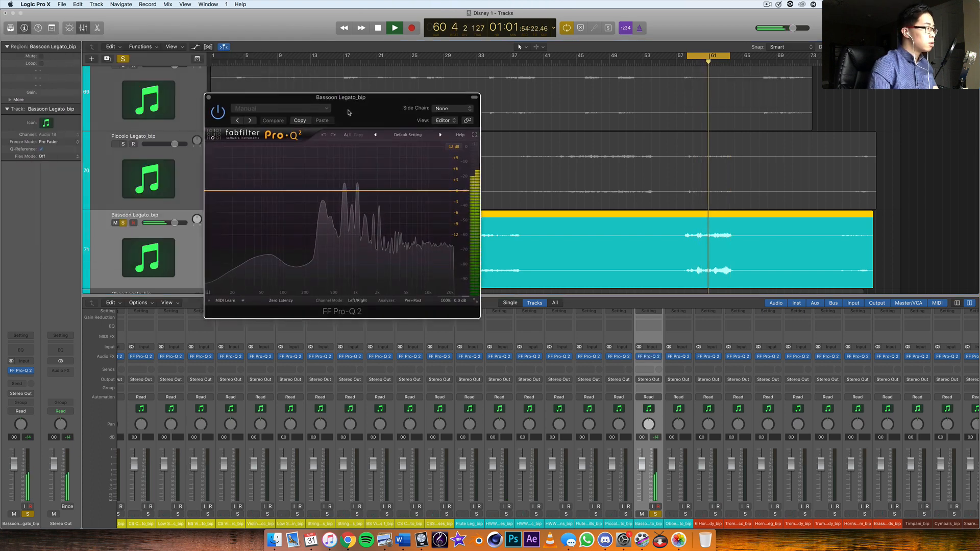
{"action": "left_click", "coordinate": [290, 200]}
{"action": "left_click", "coordinate": [230, 264]}
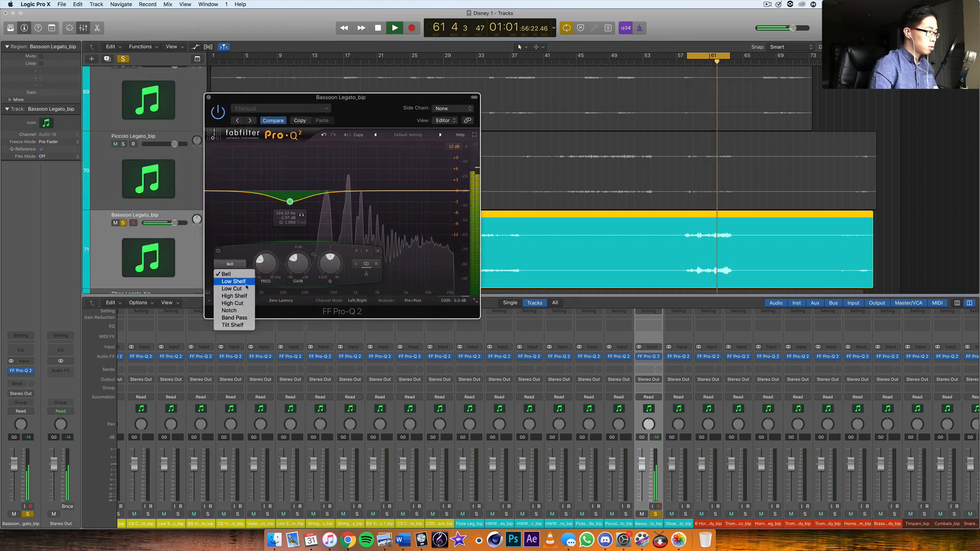
{"action": "left_click", "coordinate": [229, 285]}
Sweep boosted bells through the Bassoon Legato EQ, settling on a cut of about 3 dB near 1.3 kHz and a 2 dB low-mid boost.
{"action": "left_click_drag", "start_coordinate": [308, 177], "coordinate": [328, 155]}
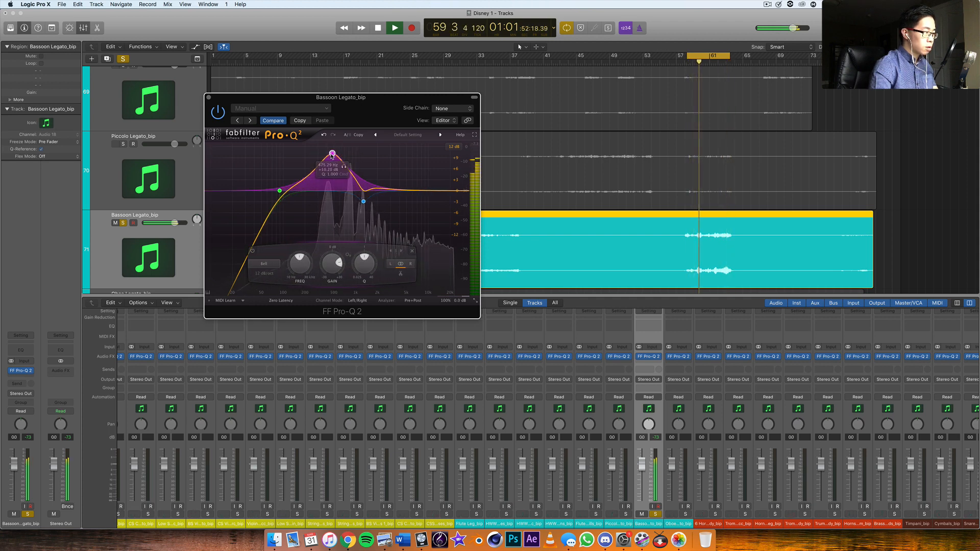
{"action": "left_click_drag", "start_coordinate": [336, 160], "coordinate": [405, 163]}
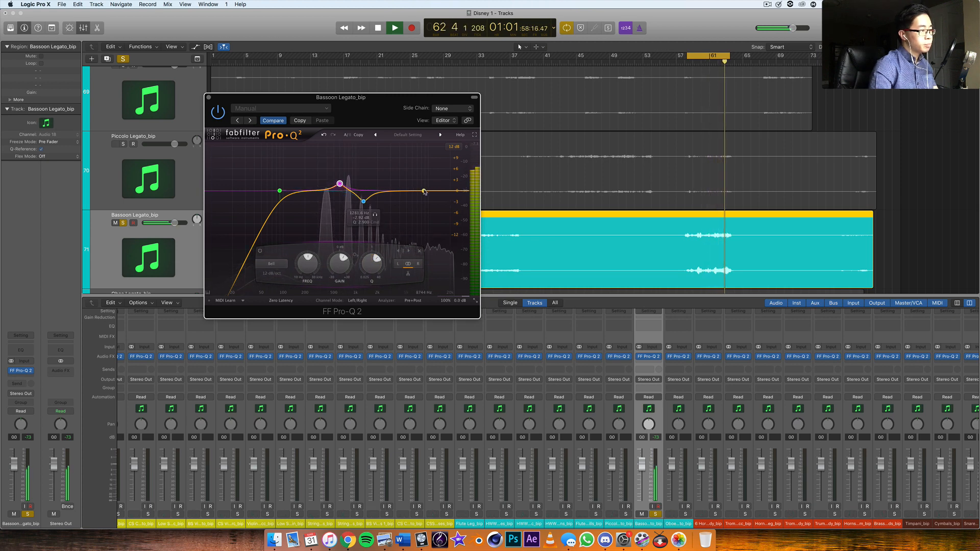
Try an additional bell band near 3.5 kHz in the Bassoon Legato EQ and delete that band.
{"action": "left_click_drag", "start_coordinate": [424, 192], "coordinate": [395, 190]}
{"action": "right_click", "coordinate": [395, 190]}
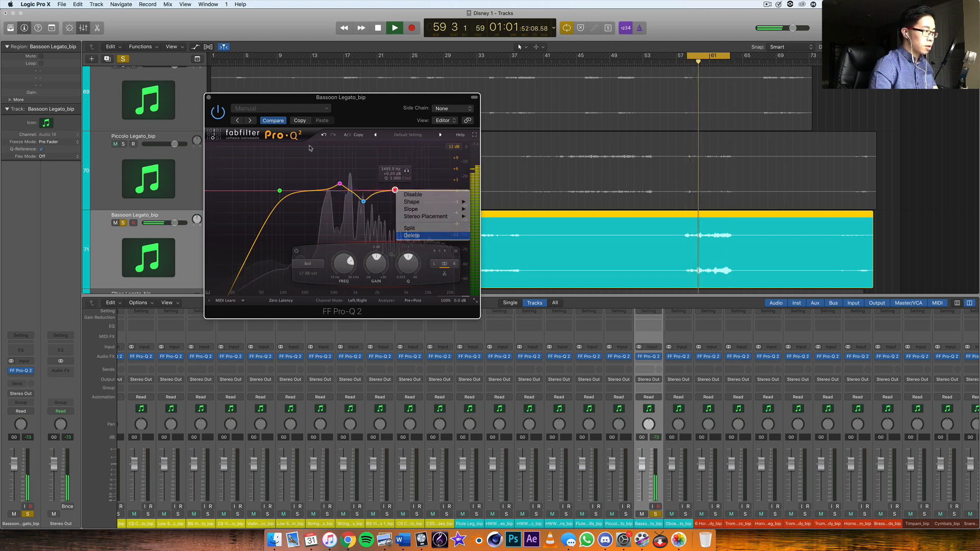
{"action": "left_click", "coordinate": [411, 235]}
Move the solo to the Oboe Legato track, set the cycle range to about bars 29 to 38 and restart playback there.
{"action": "key", "text": "super+w"}
{"action": "left_click", "coordinate": [668, 517]}
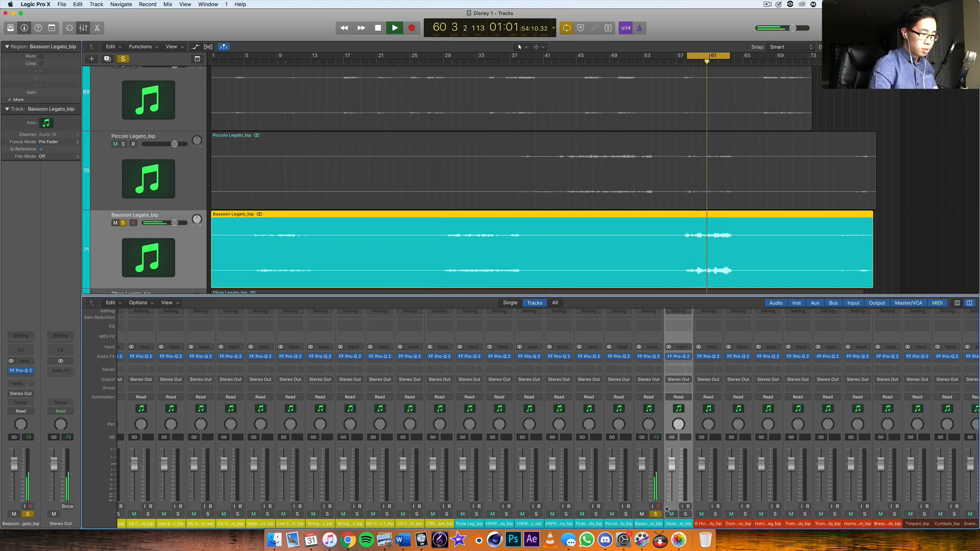
{"action": "left_click", "coordinate": [655, 514]}
{"action": "left_click", "coordinate": [684, 515]}
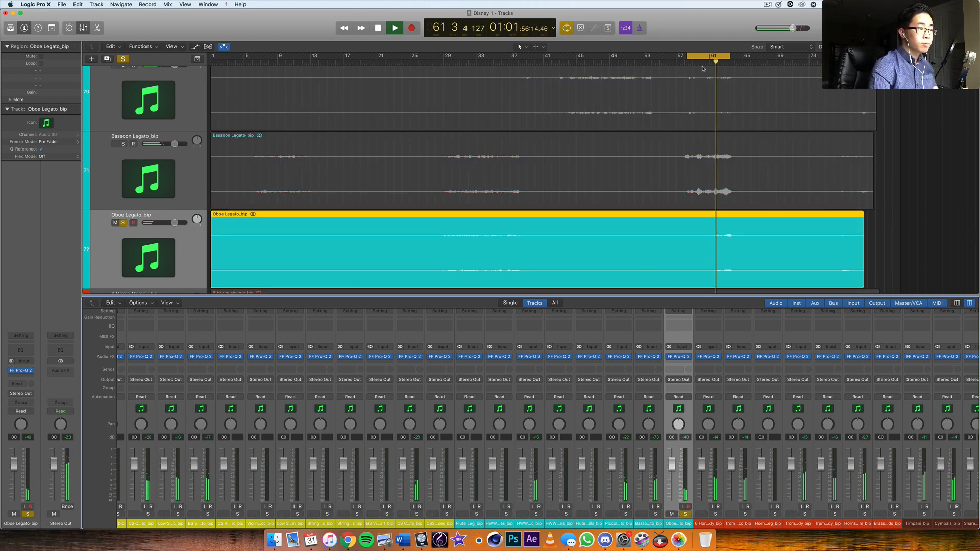
{"action": "left_click_drag", "start_coordinate": [688, 57], "coordinate": [518, 69]}
{"action": "key", "text": "space"}
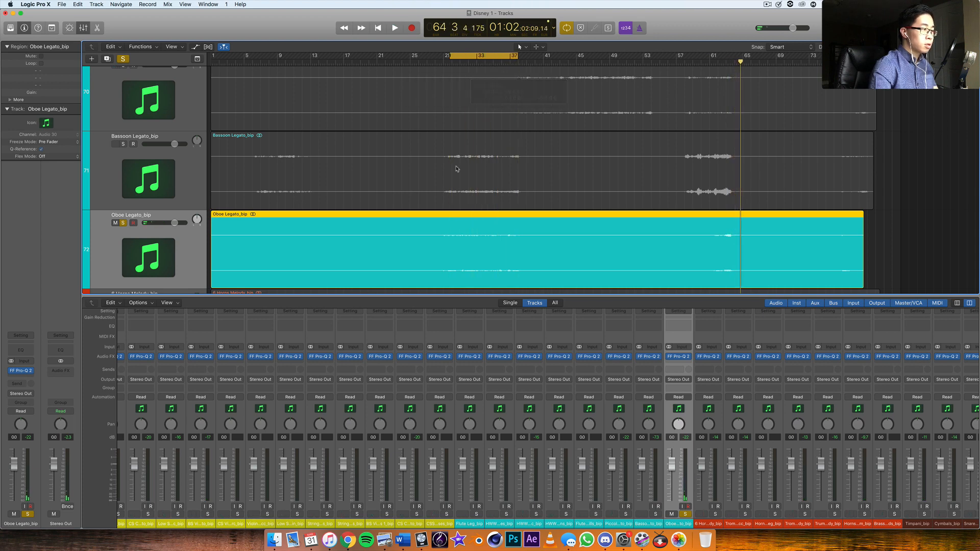
{"action": "key", "text": "space"}
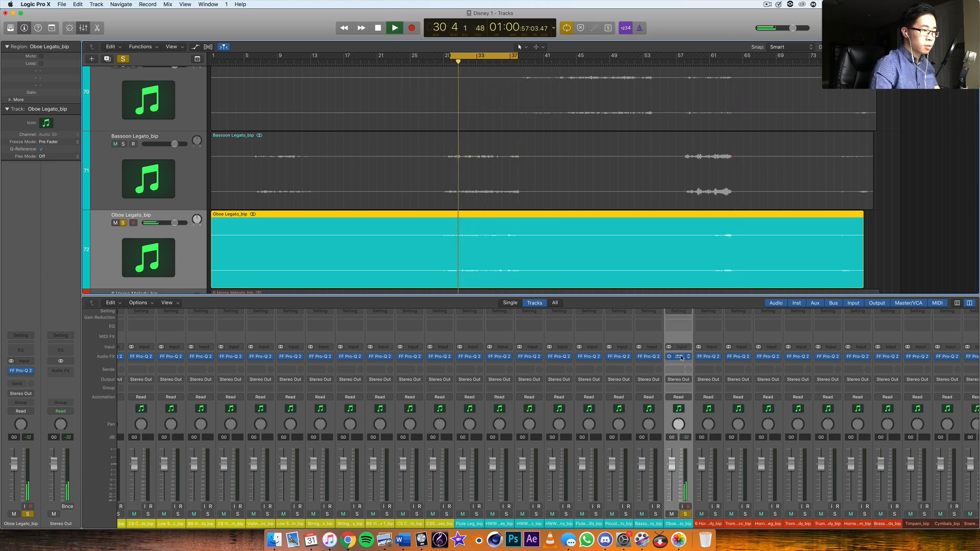
In the Oboe Legato track's Pro-Q 2 EQ, add a bell boost of about 2 dB near 9 kHz and a Low Cut band in the lows.
{"action": "left_click_drag", "start_coordinate": [168, 50], "coordinate": [328, 86]}
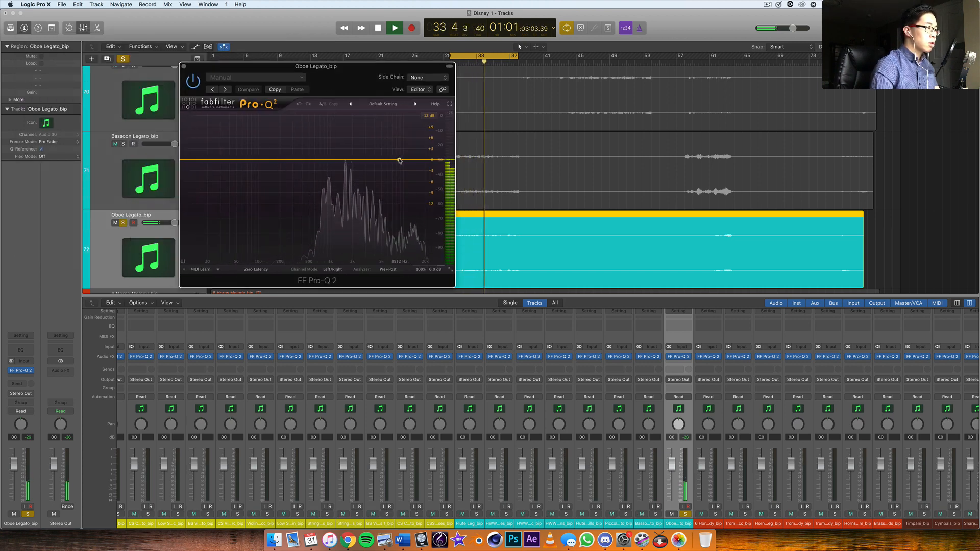
{"action": "mouse_move", "coordinate": [399, 161]}
{"action": "left_mouse_down"}
{"action": "mouse_move", "coordinate": [389, 128]}
{"action": "mouse_move", "coordinate": [375, 129]}
{"action": "mouse_move", "coordinate": [400, 154]}
{"action": "left_mouse_up"}
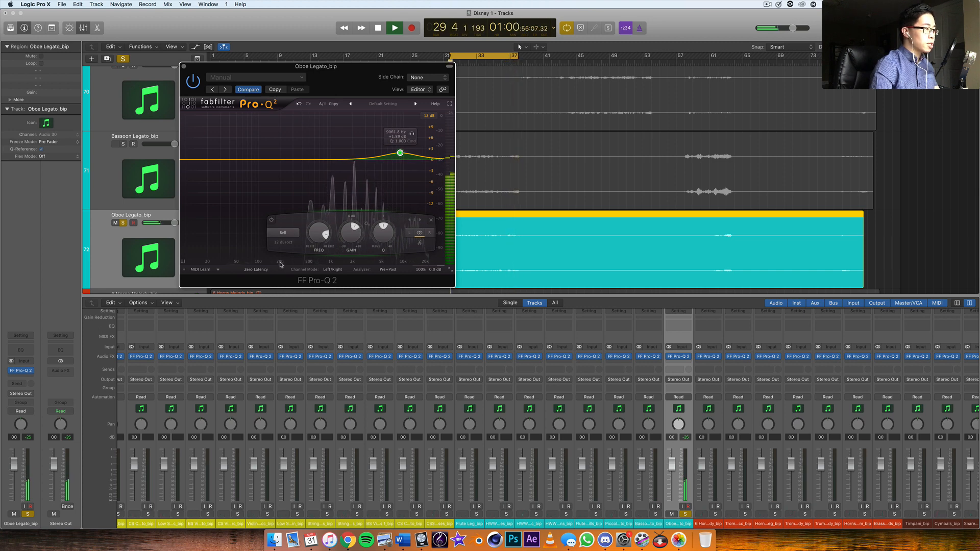
{"action": "left_click_drag", "start_coordinate": [268, 159], "coordinate": [276, 165]}
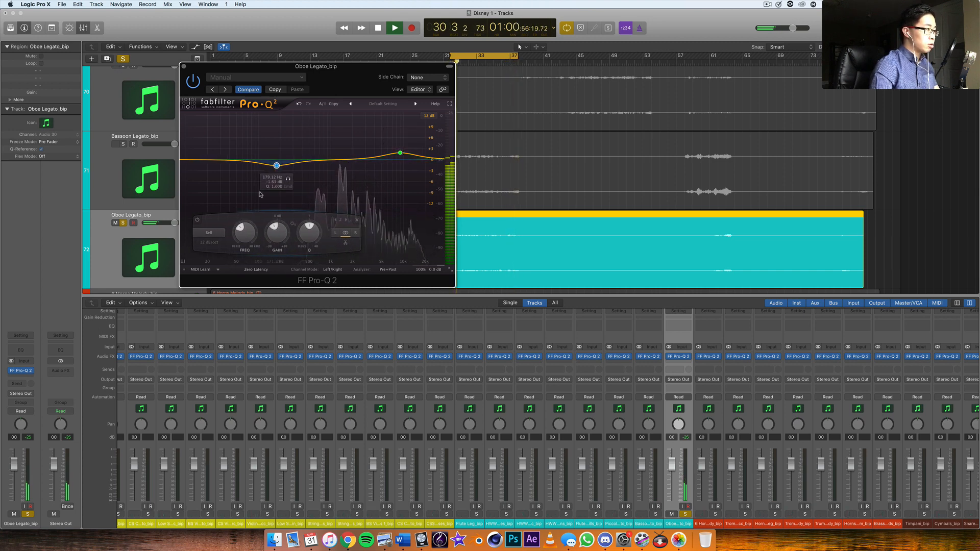
{"action": "left_click", "coordinate": [208, 232]}
{"action": "left_click", "coordinate": [210, 258]}
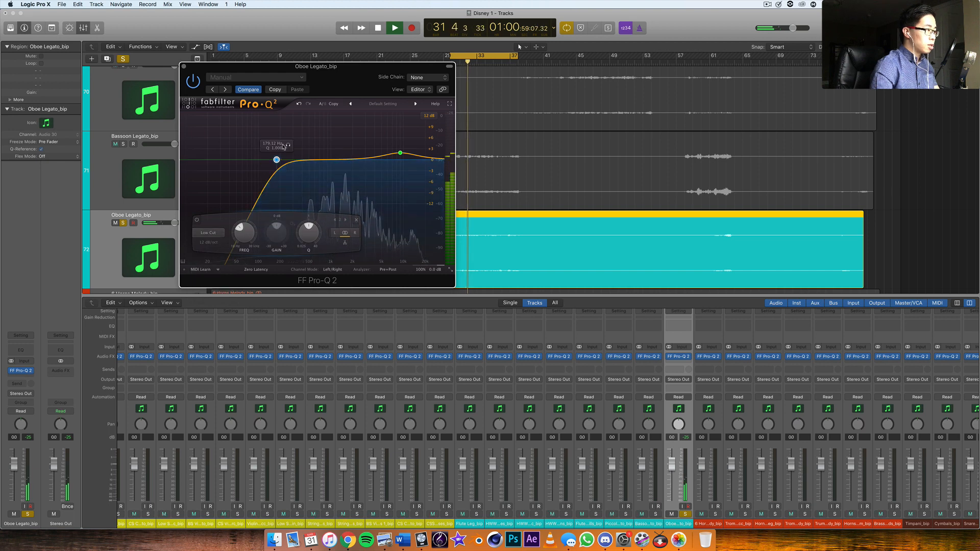
{"action": "left_click_drag", "start_coordinate": [290, 146], "coordinate": [302, 146]}
Move the solo to the 6 Horns Melody track and set the cycle range to about bars 37 to 54.
{"action": "left_click", "coordinate": [183, 67]}
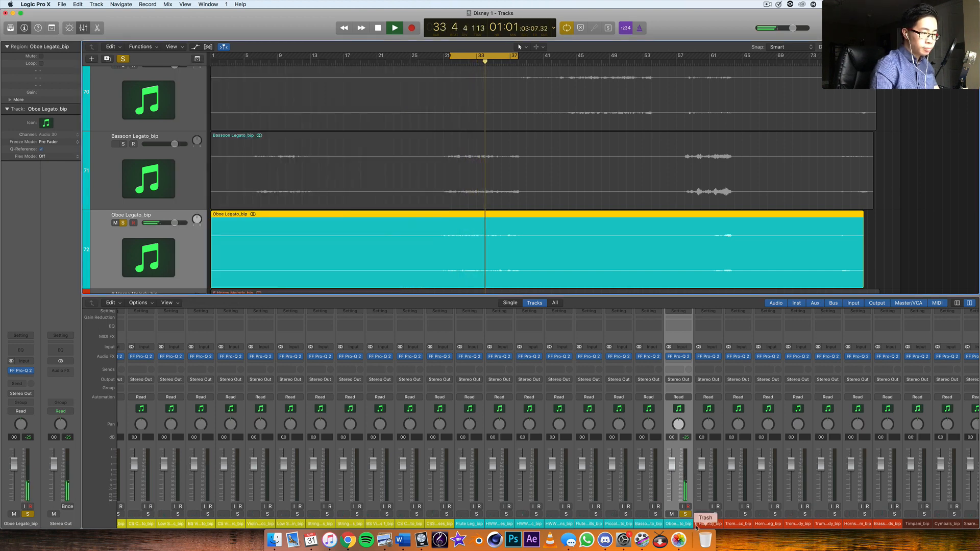
{"action": "left_click", "coordinate": [712, 518]}
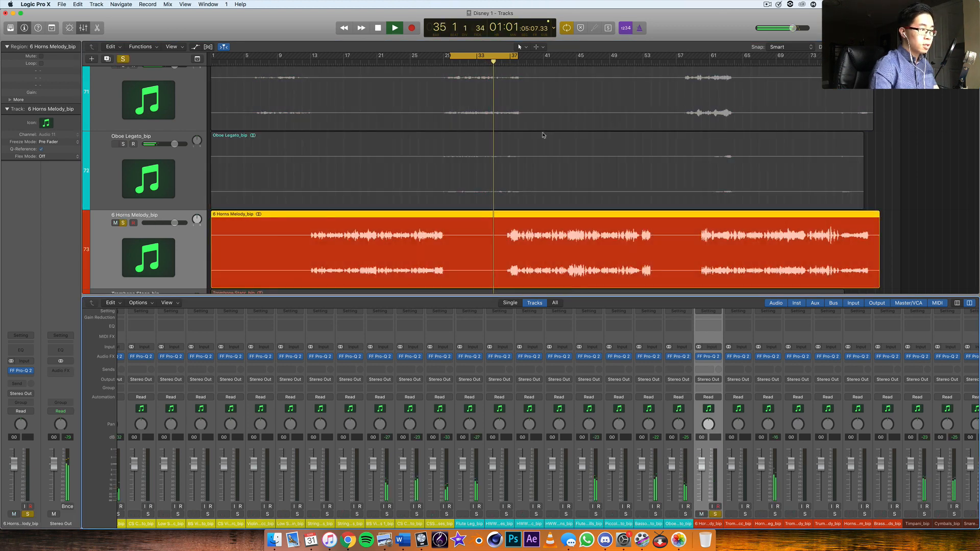
{"action": "left_click_drag", "start_coordinate": [497, 56], "coordinate": [651, 77]}
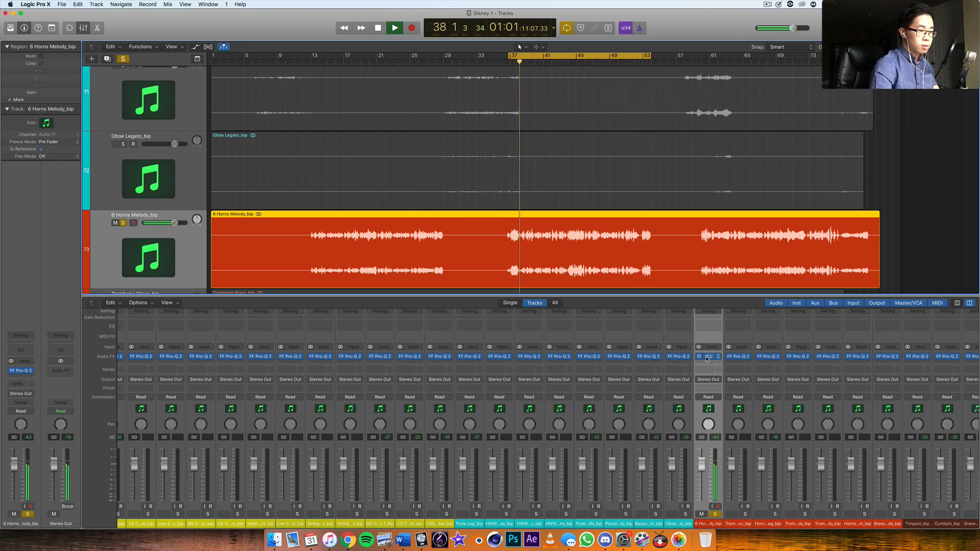
Add a Low Cut band below the instruments' range in the 6 Horns Melody track's Pro-Q 2 EQ.
{"action": "left_click_drag", "start_coordinate": [189, 29], "coordinate": [443, 166]}
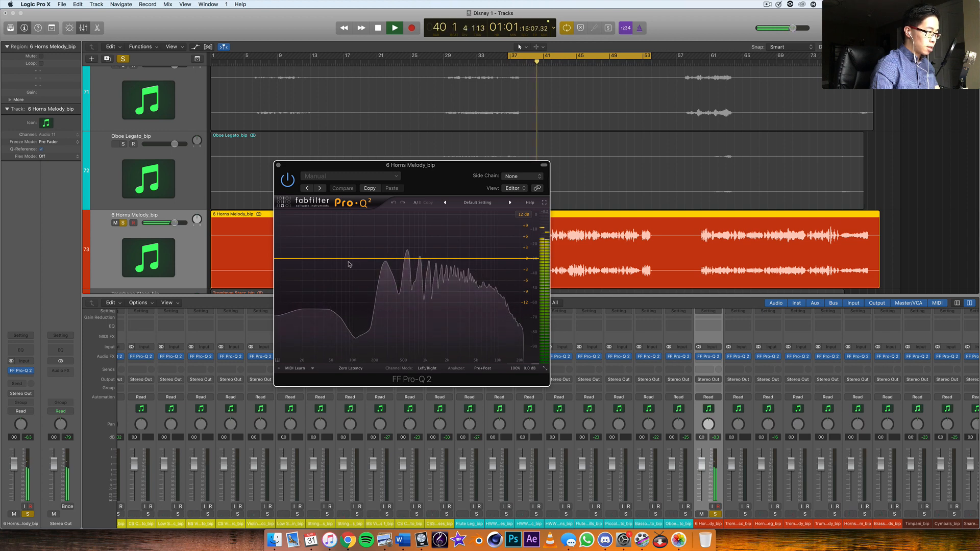
{"action": "left_click_drag", "start_coordinate": [348, 263], "coordinate": [355, 265]}
{"action": "left_click", "coordinate": [316, 335]}
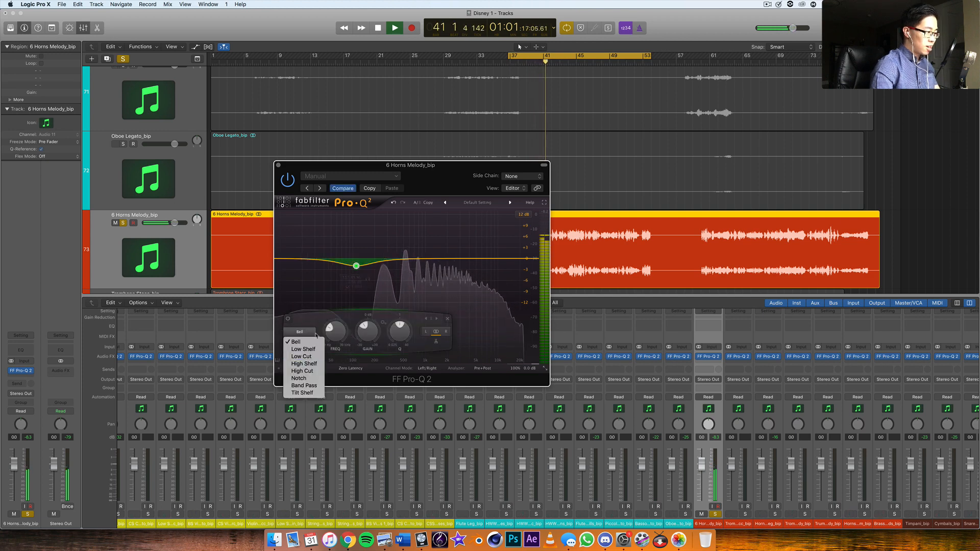
{"action": "left_click", "coordinate": [301, 357]}
Sweep a narrow bell through the 6 Horns Melody EQ, settle it as a 5 dB cut near 760 Hz and add a 2 dB boost near 4.5 kHz.
{"action": "left_click_drag", "start_coordinate": [367, 246], "coordinate": [396, 215]}
{"action": "left_click_drag", "start_coordinate": [427, 331], "coordinate": [428, 318]}
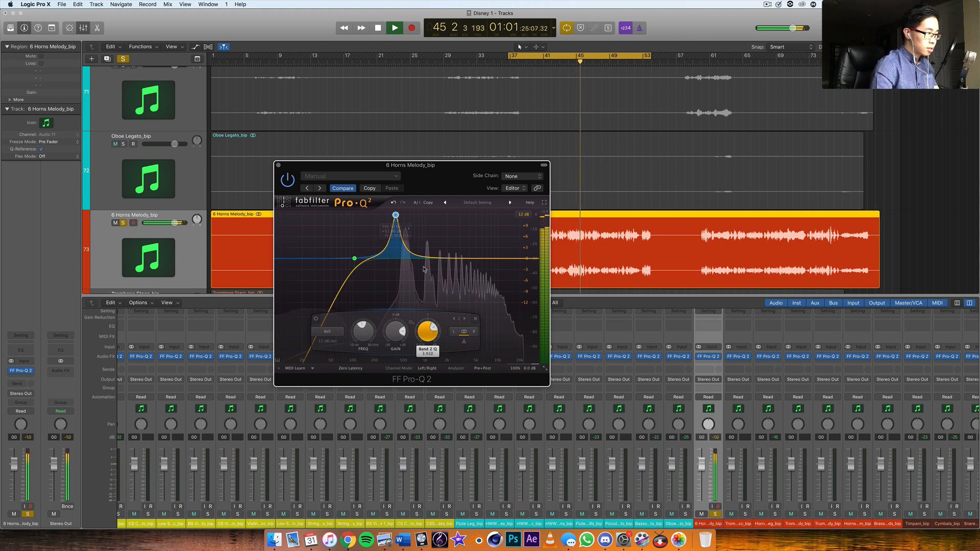
{"action": "left_click_drag", "start_coordinate": [395, 215], "coordinate": [418, 279]}
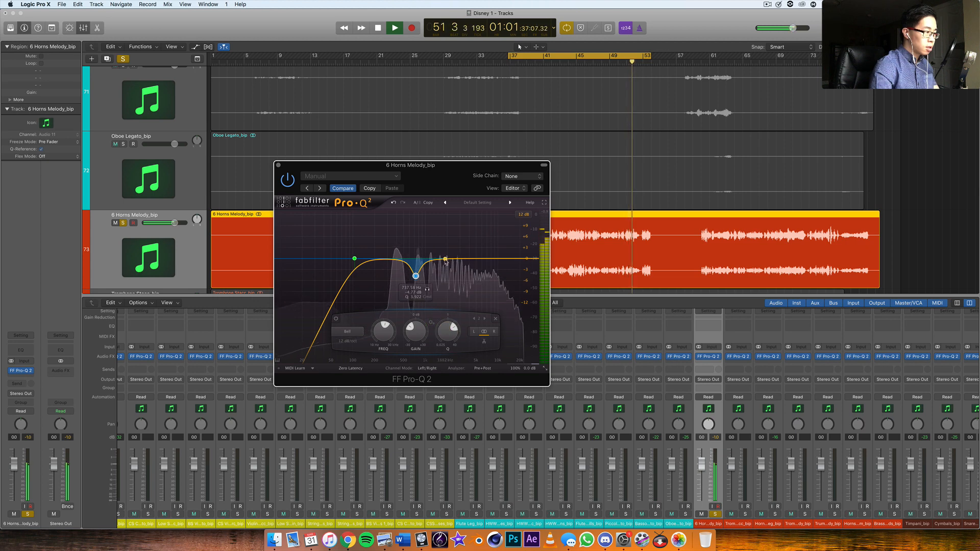
{"action": "left_click_drag", "start_coordinate": [449, 255], "coordinate": [474, 254]}
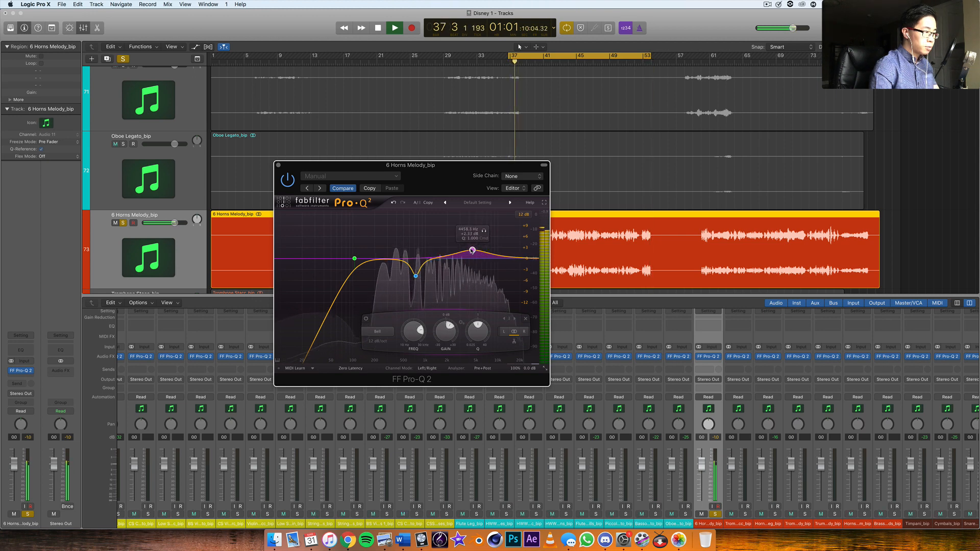
{"action": "left_click_drag", "start_coordinate": [388, 259], "coordinate": [393, 230]}
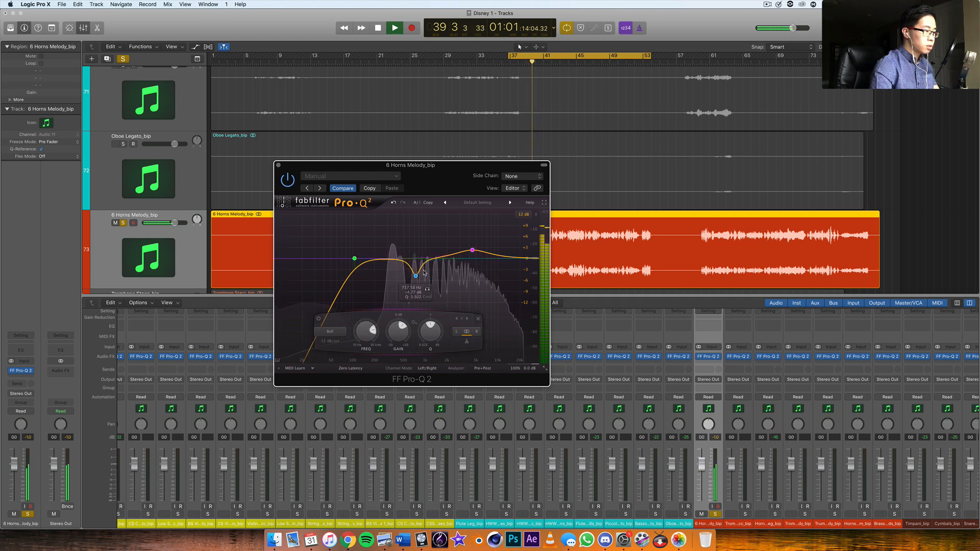
Close the 6 Horns Melody EQ and move the solo to the Trombone Stacc track.
{"action": "left_click", "coordinate": [279, 165]}
{"action": "key", "text": "Down"}
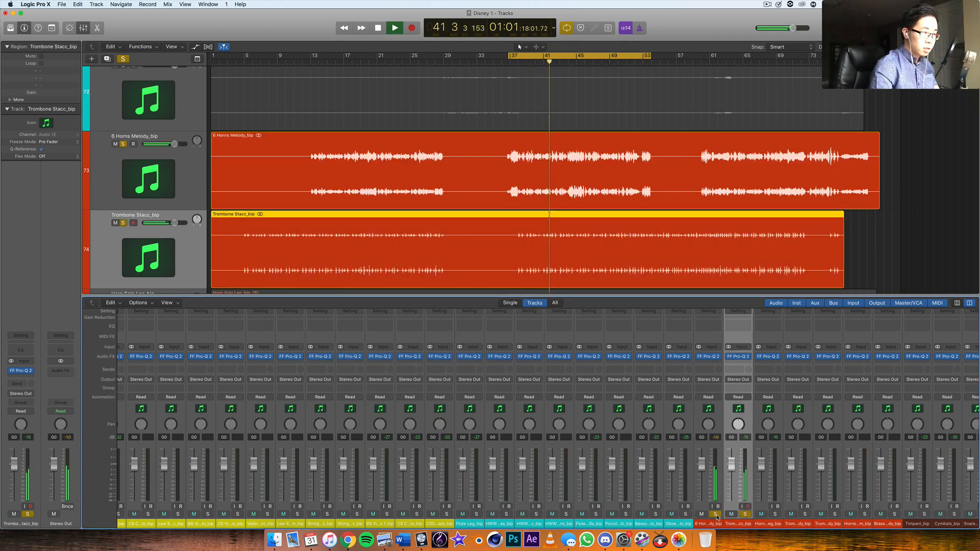
{"action": "left_click", "coordinate": [716, 514]}
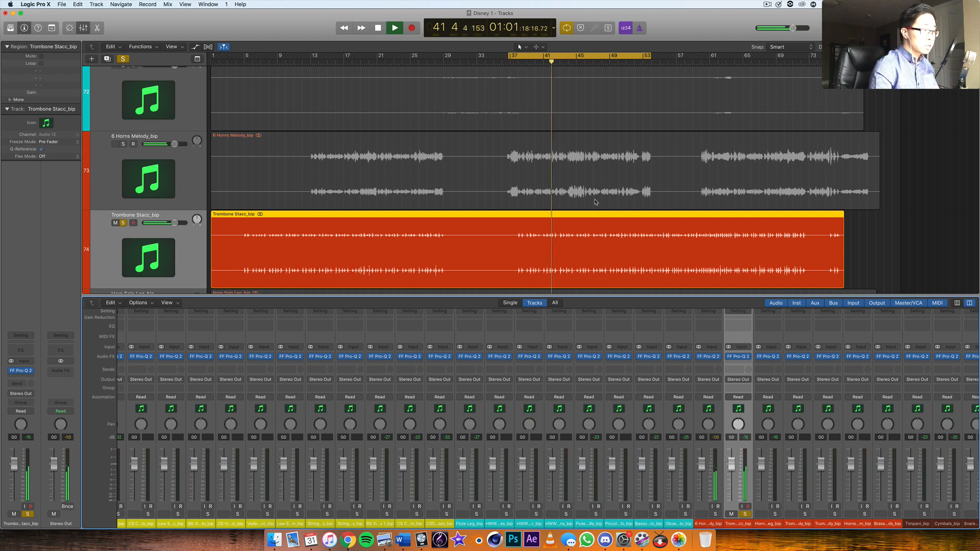
Open the Trombone Stacc track's Pro-Q 2 EQ and add a Low Cut band at about 44 Hz.
{"action": "left_click", "coordinate": [739, 357]}
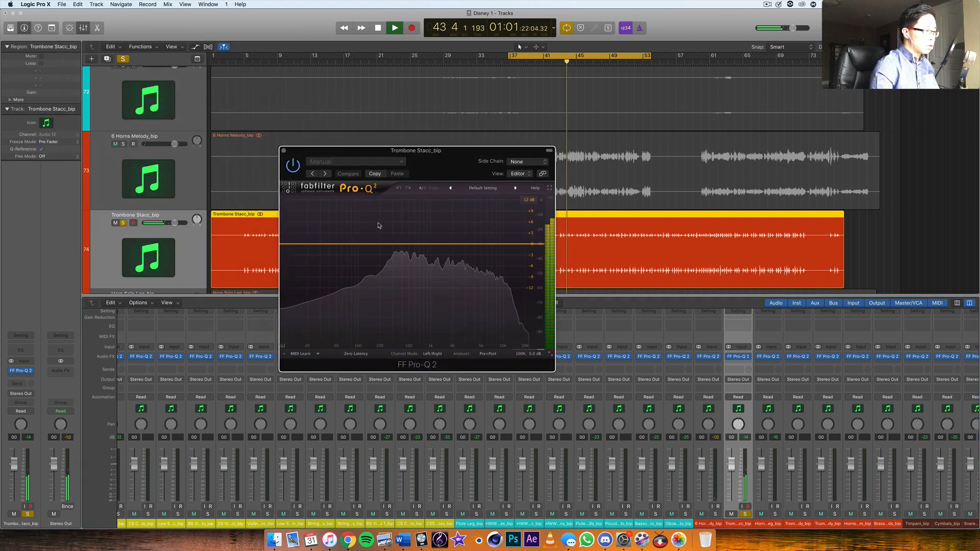
{"action": "left_click", "coordinate": [329, 245]}
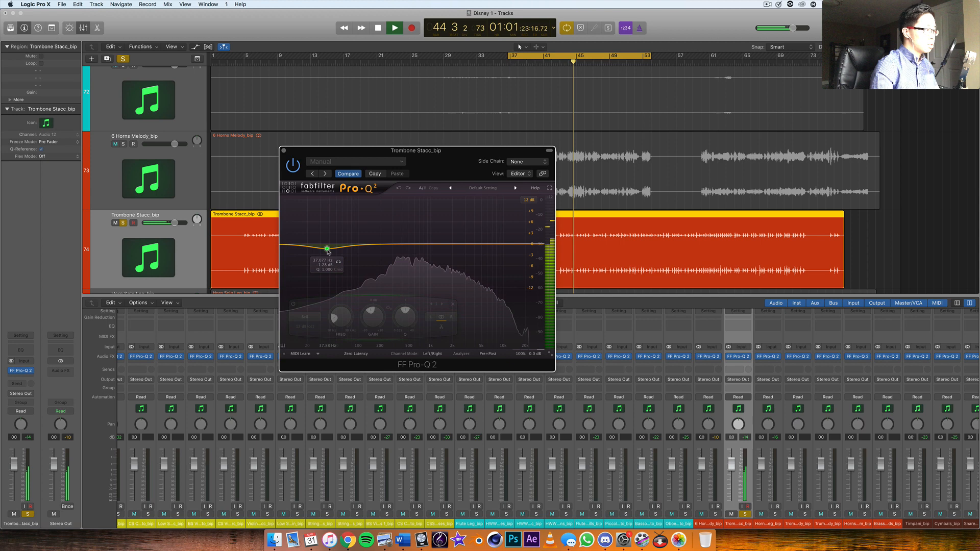
{"action": "left_click", "coordinate": [304, 317]}
{"action": "left_click", "coordinate": [307, 342]}
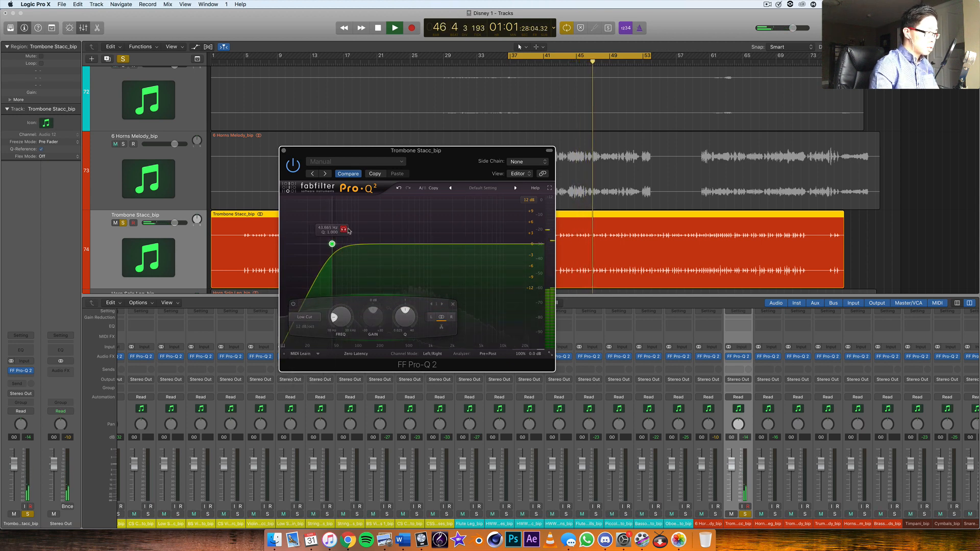
Shape the Trombone Stacc EQ with a narrow bell cut of about 4.5 dB near 516 Hz and a boost of about 2.7 dB near 3.1 kHz.
{"action": "left_click", "coordinate": [391, 220]}
{"action": "left_click_drag", "start_coordinate": [391, 220], "coordinate": [410, 260]}
{"action": "scroll", "coordinate": [380, 204], "scroll_direction": "up", "scroll_amount": 5}
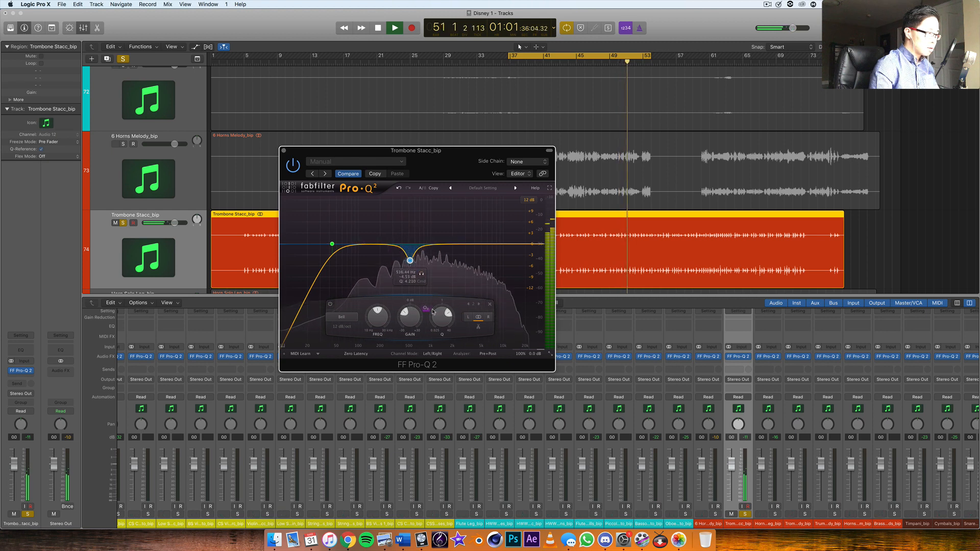
{"action": "left_click_drag", "start_coordinate": [435, 325], "coordinate": [440, 309]}
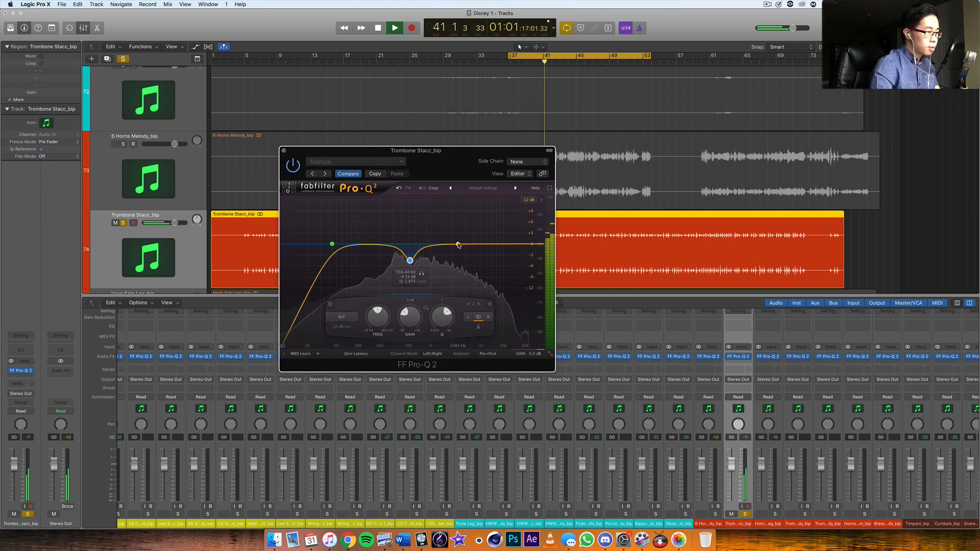
{"action": "mouse_move", "coordinate": [458, 246]}
{"action": "left_mouse_down"}
{"action": "mouse_move", "coordinate": [464, 216]}
{"action": "mouse_move", "coordinate": [466, 235]}
{"action": "left_mouse_up"}
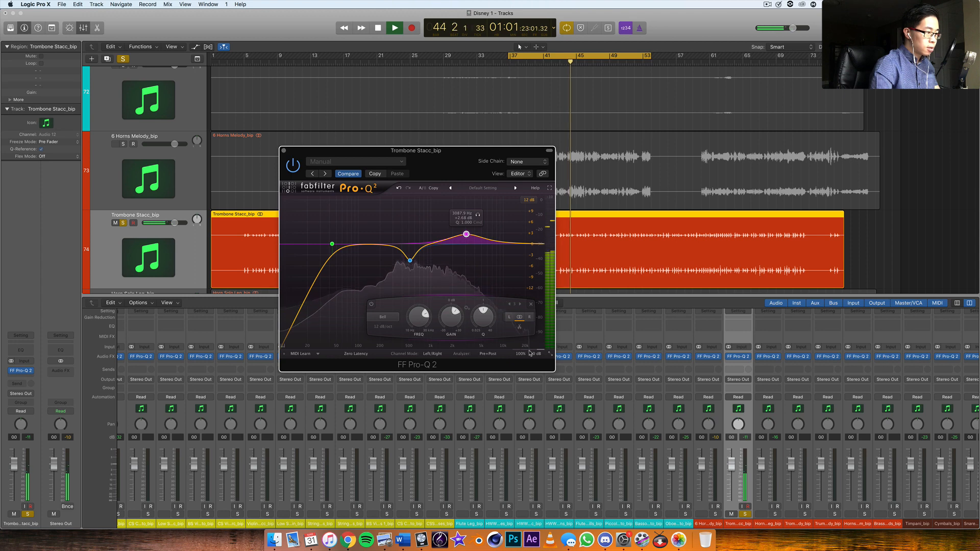
Close the Trombone Stacc EQ and move the solo to the Horn Solo Leg track.
{"action": "left_click", "coordinate": [283, 150]}
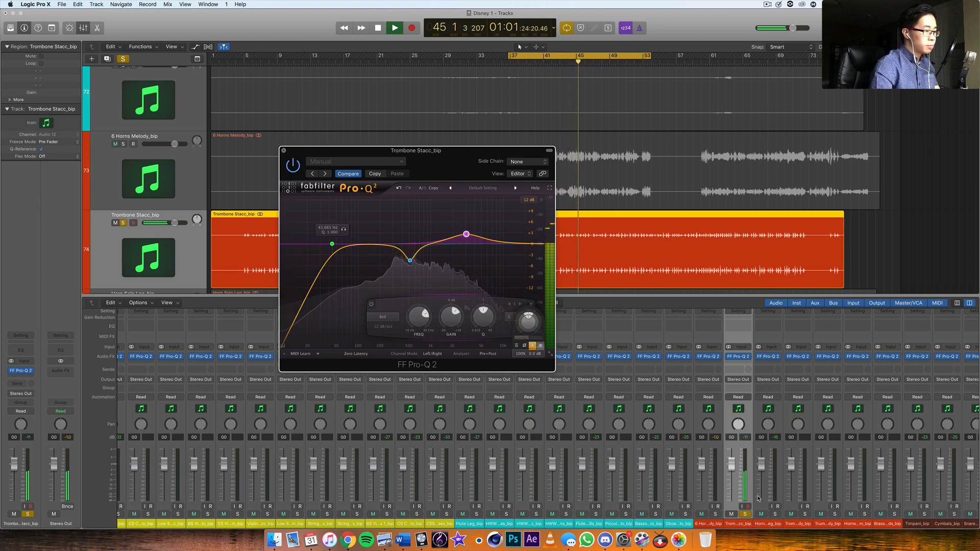
{"action": "scroll", "coordinate": [567, 465], "scroll_direction": "right", "scroll_amount": 10}
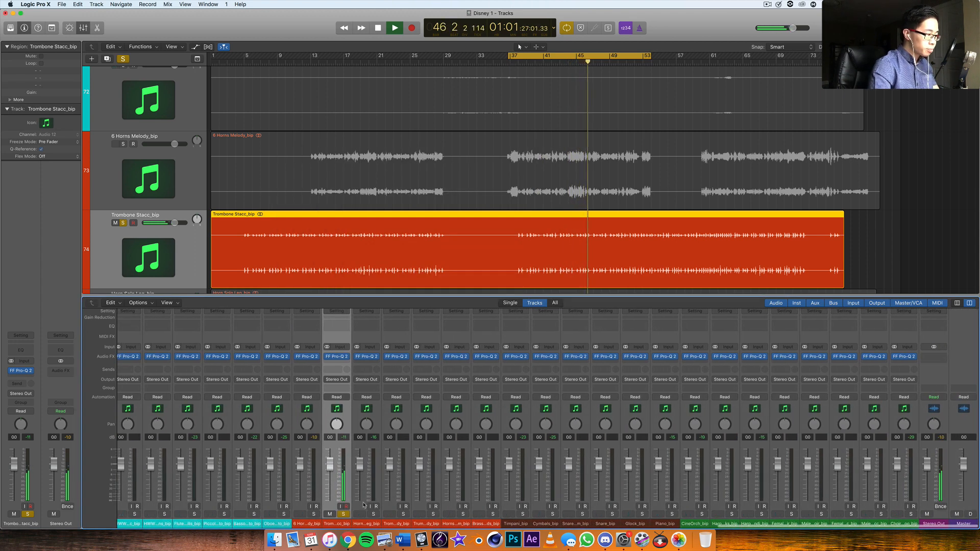
{"action": "left_click", "coordinate": [366, 494]}
{"action": "left_click", "coordinate": [343, 514]}
{"action": "left_click", "coordinate": [373, 514]}
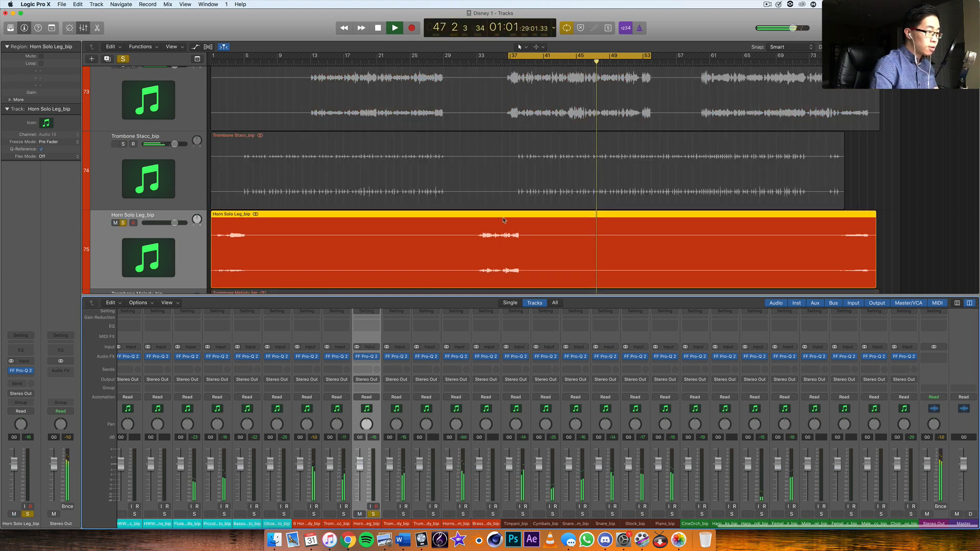
Set the cycle range around the Horn Solo Leg phrase, about bars 33 to 37, and open its Pro-Q 2 EQ.
{"action": "left_click_drag", "start_coordinate": [520, 55], "coordinate": [486, 55]}
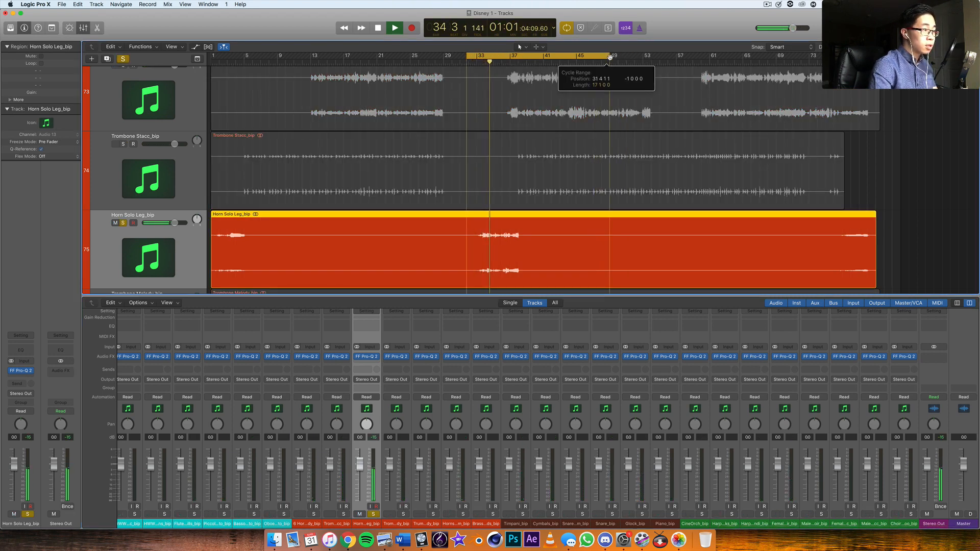
{"action": "left_click_drag", "start_coordinate": [615, 57], "coordinate": [517, 68]}
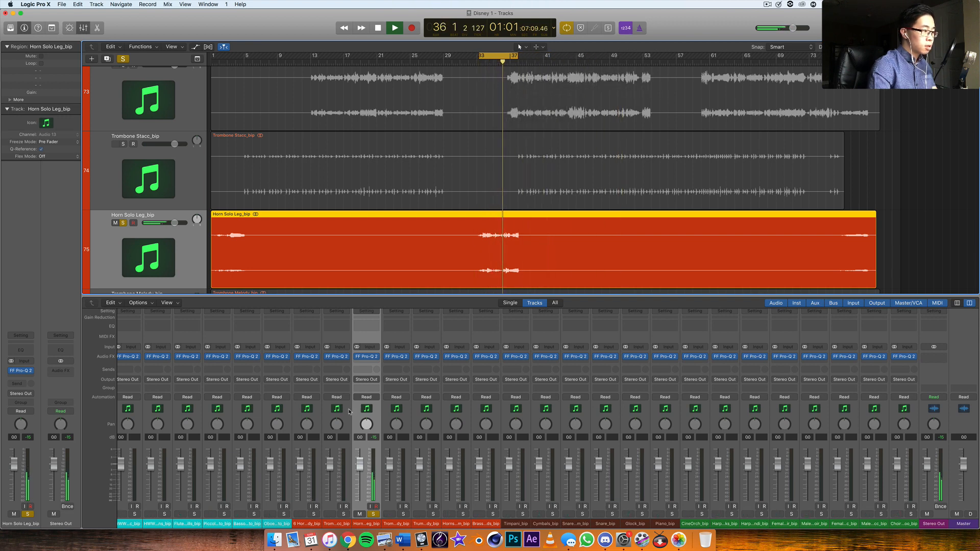
{"action": "left_click", "coordinate": [366, 357]}
Shape the Horn Solo Leg EQ with a Low Cut at about 103 Hz, a mid boost of about 3 dB and a high boost of about 1.9 dB.
{"action": "left_click_drag", "start_coordinate": [431, 214], "coordinate": [433, 215]}
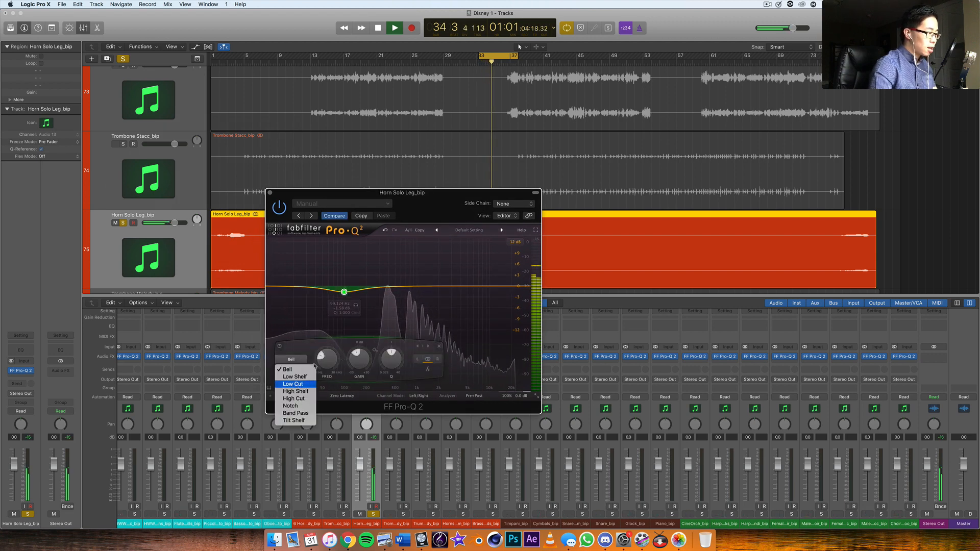
{"action": "left_click", "coordinate": [295, 384]}
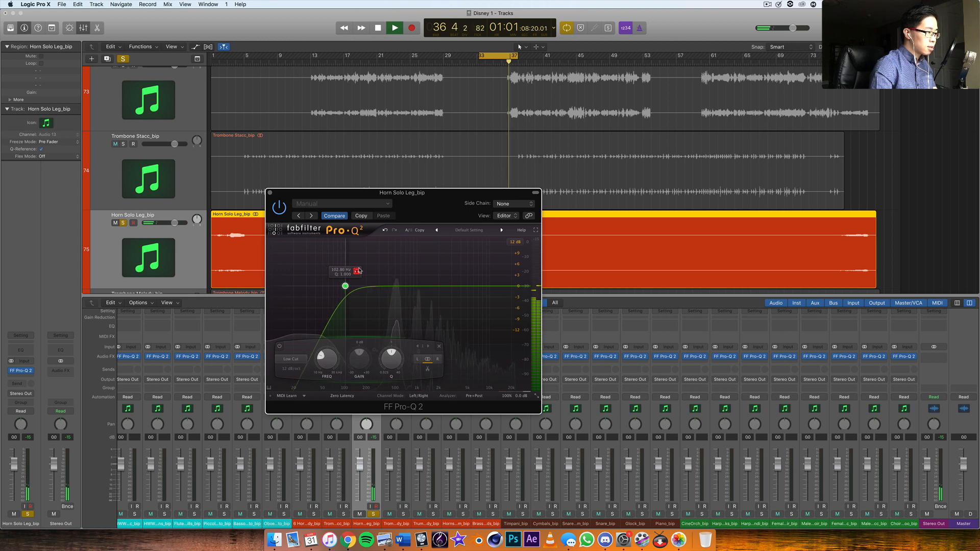
{"action": "left_click", "coordinate": [386, 255]}
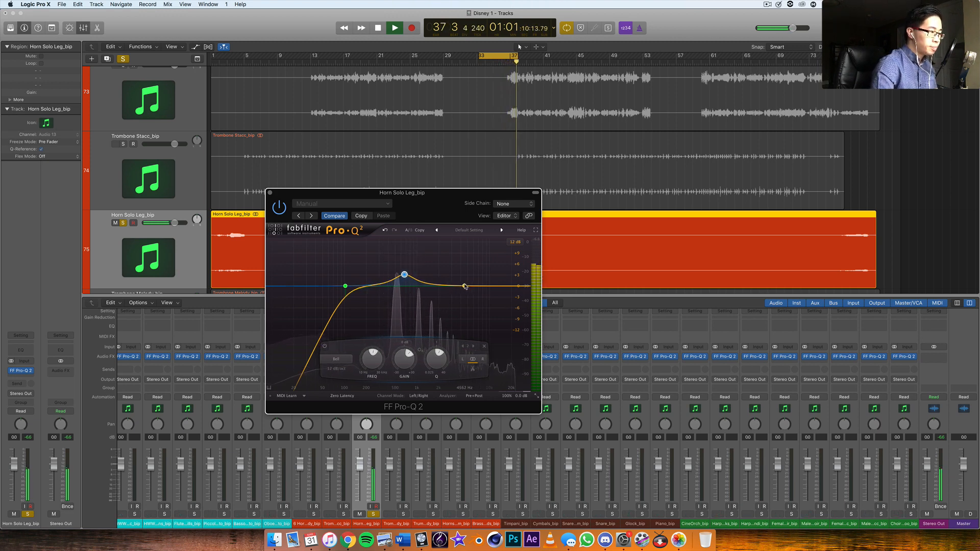
{"action": "mouse_move", "coordinate": [464, 287]}
{"action": "left_mouse_down"}
{"action": "mouse_move", "coordinate": [464, 254]}
{"action": "mouse_move", "coordinate": [477, 261]}
{"action": "mouse_move", "coordinate": [466, 279]}
{"action": "mouse_move", "coordinate": [477, 278]}
{"action": "left_mouse_up"}
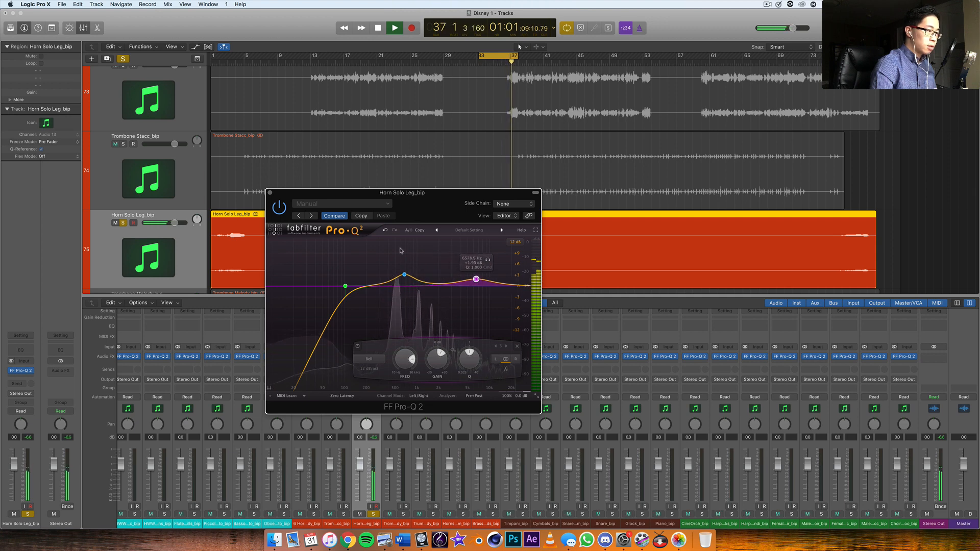
Close the Horn Solo Leg EQ and move the solo to the Trombone Melody track.
{"action": "left_click", "coordinate": [270, 193]}
{"action": "left_click", "coordinate": [404, 513]}
{"action": "left_click", "coordinate": [404, 513]}
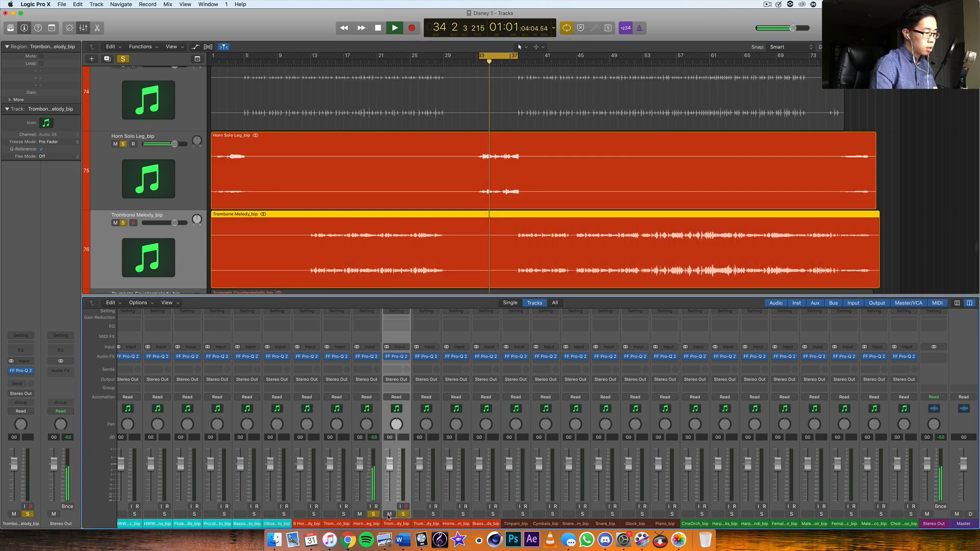
{"action": "left_click", "coordinate": [373, 514]}
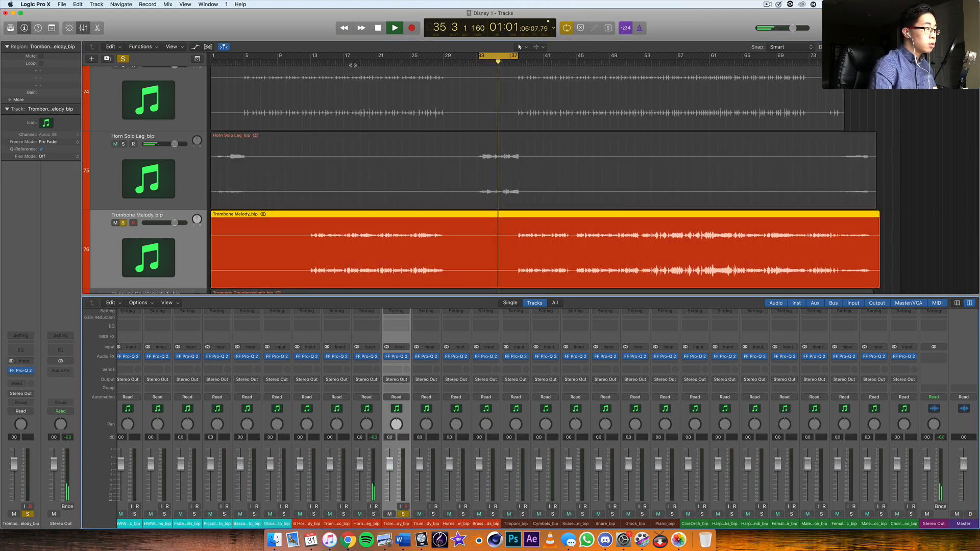
Set the cycle range to about bars 13 to 29 and reorder the Trombone Melody track above Horn Solo Leg.
{"action": "left_click_drag", "start_coordinate": [484, 56], "coordinate": [443, 65]}
{"action": "left_click_drag", "start_coordinate": [134, 219], "coordinate": [157, 166]}
{"action": "scroll", "coordinate": [158, 167], "scroll_direction": "up", "scroll_amount": 5}
{"action": "scroll", "coordinate": [103, 285], "scroll_direction": "down", "scroll_amount": 2}
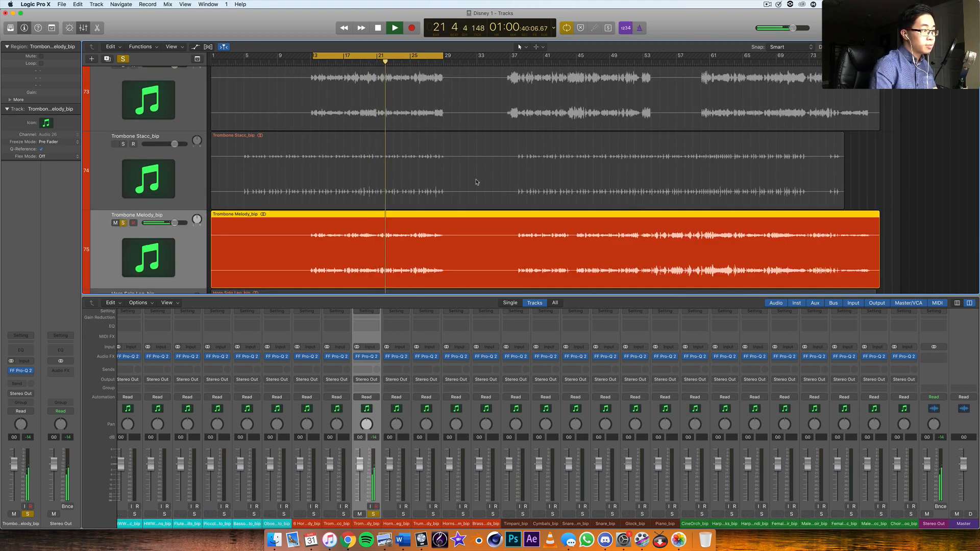
Open the Trombone Melody track's Pro-Q 2 EQ and add a Low Cut band at about 98 Hz.
{"action": "left_click", "coordinate": [367, 356]}
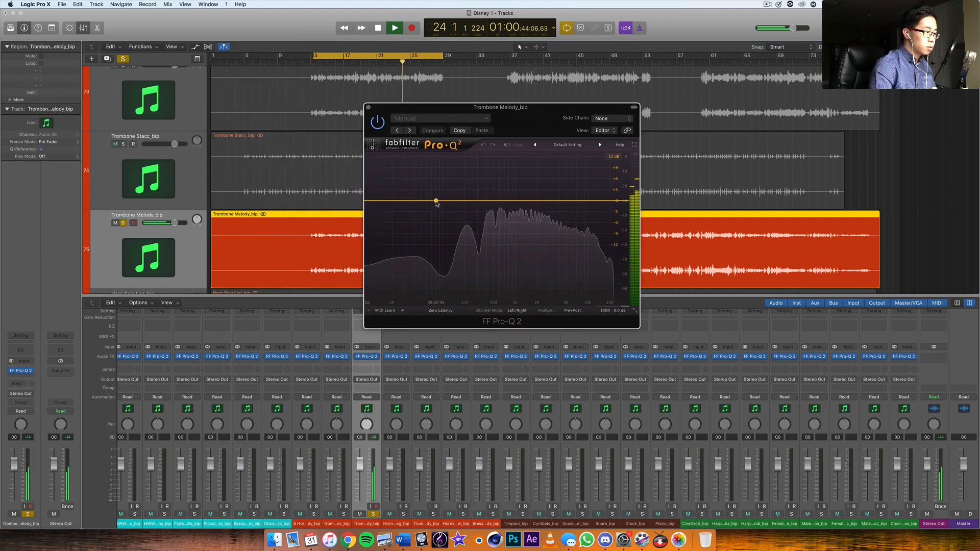
{"action": "left_click", "coordinate": [436, 201]}
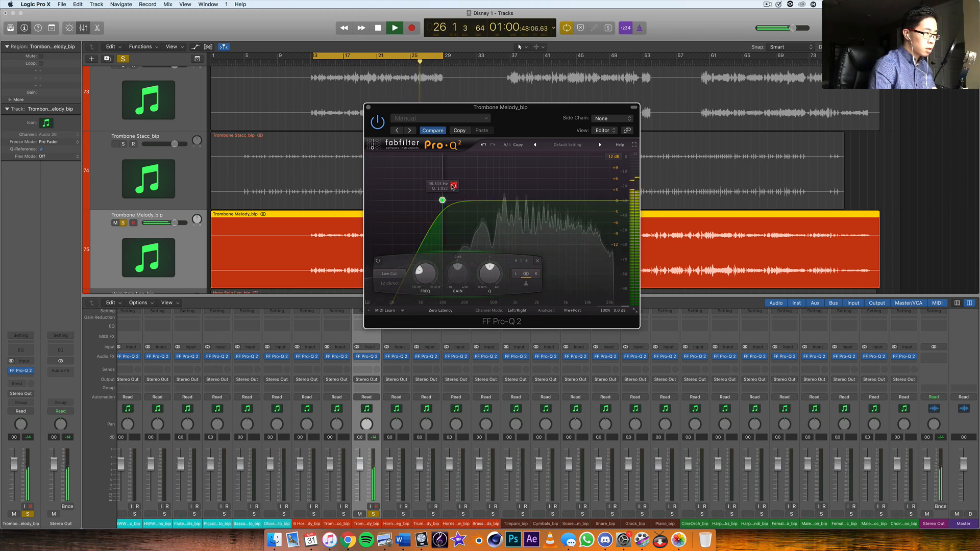
Shape the Trombone Melody EQ with a bell cut of about 4.6 dB near 683 Hz and a boost of about 2.1 dB near 3.9 kHz.
{"action": "left_click_drag", "start_coordinate": [509, 199], "coordinate": [486, 166]}
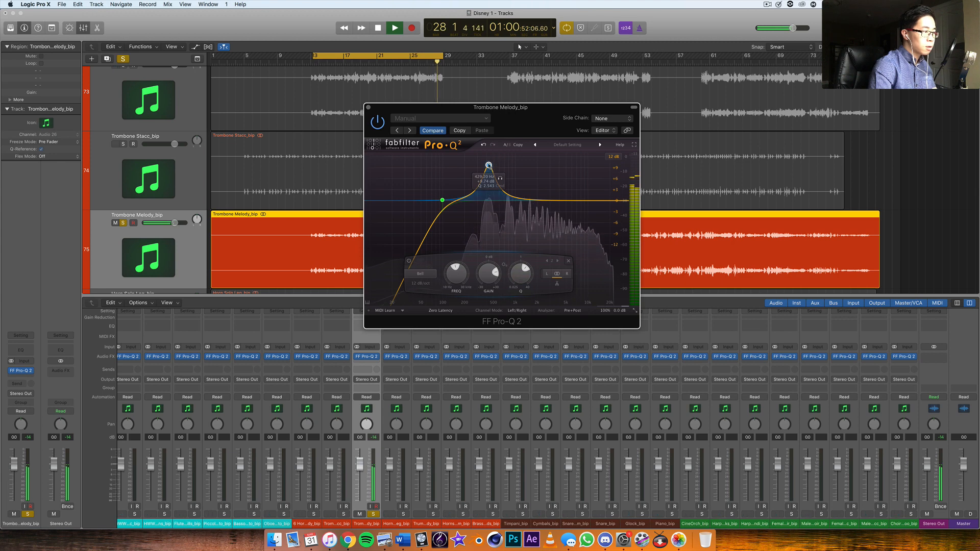
{"action": "left_click_drag", "start_coordinate": [499, 162], "coordinate": [502, 215]}
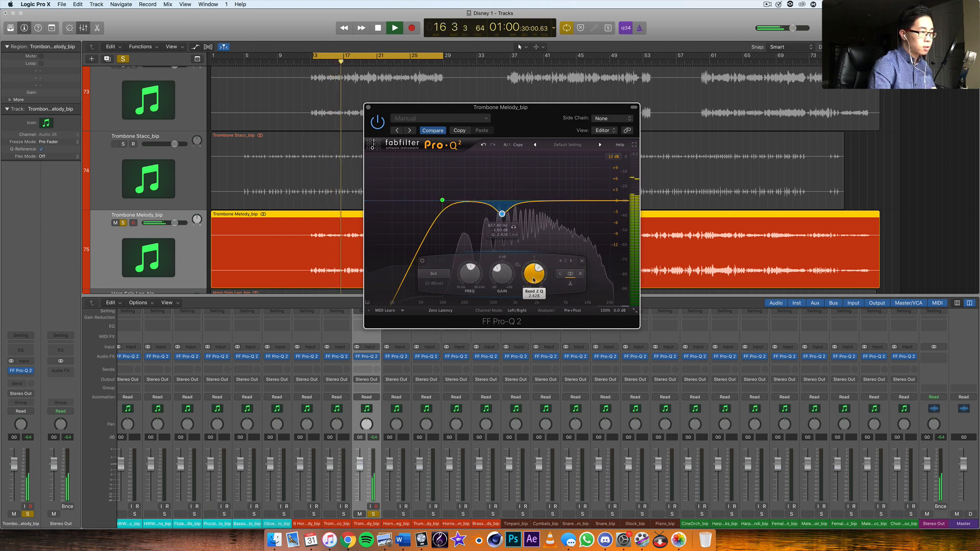
{"action": "left_click_drag", "start_coordinate": [533, 274], "coordinate": [533, 273]}
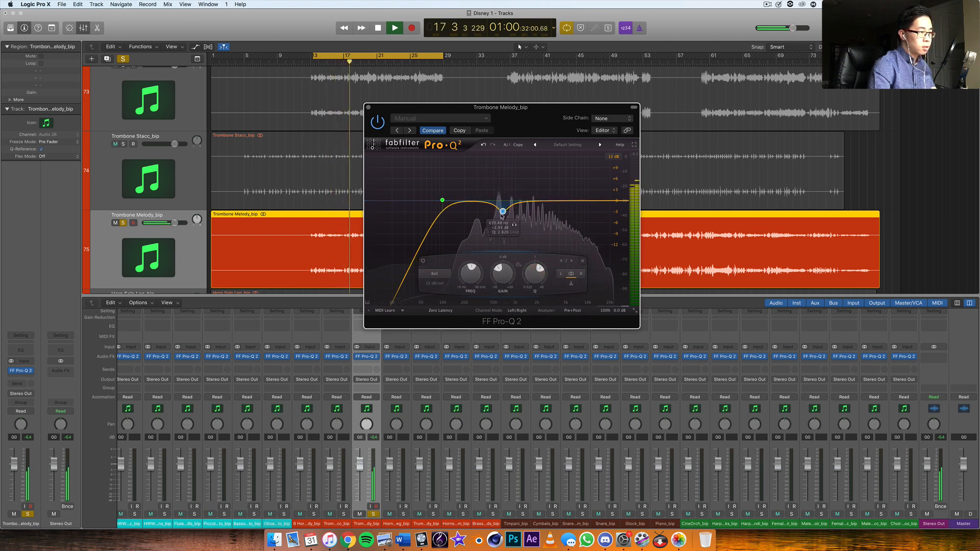
{"action": "left_click_drag", "start_coordinate": [502, 215], "coordinate": [503, 219]}
{"action": "left_click", "coordinate": [513, 232]}
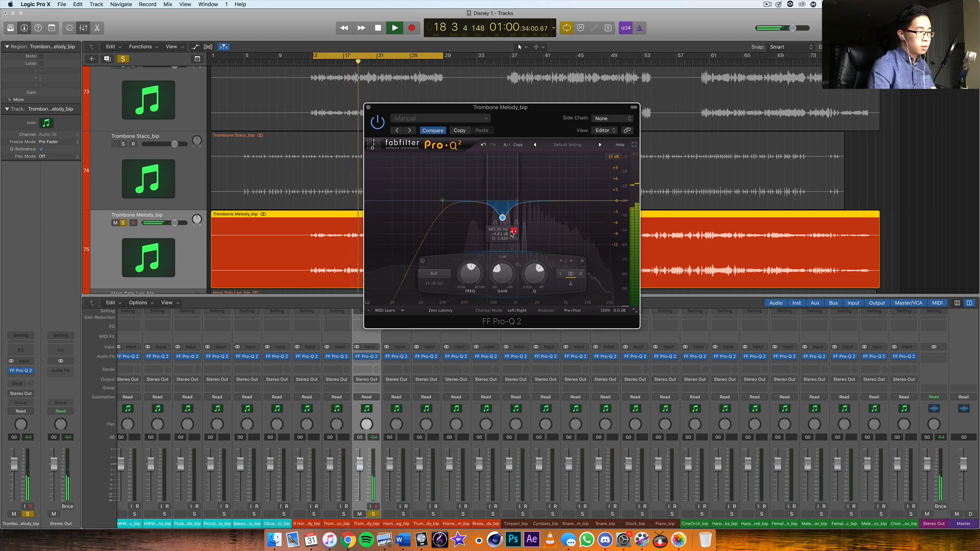
{"action": "left_click_drag", "start_coordinate": [531, 270], "coordinate": [529, 279]}
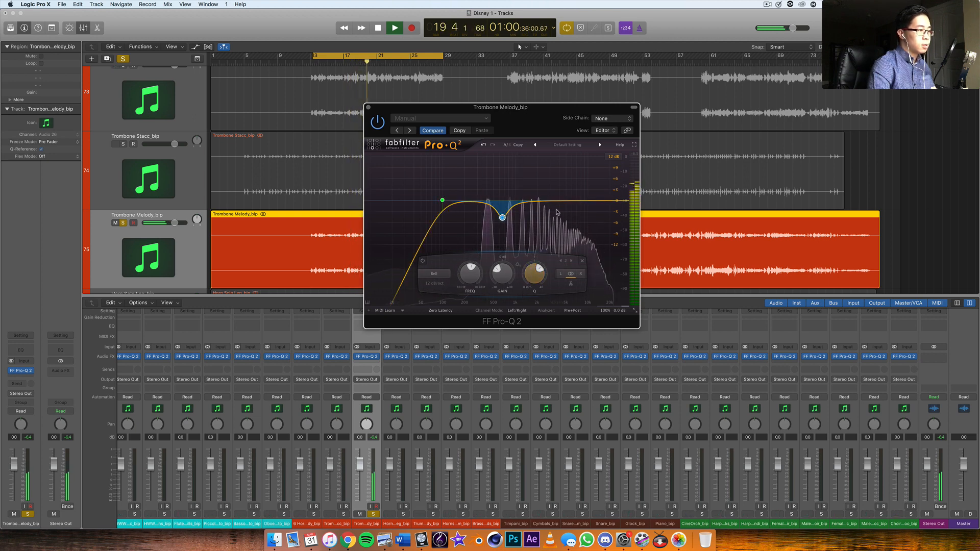
{"action": "left_click_drag", "start_coordinate": [550, 202], "coordinate": [557, 192]}
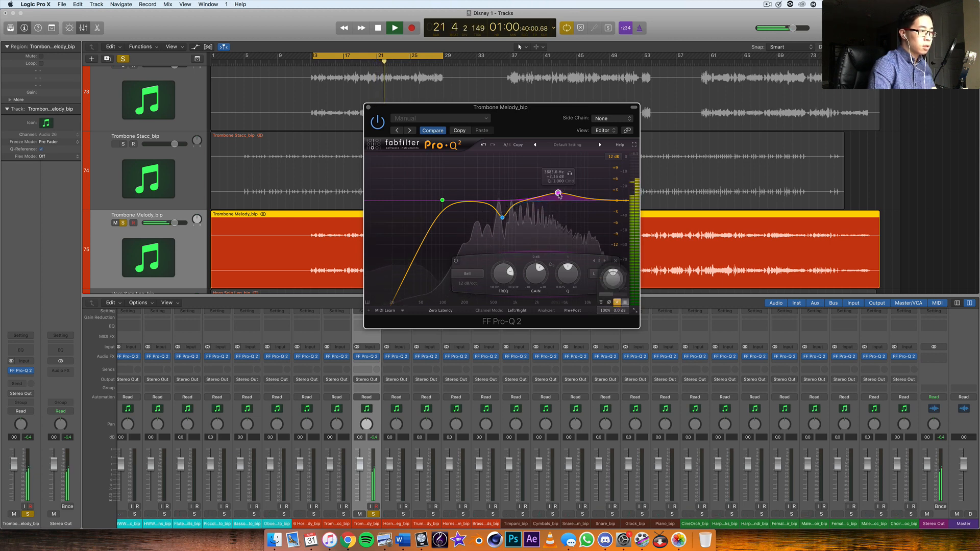
Close the Trombone Melody EQ and listen again to the Horn Solo Leg track in solo with the cycle off.
{"action": "left_click", "coordinate": [368, 108]}
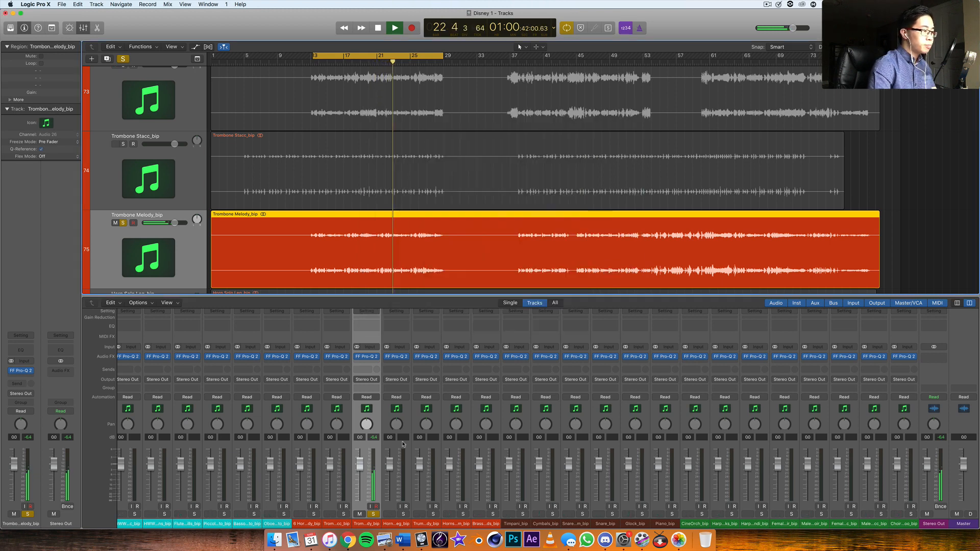
{"action": "left_click", "coordinate": [407, 517]}
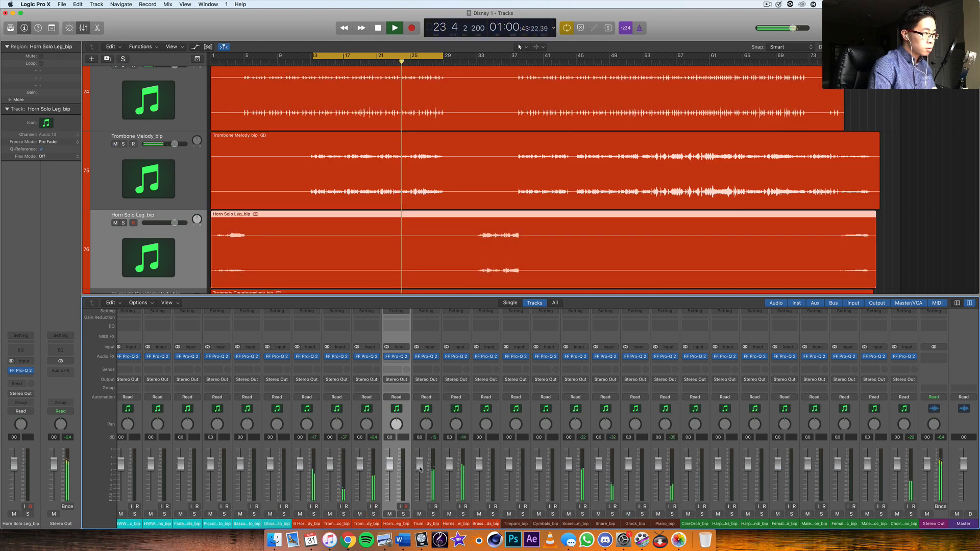
{"action": "left_click", "coordinate": [403, 515]}
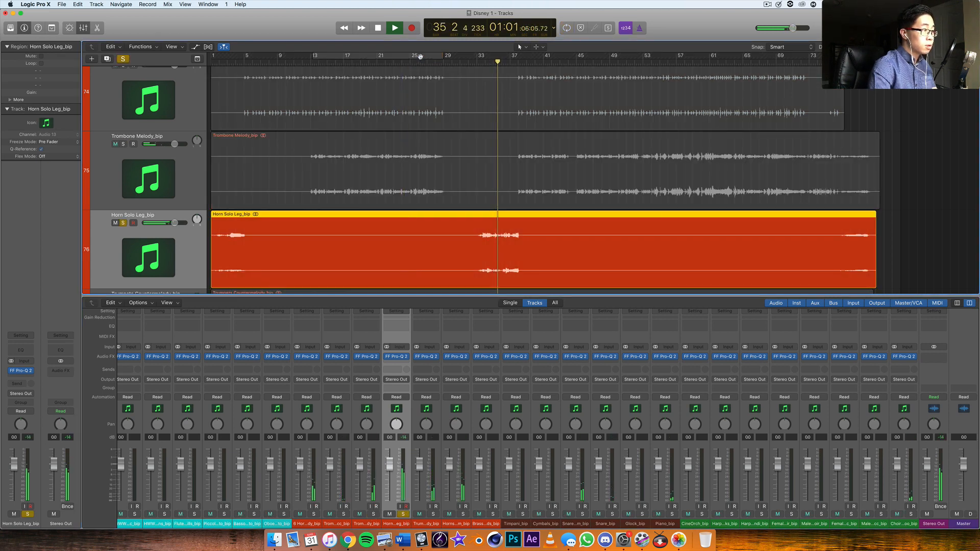
{"action": "left_click_drag", "start_coordinate": [419, 59], "coordinate": [461, 58]}
{"action": "left_click", "coordinate": [461, 57]}
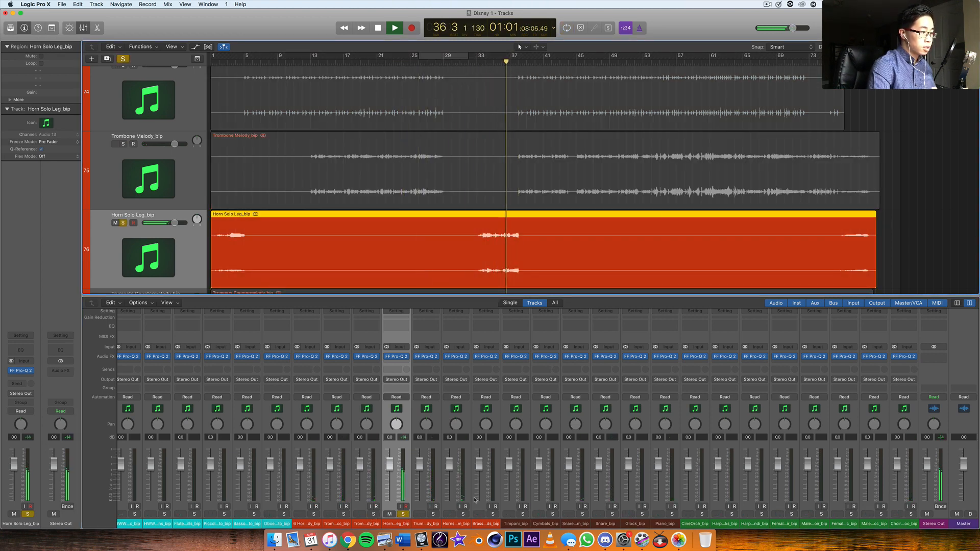
Move the solo to the Horns Rhythm track and set the cycle range to about bars 38 to 61.
{"action": "left_click", "coordinate": [403, 514]}
{"action": "left_click", "coordinate": [464, 514]}
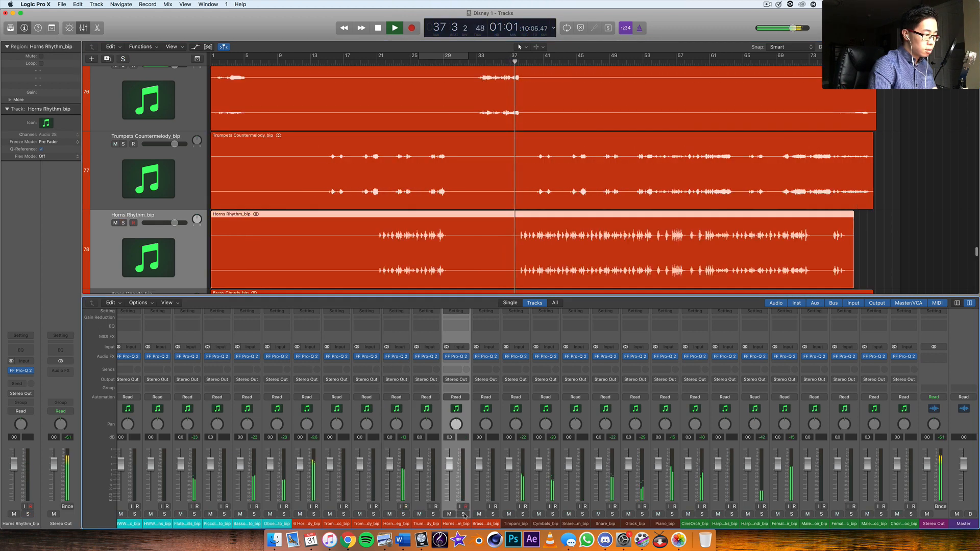
{"action": "key", "text": "s"}
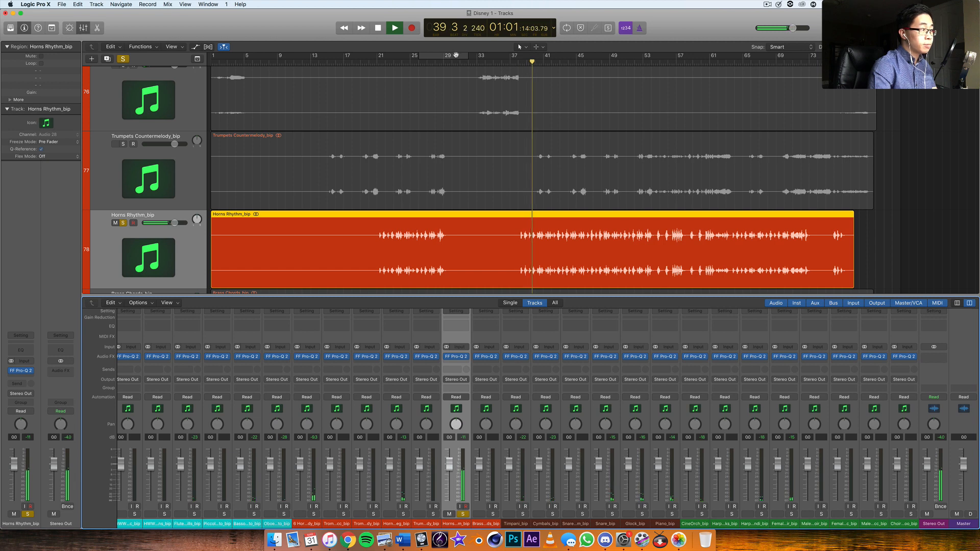
{"action": "left_click", "coordinate": [547, 58]}
{"action": "left_click_drag", "start_coordinate": [546, 57], "coordinate": [717, 55]}
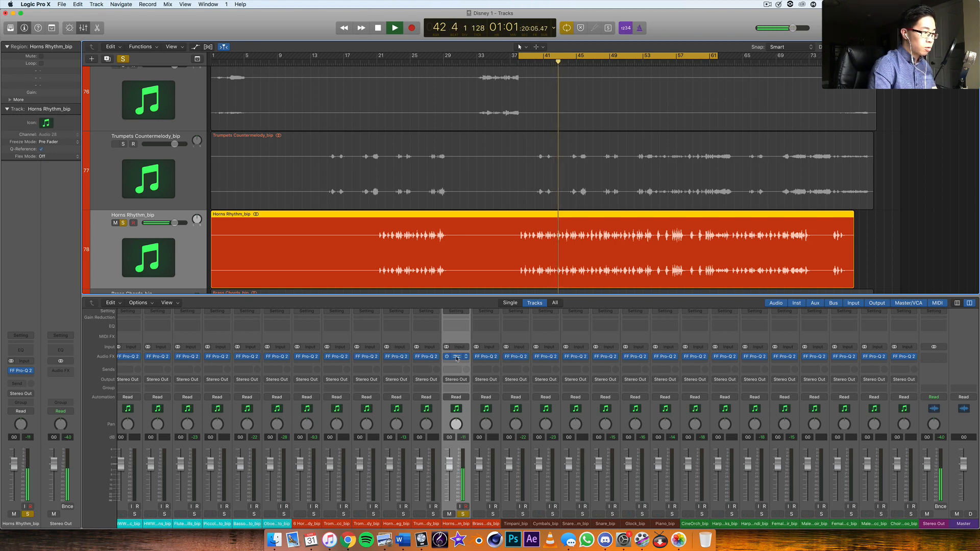
Open the Horns Rhythm track's Pro-Q 2 EQ and add a Low Cut band at about 82 Hz.
{"action": "left_click", "coordinate": [456, 358]}
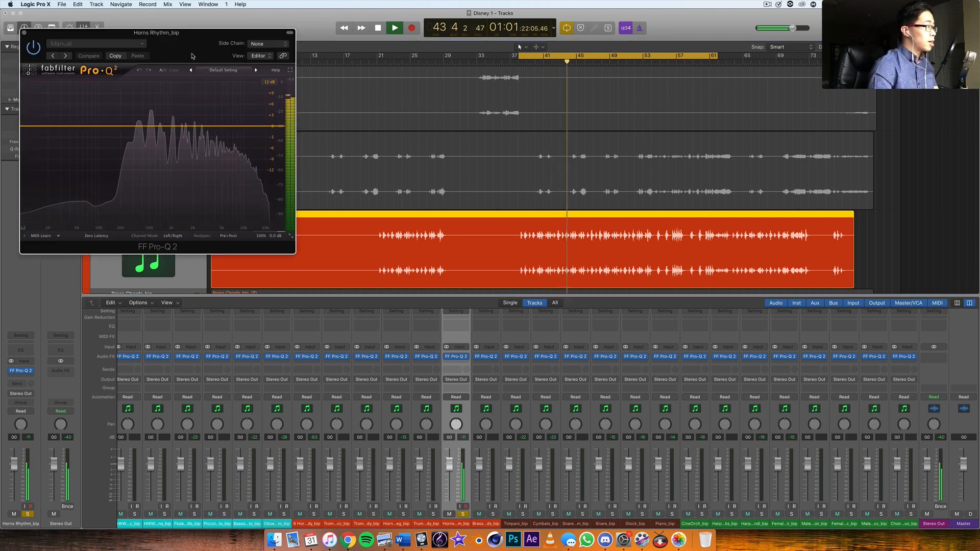
{"action": "left_click_drag", "start_coordinate": [192, 57], "coordinate": [513, 155]}
{"action": "double_click", "coordinate": [422, 226]}
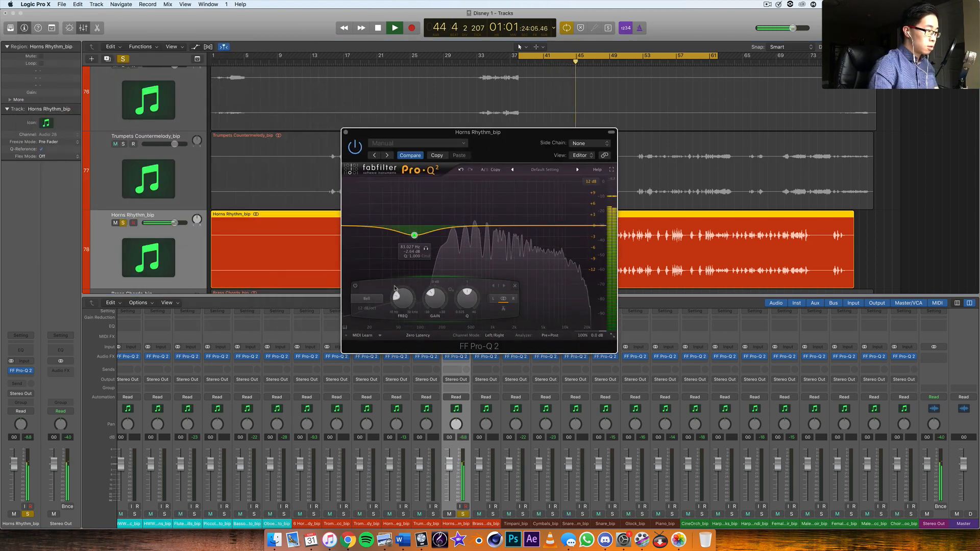
{"action": "left_click", "coordinate": [363, 298]}
{"action": "left_click", "coordinate": [368, 325]}
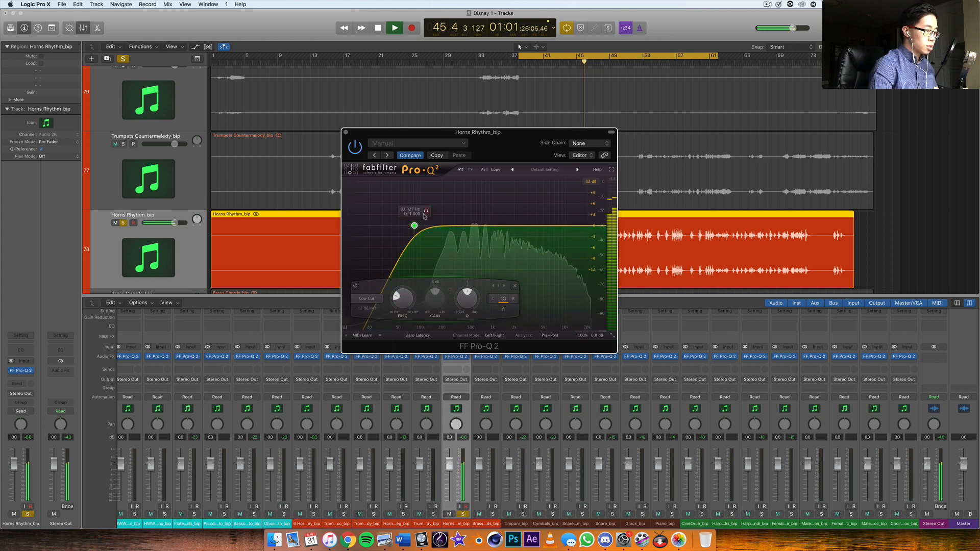
Raise the Horns Rhythm low cut slightly and add a bell cut of about 3.6 dB near 900 Hz and a boost of about 2.5 dB near 5 kHz.
{"action": "left_click_drag", "start_coordinate": [424, 216], "coordinate": [491, 244]}
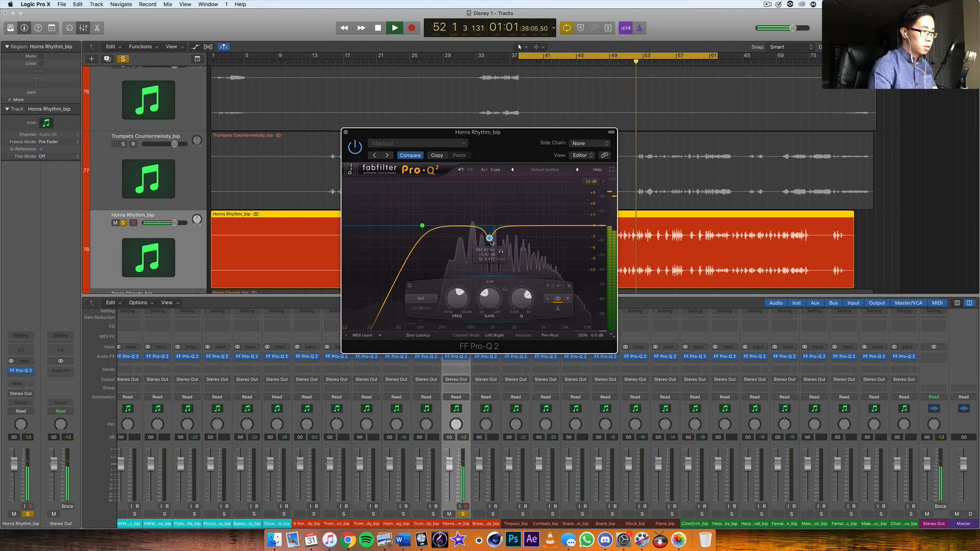
{"action": "mouse_move", "coordinate": [517, 296]}
{"action": "left_mouse_down"}
{"action": "mouse_move", "coordinate": [516, 280]}
{"action": "mouse_move", "coordinate": [518, 304]}
{"action": "left_mouse_up"}
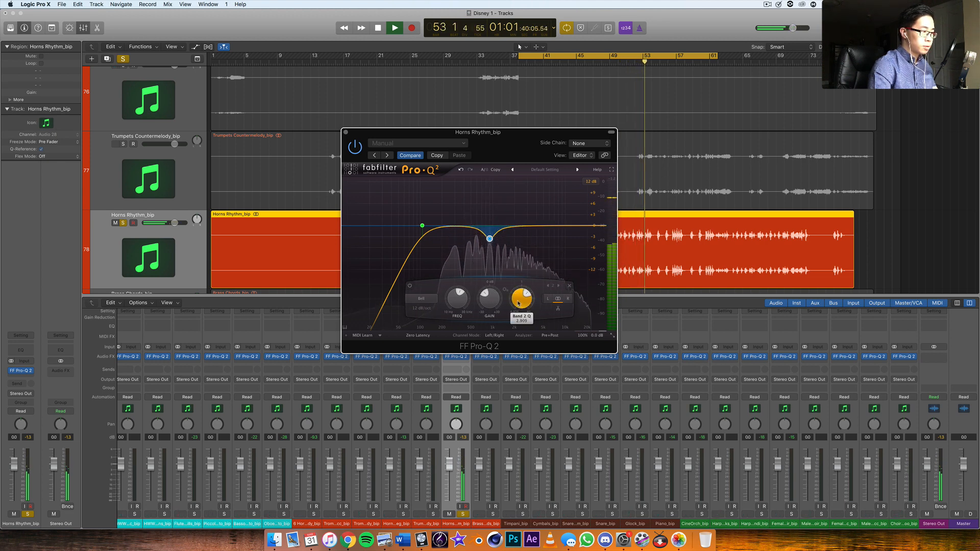
{"action": "left_click_drag", "start_coordinate": [523, 225], "coordinate": [543, 218]}
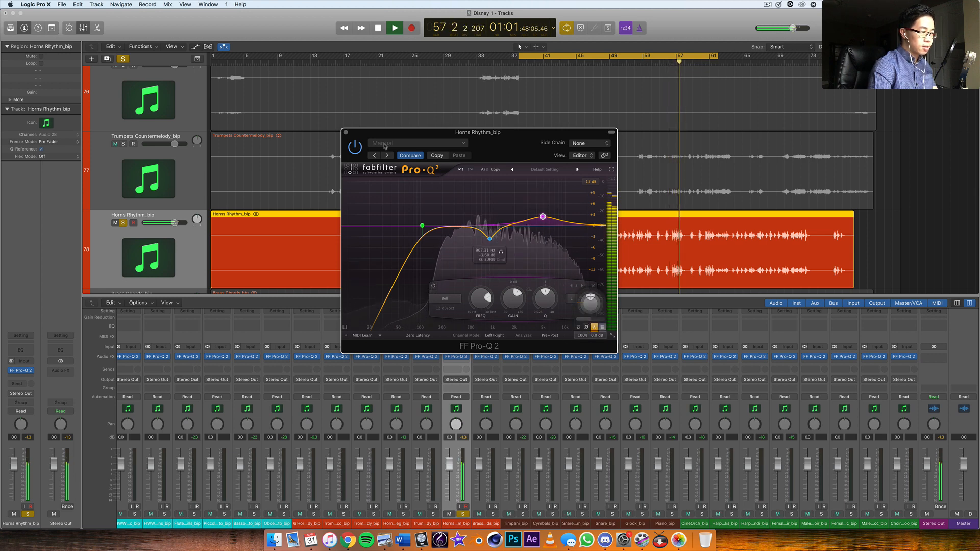
Compare the Horns Rhythm sound with the EQ bypassed and active, and close the EQ.
{"action": "left_click", "coordinate": [354, 147]}
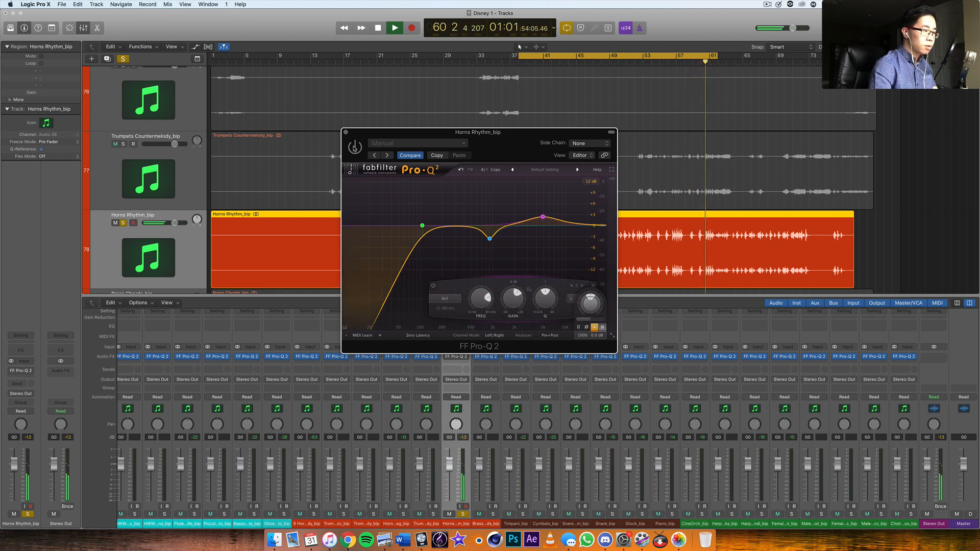
{"action": "left_click", "coordinate": [354, 148]}
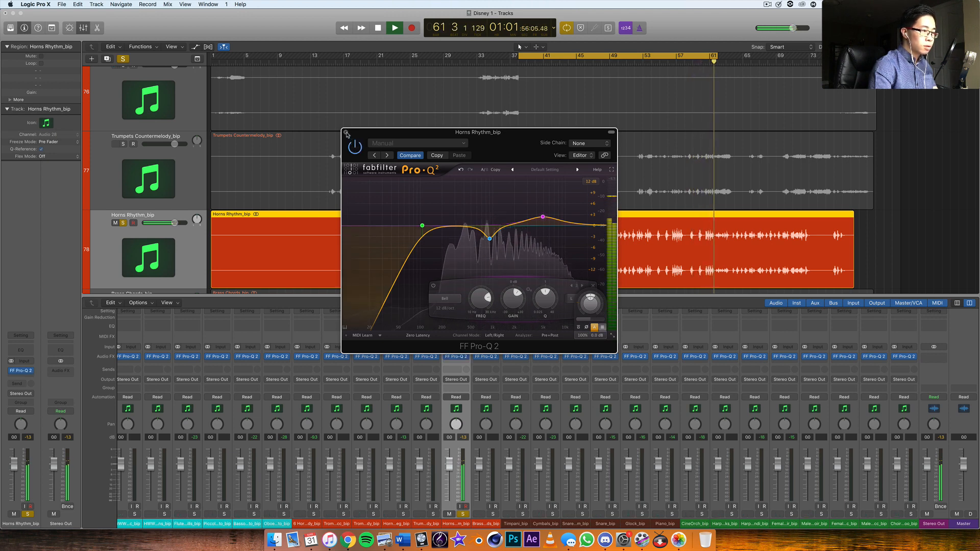
{"action": "left_click", "coordinate": [346, 133]}
Move the solo to the Brass Chords track and continue playback from about bar 73, where its audio begins.
{"action": "left_click", "coordinate": [474, 509]}
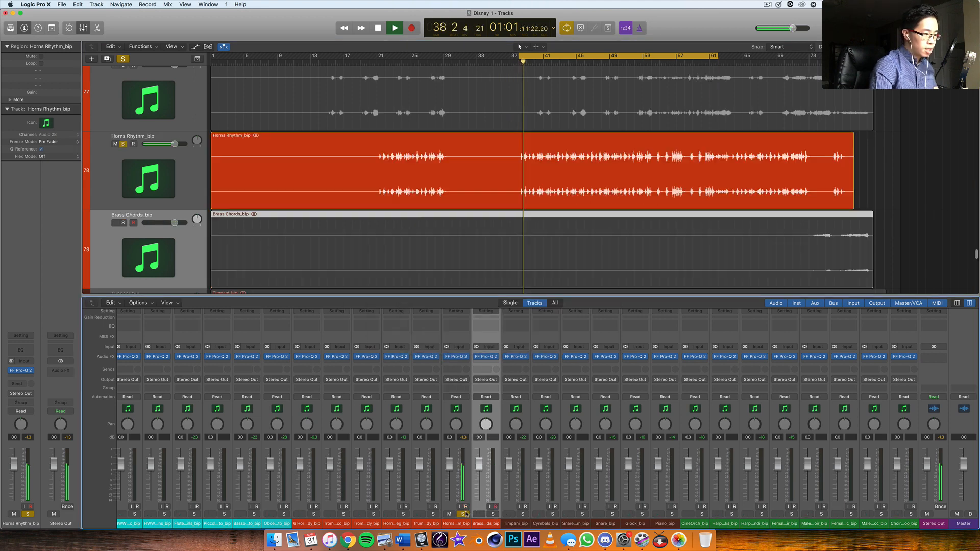
{"action": "left_click", "coordinate": [463, 514]}
{"action": "left_click", "coordinate": [492, 514]}
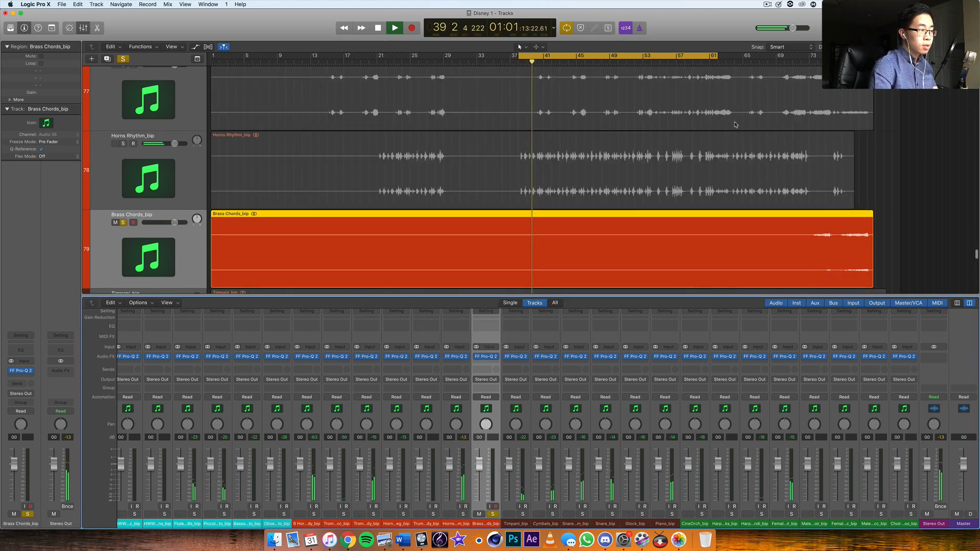
{"action": "scroll", "coordinate": [720, 124], "scroll_direction": "down", "scroll_amount": 3}
{"action": "left_click", "coordinate": [809, 62]}
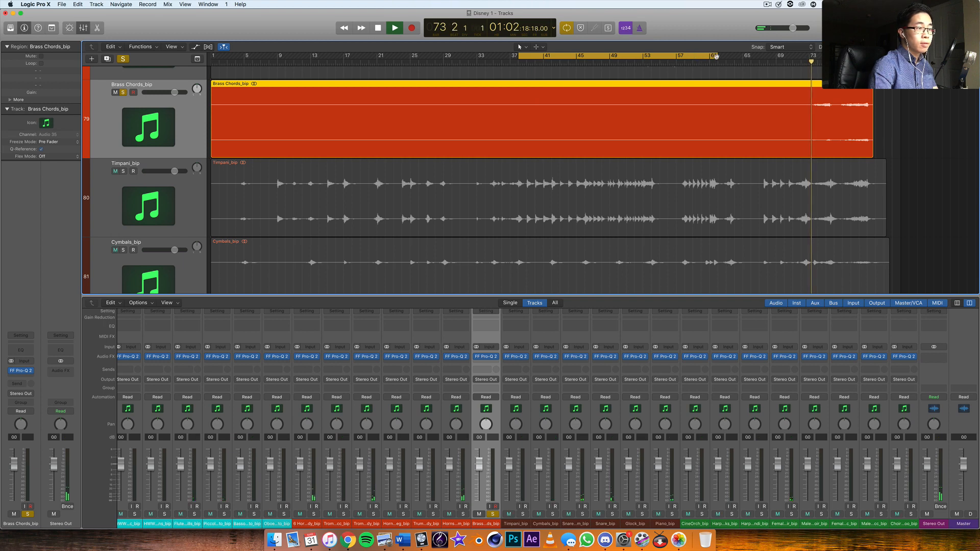
Move the cycle range to the end of the Brass Chords audio and add a Low Cut band at about 119 Hz in its EQ.
{"action": "left_click_drag", "start_coordinate": [694, 57], "coordinate": [843, 57]}
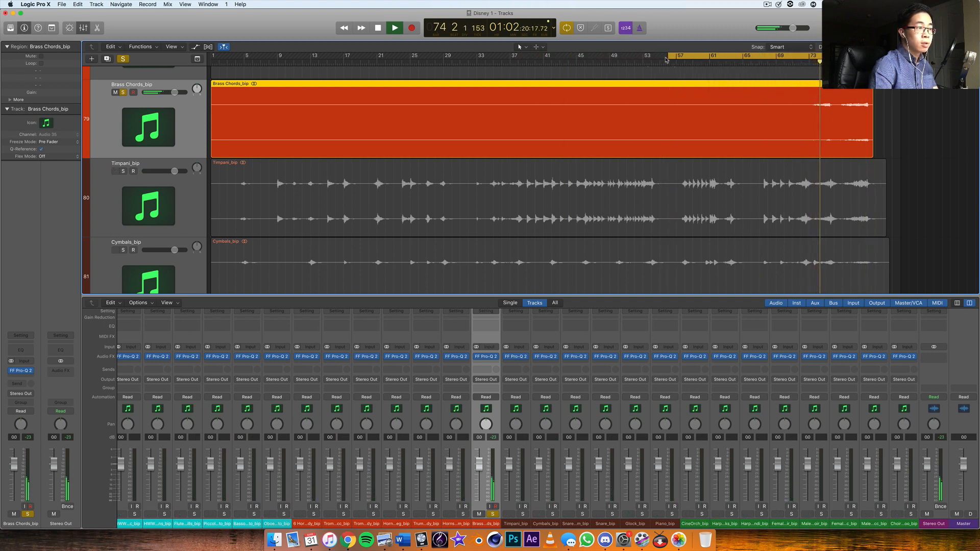
{"action": "left_click_drag", "start_coordinate": [669, 56], "coordinate": [816, 61]}
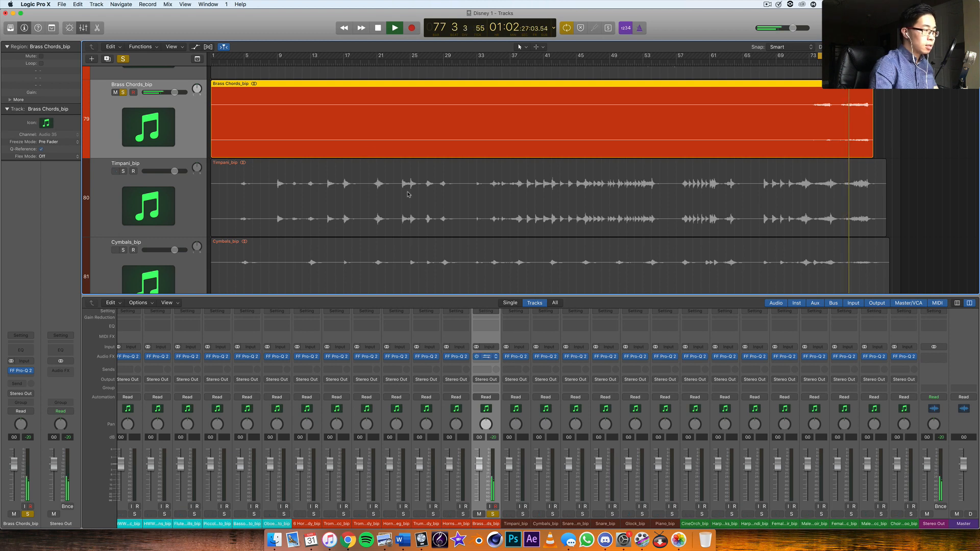
{"action": "left_click_drag", "start_coordinate": [217, 49], "coordinate": [570, 144]}
{"action": "left_click_drag", "start_coordinate": [461, 218], "coordinate": [461, 226]}
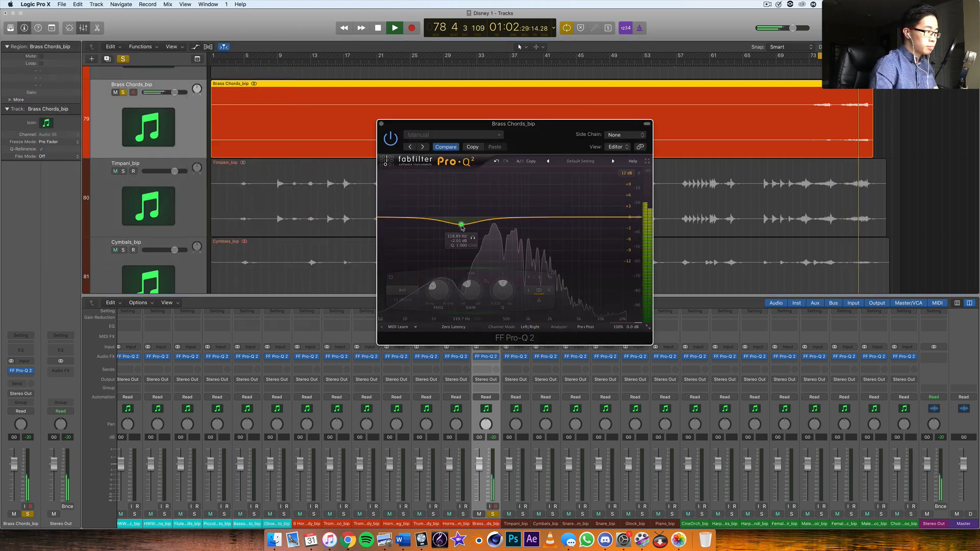
{"action": "left_click", "coordinate": [402, 290]}
{"action": "left_click", "coordinate": [403, 315]}
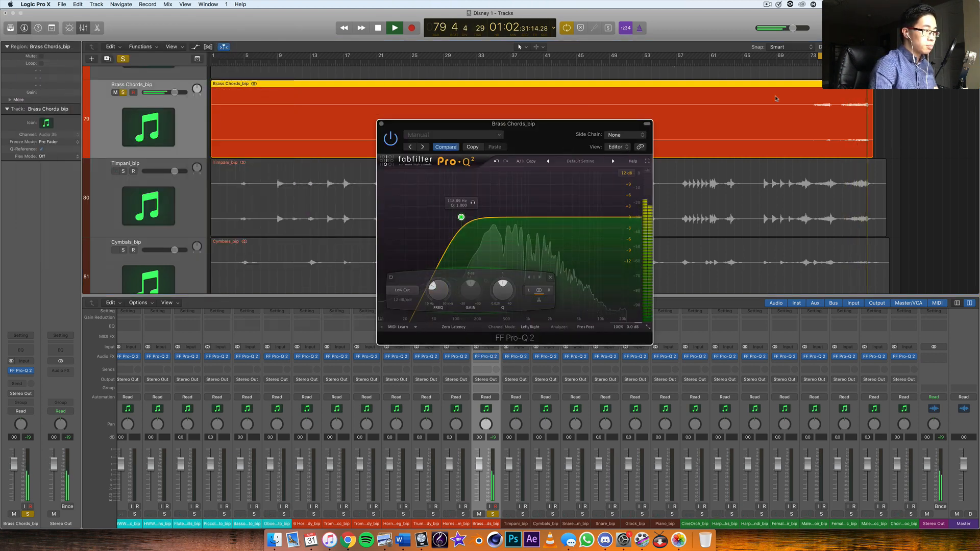
Sweep a narrow boosted bell band through the Brass Chords low mids to listen for resonances, and delete the band.
{"action": "left_click", "coordinate": [498, 193]}
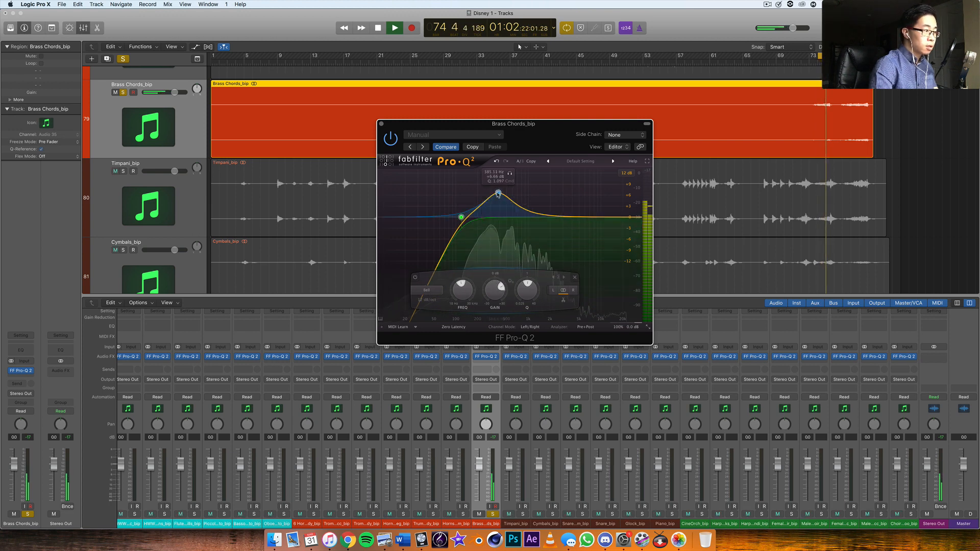
{"action": "left_click_drag", "start_coordinate": [498, 193], "coordinate": [520, 186]}
{"action": "scroll", "coordinate": [593, 186], "scroll_direction": "up", "scroll_amount": 5}
{"action": "right_click", "coordinate": [520, 186]}
{"action": "left_click", "coordinate": [555, 233]}
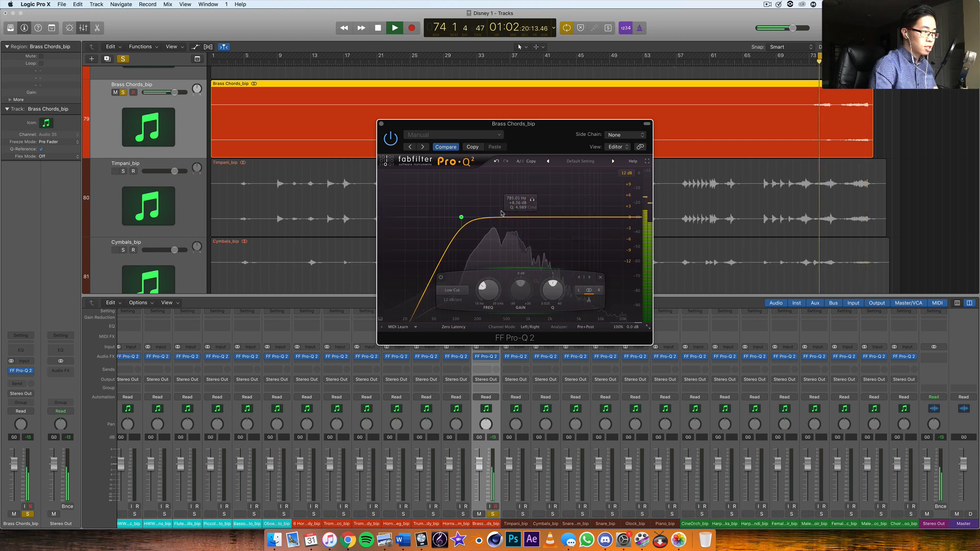
Close the Brass Chords EQ and move the solo to the Timpani track, looping playback from bar 35 to about bar 54.
{"action": "left_click", "coordinate": [381, 124]}
{"action": "left_click", "coordinate": [516, 494]}
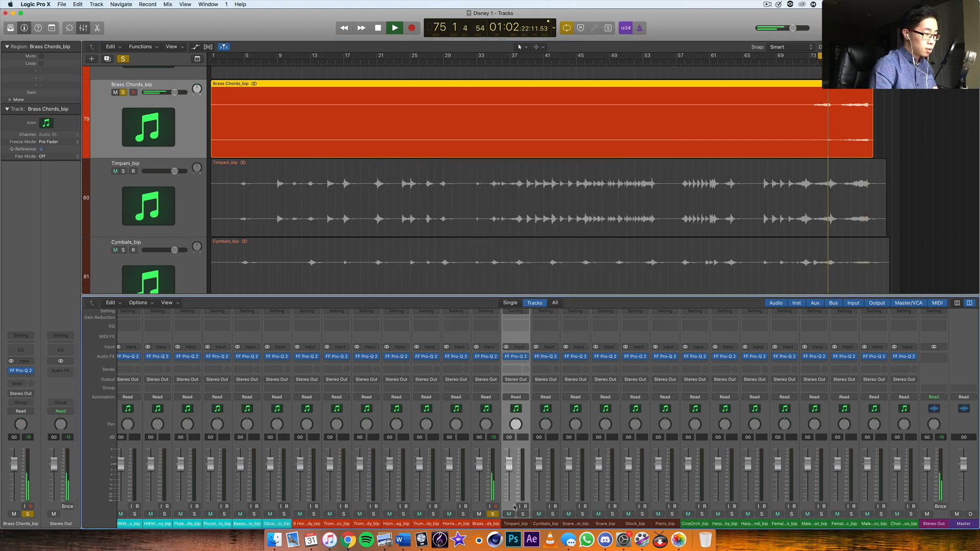
{"action": "left_click", "coordinate": [491, 514]}
{"action": "left_click", "coordinate": [522, 514]}
{"action": "key", "text": "space"}
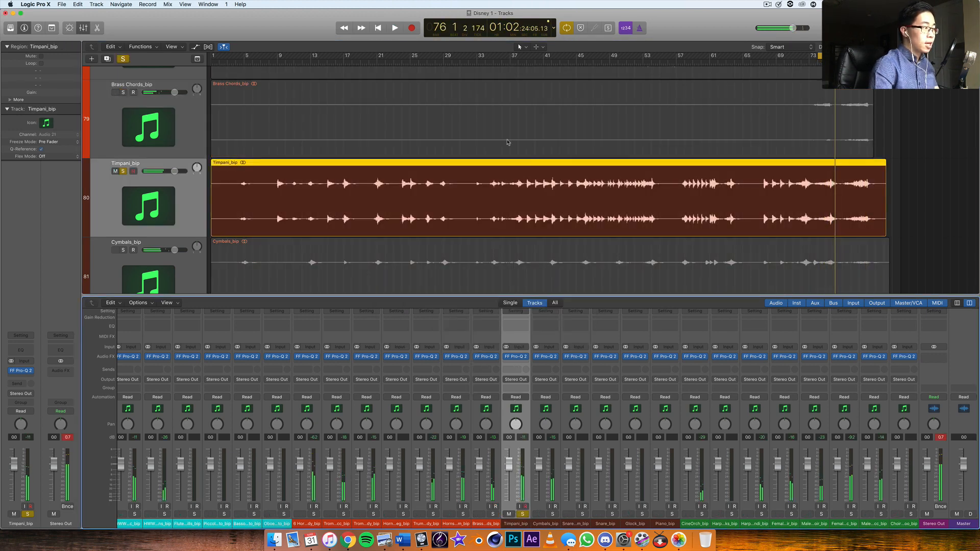
{"action": "left_click_drag", "start_coordinate": [836, 56], "coordinate": [655, 57]}
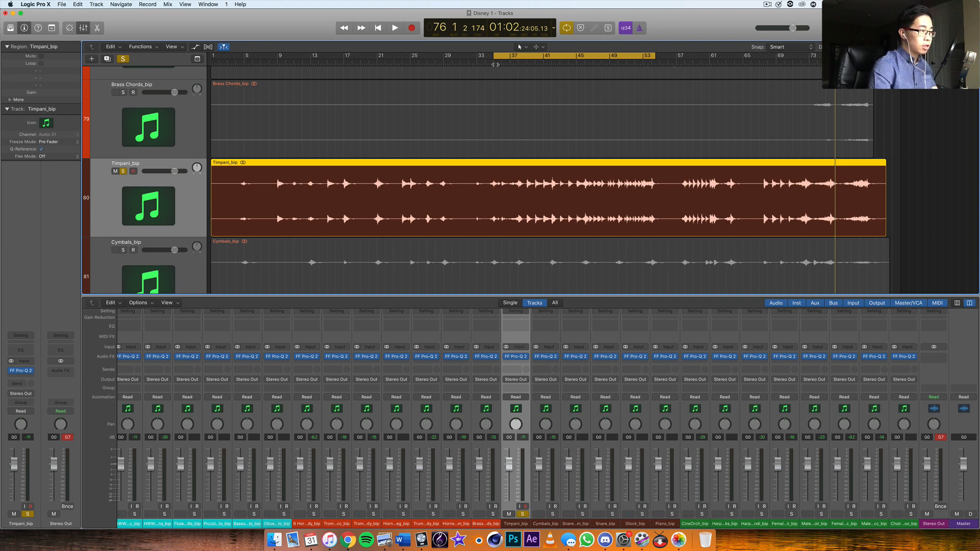
{"action": "key", "text": "space"}
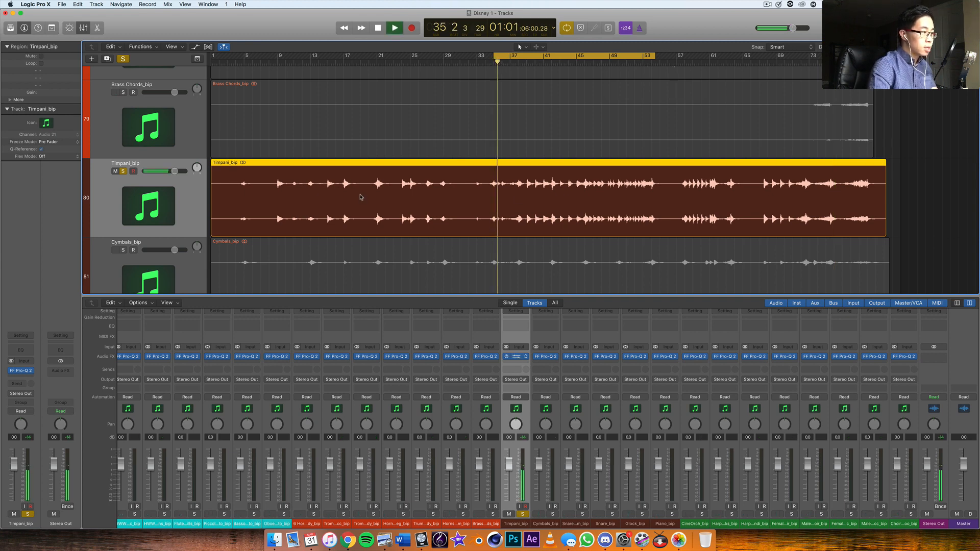
Open the Timpani track's Pro-Q 2 EQ and add a Low Cut band at about 35 Hz.
{"action": "left_click_drag", "start_coordinate": [214, 44], "coordinate": [550, 138]}
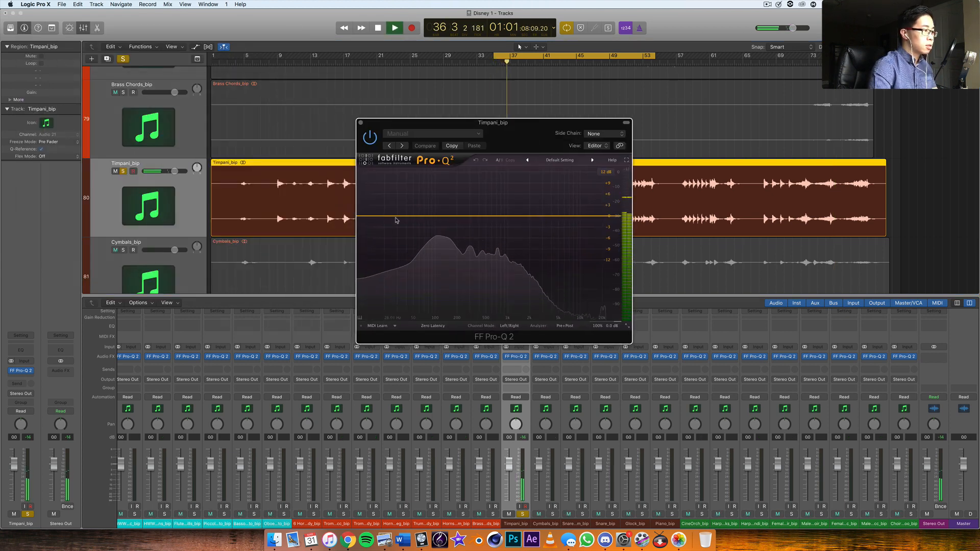
{"action": "left_click_drag", "start_coordinate": [396, 221], "coordinate": [422, 196]}
{"action": "left_click", "coordinate": [384, 290]}
{"action": "left_click", "coordinate": [385, 311]}
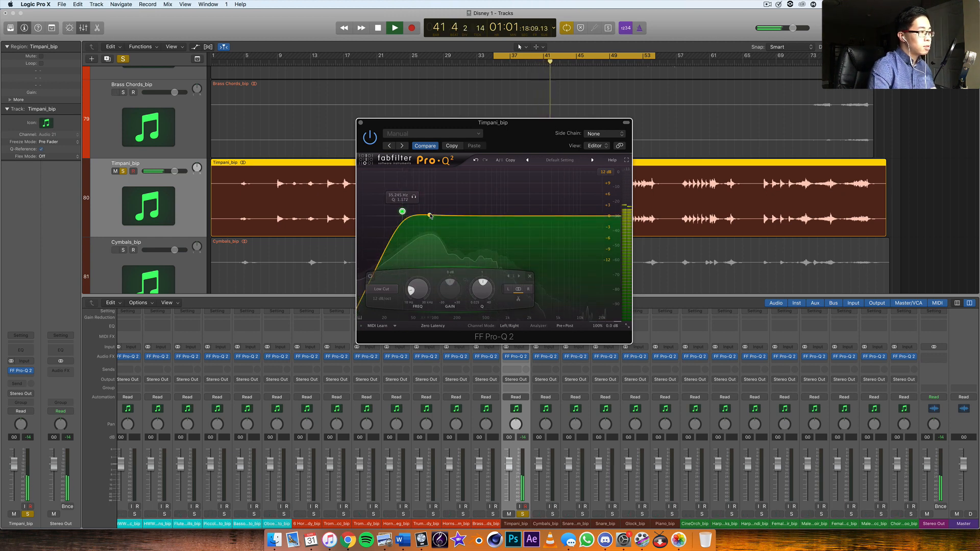
Add Timpani bell cuts near 258 Hz (about 4.2 dB) and near 820 Hz, plus a boost of about 2.8 dB near 3.4 kHz.
{"action": "left_click_drag", "start_coordinate": [453, 215], "coordinate": [465, 179]}
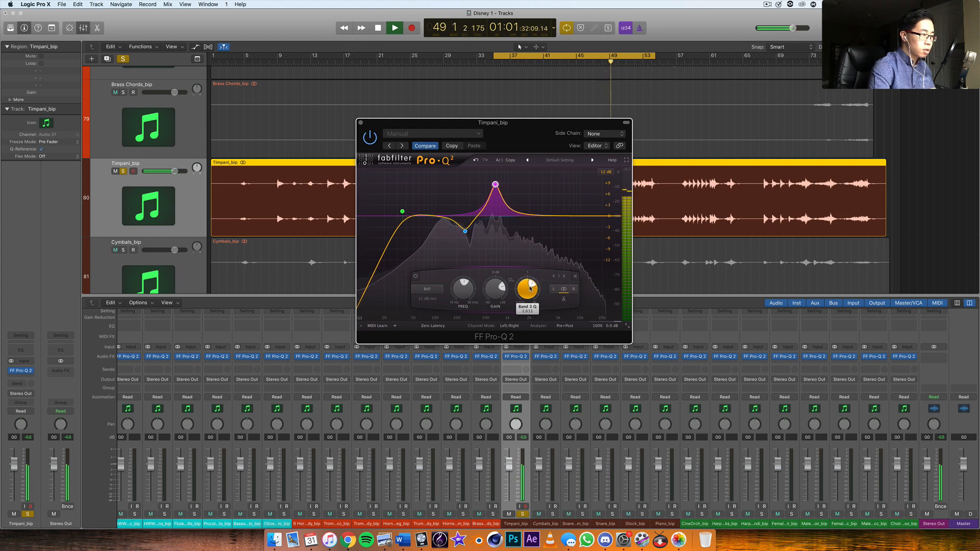
{"action": "left_click_drag", "start_coordinate": [496, 188], "coordinate": [505, 232]}
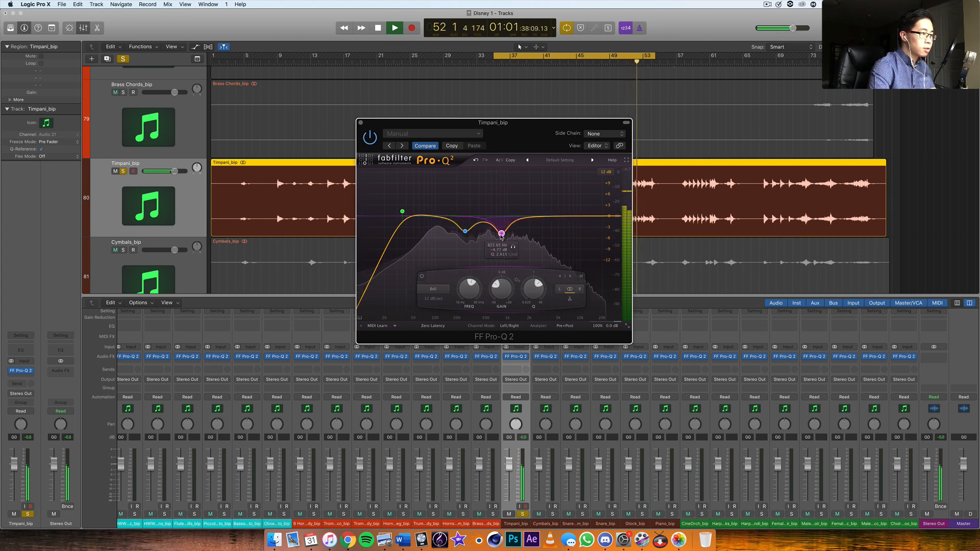
{"action": "double_click", "coordinate": [551, 205]}
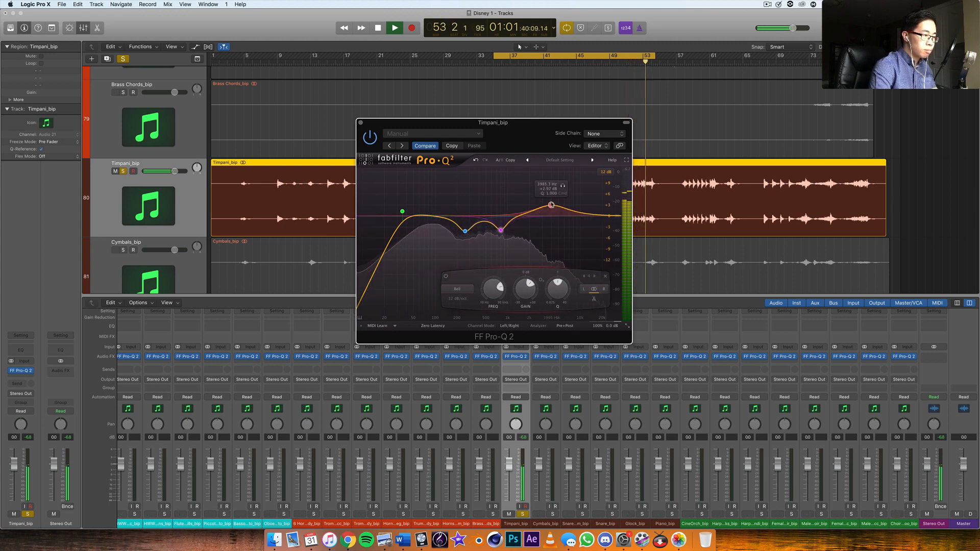
{"action": "mouse_move", "coordinate": [551, 205]}
{"action": "left_mouse_down"}
{"action": "mouse_move", "coordinate": [557, 194]}
{"action": "mouse_move", "coordinate": [525, 202]}
{"action": "mouse_move", "coordinate": [547, 208]}
{"action": "left_mouse_up"}
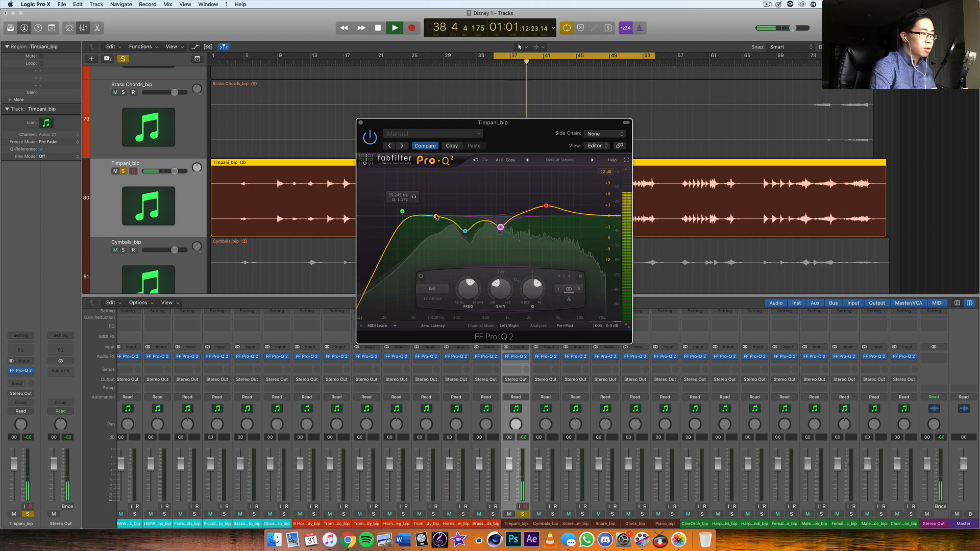
Add a gentle bell boost around 100 Hz on the Timpani, audition the high boost band alone, and close the EQ.
{"action": "left_click_drag", "start_coordinate": [436, 216], "coordinate": [441, 206]}
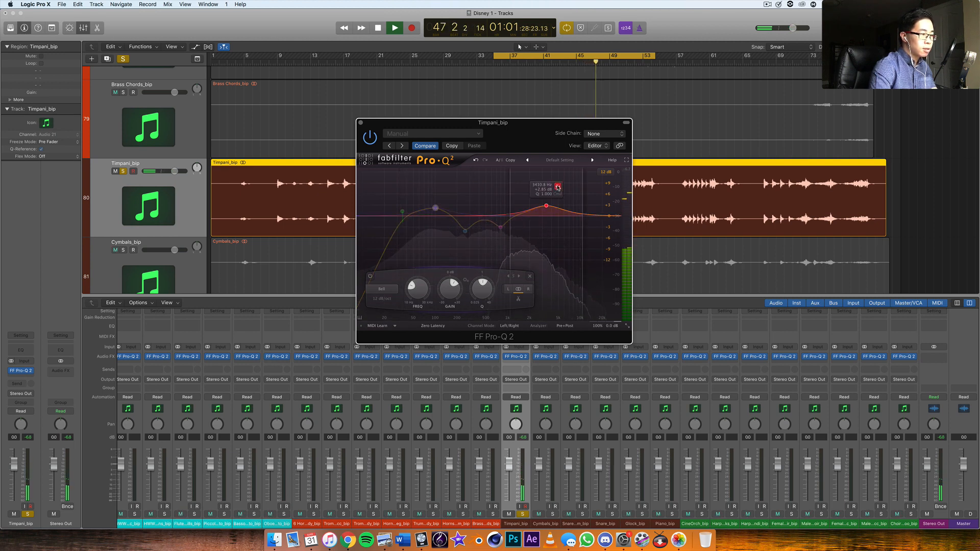
{"action": "left_click", "coordinate": [558, 187]}
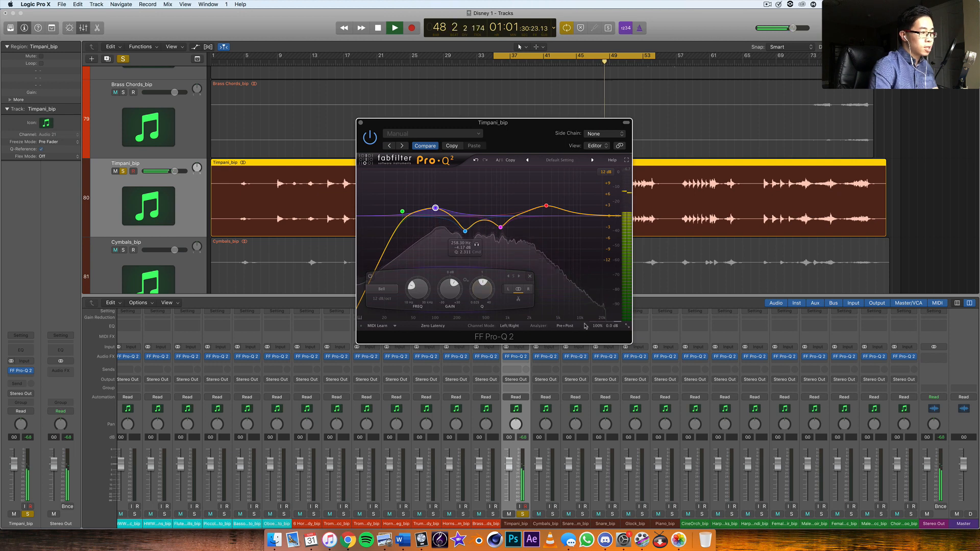
{"action": "left_click", "coordinate": [361, 124]}
Move the solo to the Cymbals track and add a Low Cut band at about 168 Hz in its Pro-Q 2 EQ.
{"action": "left_click", "coordinate": [547, 514]}
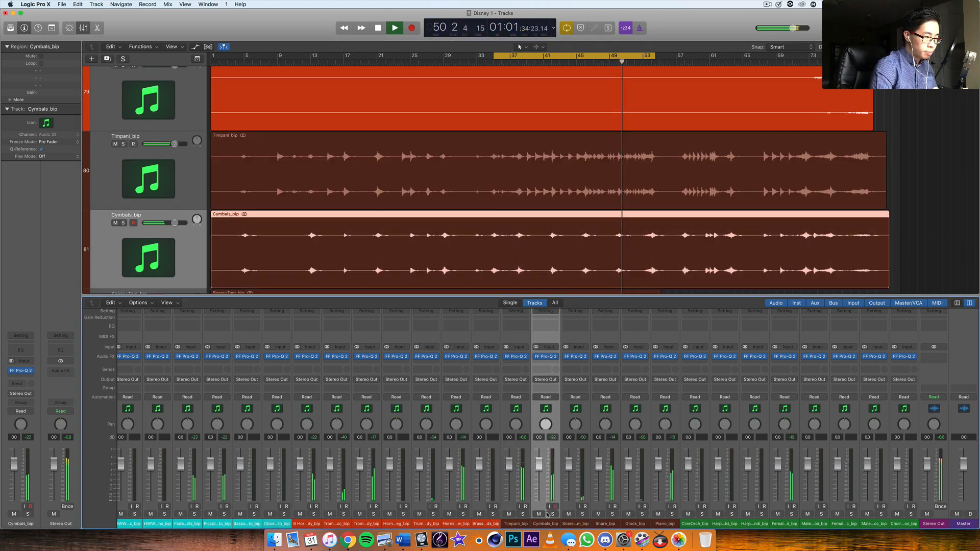
{"action": "left_click", "coordinate": [552, 514]}
{"action": "left_click", "coordinate": [545, 356]}
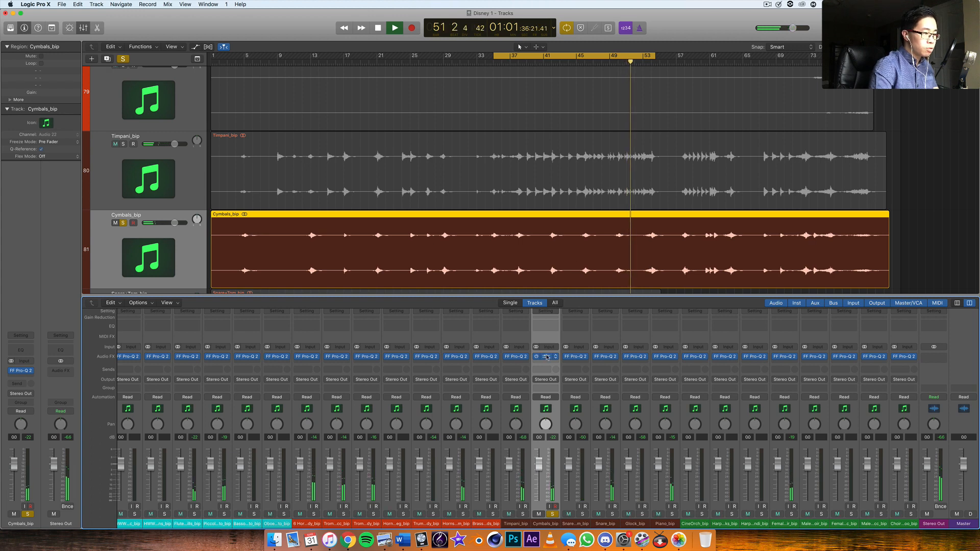
{"action": "left_click_drag", "start_coordinate": [131, 33], "coordinate": [326, 127]}
{"action": "double_click", "coordinate": [309, 225]}
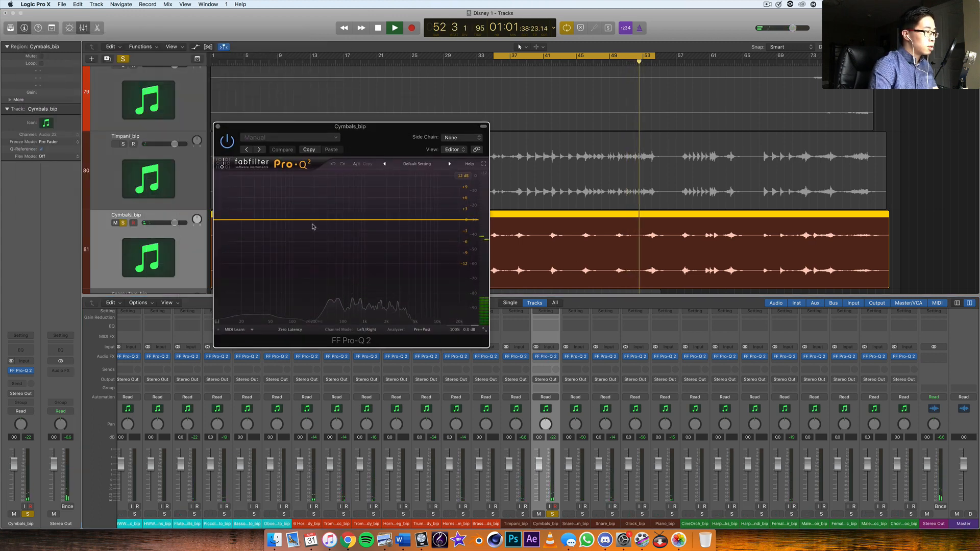
{"action": "left_click", "coordinate": [240, 292]}
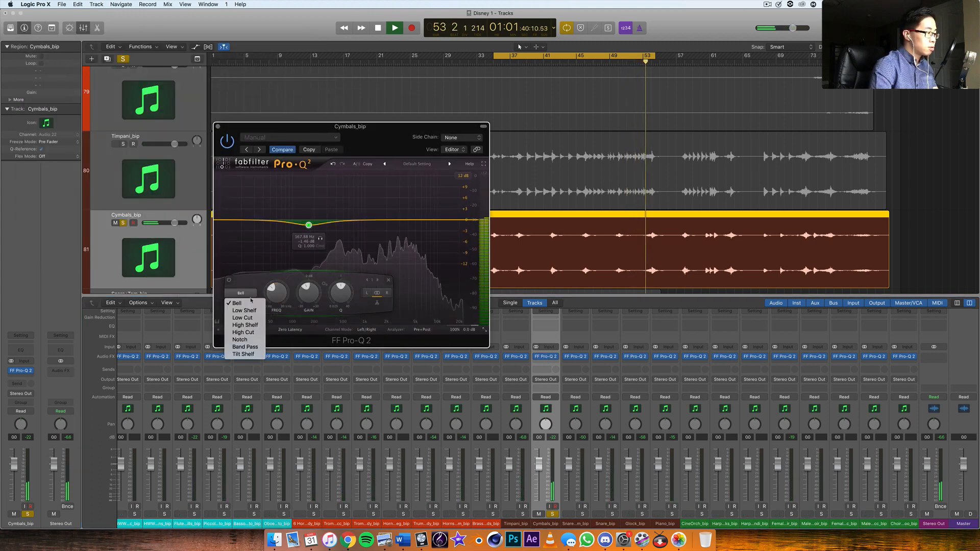
{"action": "left_click", "coordinate": [244, 321]}
Sweep a boosted bell band up through the Cymbals mids to listen for resonances, and delete the band.
{"action": "left_click_drag", "start_coordinate": [317, 205], "coordinate": [377, 189]}
{"action": "right_click", "coordinate": [377, 189]}
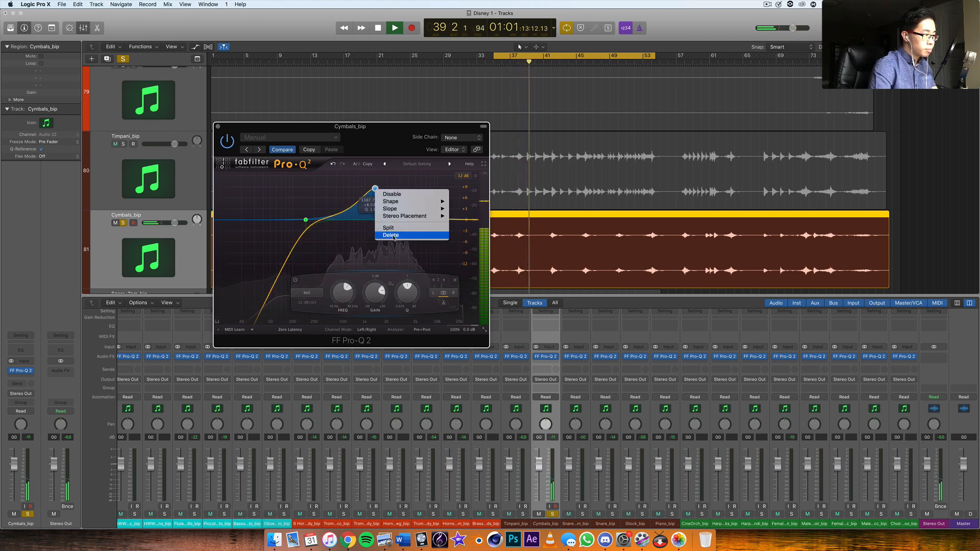
{"action": "left_click", "coordinate": [396, 237]}
Close the Cymbals EQ and move the solo to the Snare+Tom track, starting the cycle range at bar 39.
{"action": "key", "text": "super+w"}
{"action": "left_click", "coordinate": [583, 514], "text": "alt"}
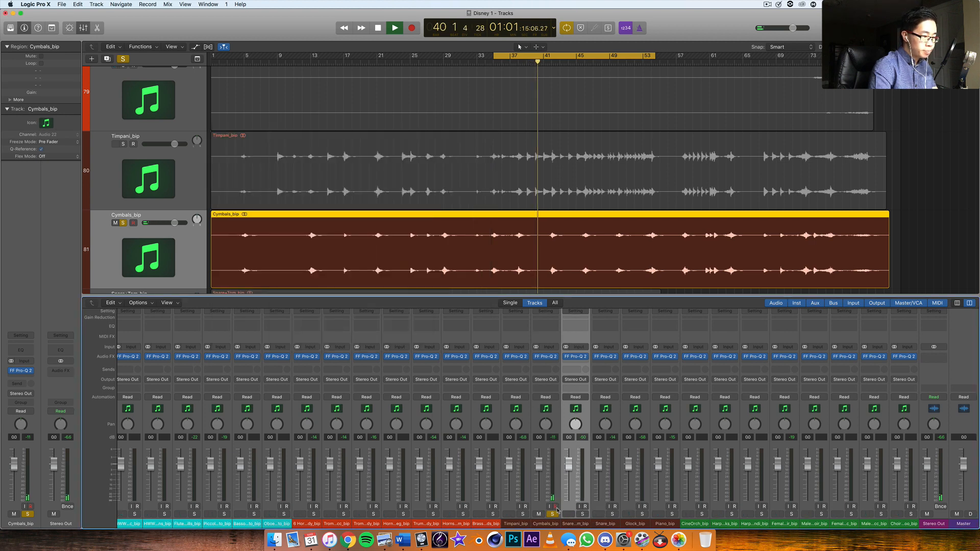
{"action": "left_click", "coordinate": [583, 514]}
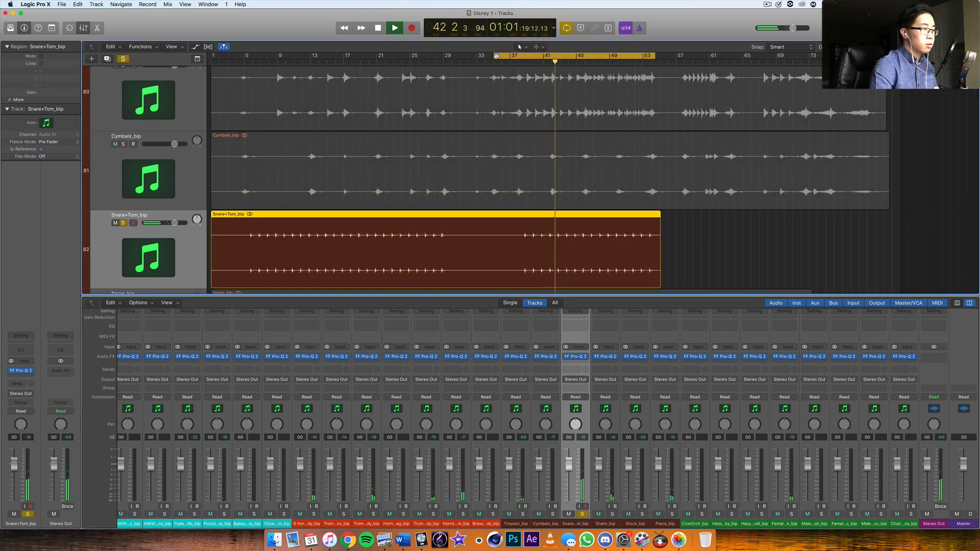
{"action": "left_click_drag", "start_coordinate": [498, 57], "coordinate": [529, 69]}
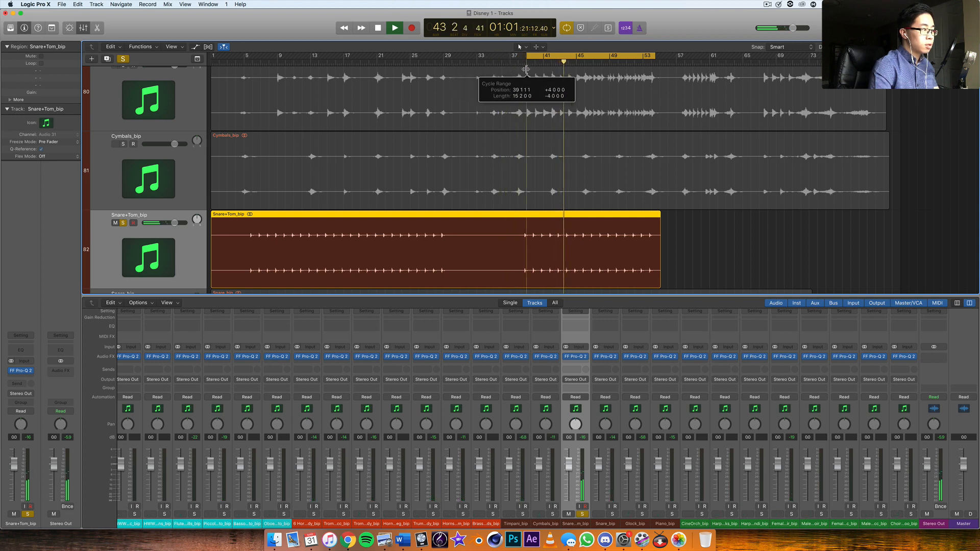
{"action": "scroll", "coordinate": [559, 191], "scroll_direction": "down", "scroll_amount": 3}
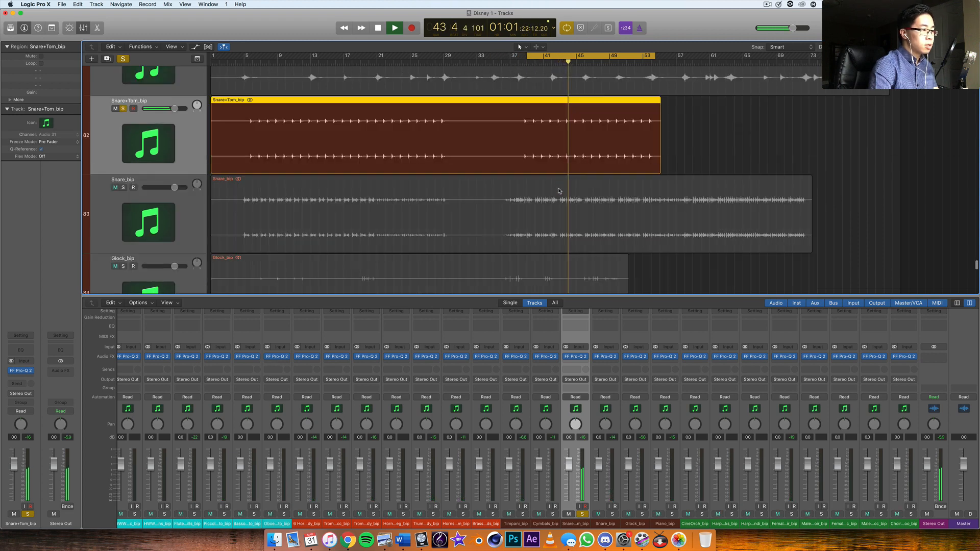
Open the Snare+Tom track's Pro-Q 2 EQ and add a Low Cut band around 50 Hz and a boosted bell band in the low mids.
{"action": "left_click", "coordinate": [575, 356]}
{"action": "left_click_drag", "start_coordinate": [218, 55], "coordinate": [447, 150]}
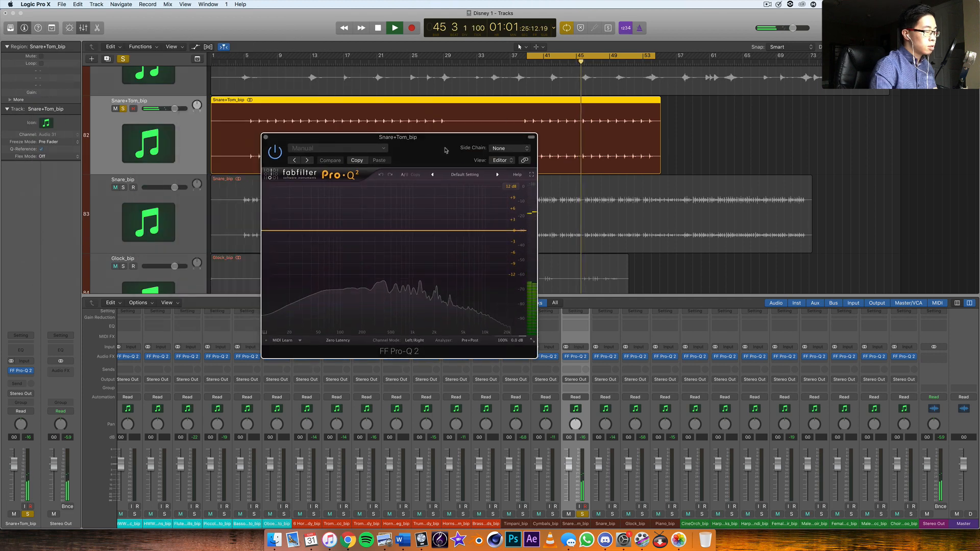
{"action": "left_click_drag", "start_coordinate": [311, 232], "coordinate": [369, 199]}
{"action": "left_click", "coordinate": [287, 304]}
{"action": "left_click", "coordinate": [289, 329]}
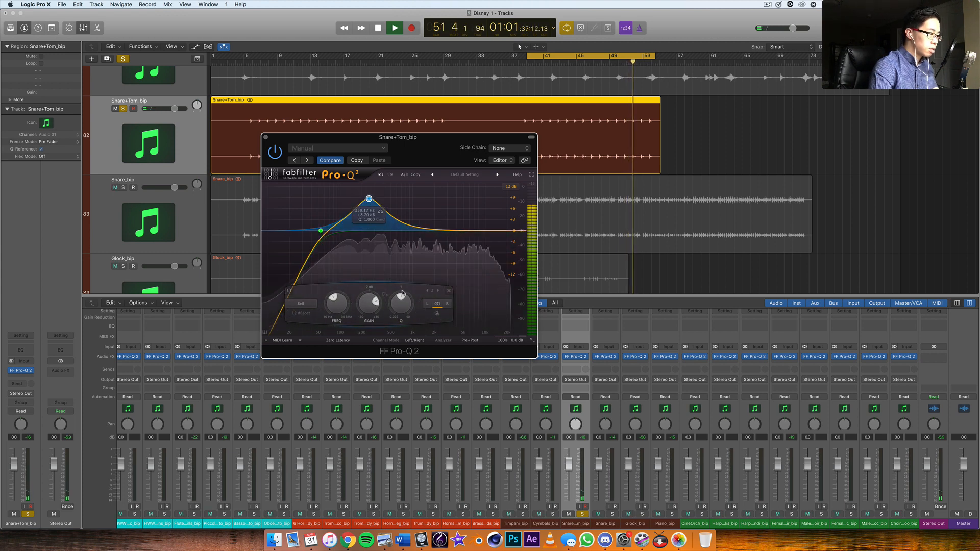
Narrow the Snare+Tom bell into a cut of about 4 dB near 760 Hz and add a narrow boost near 200 Hz.
{"action": "left_click_drag", "start_coordinate": [406, 303], "coordinate": [405, 308]}
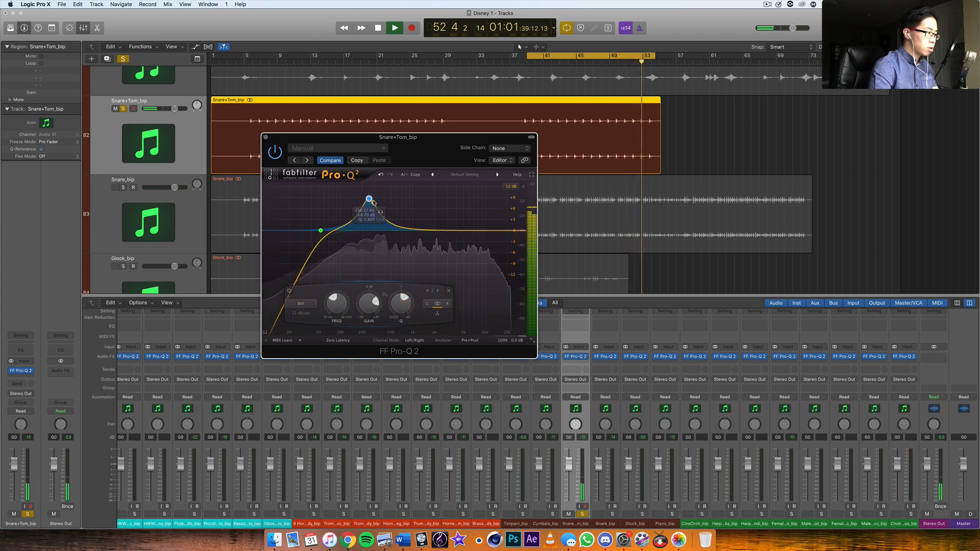
{"action": "mouse_move", "coordinate": [369, 198]}
{"action": "left_mouse_down"}
{"action": "mouse_move", "coordinate": [379, 209]}
{"action": "mouse_move", "coordinate": [361, 209]}
{"action": "left_mouse_up"}
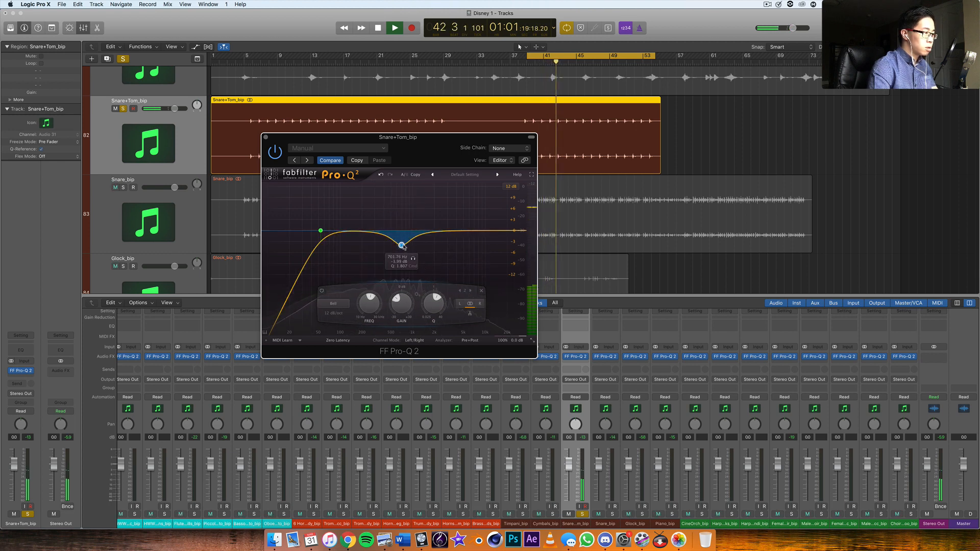
{"action": "mouse_move", "coordinate": [361, 233]}
{"action": "left_mouse_down"}
{"action": "mouse_move", "coordinate": [361, 217]}
{"action": "mouse_move", "coordinate": [365, 235]}
{"action": "left_mouse_up"}
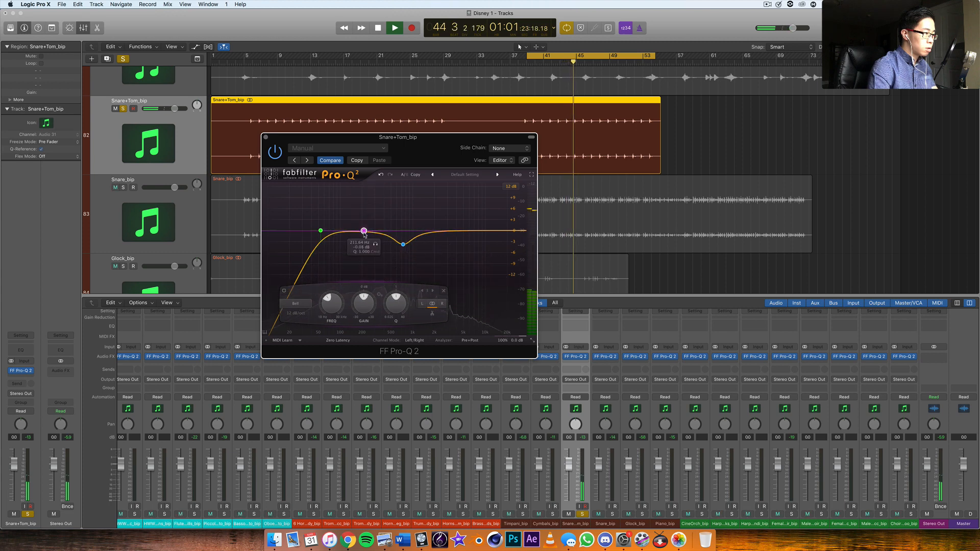
{"action": "left_click_drag", "start_coordinate": [405, 293], "coordinate": [392, 325]}
{"action": "left_click_drag", "start_coordinate": [368, 241], "coordinate": [363, 224]}
Add a High Shelf band to the Snare+Tom EQ, boosting about 4 dB from about 1.9 kHz.
{"action": "mouse_move", "coordinate": [469, 228]}
{"action": "left_mouse_down"}
{"action": "mouse_move", "coordinate": [446, 200]}
{"action": "mouse_move", "coordinate": [467, 203]}
{"action": "mouse_move", "coordinate": [461, 220]}
{"action": "left_mouse_up"}
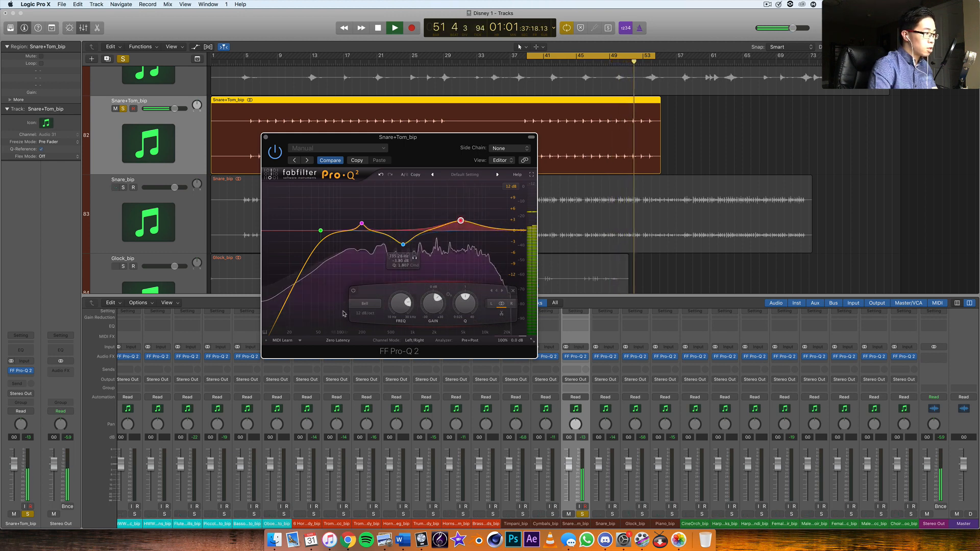
{"action": "left_click", "coordinate": [365, 303]}
{"action": "left_click", "coordinate": [365, 343]}
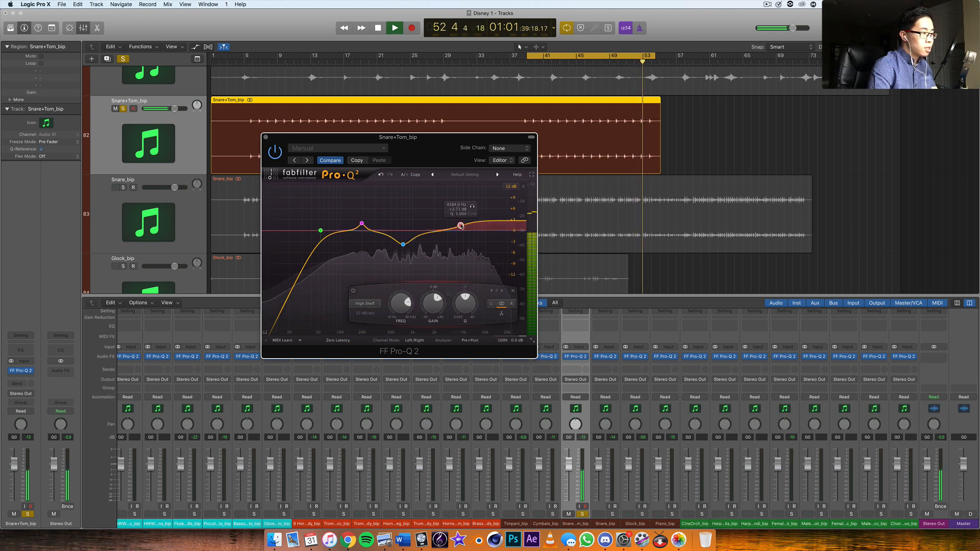
{"action": "left_click_drag", "start_coordinate": [461, 226], "coordinate": [432, 224]}
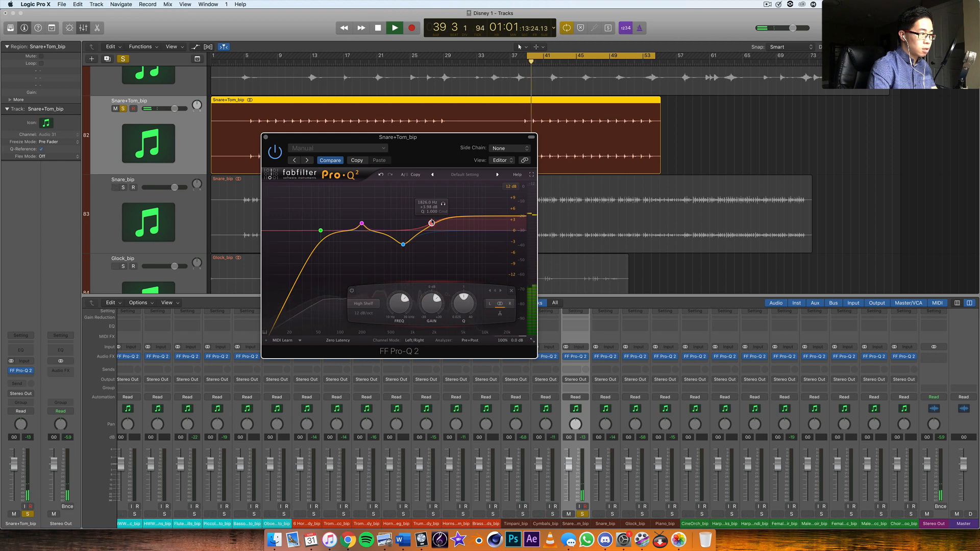
Raise the Snare+Tom high shelf slightly, compare the EQ with bypass, and close it.
{"action": "left_click_drag", "start_coordinate": [432, 221], "coordinate": [430, 215]}
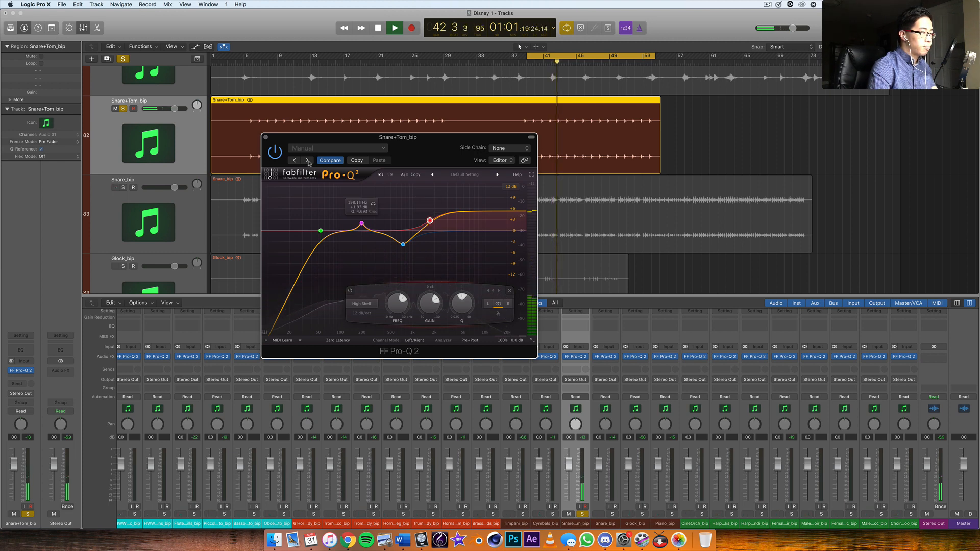
{"action": "left_click", "coordinate": [275, 153]}
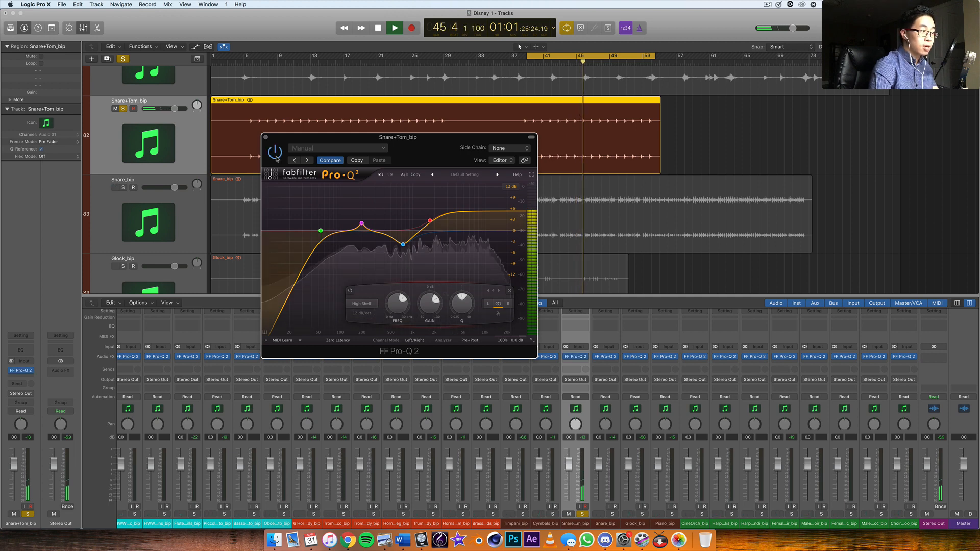
{"action": "left_click", "coordinate": [265, 137]}
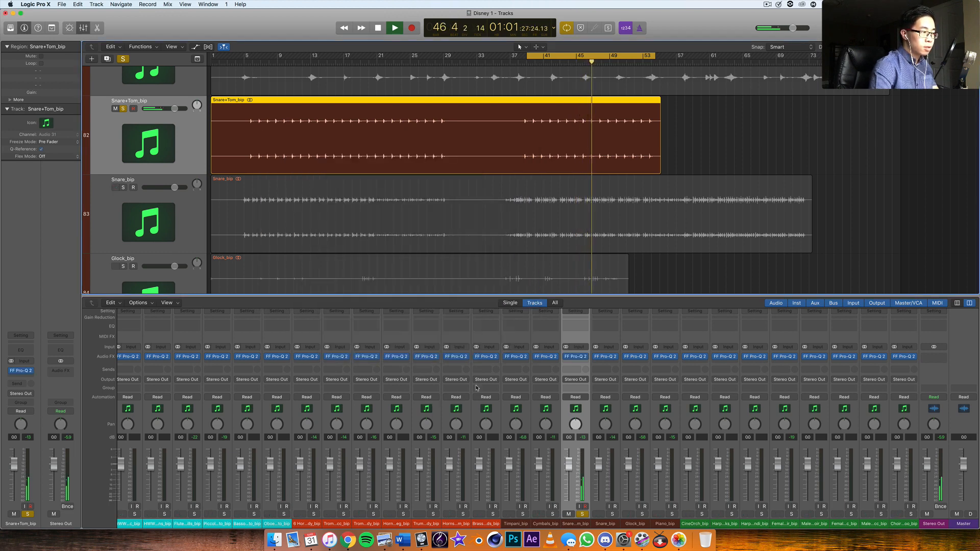
Move the solo from the Snare+Tom track to the Snare track and open its Pro-Q 2 EQ during playback.
{"action": "left_click", "coordinate": [606, 509]}
{"action": "left_click", "coordinate": [582, 514]}
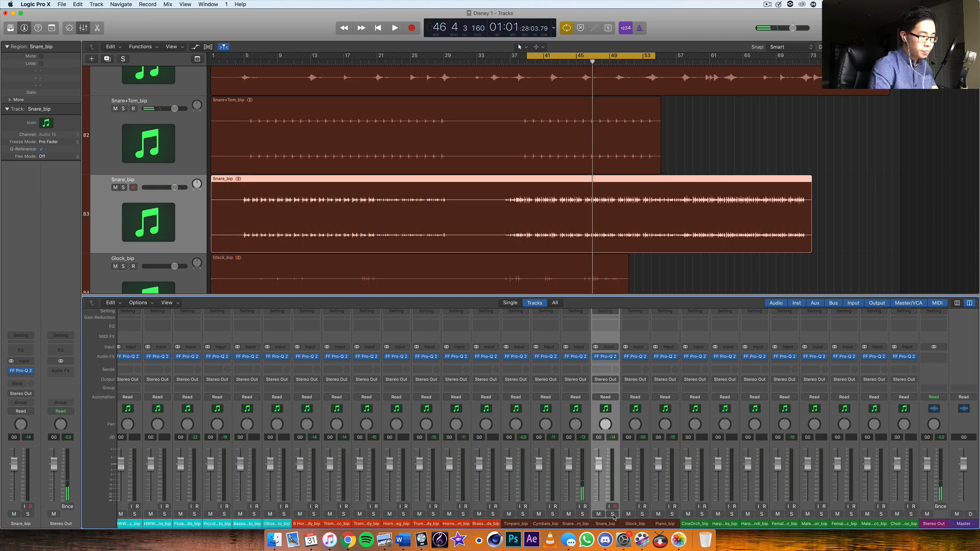
{"action": "left_click", "coordinate": [612, 514]}
{"action": "key", "text": "space"}
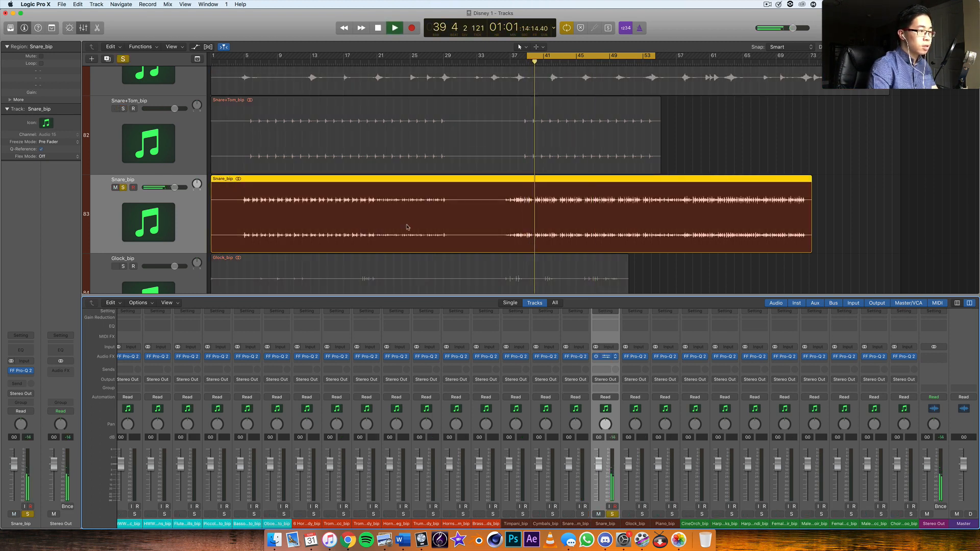
{"action": "left_click_drag", "start_coordinate": [195, 44], "coordinate": [438, 173]}
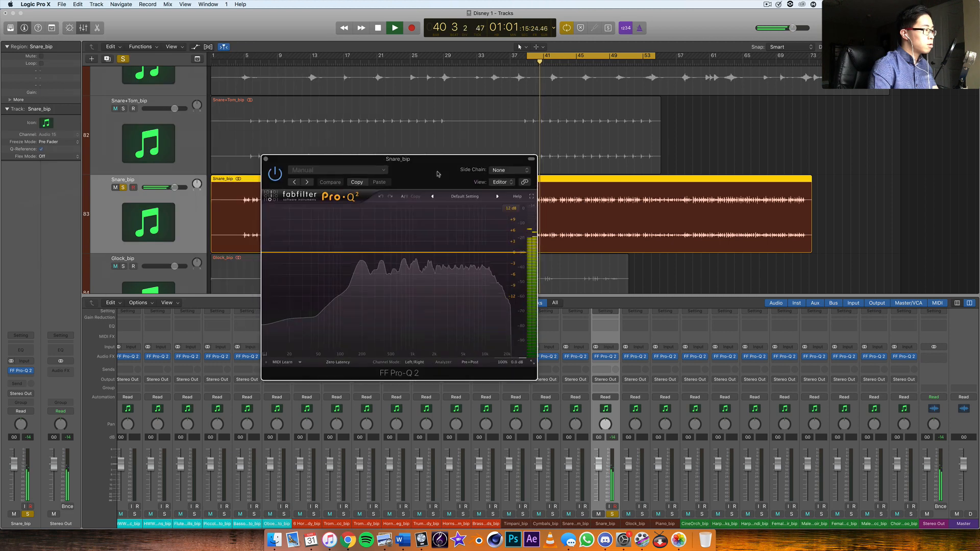
Add a Low Cut band below 100 Hz to the Snare EQ and a strongly boosted bell near 250 Hz with Q about 3.7.
{"action": "left_click", "coordinate": [313, 254]}
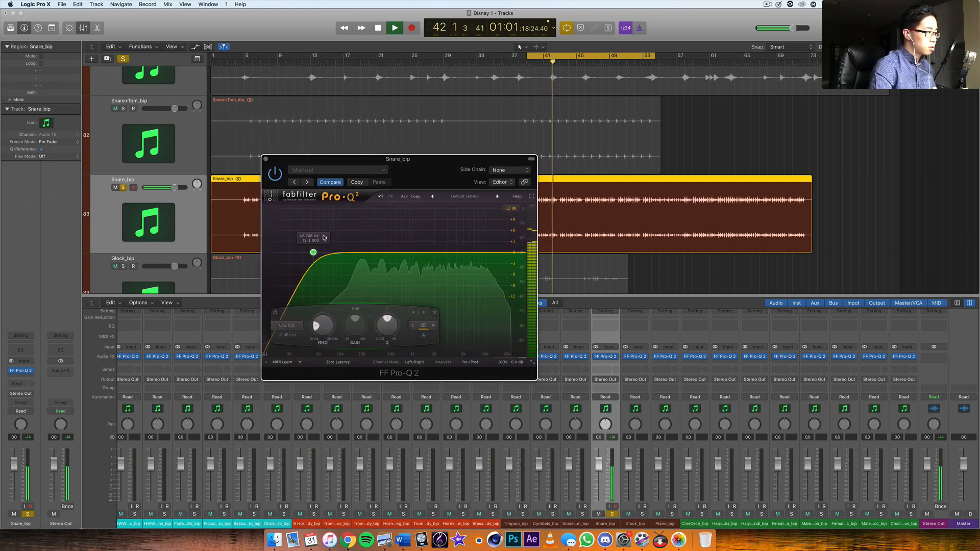
{"action": "left_click_drag", "start_coordinate": [323, 238], "coordinate": [370, 216]}
{"action": "left_click_drag", "start_coordinate": [402, 326], "coordinate": [402, 312]}
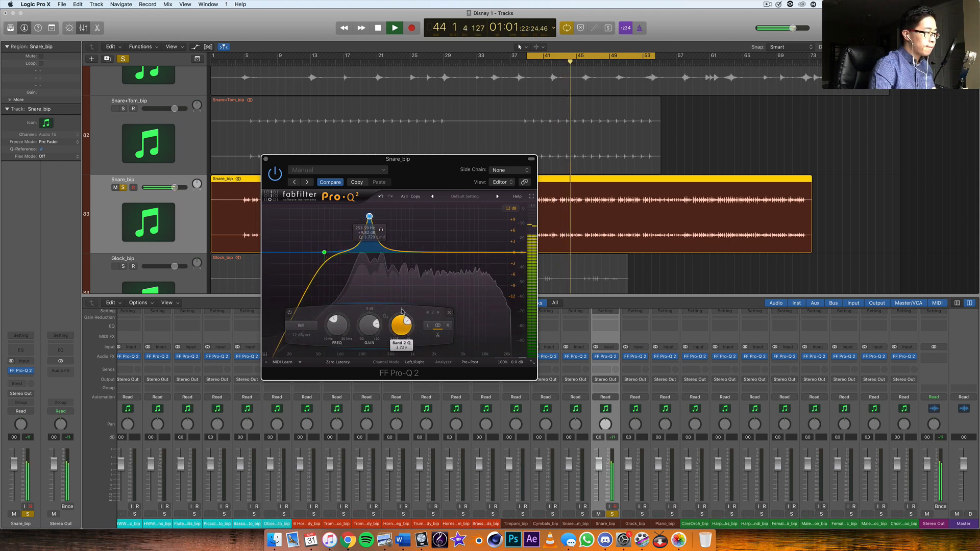
Turn the Snare bell into a cut of about 6 dB near 480 Hz and add a narrow boost of about 3 dB near 1.1 kHz.
{"action": "left_click_drag", "start_coordinate": [370, 216], "coordinate": [431, 219]}
{"action": "left_click_drag", "start_coordinate": [458, 325], "coordinate": [458, 307]}
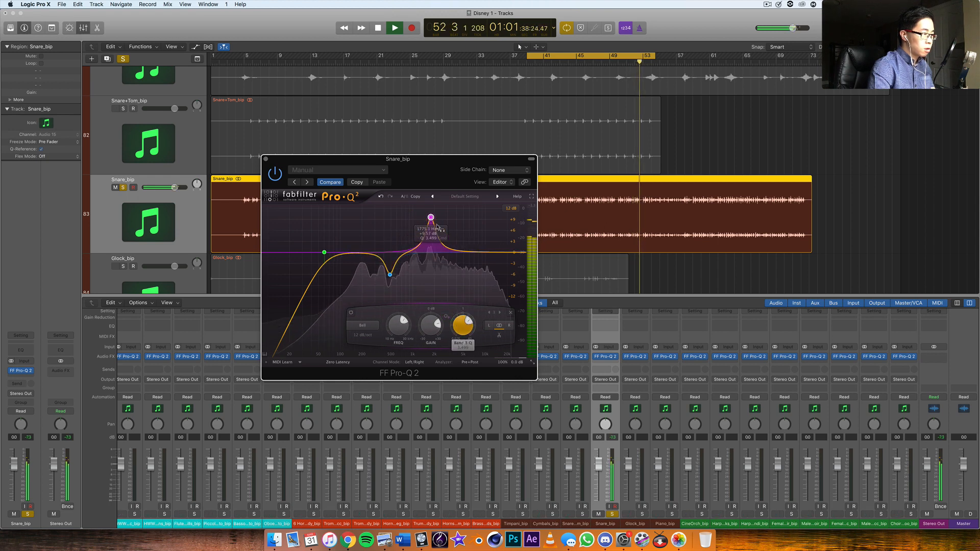
{"action": "mouse_move", "coordinate": [431, 219]}
{"action": "left_mouse_down"}
{"action": "mouse_move", "coordinate": [422, 212]}
{"action": "mouse_move", "coordinate": [436, 212]}
{"action": "left_mouse_up"}
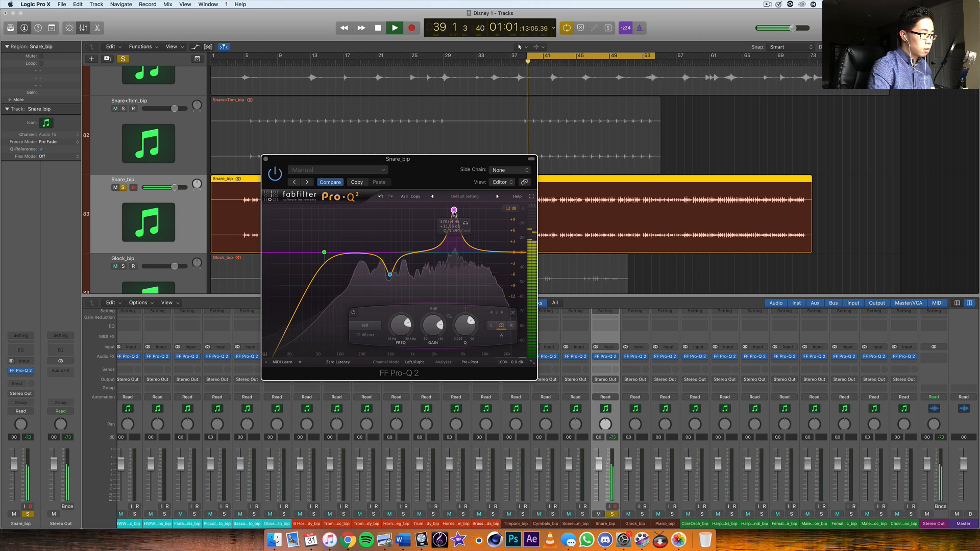
{"action": "left_click_drag", "start_coordinate": [446, 215], "coordinate": [417, 244]}
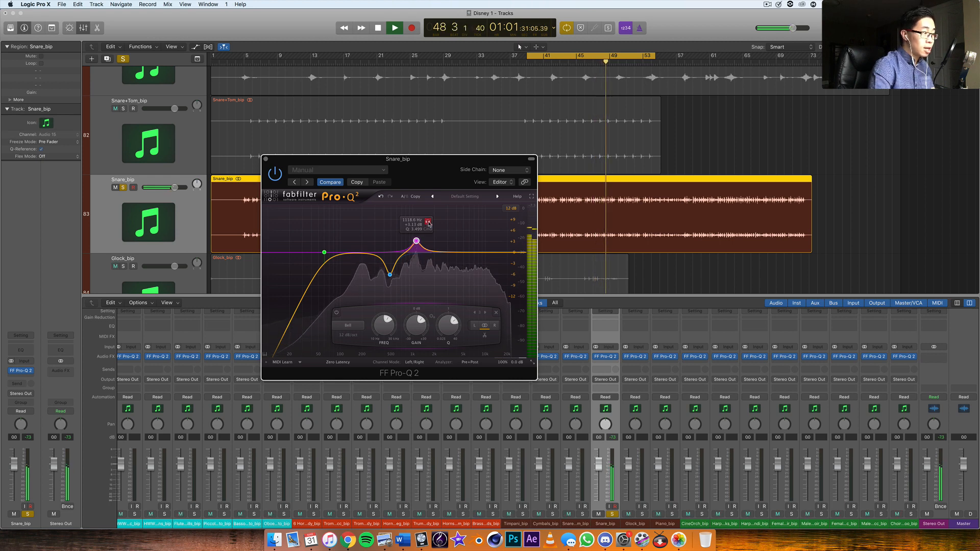
{"action": "left_click", "coordinate": [360, 226]}
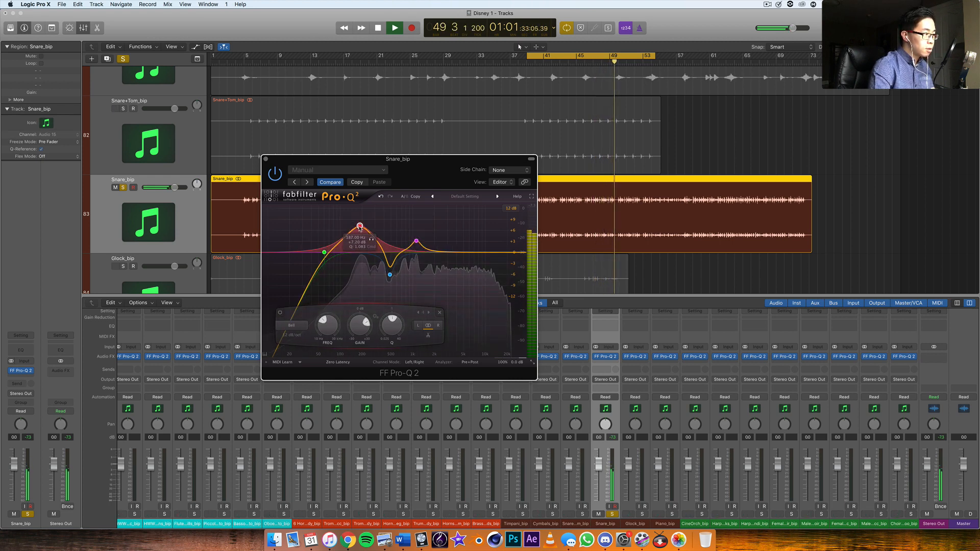
{"action": "left_click_drag", "start_coordinate": [360, 226], "coordinate": [361, 252]}
{"action": "right_click", "coordinate": [361, 252]}
{"action": "left_click", "coordinate": [374, 300]}
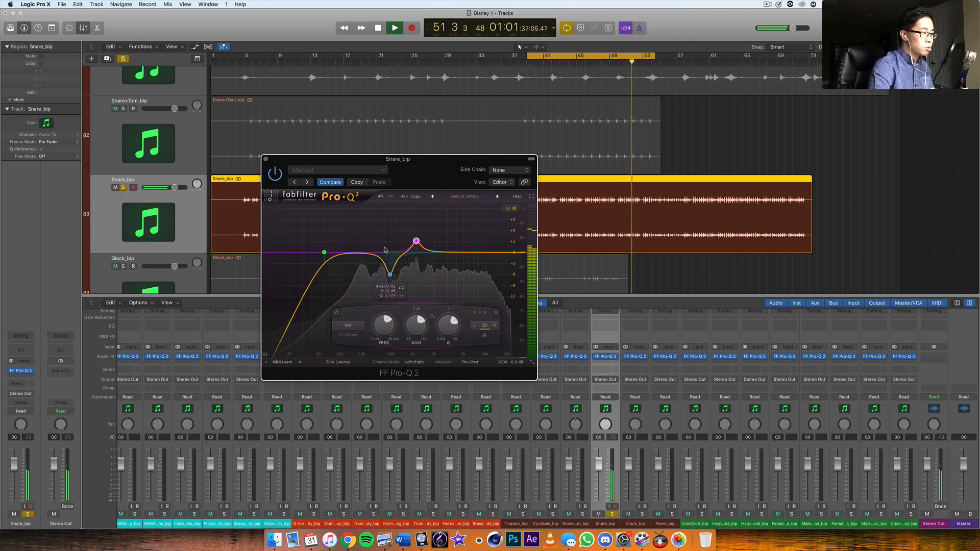
Add a wide bell boosting about 3 dB near 5.2 kHz to the Snare EQ during playback, and close the EQ.
{"action": "key", "text": "space"}
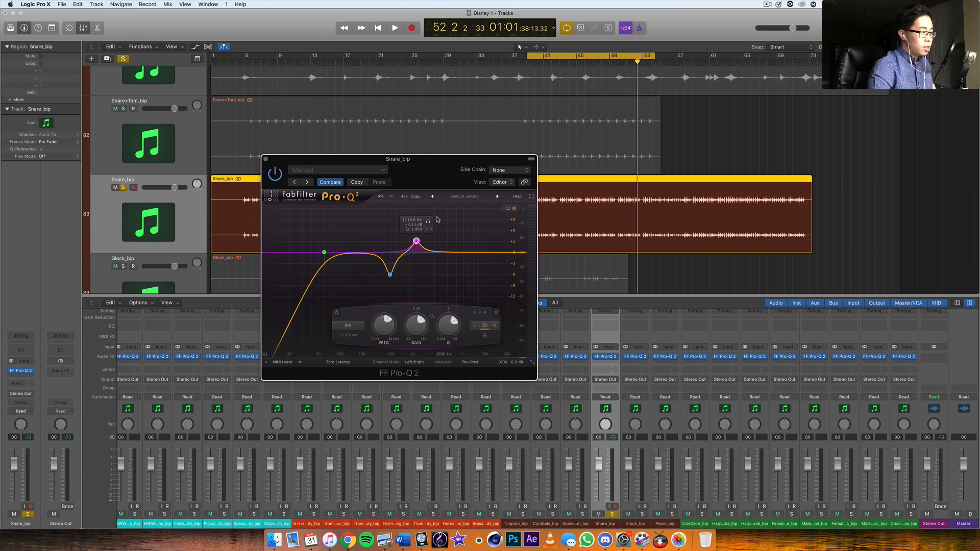
{"action": "key", "text": "space"}
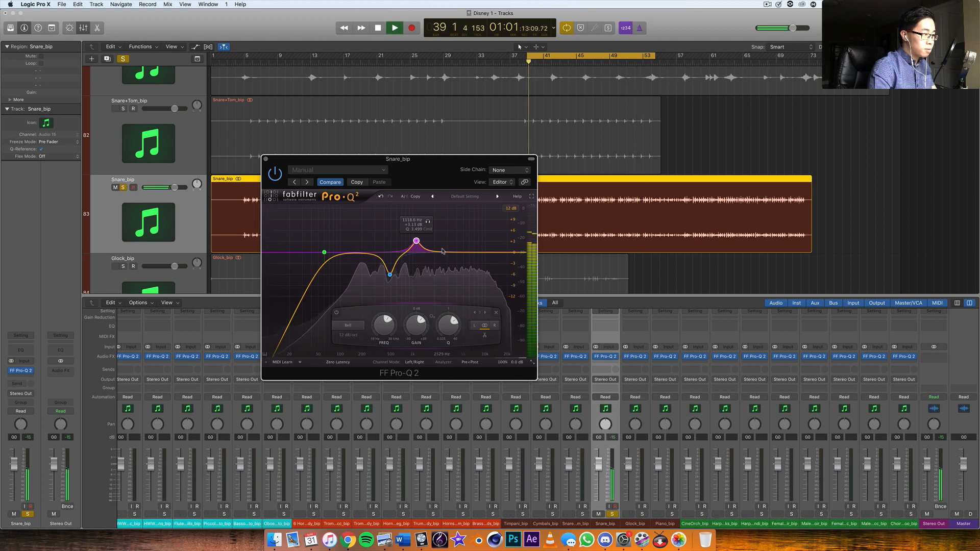
{"action": "left_click_drag", "start_coordinate": [444, 254], "coordinate": [464, 241]}
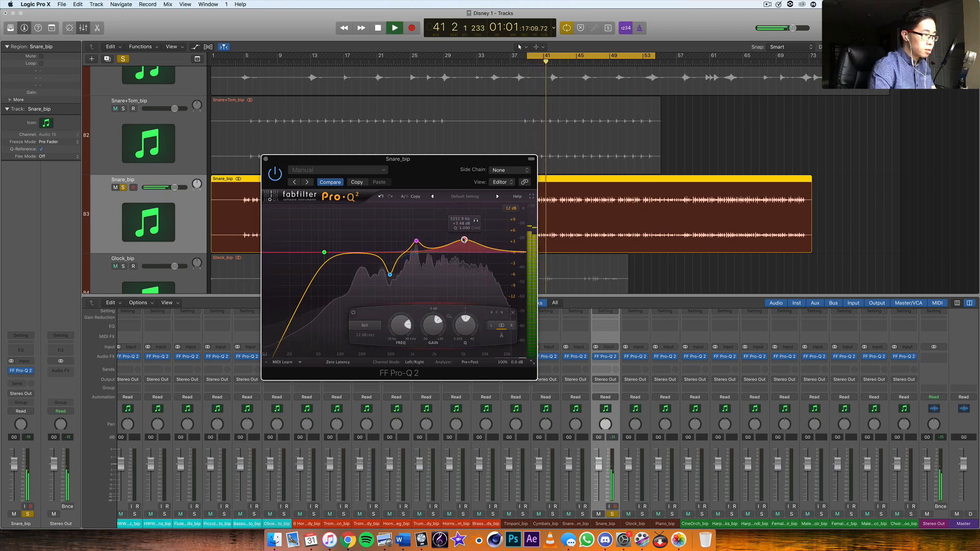
{"action": "mouse_move", "coordinate": [509, 361]}
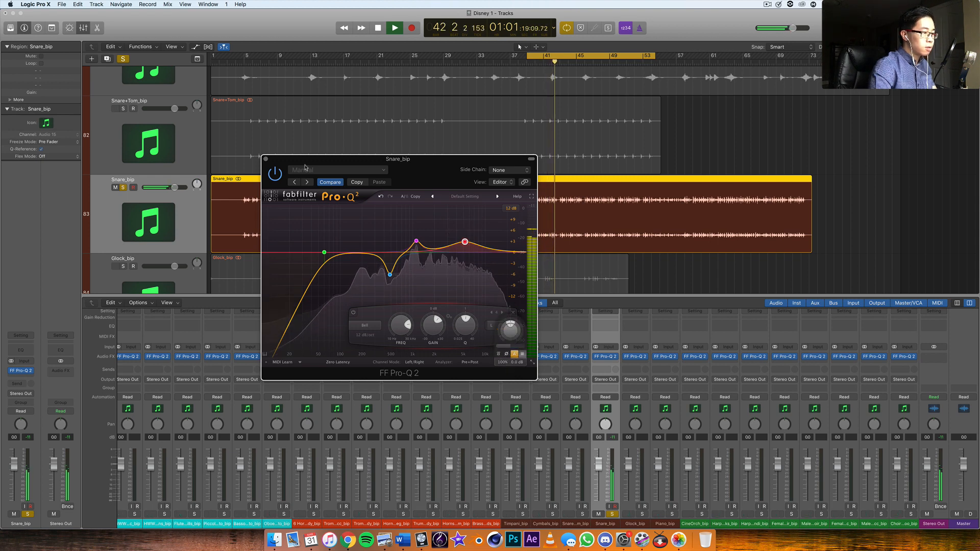
{"action": "left_click", "coordinate": [266, 158]}
Solo the Glock track with the cycle range set to bars 46 to 50, and open its Pro-Q 2 EQ.
{"action": "left_click", "coordinate": [648, 508]}
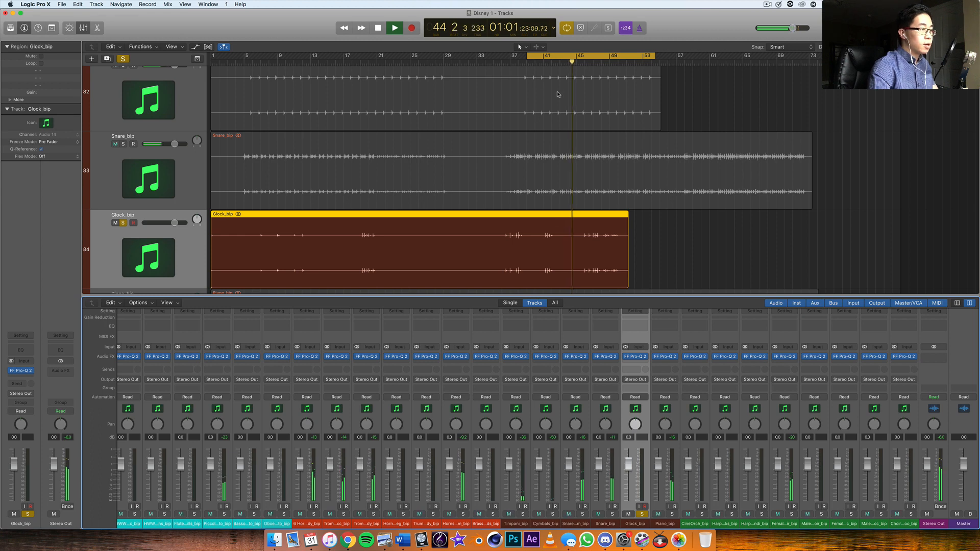
{"action": "left_click_drag", "start_coordinate": [528, 61], "coordinate": [585, 76]}
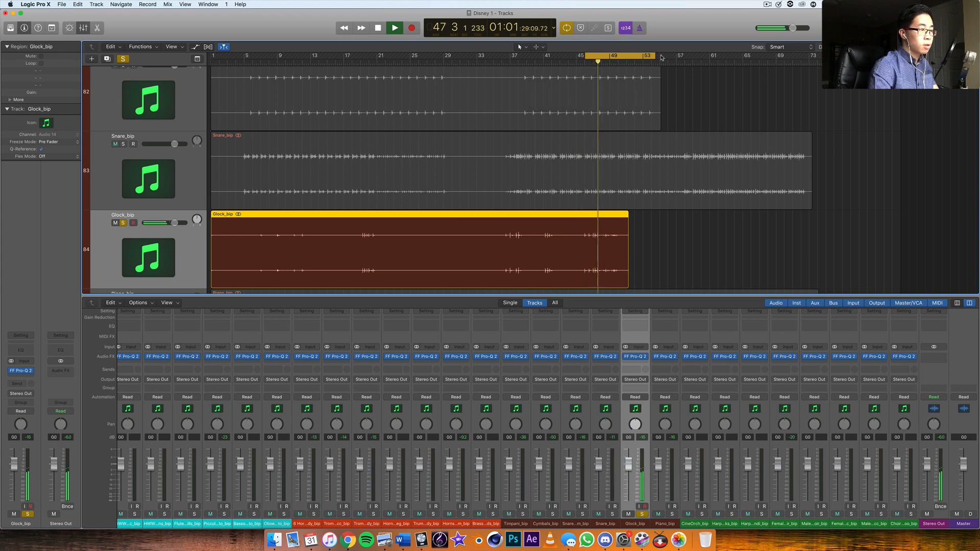
{"action": "left_click_drag", "start_coordinate": [654, 56], "coordinate": [616, 69]}
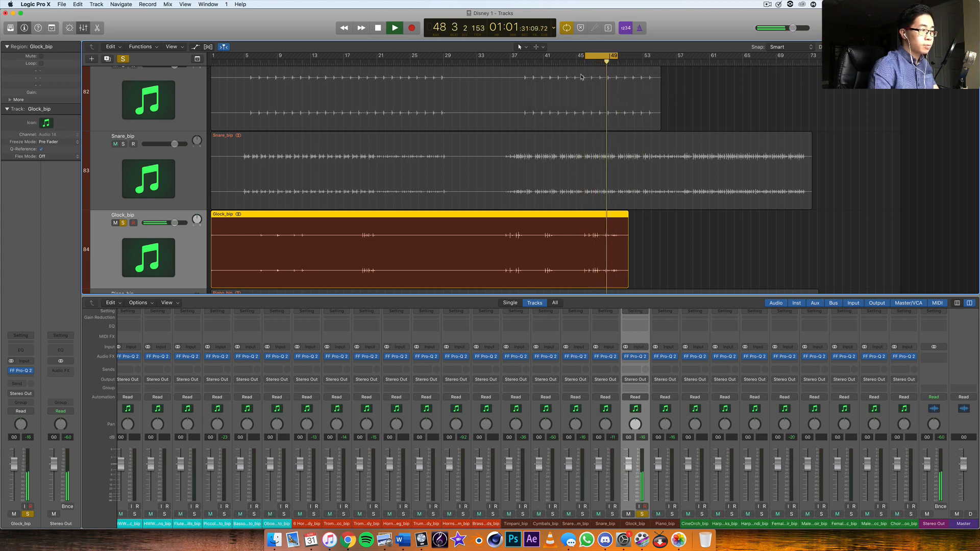
{"action": "left_click", "coordinate": [635, 357]}
{"action": "left_click_drag", "start_coordinate": [199, 57], "coordinate": [352, 134]}
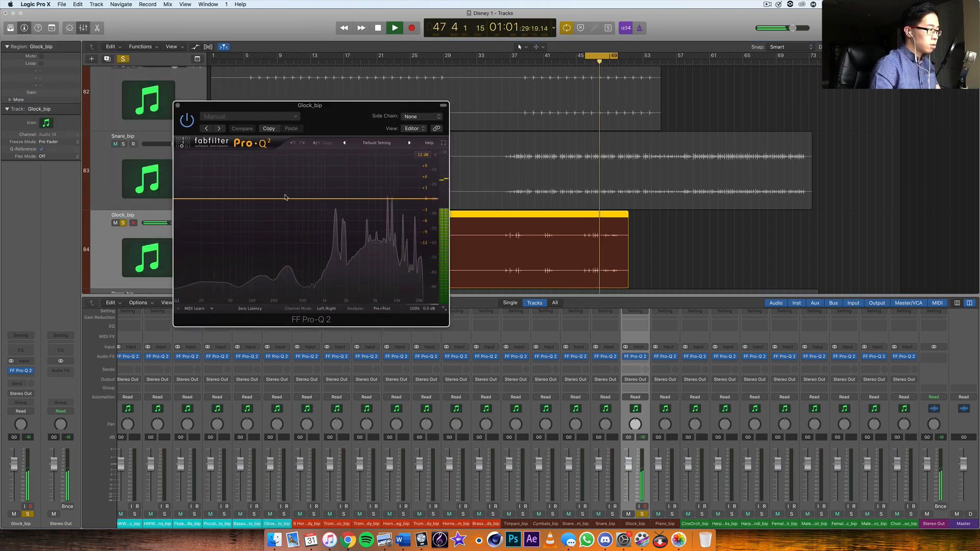
Add a Low Cut band and a bell boosting nearly 3 dB a little above 3 kHz to the Glock EQ, and close it.
{"action": "left_click_drag", "start_coordinate": [271, 199], "coordinate": [351, 166]}
{"action": "left_click", "coordinate": [212, 271]}
{"action": "left_click", "coordinate": [207, 297]}
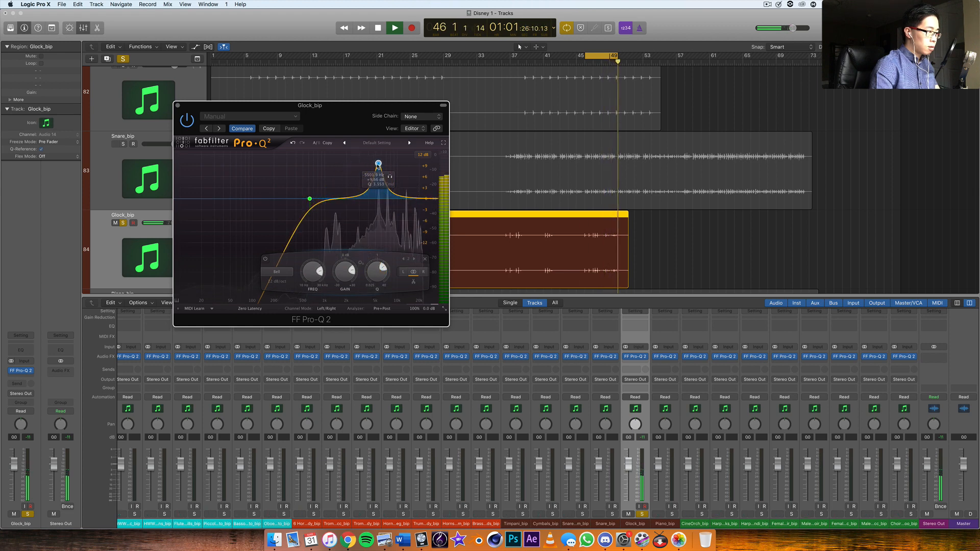
{"action": "left_click_drag", "start_coordinate": [378, 164], "coordinate": [346, 163]}
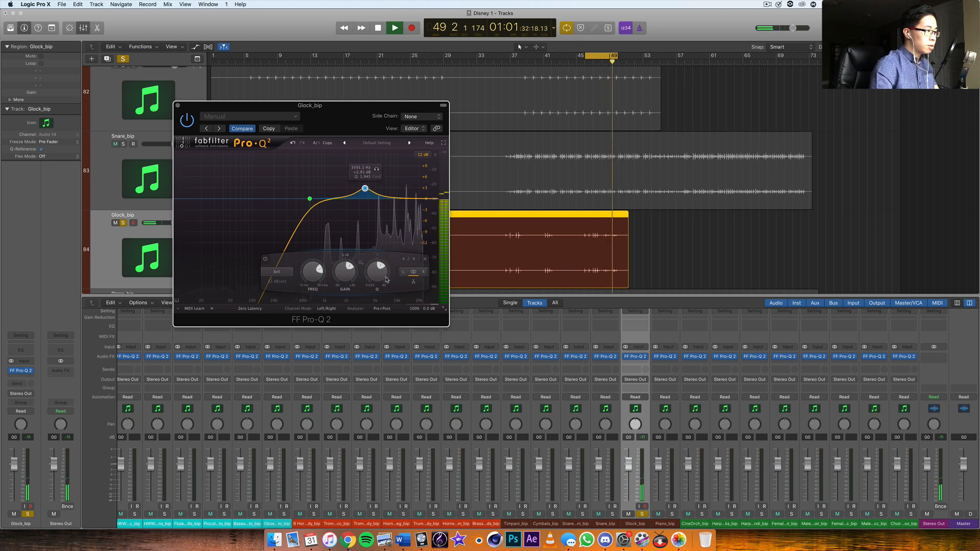
{"action": "left_click", "coordinate": [177, 106]}
Solo the Piano track with the cycle range starting at bar 30, and open its Pro-Q 2 EQ.
{"action": "left_click", "coordinate": [654, 501]}
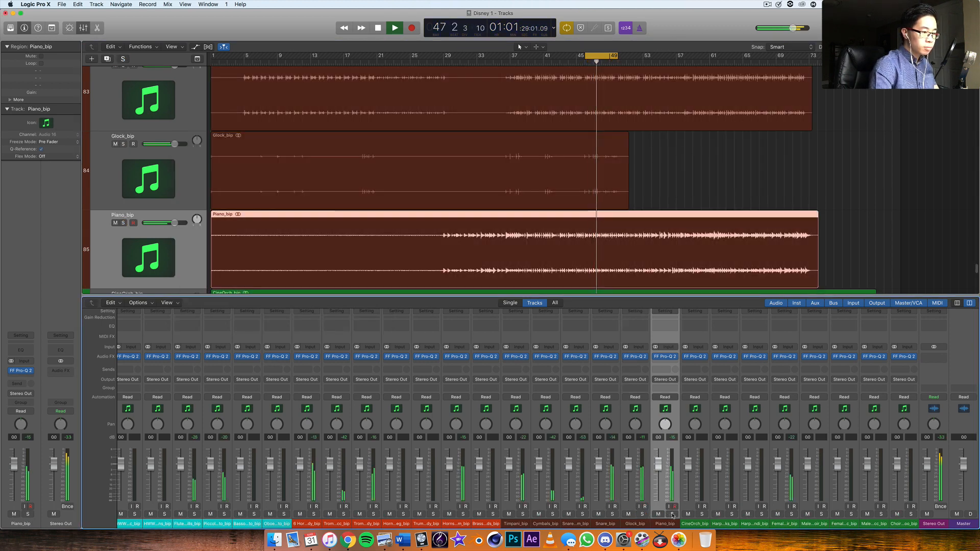
{"action": "left_click_drag", "start_coordinate": [586, 57], "coordinate": [452, 57]}
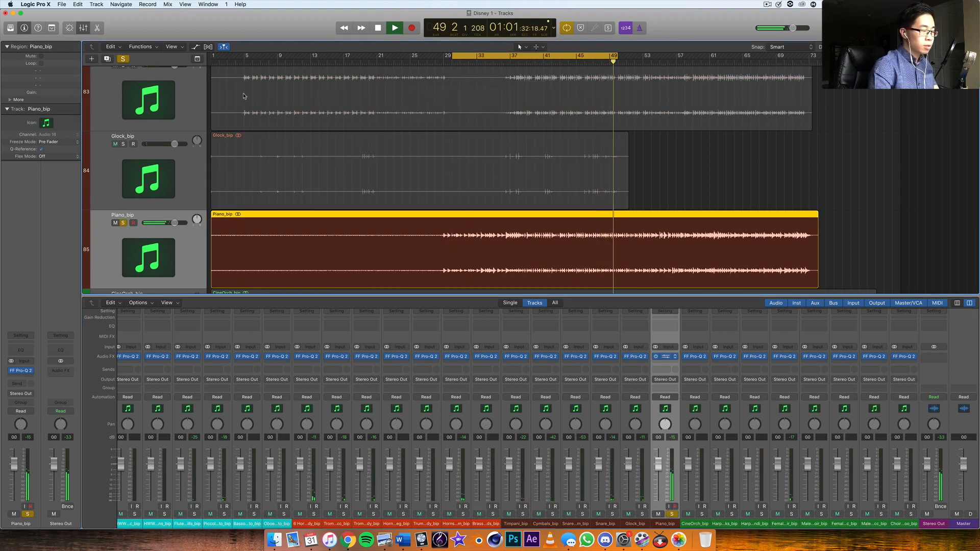
{"action": "left_click", "coordinate": [661, 356]}
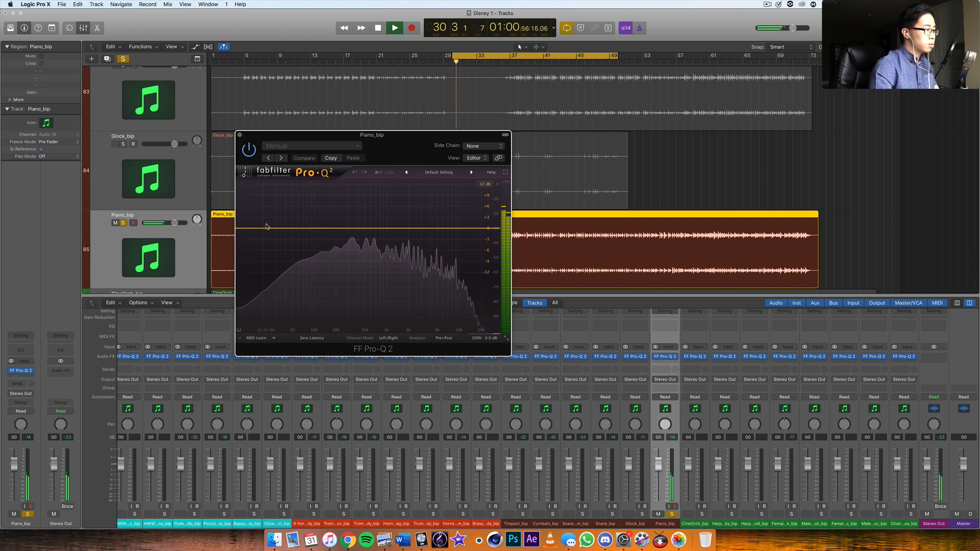
Add a Low Cut band to the Piano EQ and a narrow, strongly boosted bell near 190 Hz.
{"action": "left_click", "coordinate": [266, 230]}
{"action": "left_click", "coordinate": [260, 302]}
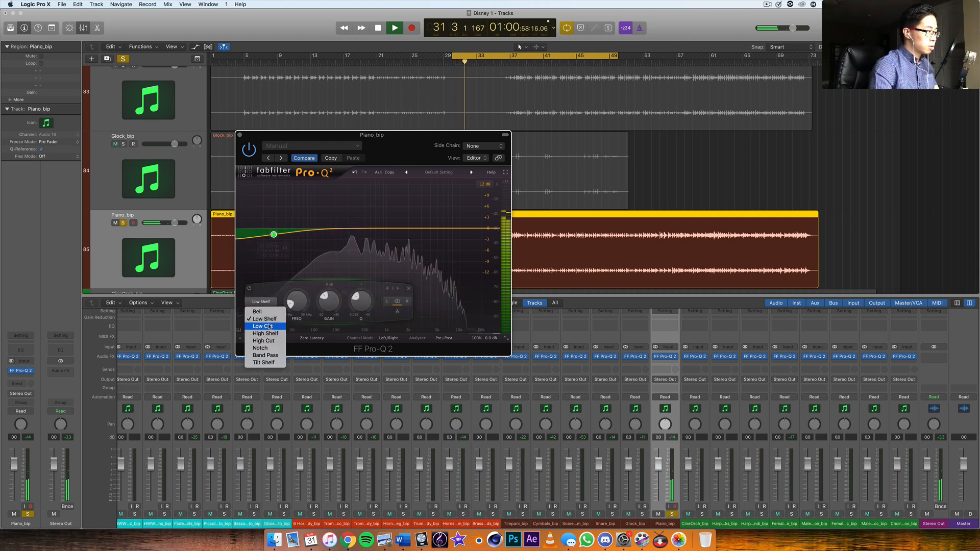
{"action": "left_click", "coordinate": [263, 314]}
{"action": "left_click_drag", "start_coordinate": [274, 264], "coordinate": [335, 194]}
{"action": "left_click_drag", "start_coordinate": [367, 300], "coordinate": [367, 287]}
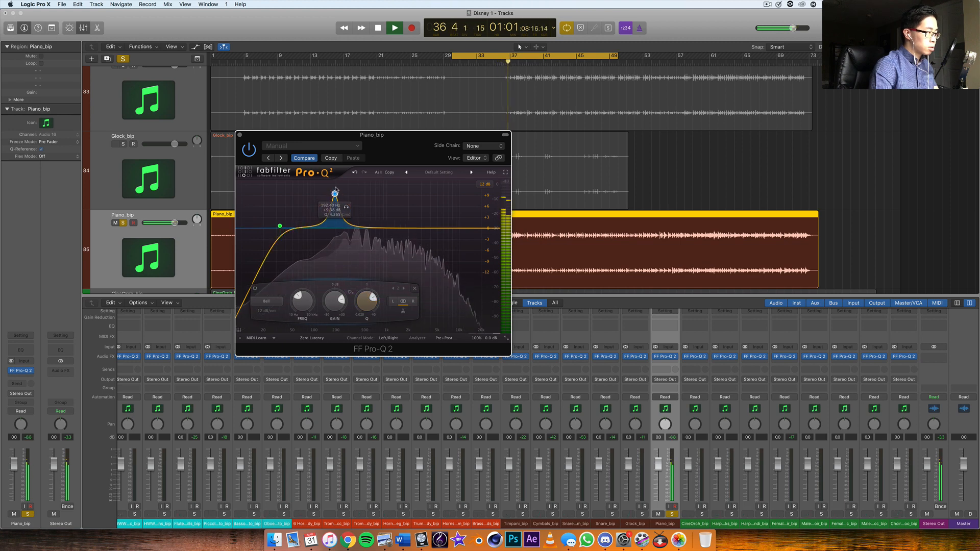
Sweep the Piano bell upward, widen it to a Q of about 1.1, and settle on a boost of about 3 dB near 5.5 kHz.
{"action": "left_click_drag", "start_coordinate": [337, 194], "coordinate": [434, 223]}
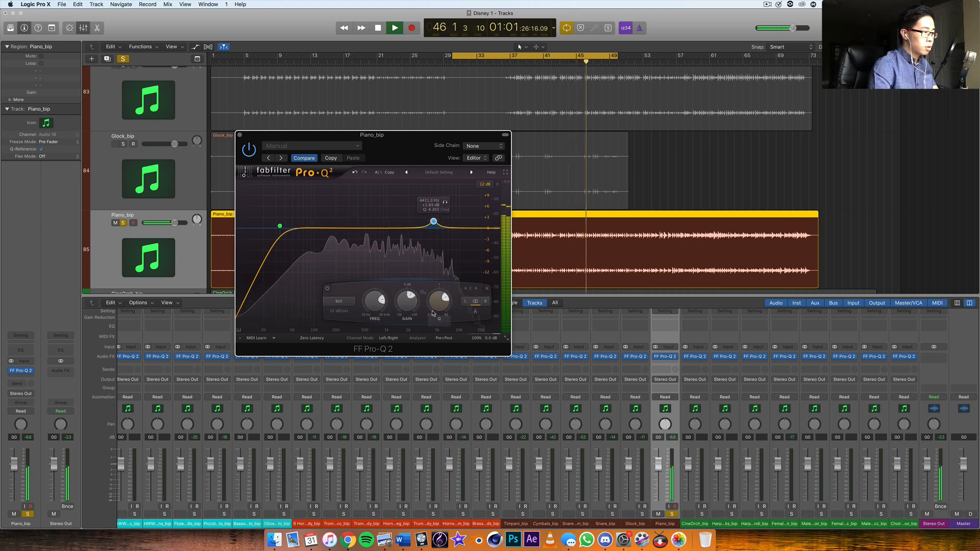
{"action": "left_click_drag", "start_coordinate": [449, 300], "coordinate": [448, 311]}
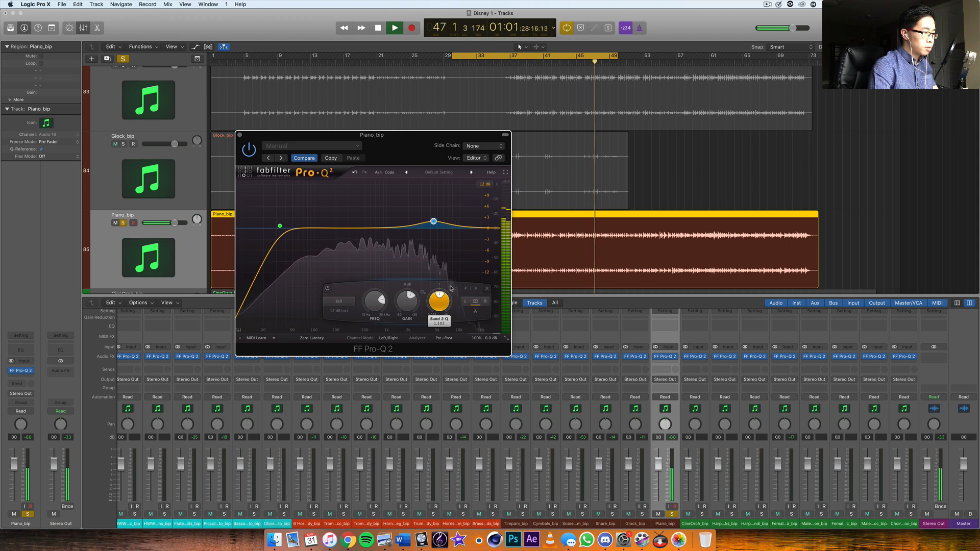
{"action": "mouse_move", "coordinate": [433, 222]}
{"action": "left_mouse_down"}
{"action": "mouse_move", "coordinate": [399, 204]}
{"action": "mouse_move", "coordinate": [435, 204]}
{"action": "mouse_move", "coordinate": [442, 221]}
{"action": "left_mouse_up"}
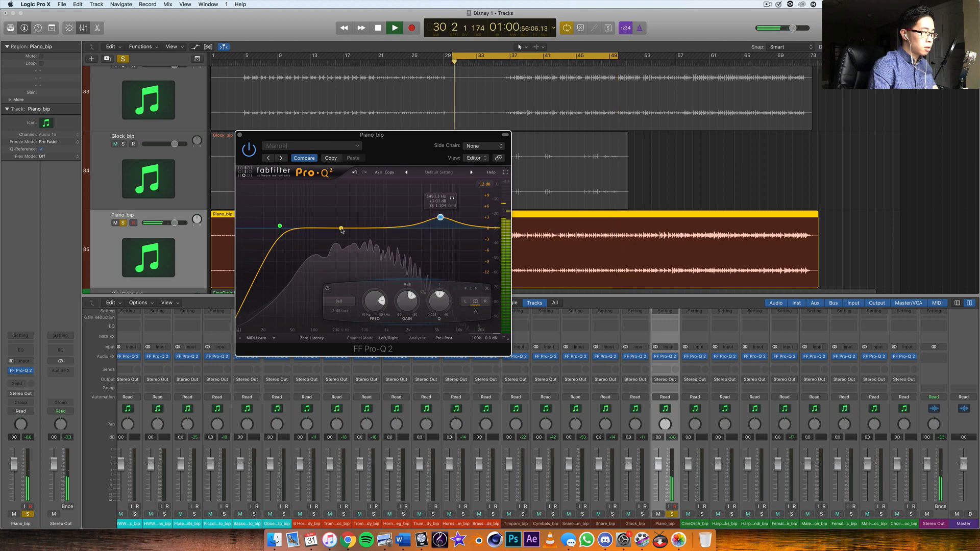
Add a bell boosting about 2 dB near 218 Hz to the Piano EQ and close the EQ.
{"action": "mouse_move", "coordinate": [338, 229]}
{"action": "left_mouse_down"}
{"action": "mouse_move", "coordinate": [339, 208]}
{"action": "mouse_move", "coordinate": [367, 208]}
{"action": "mouse_move", "coordinate": [335, 211]}
{"action": "mouse_move", "coordinate": [338, 225]}
{"action": "left_mouse_up"}
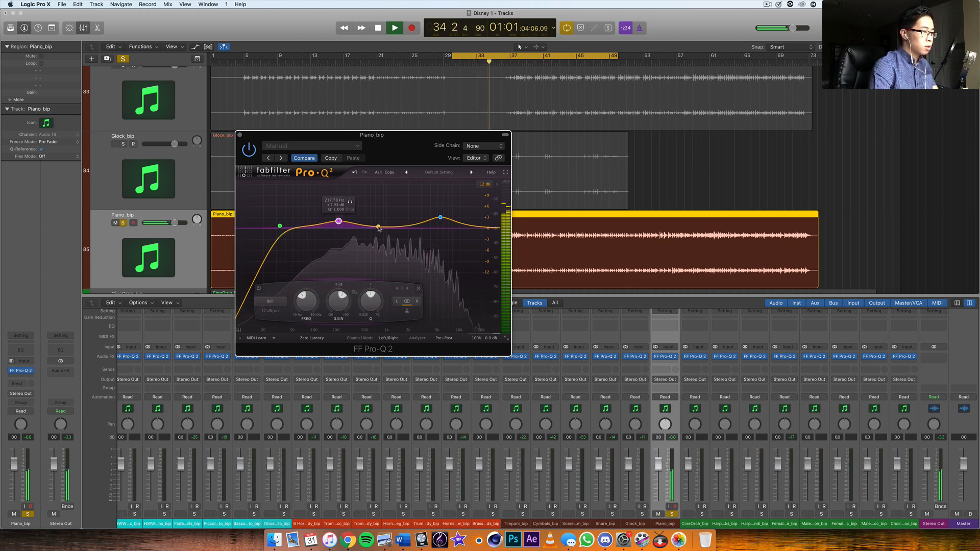
{"action": "mouse_move", "coordinate": [487, 330]}
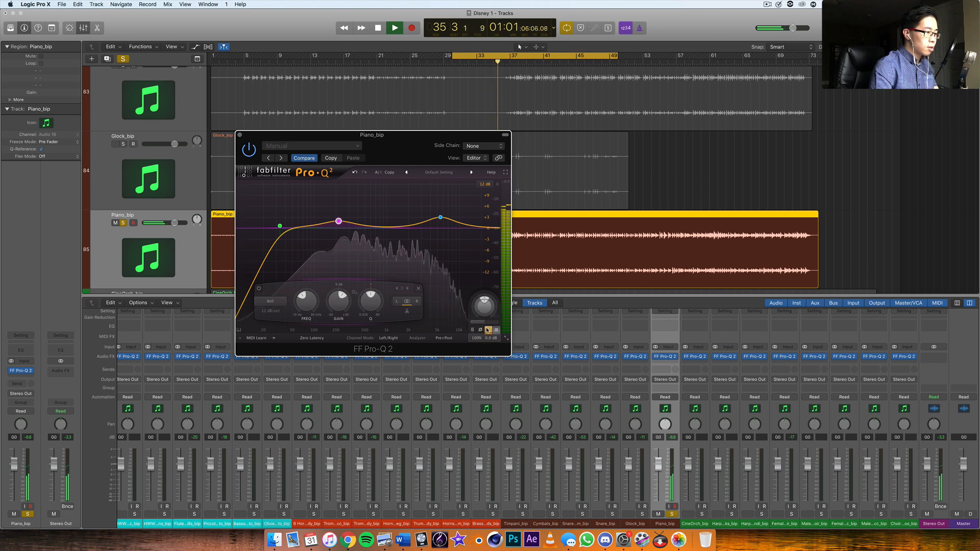
{"action": "left_click", "coordinate": [240, 135]}
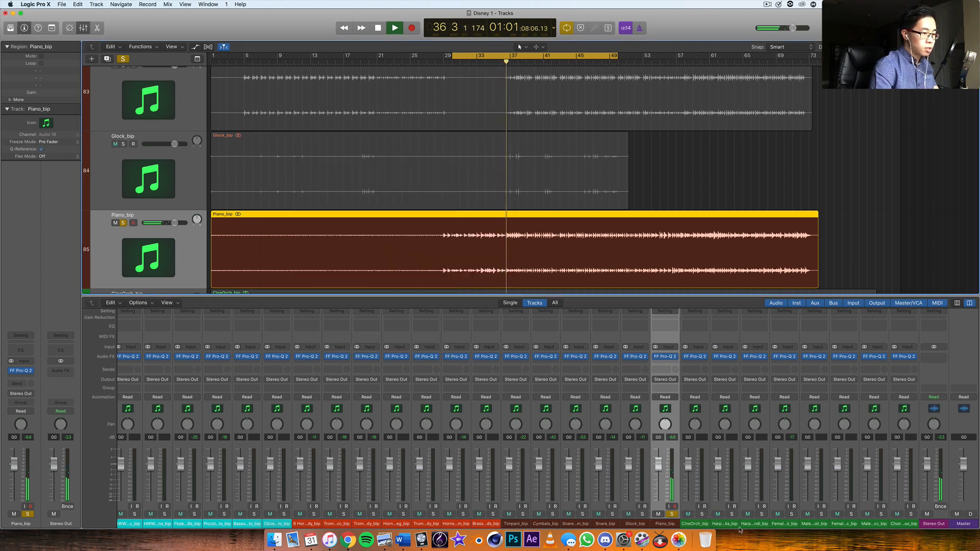
Switch the solo from Piano to CineOrch, set the cycle range to bars 29 to about 38, and open the track's Pro-Q 2.
{"action": "key", "text": "Down"}
{"action": "left_click", "coordinate": [672, 513]}
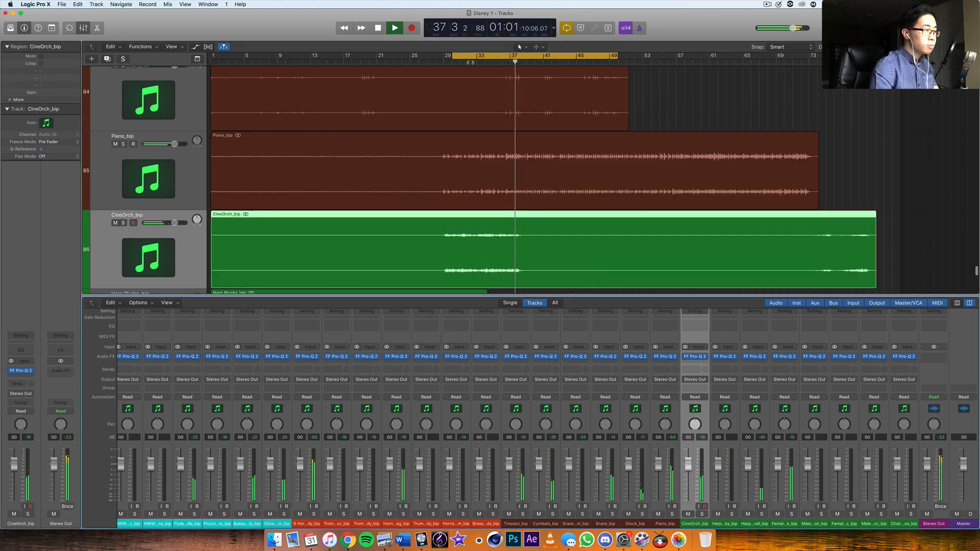
{"action": "mouse_move", "coordinate": [452, 58]}
{"action": "left_mouse_down"}
{"action": "mouse_move", "coordinate": [435, 57]}
{"action": "mouse_move", "coordinate": [445, 57]}
{"action": "left_mouse_up"}
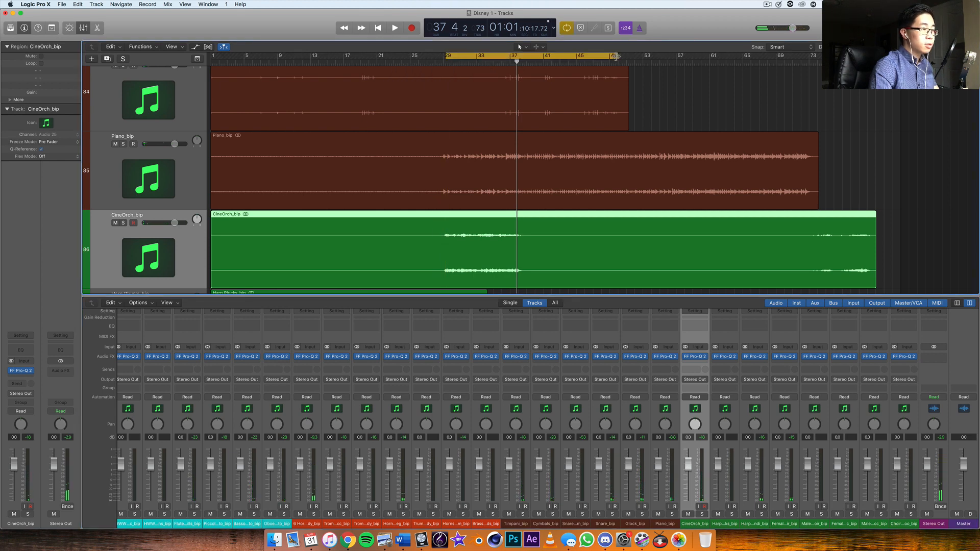
{"action": "left_click_drag", "start_coordinate": [613, 55], "coordinate": [521, 85]}
{"action": "key", "text": "space"}
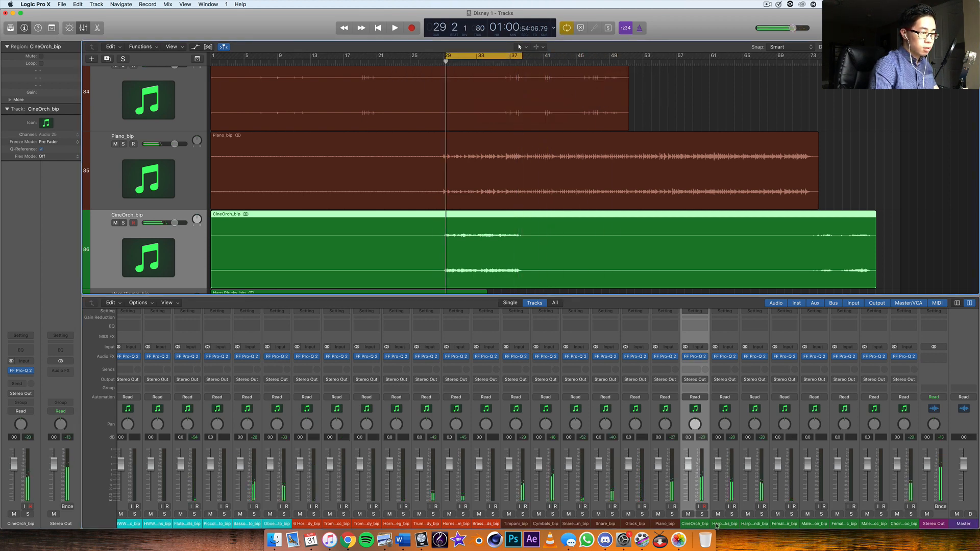
{"action": "left_click", "coordinate": [701, 514]}
{"action": "left_click", "coordinate": [704, 357]}
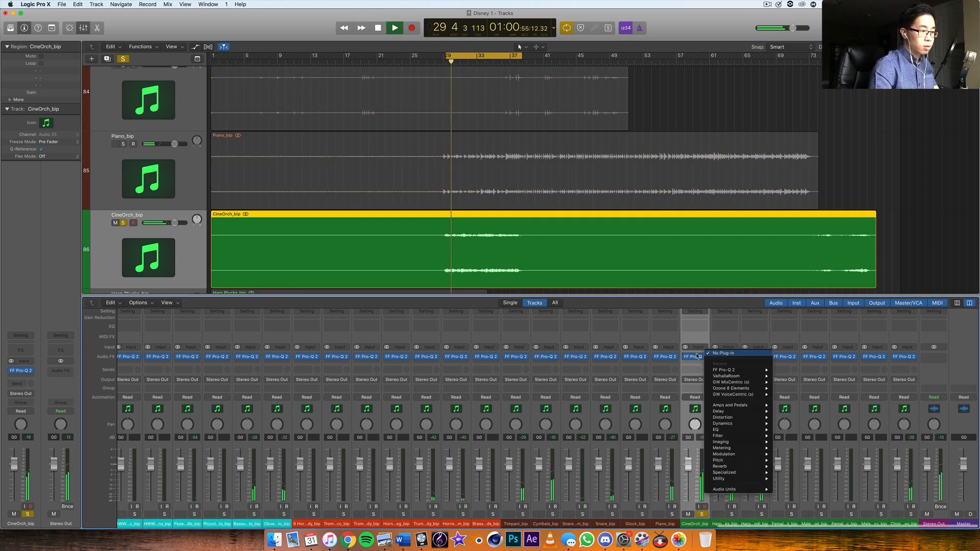
{"action": "left_click", "coordinate": [622, 299]}
{"action": "left_click", "coordinate": [694, 357]}
{"action": "left_click_drag", "start_coordinate": [137, 30], "coordinate": [349, 128]}
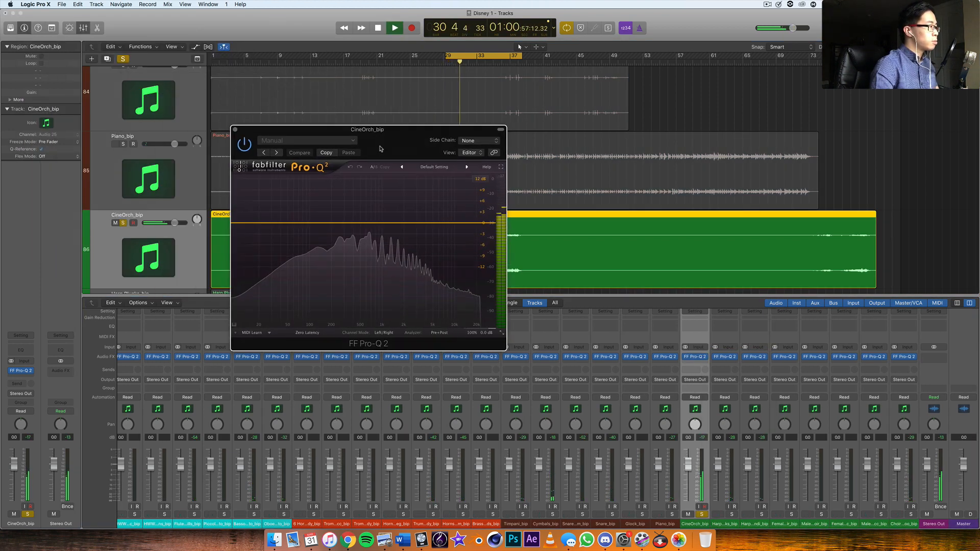
Add a Low Cut band near 30 Hz to the CineOrch EQ.
{"action": "left_click", "coordinate": [271, 225]}
{"action": "left_click", "coordinate": [257, 296]}
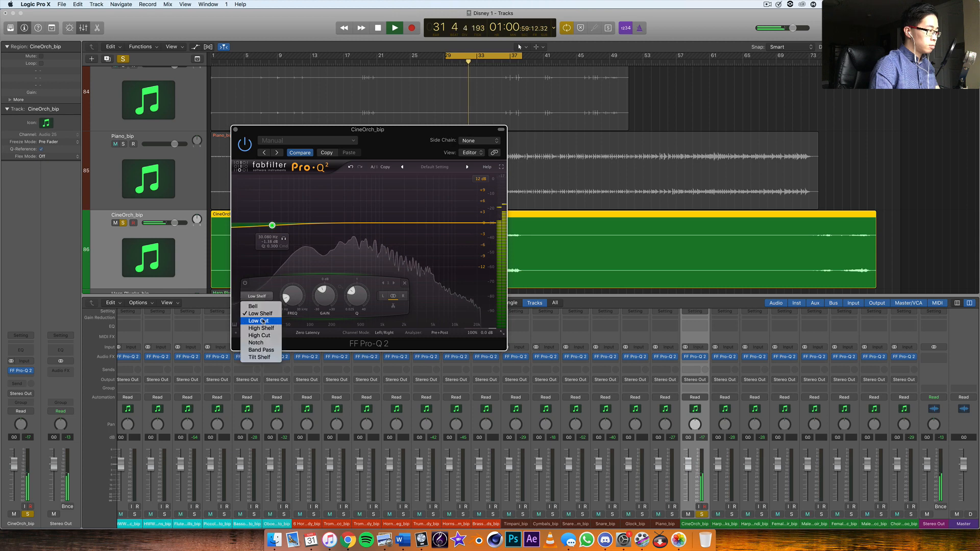
{"action": "left_click", "coordinate": [258, 321]}
{"action": "left_click_drag", "start_coordinate": [272, 259], "coordinate": [277, 220]}
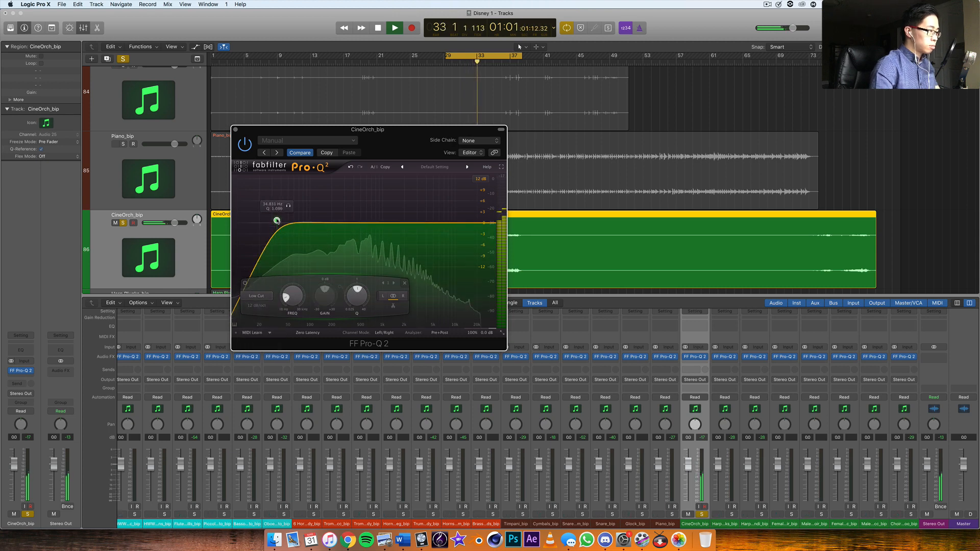
{"action": "left_click", "coordinate": [288, 207]}
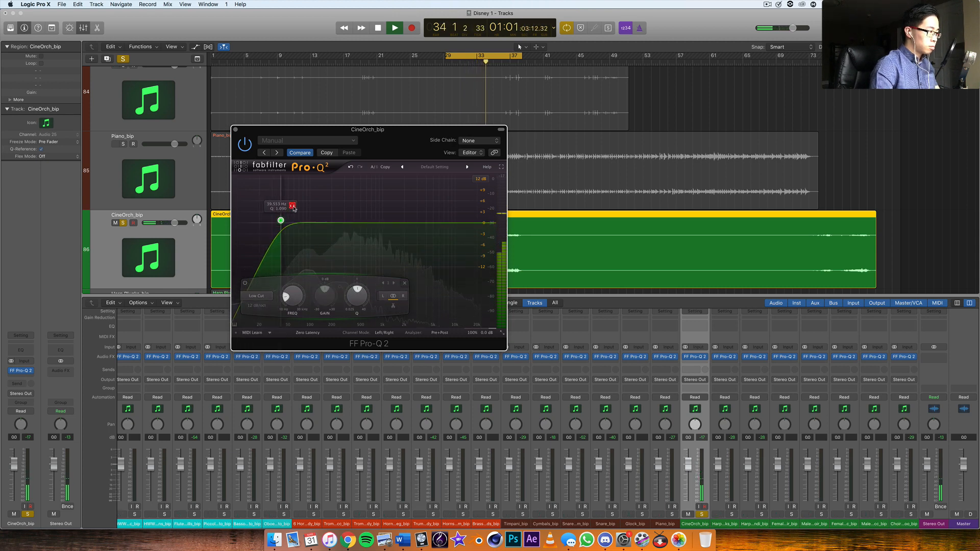
{"action": "left_click_drag", "start_coordinate": [290, 209], "coordinate": [287, 207]}
Cut about 3 dB near 840 Hz with a narrow bell on CineOrch, add a slight bell boost below it, and close the EQ.
{"action": "left_click_drag", "start_coordinate": [352, 222], "coordinate": [369, 194]}
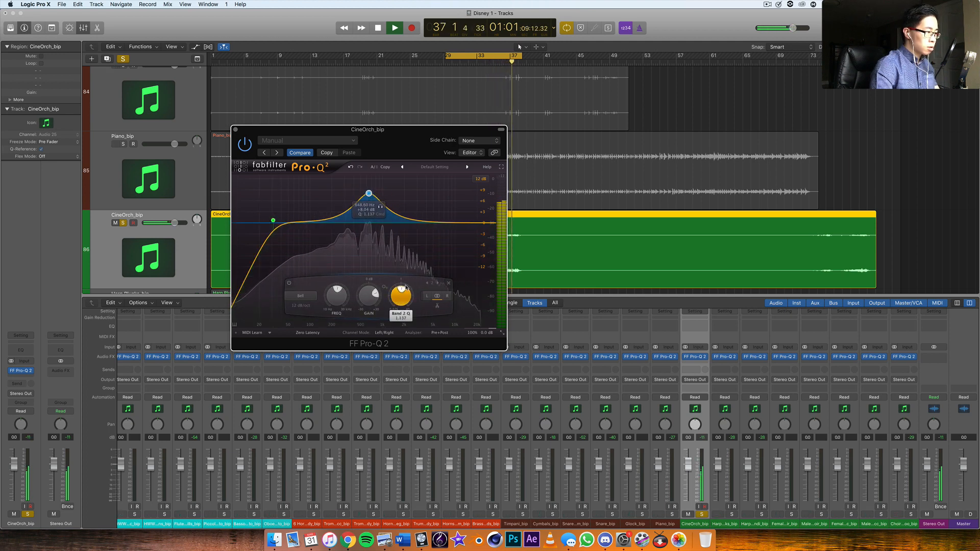
{"action": "left_click_drag", "start_coordinate": [402, 295], "coordinate": [442, 263]}
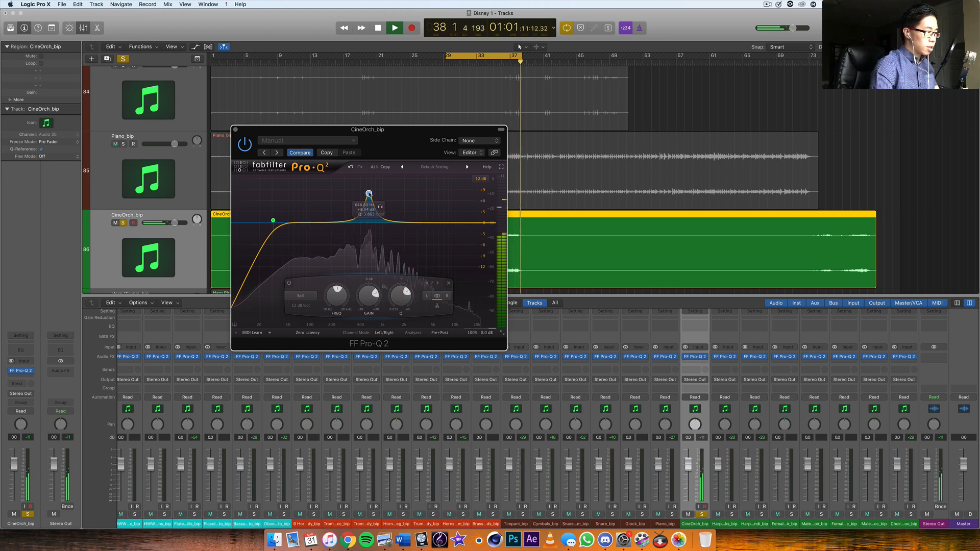
{"action": "left_click_drag", "start_coordinate": [369, 193], "coordinate": [378, 226]}
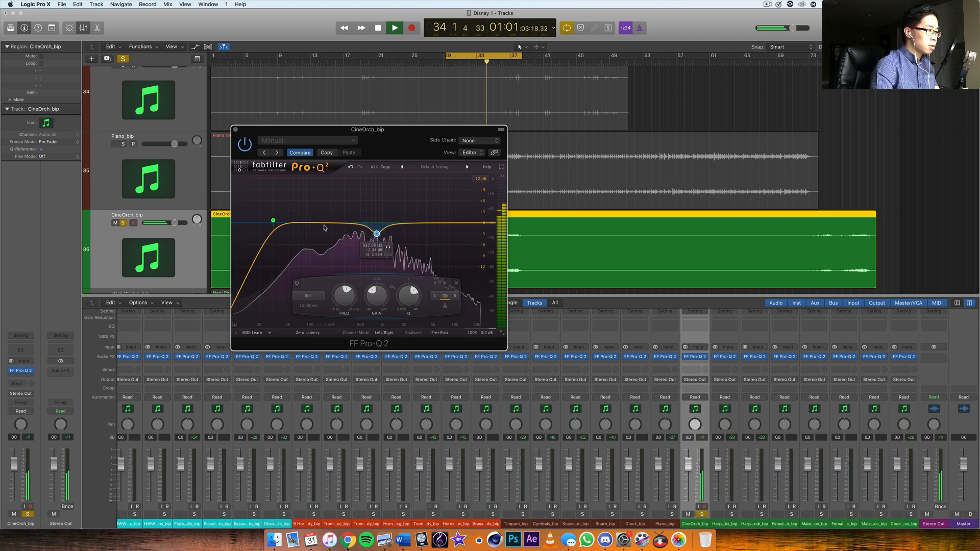
{"action": "left_click_drag", "start_coordinate": [324, 228], "coordinate": [350, 216]}
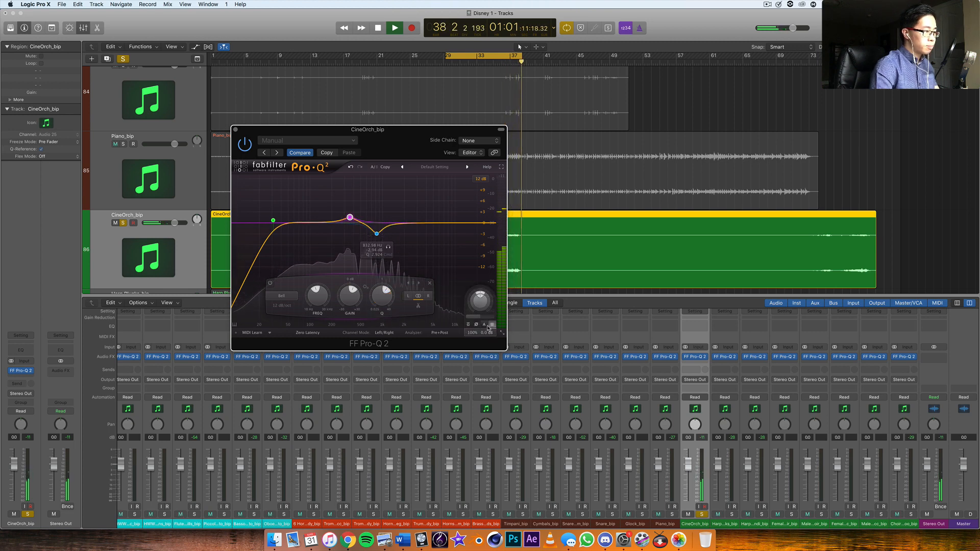
{"action": "left_click", "coordinate": [236, 130]}
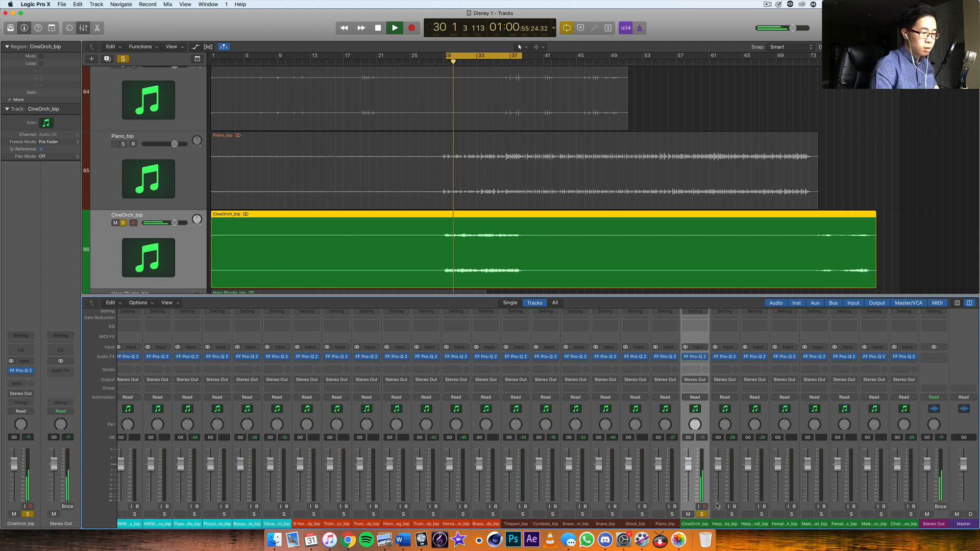
Solo the Harp Plucks track, open its Pro-Q 2, and play it with the cycle range set to bars 29 to 33.
{"action": "key", "text": "Down"}
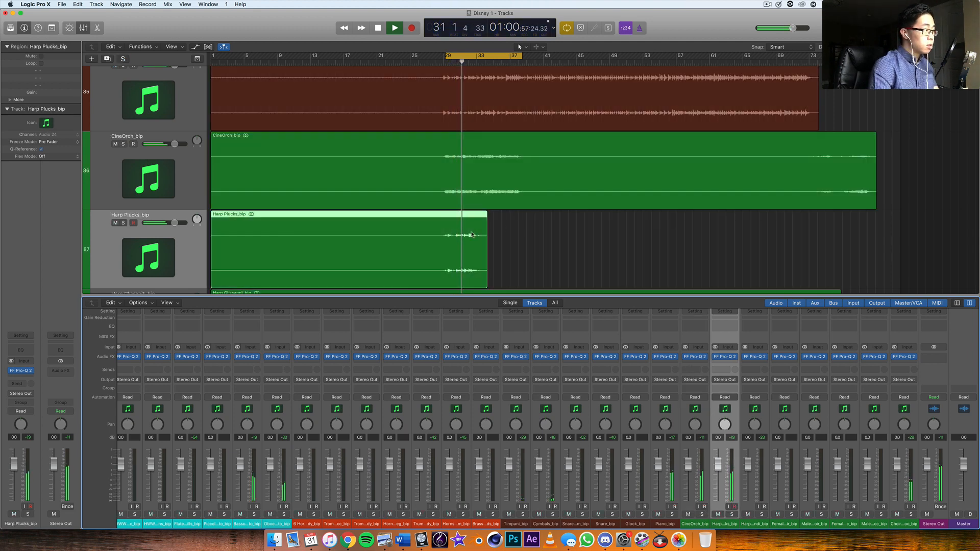
{"action": "scroll", "coordinate": [521, 234], "scroll_direction": "down", "scroll_amount": 3}
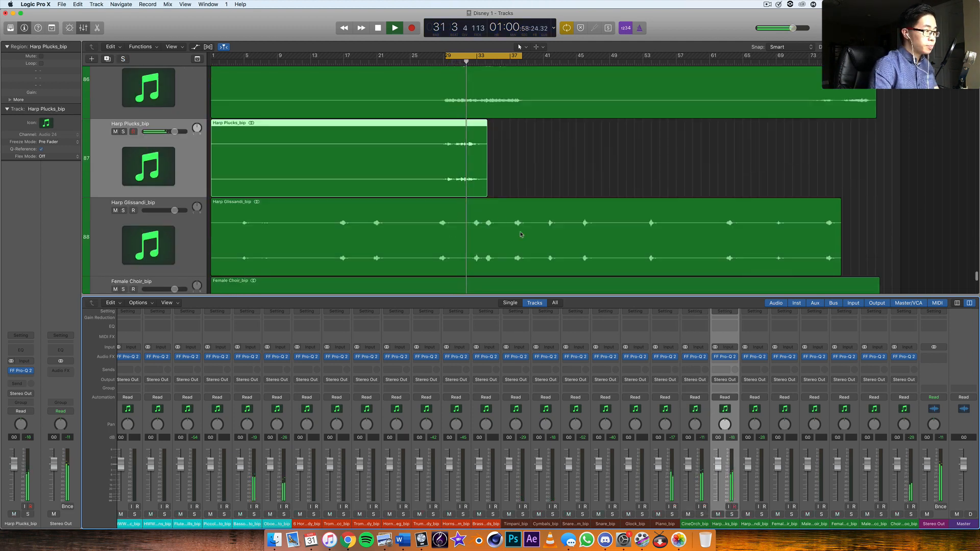
{"action": "left_click", "coordinate": [724, 356]}
{"action": "left_click", "coordinate": [732, 514]}
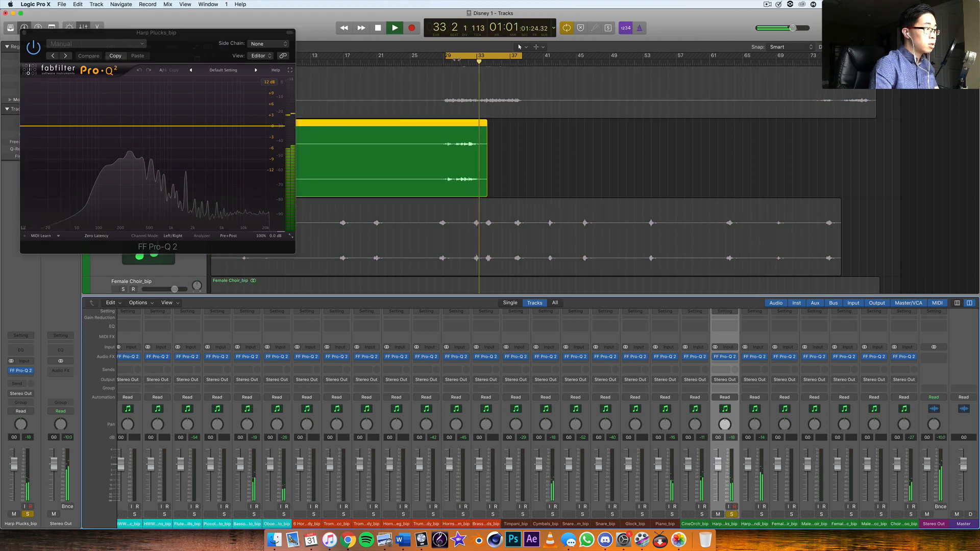
{"action": "left_click_drag", "start_coordinate": [520, 55], "coordinate": [442, 59]}
{"action": "key", "text": "space"}
{"action": "key", "text": "space"}
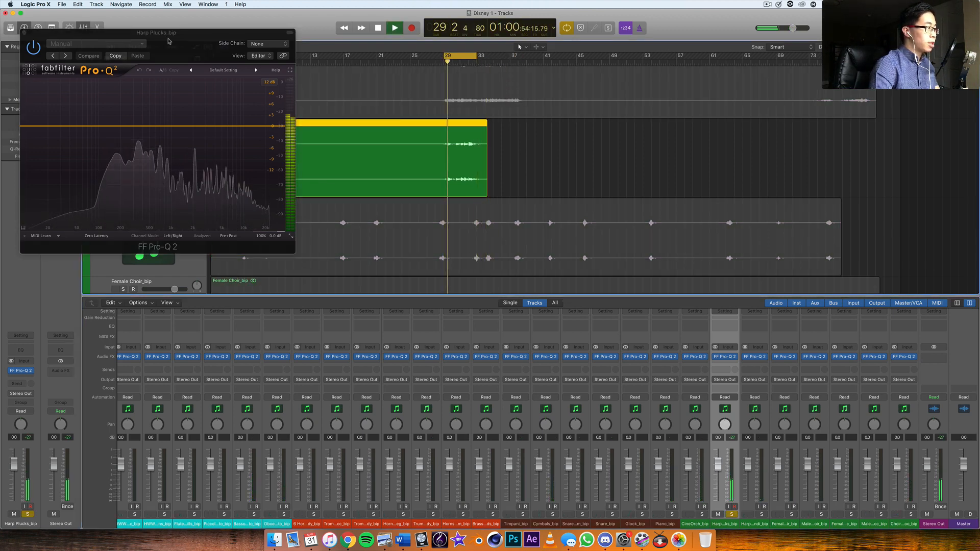
Shape Harp Plucks with a midrange bell cut and a bell boost of about 2.3 dB near 4.4 kHz, and close the EQ.
{"action": "left_click_drag", "start_coordinate": [166, 50], "coordinate": [429, 160]}
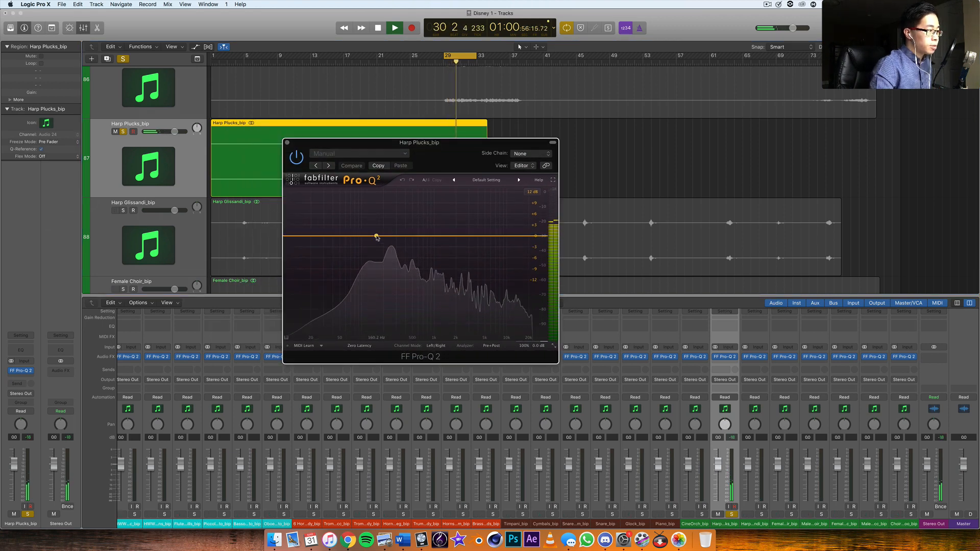
{"action": "left_click_drag", "start_coordinate": [368, 238], "coordinate": [408, 203]}
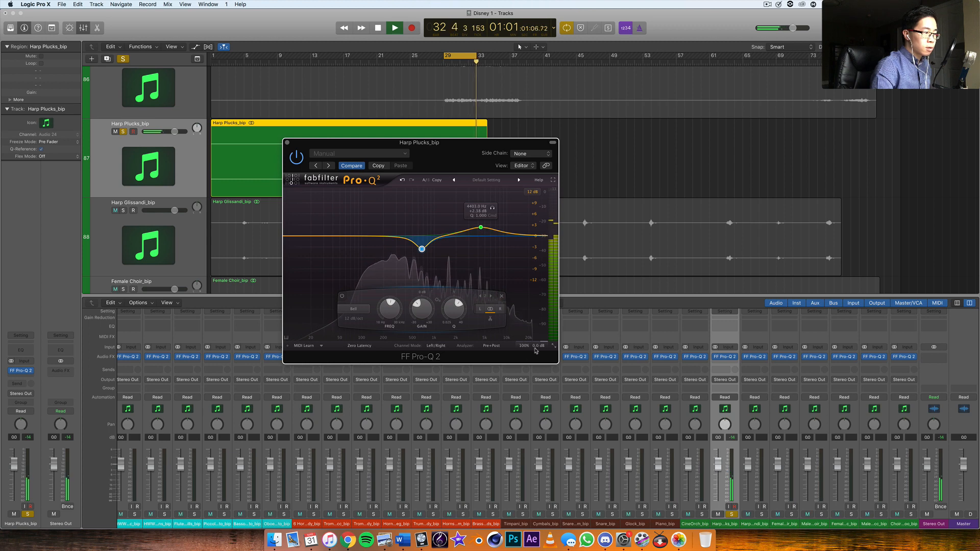
{"action": "left_click", "coordinate": [286, 143]}
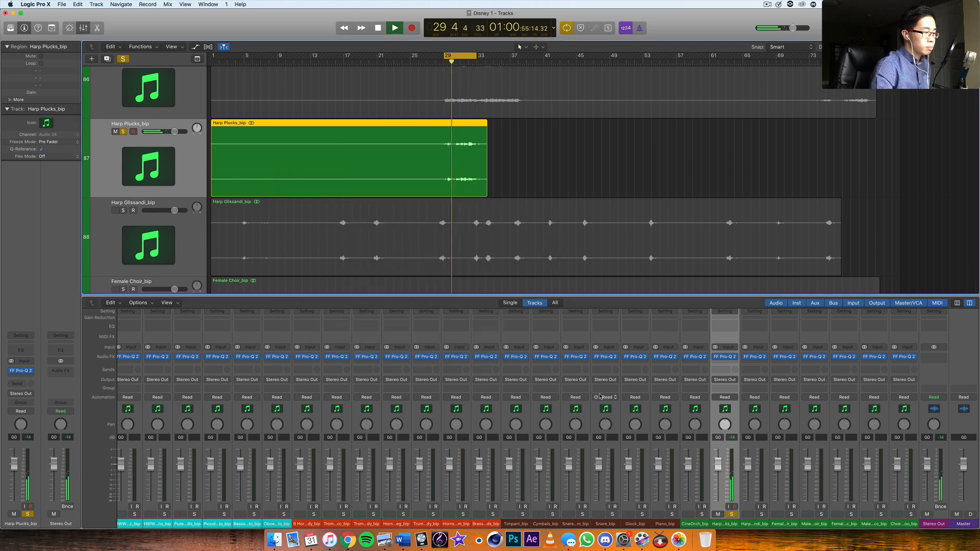
Switch the solo to Harp Glissandi, set the cycle range to about bars 28 to 35, and open the track's Pro-Q 2.
{"action": "left_click", "coordinate": [742, 512]}
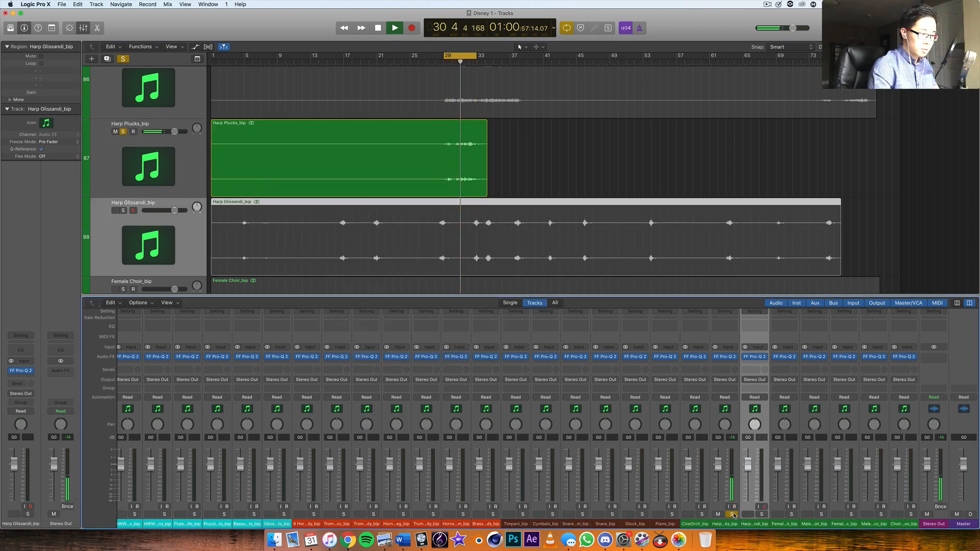
{"action": "left_click", "coordinate": [731, 514]}
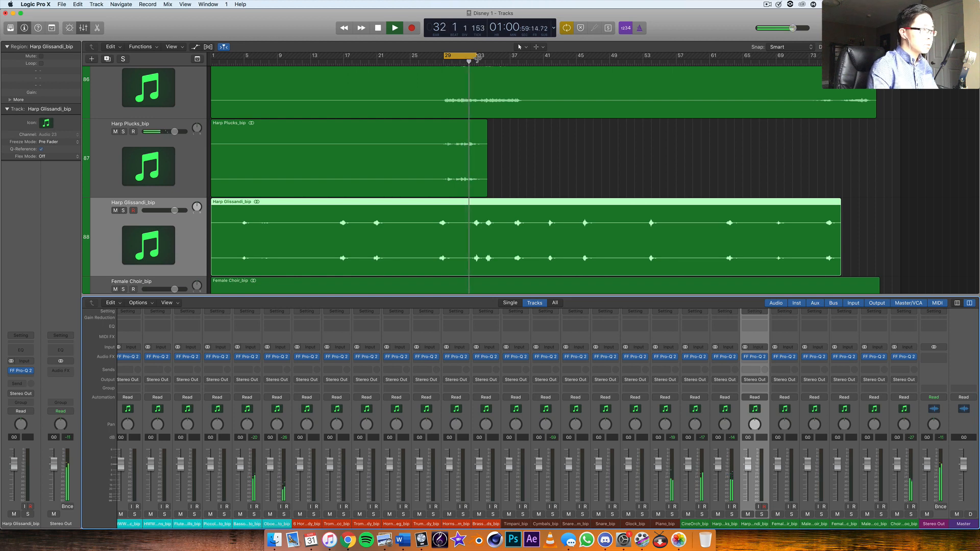
{"action": "left_click_drag", "start_coordinate": [477, 57], "coordinate": [491, 64]}
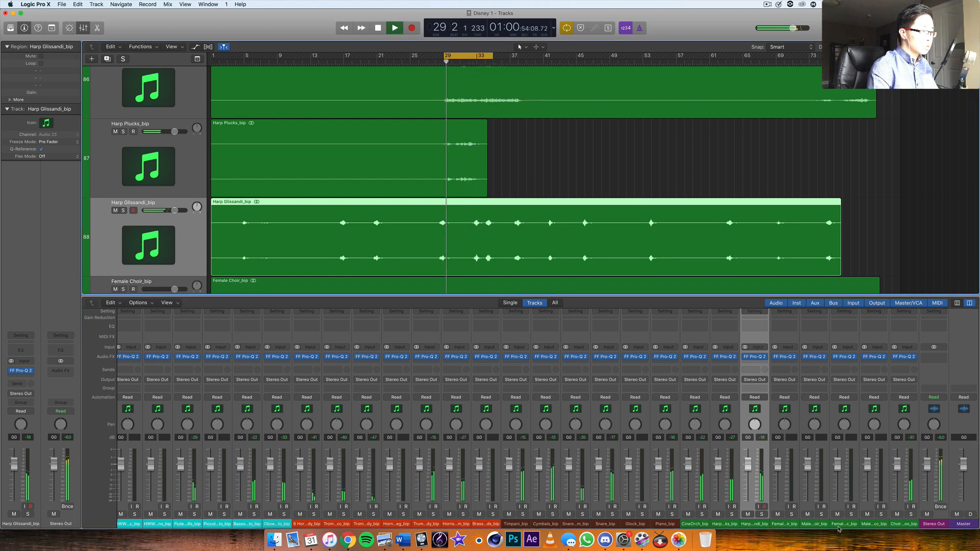
{"action": "left_click", "coordinate": [761, 514]}
{"action": "left_click_drag", "start_coordinate": [445, 54], "coordinate": [436, 54]}
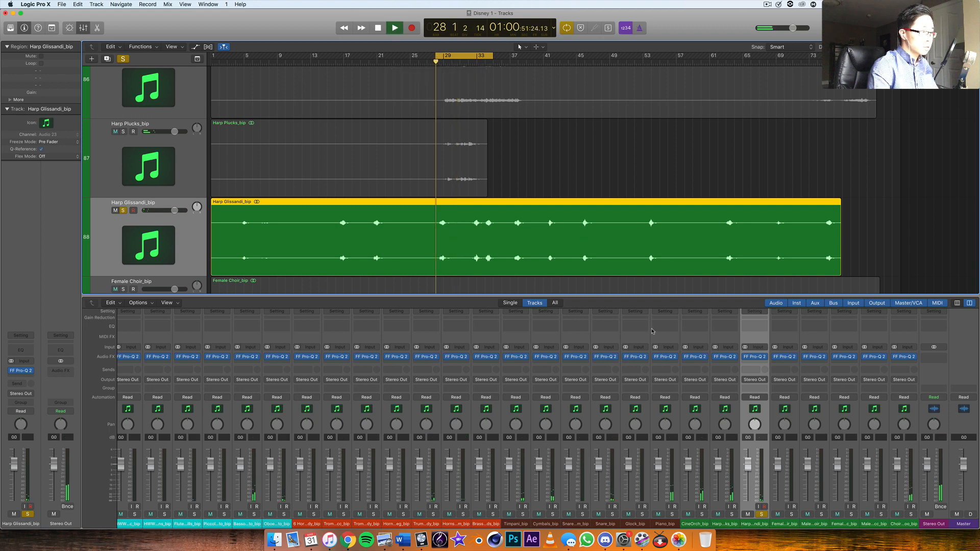
{"action": "left_click", "coordinate": [753, 357]}
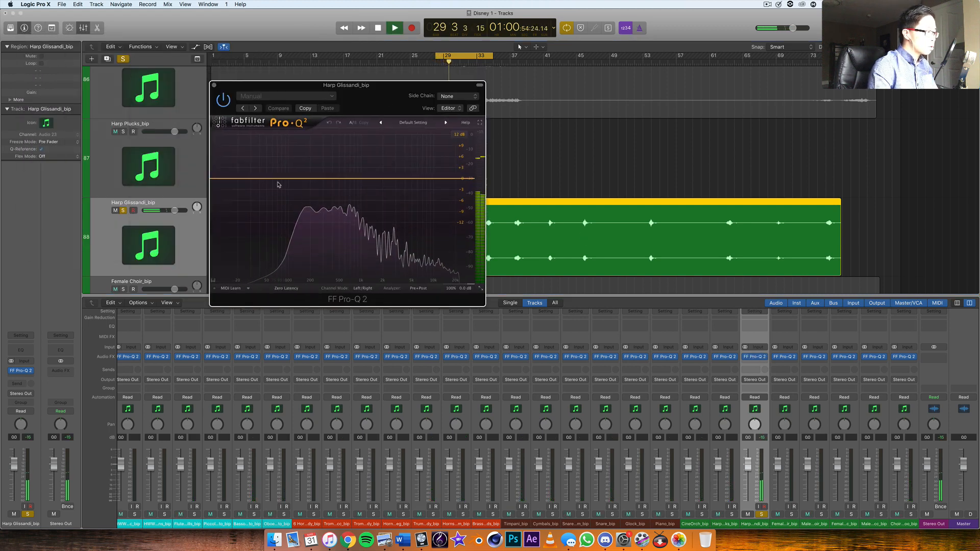
Add a Low Cut band near 52 Hz to the Harp Glissandi EQ.
{"action": "left_click_drag", "start_coordinate": [271, 179], "coordinate": [270, 190]}
{"action": "left_click", "coordinate": [235, 252]}
{"action": "left_click", "coordinate": [245, 277]}
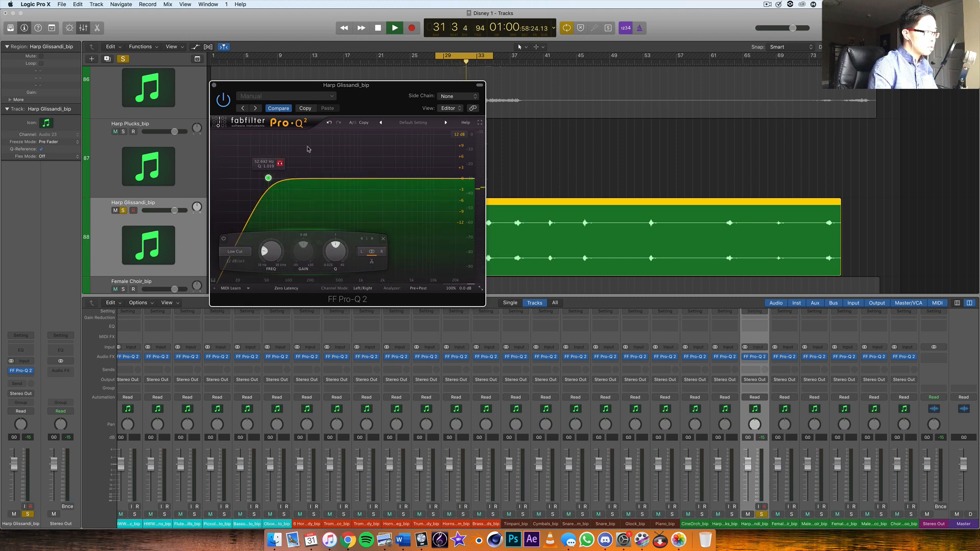
Start the cycle around bar 32, add a bell boosting about 3.4 dB near 7.6 kHz to Harp Glissandi, and close the EQ.
{"action": "left_click_drag", "start_coordinate": [443, 83], "coordinate": [474, 66]}
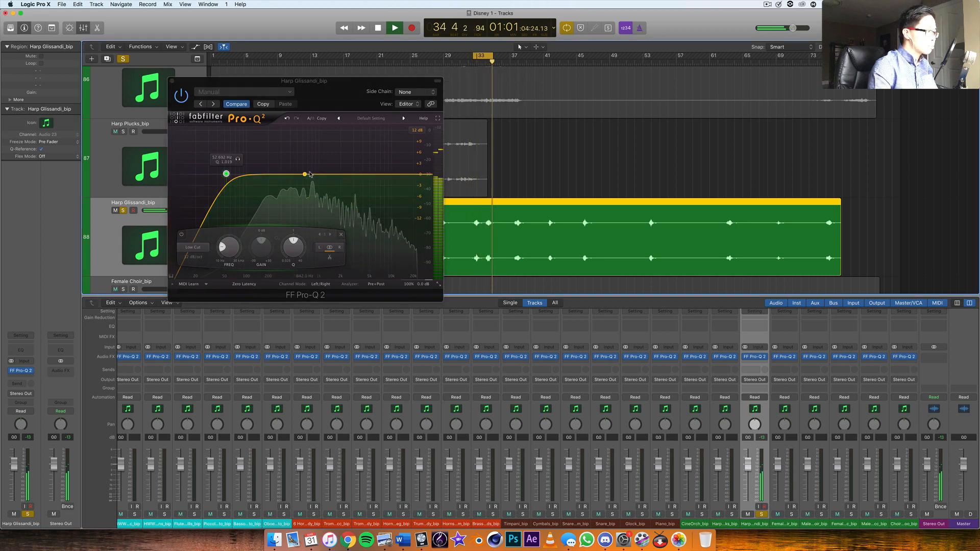
{"action": "left_click_drag", "start_coordinate": [342, 174], "coordinate": [383, 162]}
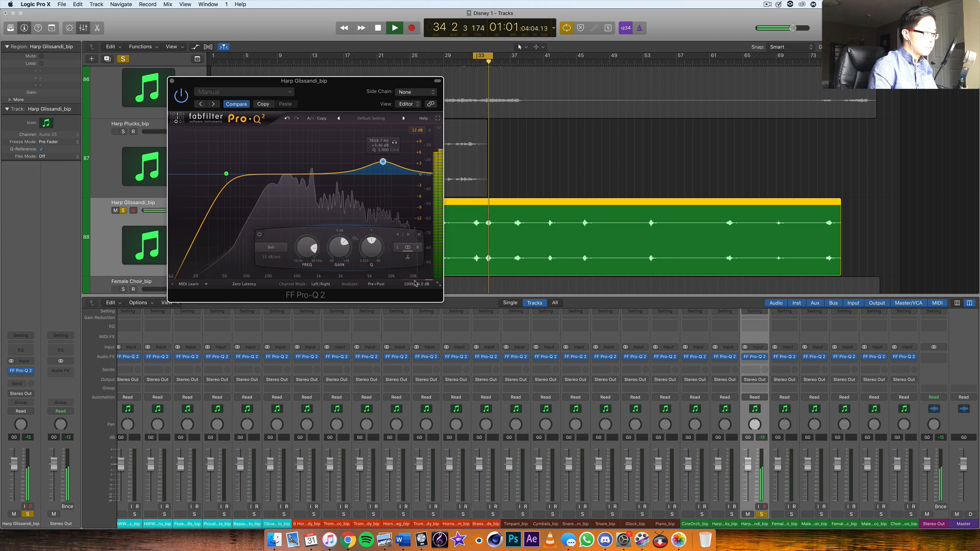
{"action": "left_click", "coordinate": [171, 82]}
Solo the Female Choir track, set the cycle range to bars 35 to about 54, and open its Pro-Q 2.
{"action": "left_click", "coordinate": [778, 509]}
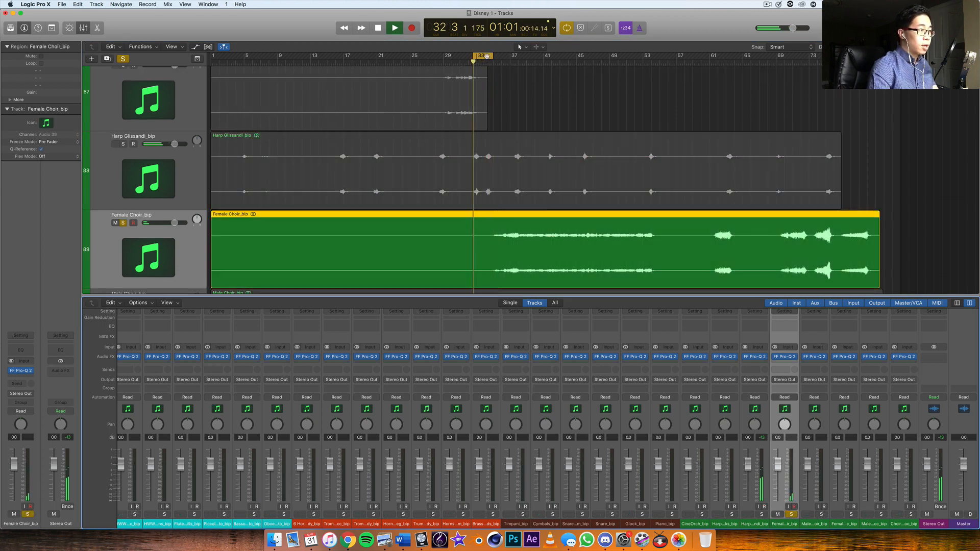
{"action": "left_click_drag", "start_coordinate": [487, 56], "coordinate": [651, 89]}
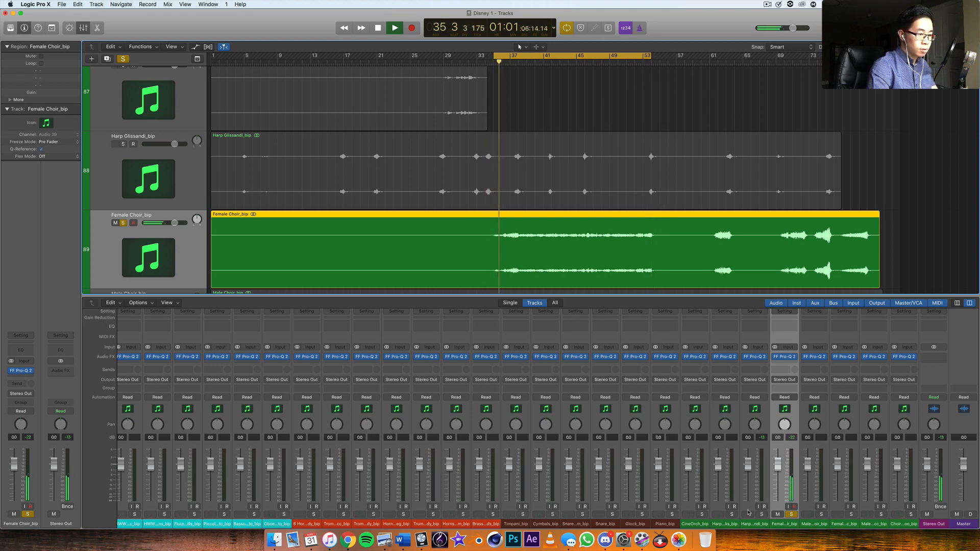
{"action": "left_click", "coordinate": [784, 356]}
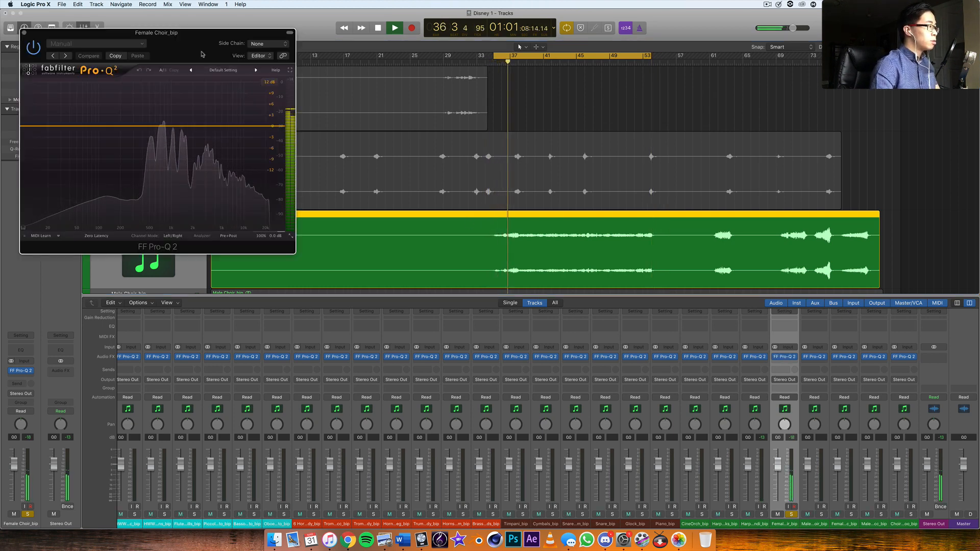
Add a Low Cut band near 220 Hz to the Female Choir EQ.
{"action": "left_click", "coordinate": [327, 202]}
{"action": "left_click", "coordinate": [257, 275]}
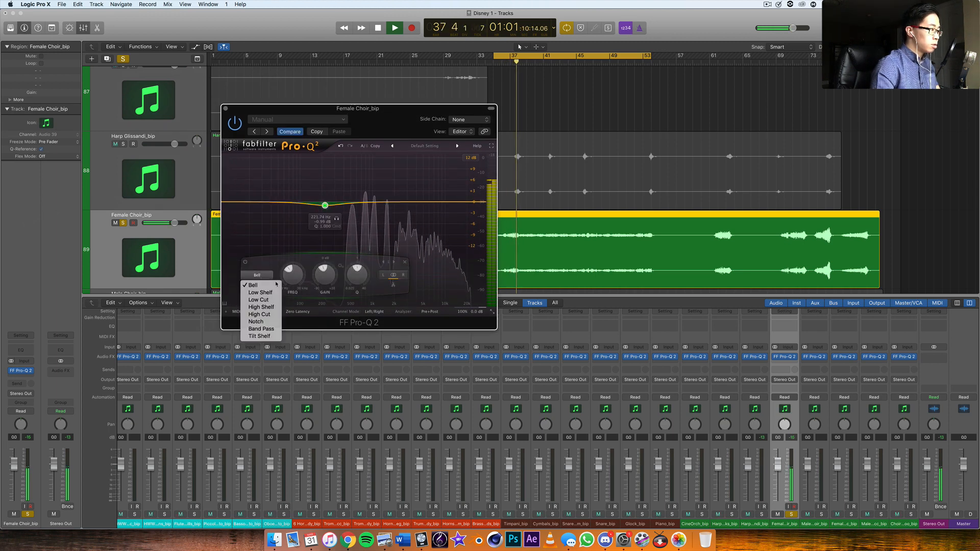
{"action": "left_click", "coordinate": [263, 294]}
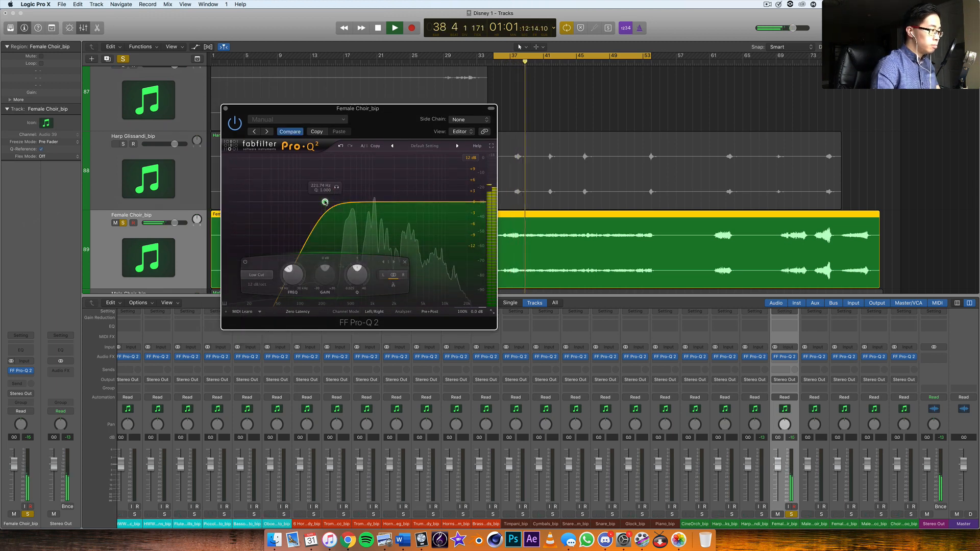
Raise the Female Choir Low Cut slightly, sweep a narrow bell upward, and settle on a boost of about 2 dB near 5.4 kHz.
{"action": "left_click_drag", "start_coordinate": [325, 202], "coordinate": [379, 169]}
{"action": "left_click_drag", "start_coordinate": [412, 275], "coordinate": [415, 261]}
{"action": "mouse_move", "coordinate": [380, 171]}
{"action": "left_mouse_down"}
{"action": "mouse_move", "coordinate": [362, 162]}
{"action": "mouse_move", "coordinate": [389, 163]}
{"action": "mouse_move", "coordinate": [351, 160]}
{"action": "mouse_move", "coordinate": [389, 165]}
{"action": "left_mouse_up"}
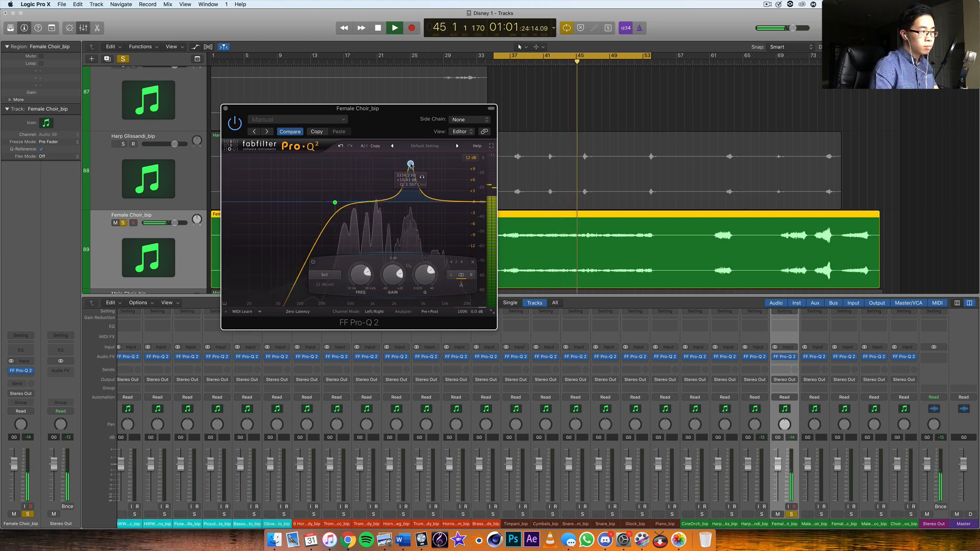
{"action": "left_click_drag", "start_coordinate": [419, 165], "coordinate": [431, 194]}
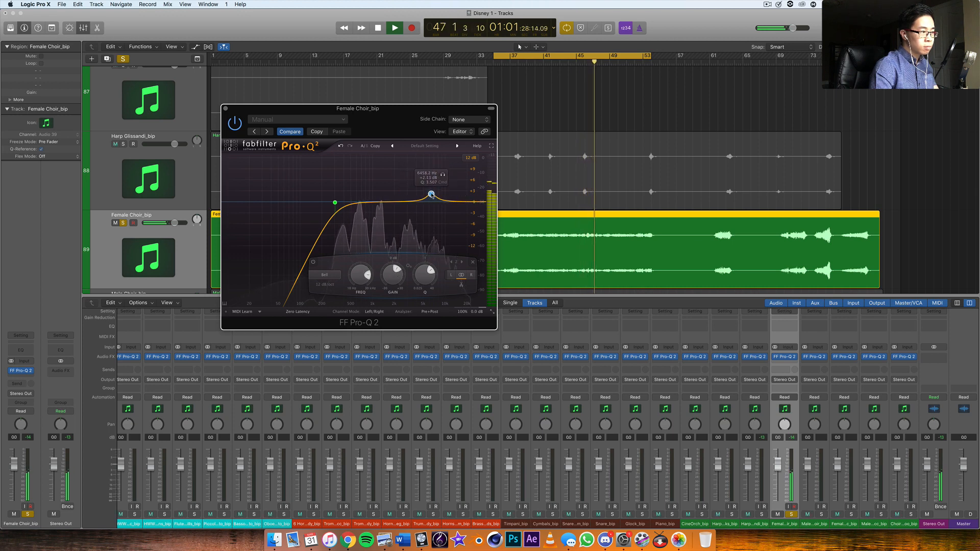
Widen the Female Choir's high bell boost to a Q of about 1.5.
{"action": "left_click_drag", "start_coordinate": [424, 288], "coordinate": [427, 296]}
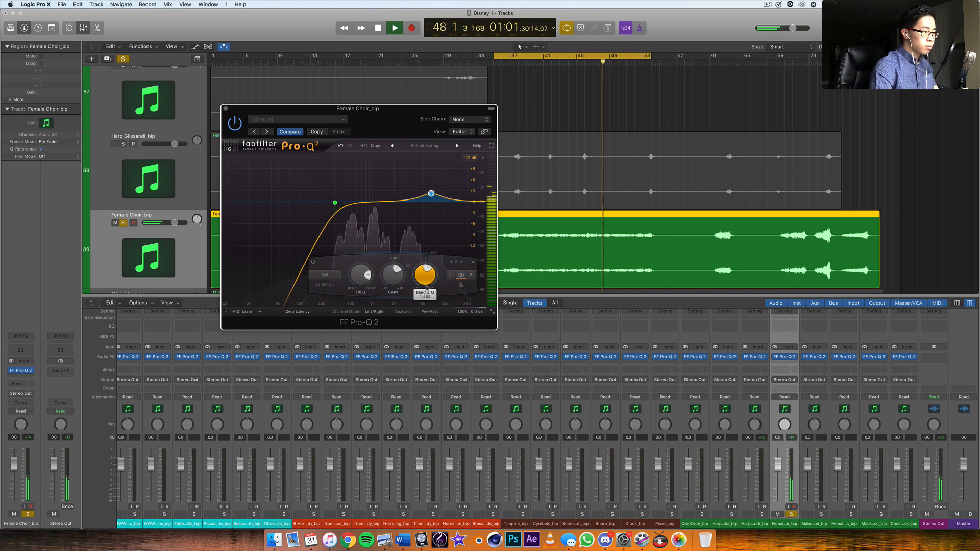
Sweep a narrow boosted bell through the Female Choir's mids up to about 2.1 kHz, and delete that band.
{"action": "left_click_drag", "start_coordinate": [364, 204], "coordinate": [364, 172]}
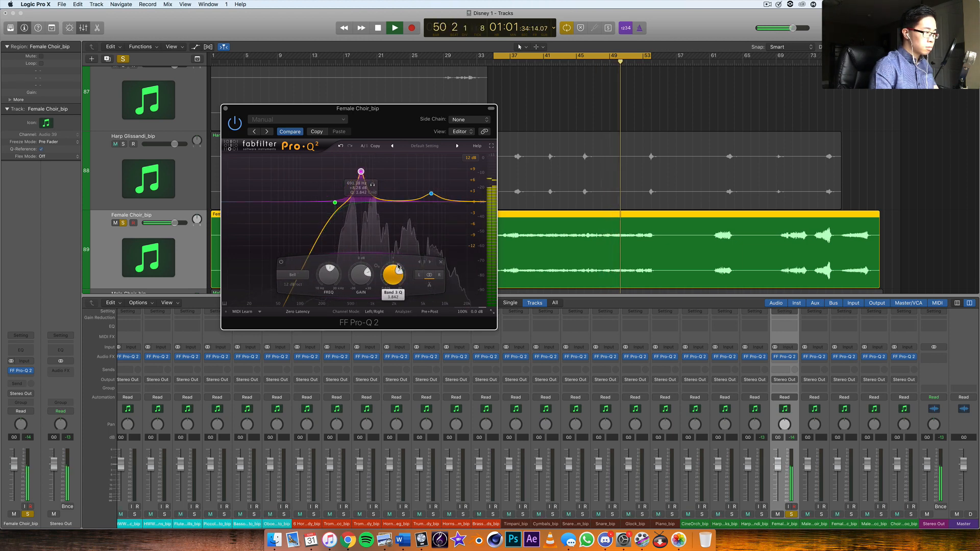
{"action": "left_click_drag", "start_coordinate": [359, 167], "coordinate": [392, 162]}
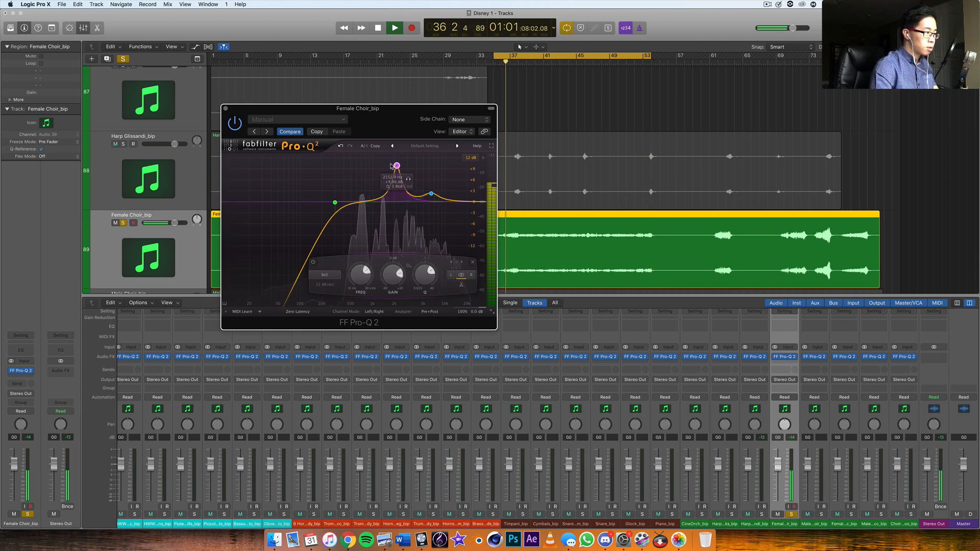
{"action": "left_click_drag", "start_coordinate": [390, 165], "coordinate": [394, 178]}
{"action": "right_click", "coordinate": [392, 198]}
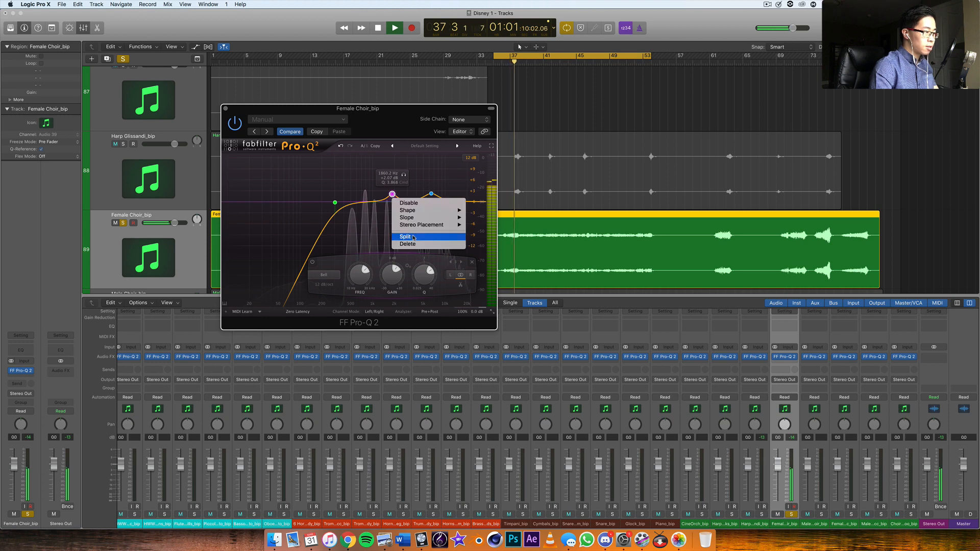
{"action": "left_click", "coordinate": [407, 244]}
Close the Female Choir EQ, solo only the Male Choir track, and open its Pro-Q 2.
{"action": "left_click", "coordinate": [226, 109]}
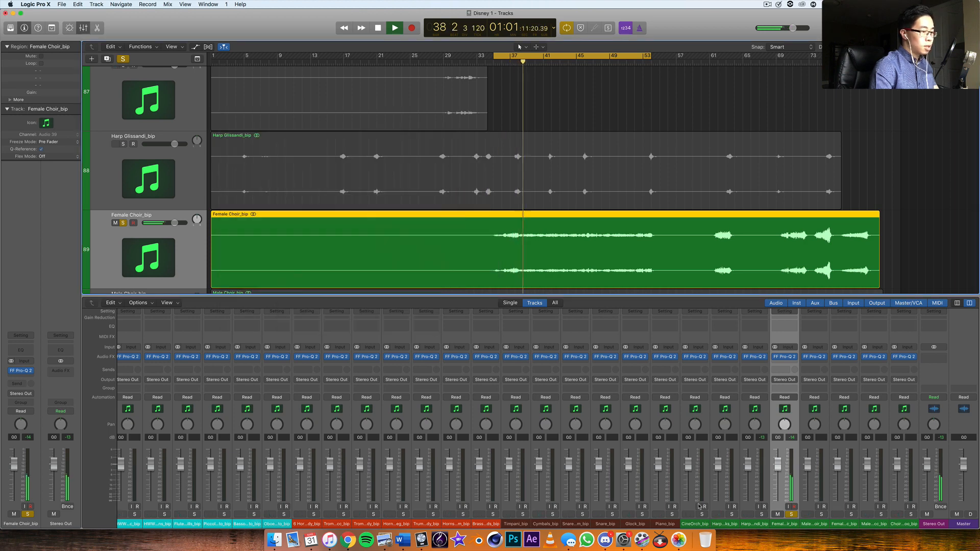
{"action": "left_click", "coordinate": [808, 505]}
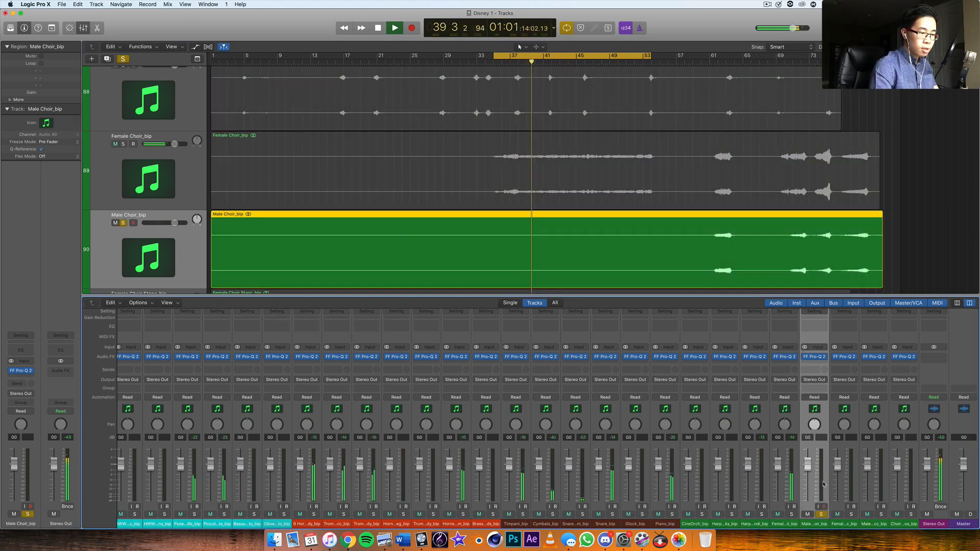
{"action": "left_click", "coordinate": [815, 357]}
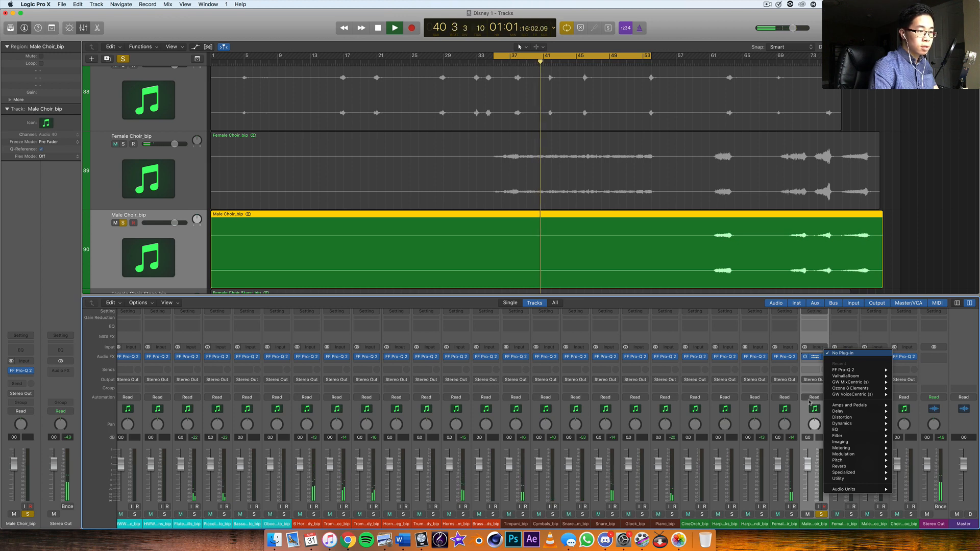
{"action": "left_click", "coordinate": [815, 358]}
{"action": "left_click", "coordinate": [814, 357]}
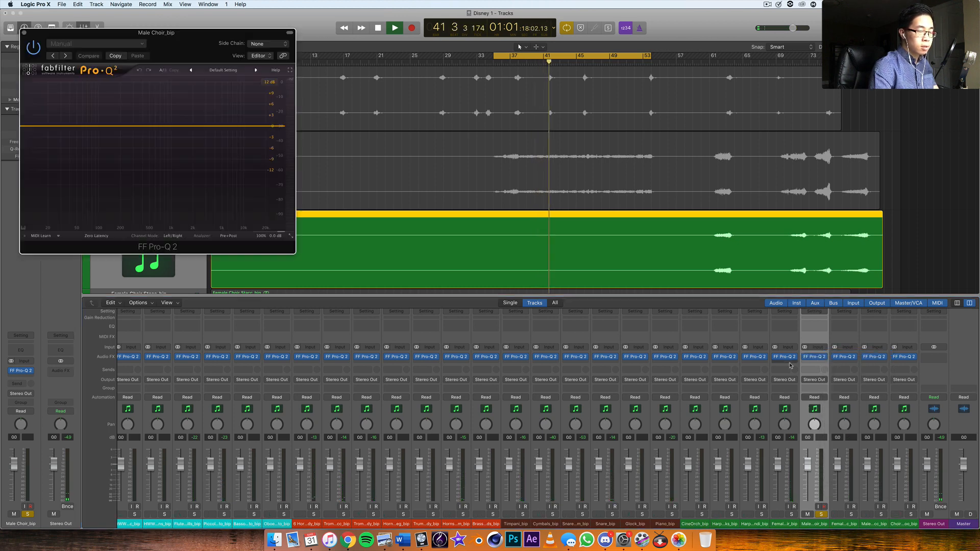
{"action": "left_click_drag", "start_coordinate": [220, 33], "coordinate": [357, 328]}
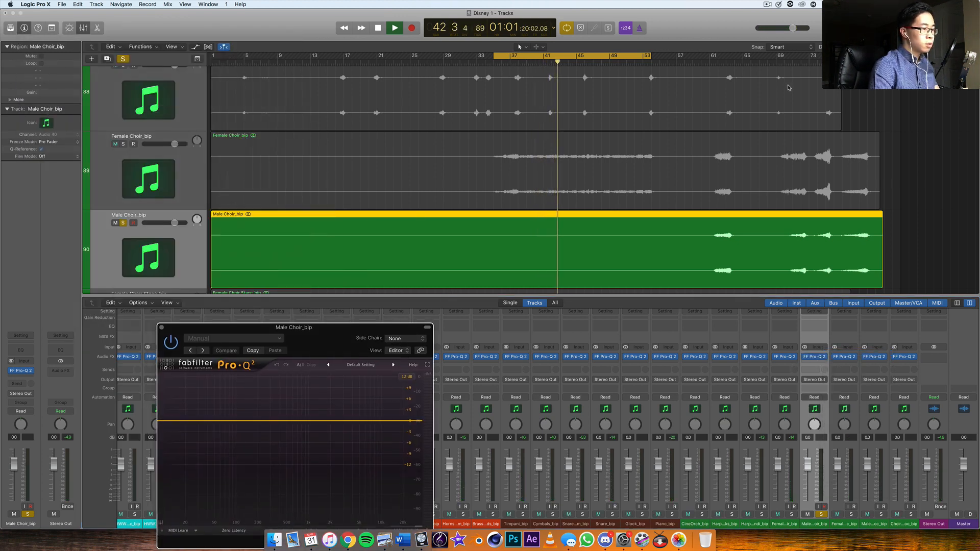
Set the cycle range to about bars 61 to 63 and add a Low Cut band near 143 Hz to the Male Choir EQ.
{"action": "left_click_drag", "start_coordinate": [566, 55], "coordinate": [735, 107]}
{"action": "left_click_drag", "start_coordinate": [328, 351], "coordinate": [361, 146]}
{"action": "left_click", "coordinate": [277, 220]}
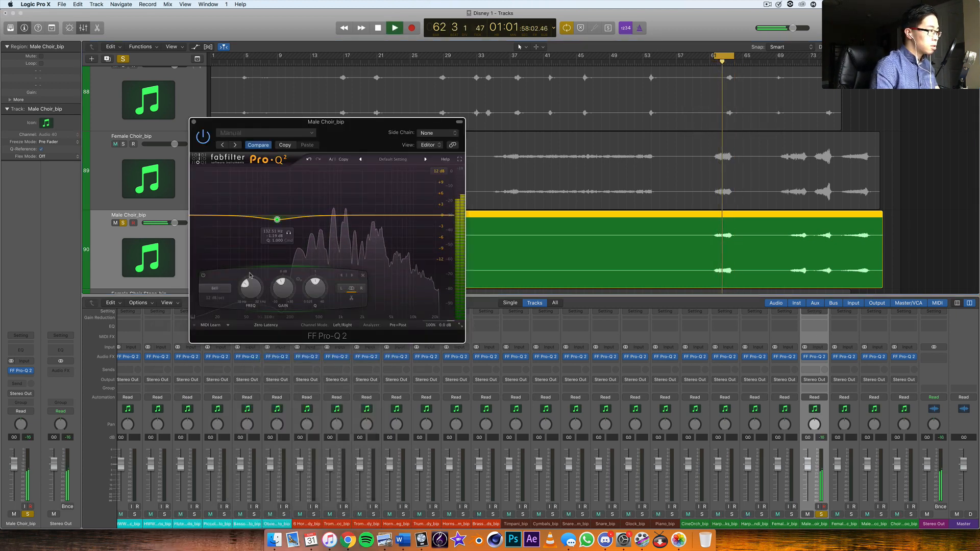
{"action": "left_click", "coordinate": [224, 288]}
{"action": "left_click", "coordinate": [216, 313]}
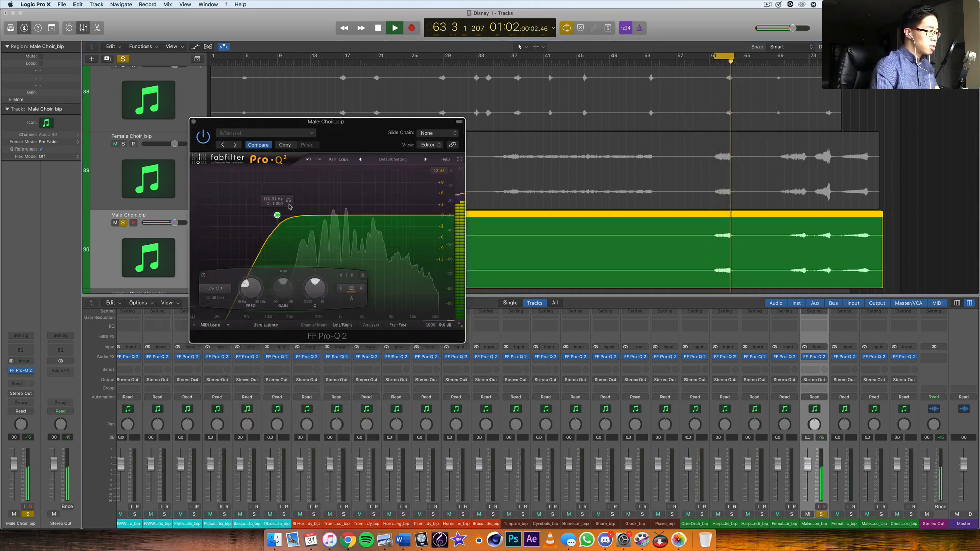
{"action": "left_click_drag", "start_coordinate": [288, 204], "coordinate": [294, 204]}
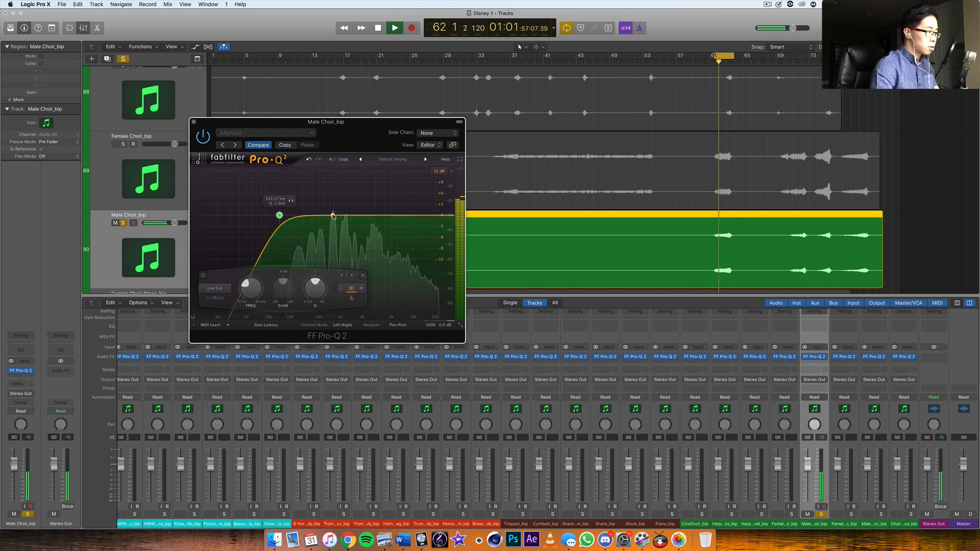
Add a bell boosting about 1.9 dB near 7.9 kHz to the Male Choir, and close the EQ.
{"action": "left_click_drag", "start_coordinate": [376, 217], "coordinate": [405, 208]}
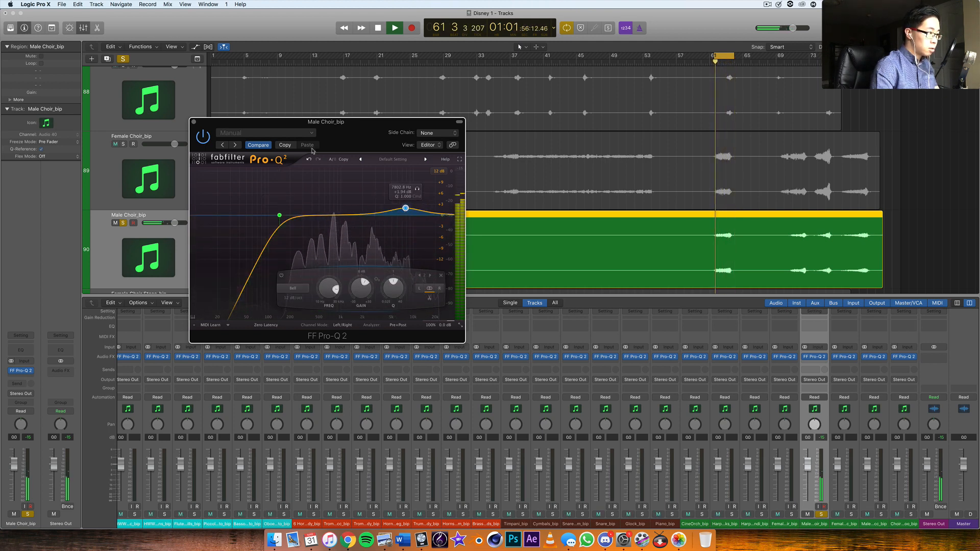
{"action": "left_click", "coordinate": [194, 121]}
Solo the Female Choir Stacc track in place of the Male Choir, and open its Pro-Q 2.
{"action": "left_click", "coordinate": [851, 514]}
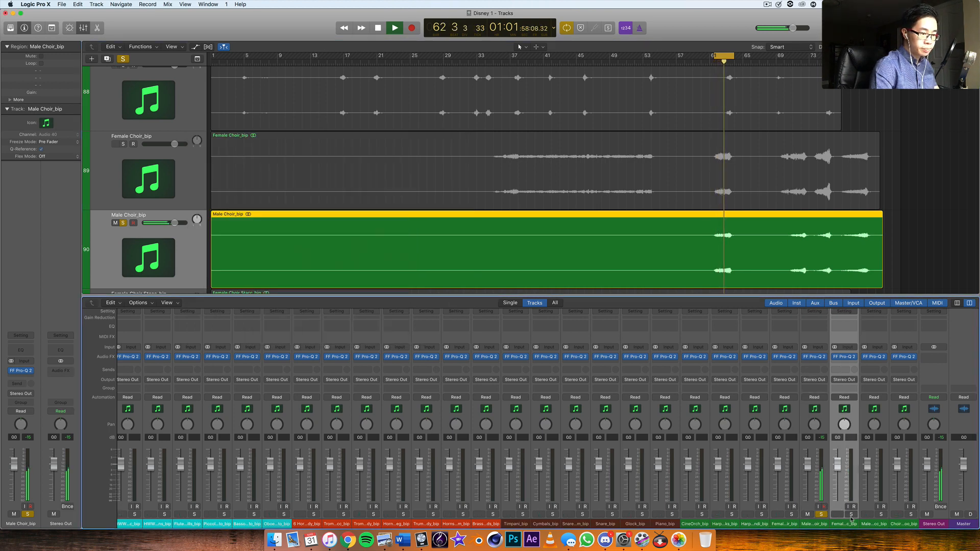
{"action": "left_click", "coordinate": [821, 515]}
{"action": "left_click", "coordinate": [844, 358]}
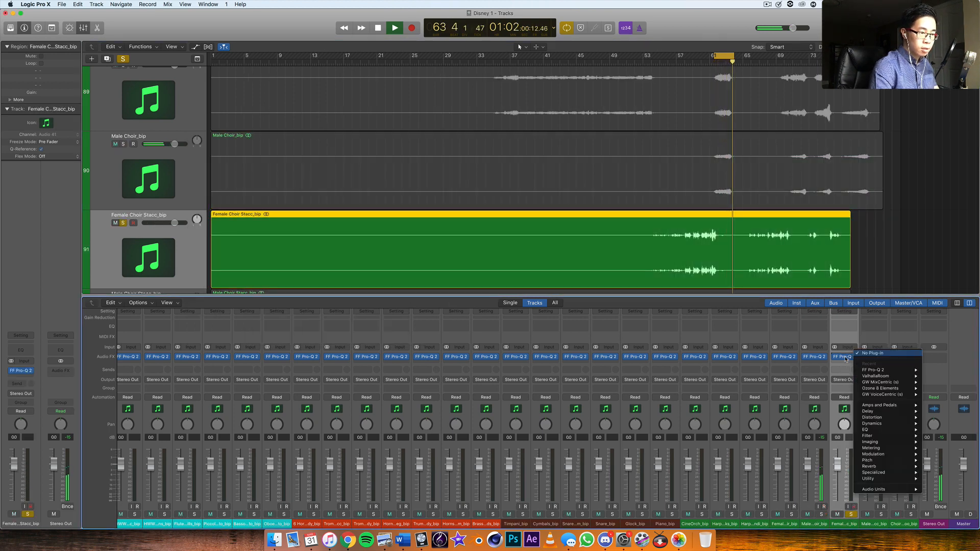
{"action": "left_click", "coordinate": [845, 357]}
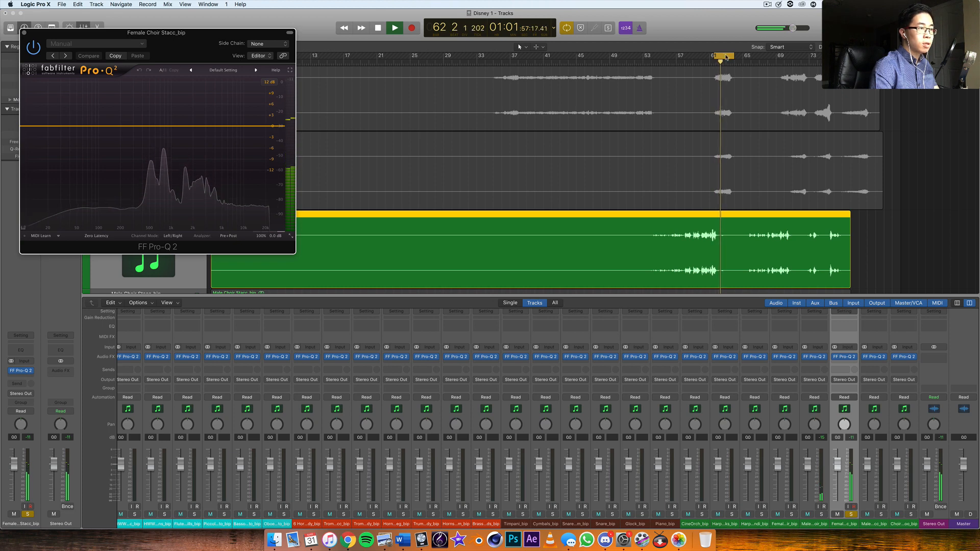
Set the cycle range to about bars 55 to 61 and restart playback of the Female Choir Stacc from there.
{"action": "left_click_drag", "start_coordinate": [731, 55], "coordinate": [717, 73]}
{"action": "left_click", "coordinate": [683, 55]}
{"action": "key", "text": "space"}
{"action": "key", "text": "space"}
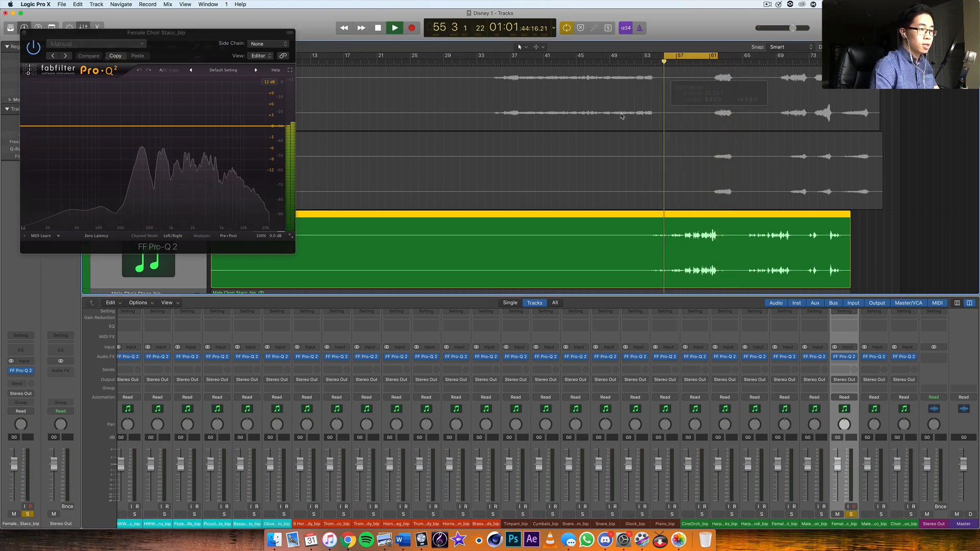
{"action": "left_click_drag", "start_coordinate": [186, 37], "coordinate": [503, 160]}
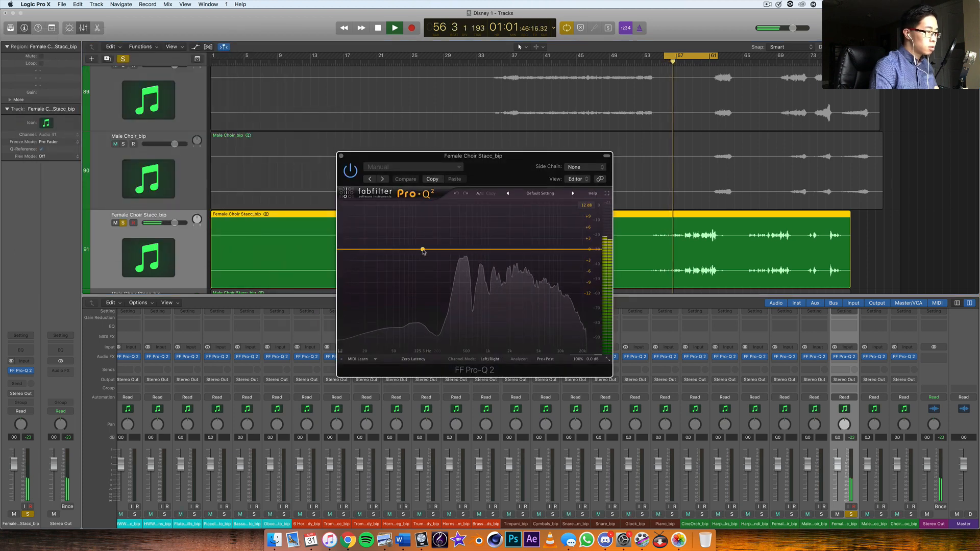
Add a Low Cut band near 170 Hz to the Female Choir Stacc EQ.
{"action": "left_click_drag", "start_coordinate": [424, 249], "coordinate": [431, 257]}
{"action": "left_click", "coordinate": [363, 322]}
{"action": "left_click", "coordinate": [363, 332]}
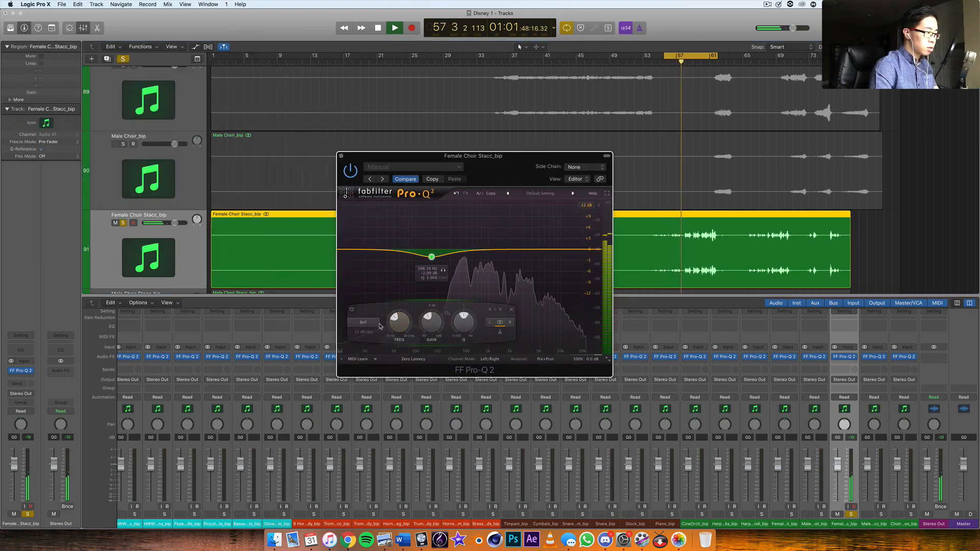
{"action": "left_click", "coordinate": [363, 322]}
{"action": "left_click", "coordinate": [363, 350]}
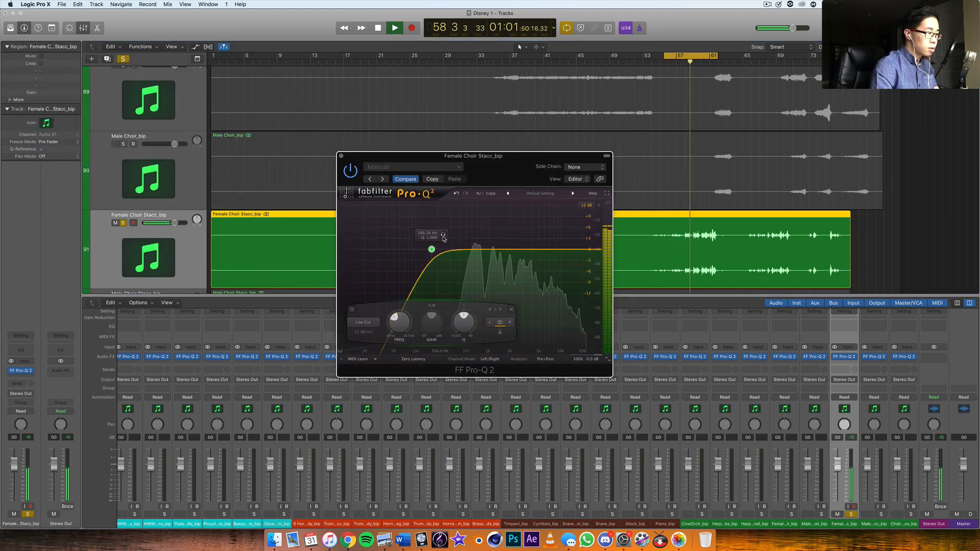
Raise the Female Choir Stacc Low Cut slightly, add a bell boosting about 3.1 dB near 4.4 kHz, and close the EQ.
{"action": "left_click_drag", "start_coordinate": [447, 232], "coordinate": [535, 238]}
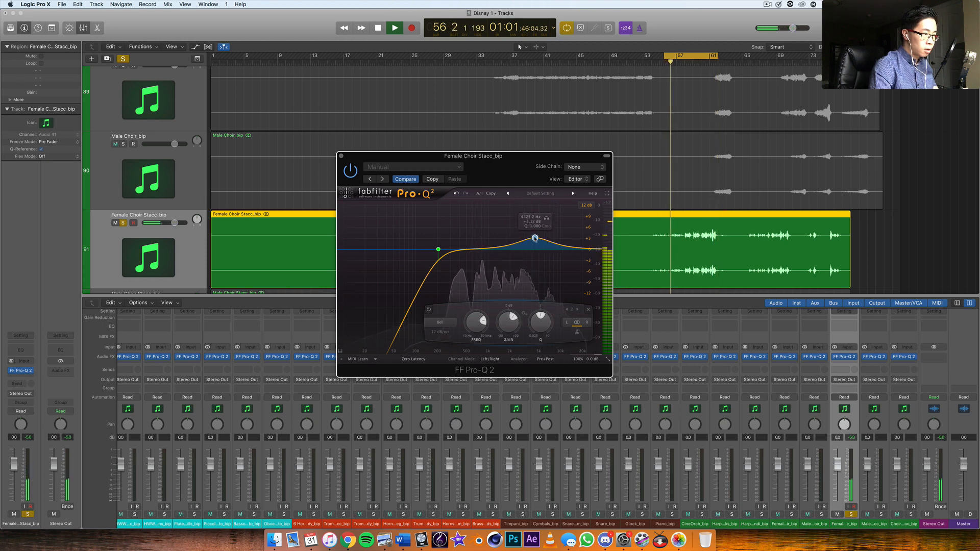
{"action": "left_click", "coordinate": [342, 158]}
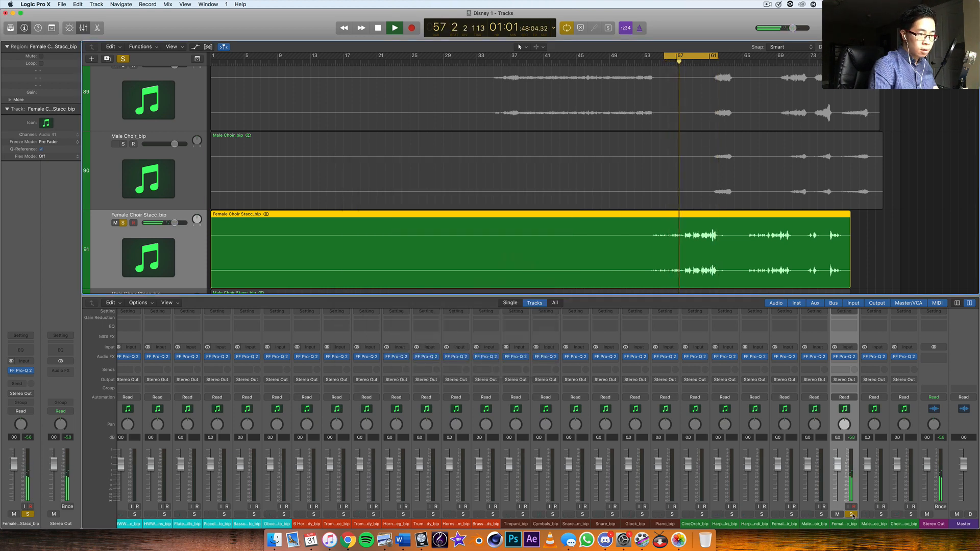
{"action": "left_click", "coordinate": [844, 357]}
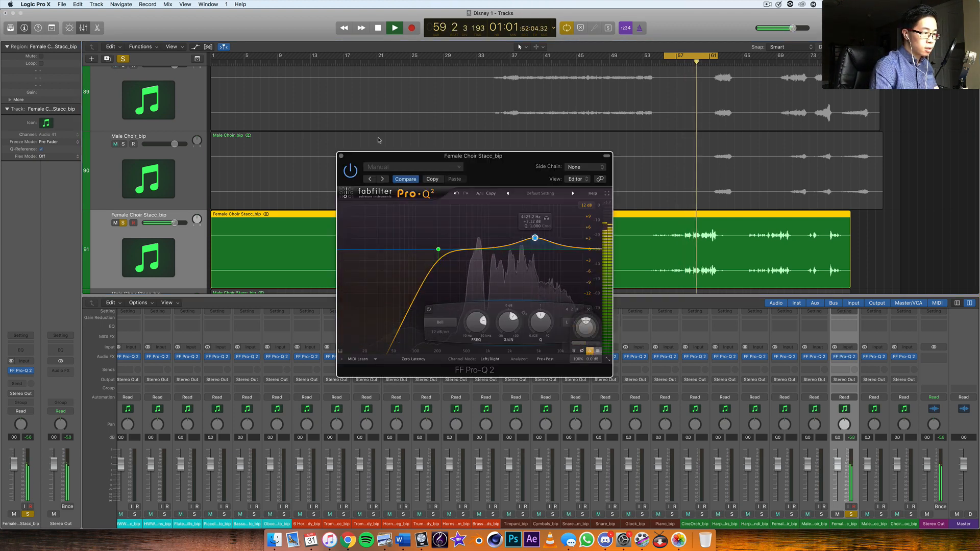
{"action": "left_click", "coordinate": [341, 156]}
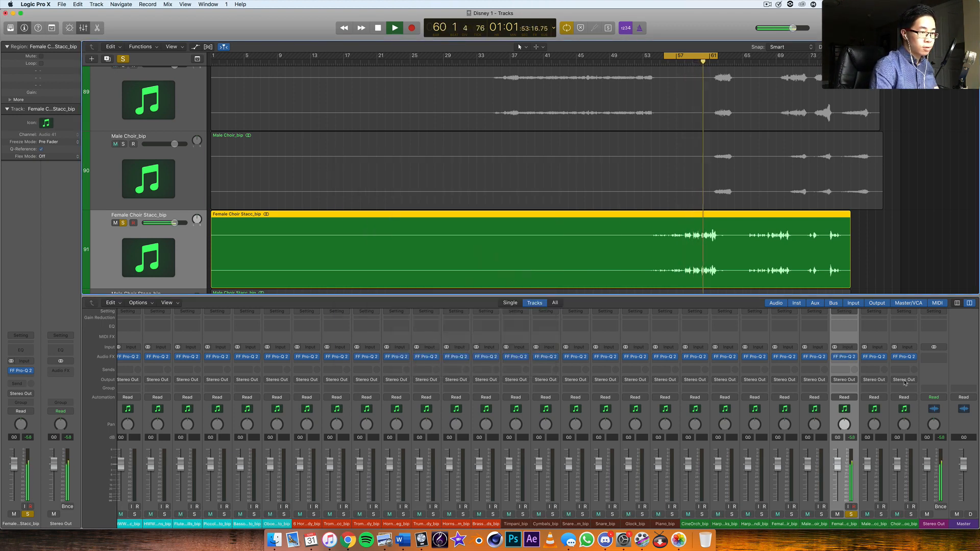
Copy the Female Choir Stacc's Pro-Q 2 settings to the Male Choir Stacc track, and solo that track with its EQ open.
{"action": "left_click", "coordinate": [885, 358]}
{"action": "left_click", "coordinate": [886, 368]}
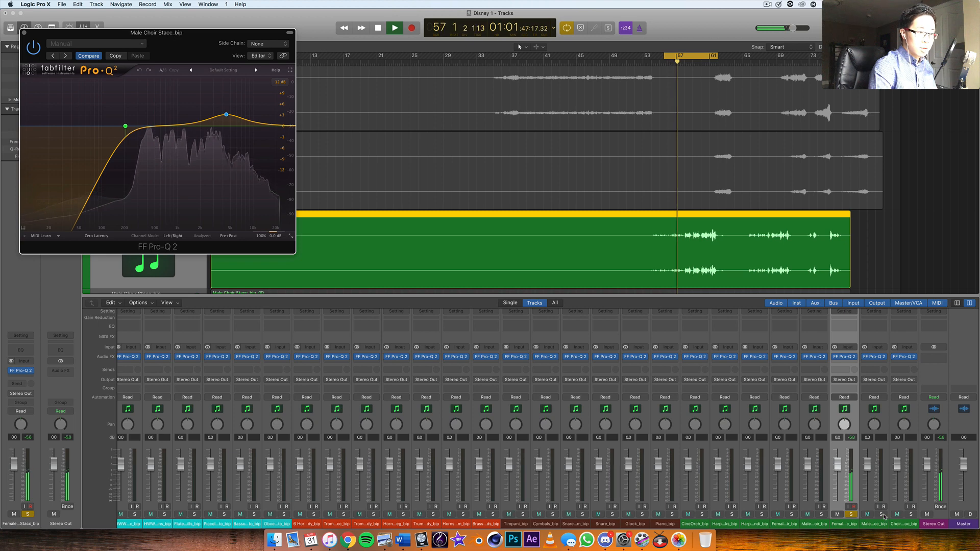
{"action": "left_click", "coordinate": [766, 293]}
{"action": "scroll", "coordinate": [773, 225], "scroll_direction": "down", "scroll_amount": 8}
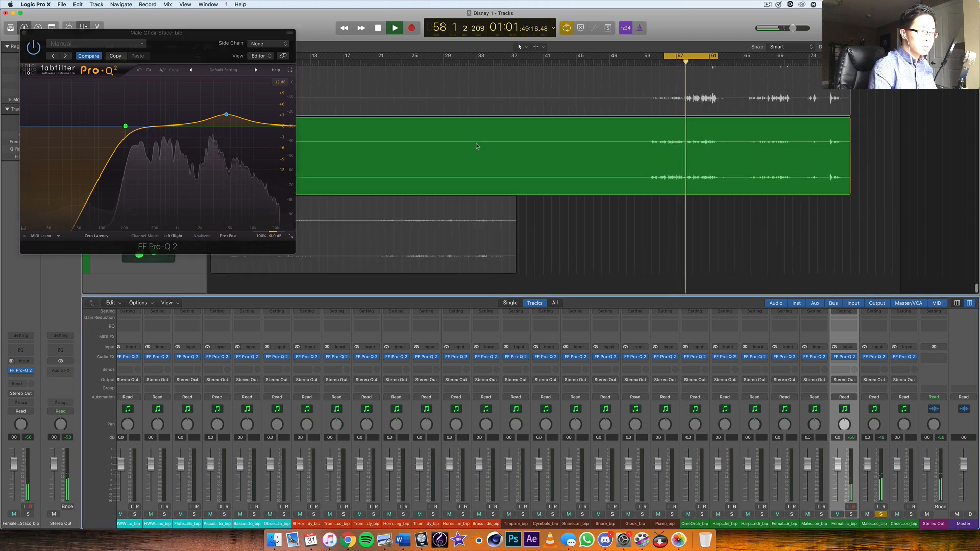
{"action": "left_click_drag", "start_coordinate": [167, 47], "coordinate": [345, 107]}
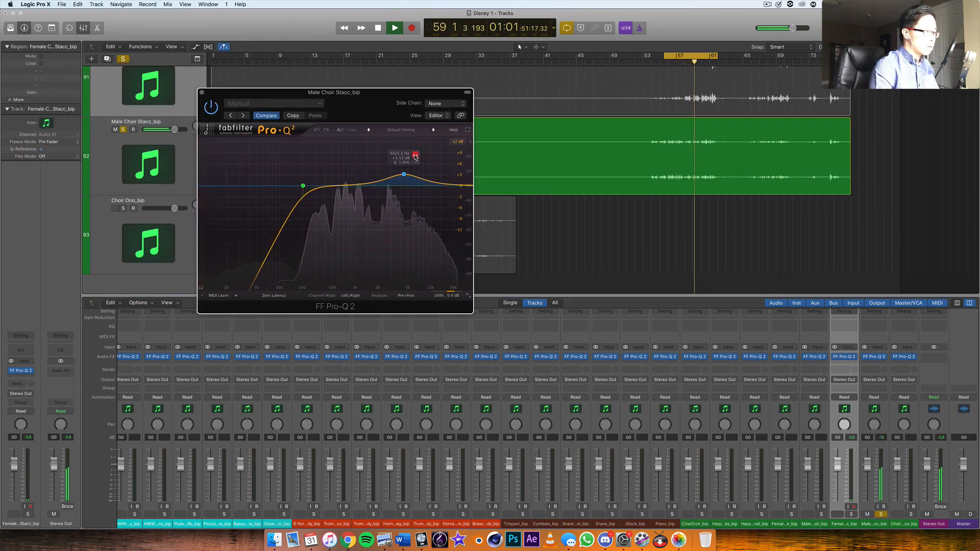
Shift the Male Choir Stacc's bell boost up to about 4.9 kHz, and close the EQ.
{"action": "left_click_drag", "start_coordinate": [403, 174], "coordinate": [420, 158]}
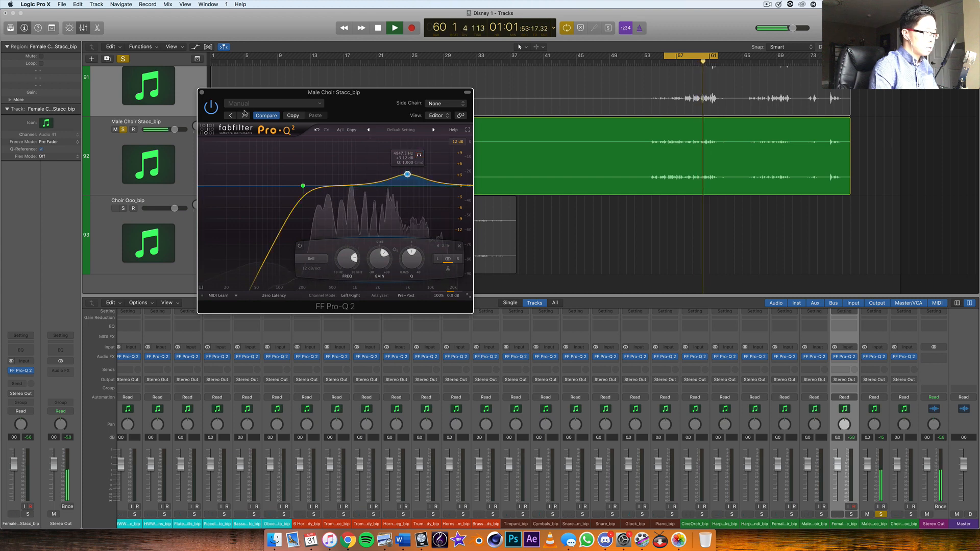
{"action": "key", "text": "super+w"}
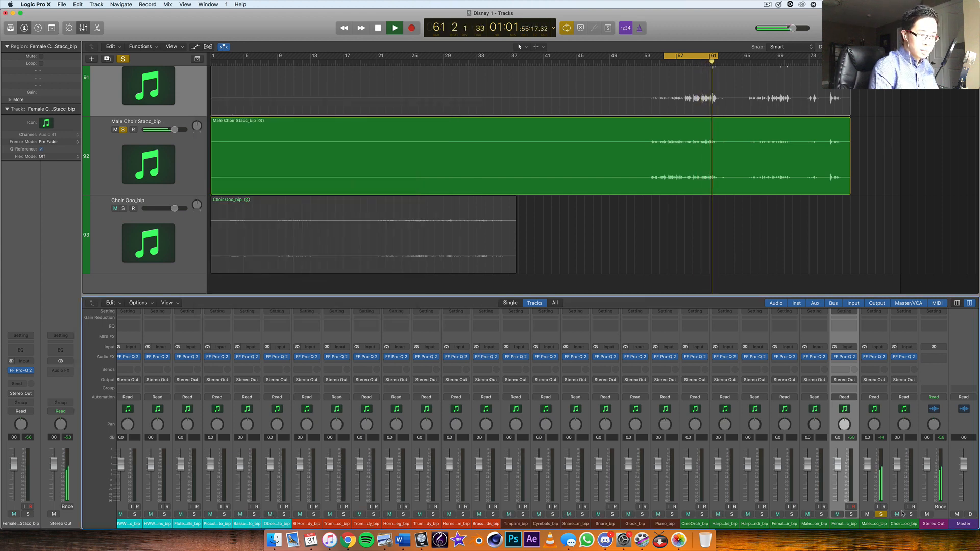
Solo the Choir Ooo track in place of the Male Choir Stacc, and set the cycle range to about bars 22 to 35.
{"action": "left_click", "coordinate": [911, 514]}
{"action": "left_click", "coordinate": [881, 514]}
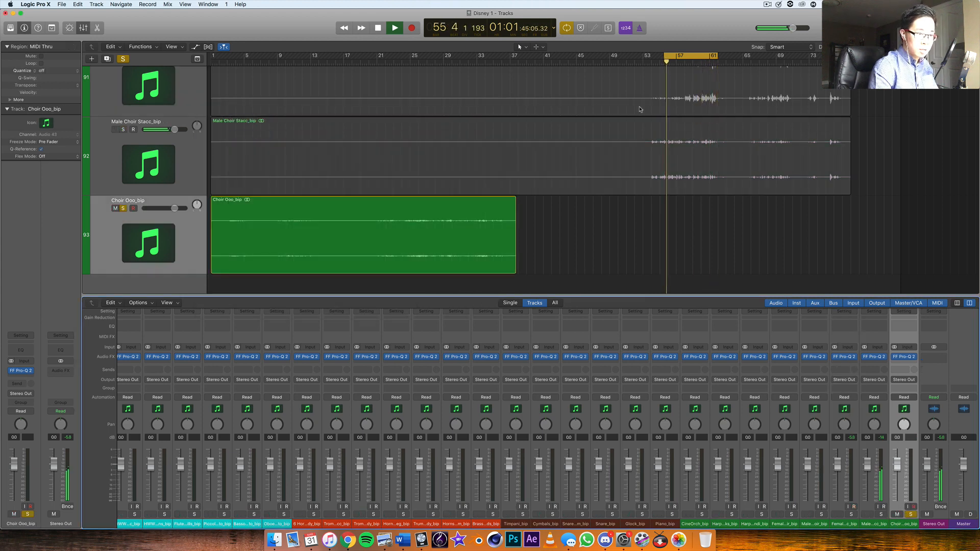
{"action": "left_click_drag", "start_coordinate": [670, 56], "coordinate": [501, 57]}
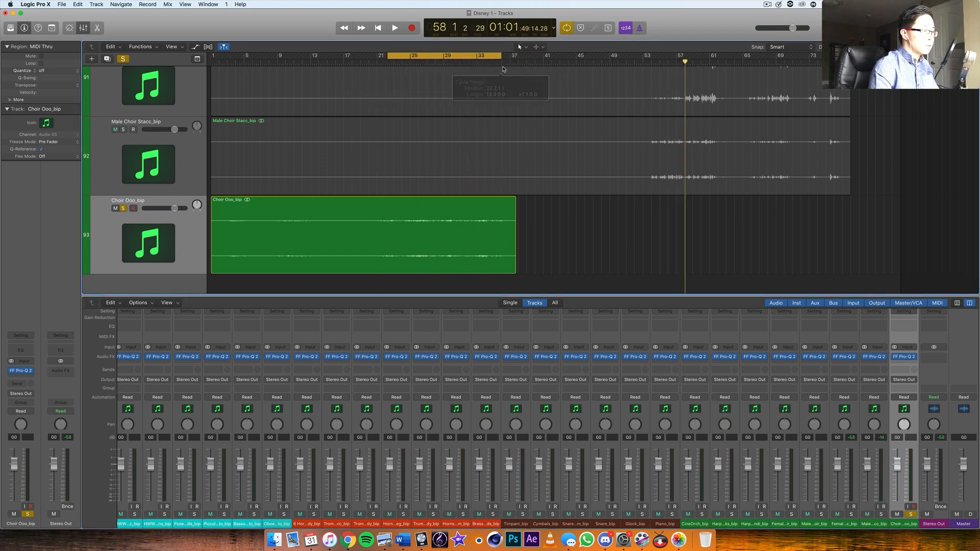
Open the Choir Ooo's Pro-Q 2 and add a Low Cut band somewhat below 100 Hz.
{"action": "left_click", "coordinate": [904, 356]}
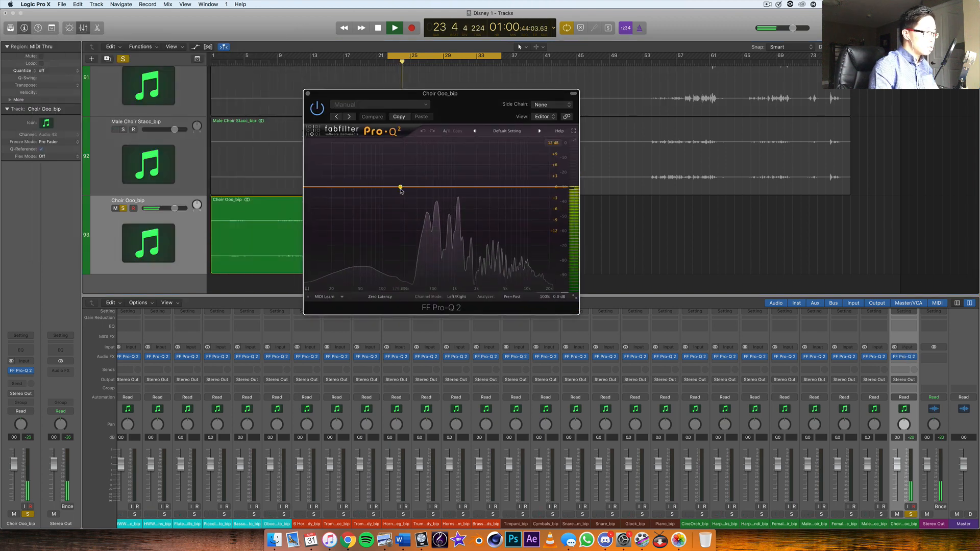
{"action": "left_click", "coordinate": [334, 260]}
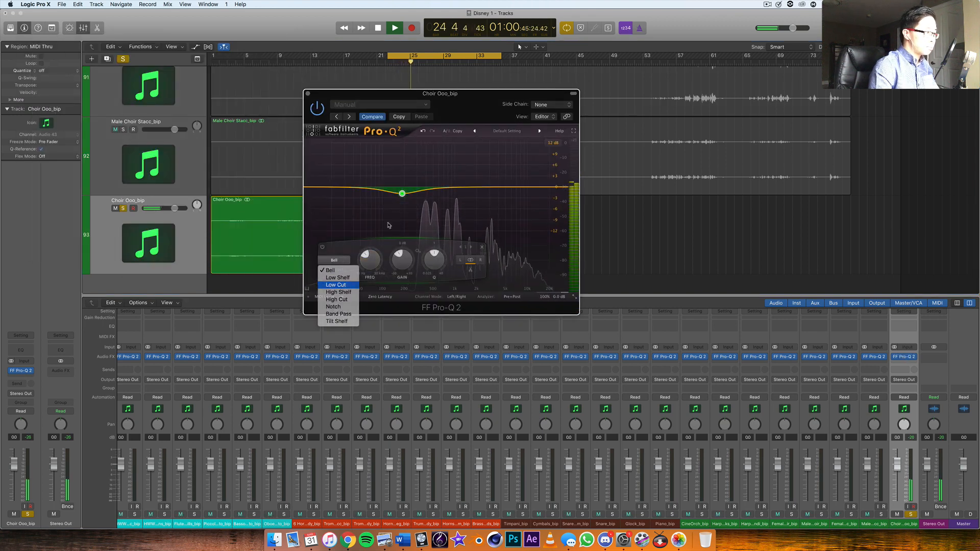
{"action": "left_click", "coordinate": [334, 278]}
{"action": "left_click_drag", "start_coordinate": [402, 187], "coordinate": [381, 168]}
Try a bell boosting about 7.8 dB near 6.6 kHz on the Choir Ooo, and delete that band.
{"action": "left_click_drag", "start_coordinate": [447, 187], "coordinate": [514, 160]}
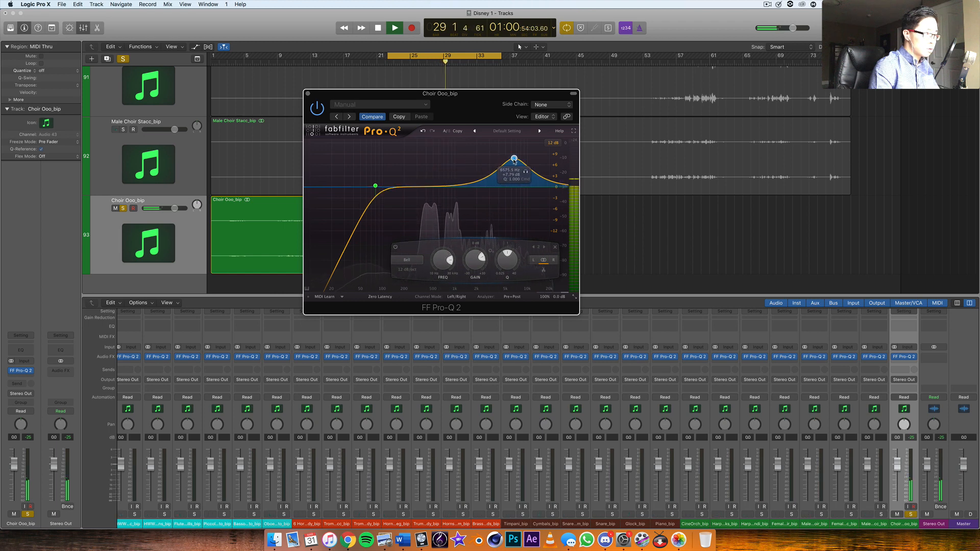
{"action": "right_click", "coordinate": [513, 159]}
{"action": "left_click", "coordinate": [526, 206]}
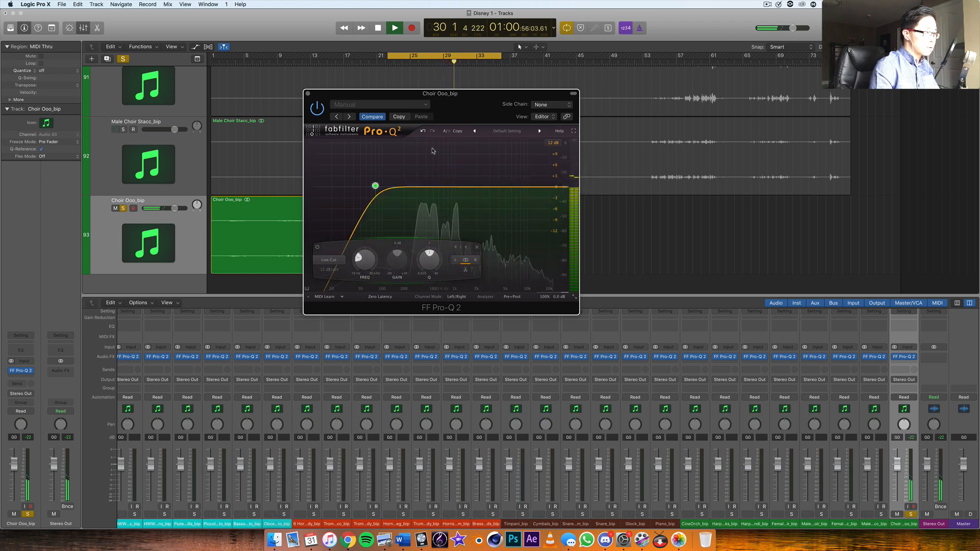
Close the Choir Ooo's EQ, take the track out of solo, stop playback and turn off cycle mode.
{"action": "left_click", "coordinate": [308, 94]}
{"action": "left_click", "coordinate": [911, 515]}
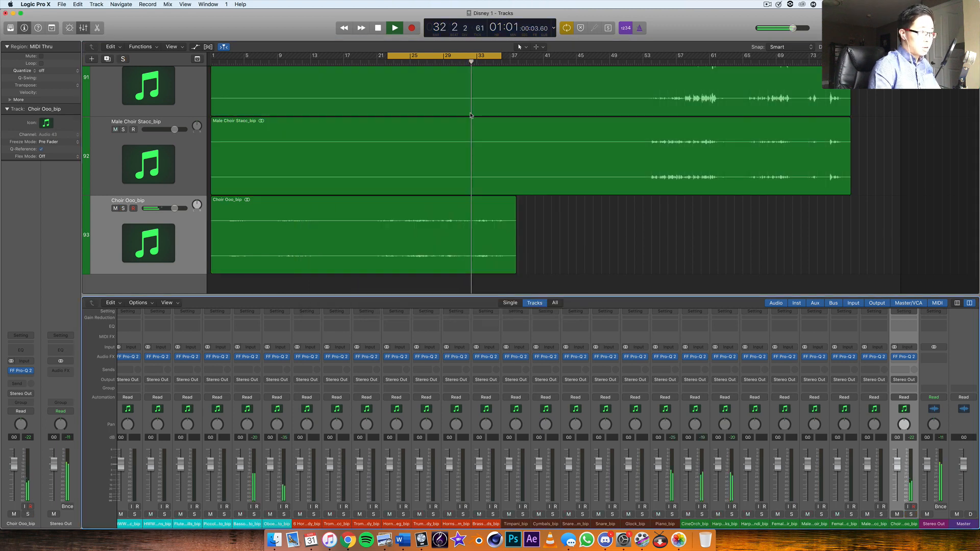
{"action": "key", "text": "space"}
{"action": "left_click", "coordinate": [566, 28]}
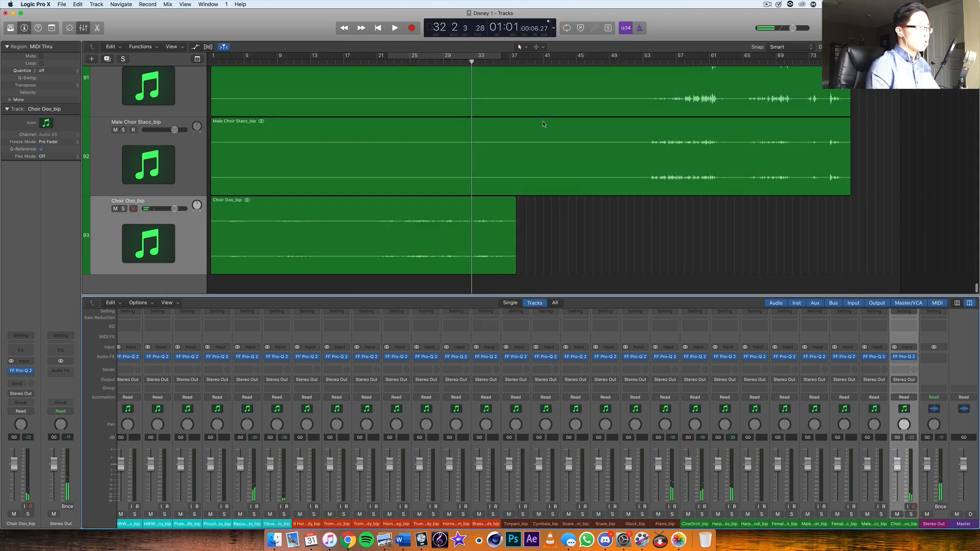
Play the full mix without solo from about bar 9 to hear all the EQ changes together.
{"action": "scroll", "coordinate": [451, 111], "scroll_direction": "up", "scroll_amount": 10}
{"action": "scroll", "coordinate": [451, 111], "scroll_direction": "up", "scroll_amount": 3}
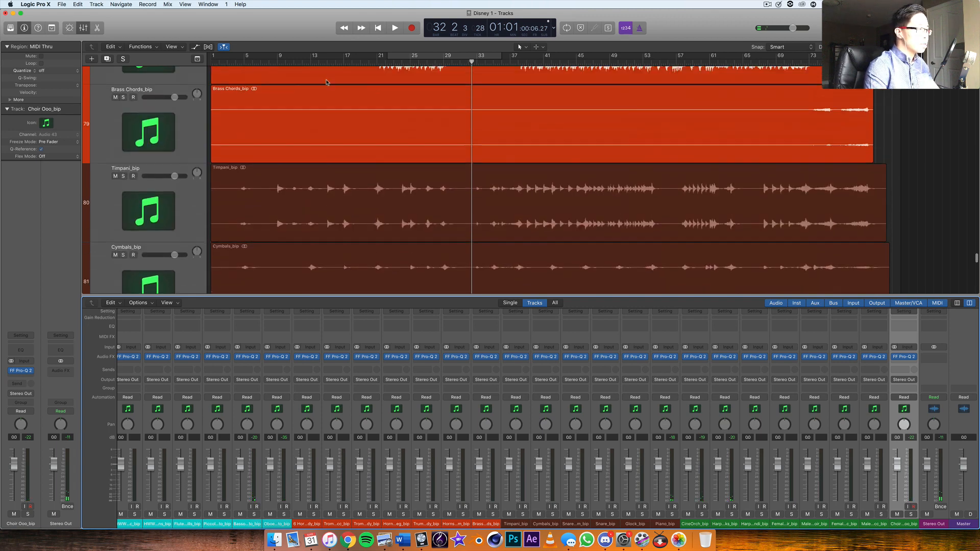
{"action": "left_click", "coordinate": [278, 62]}
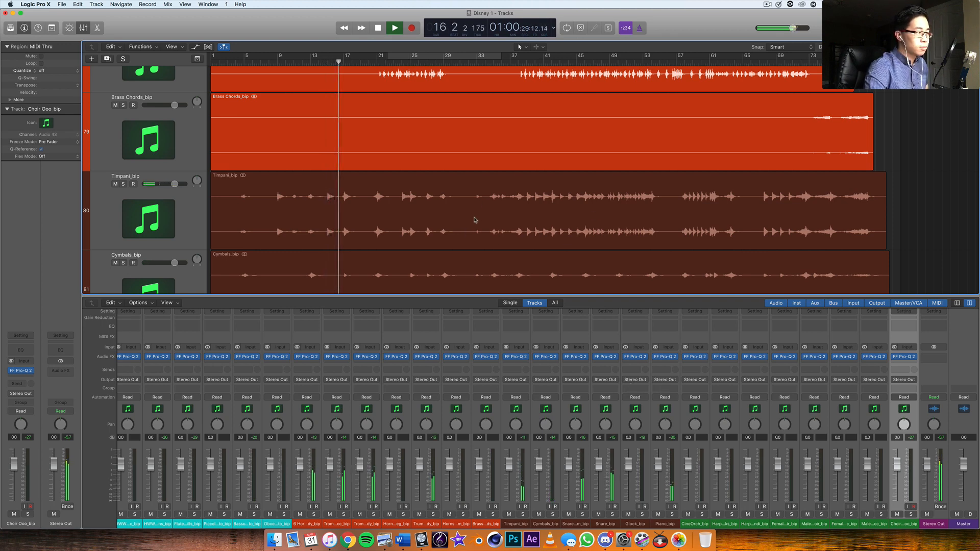
Hide the mixer and shrink the track rows to overview the whole arrangement down to Choir Ooo during playback.
{"action": "scroll", "coordinate": [481, 201], "scroll_direction": "up", "scroll_amount": 10}
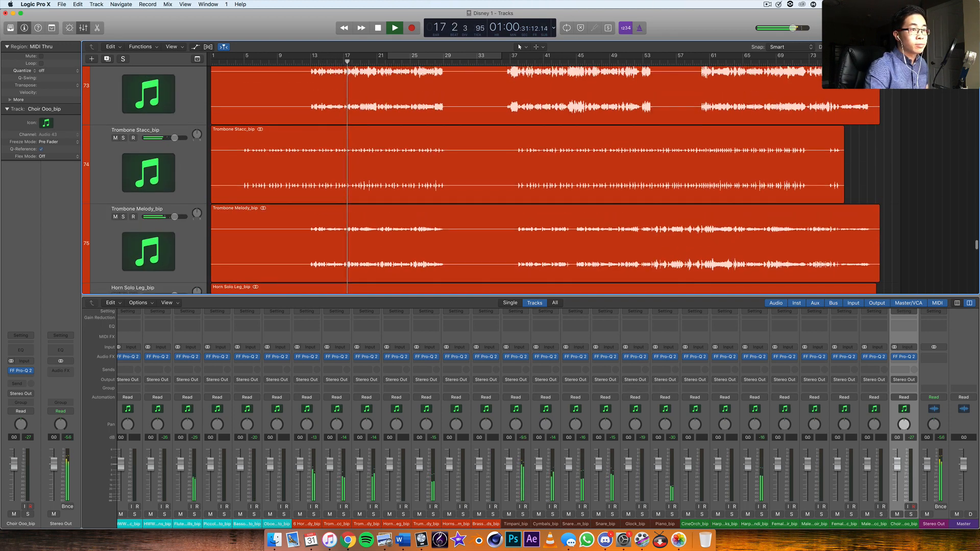
{"action": "left_click_drag", "start_coordinate": [914, 47], "coordinate": [900, 47]}
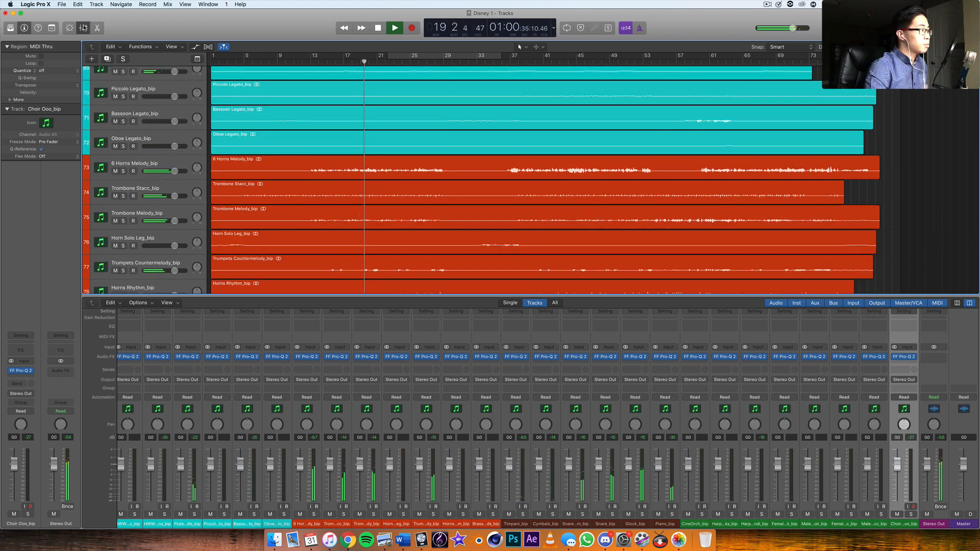
{"action": "left_click", "coordinate": [84, 27]}
{"action": "left_click_drag", "start_coordinate": [901, 47], "coordinate": [893, 47]}
{"action": "scroll", "coordinate": [715, 147], "scroll_direction": "up", "scroll_amount": 10}
{"action": "scroll", "coordinate": [713, 148], "scroll_direction": "down", "scroll_amount": 5}
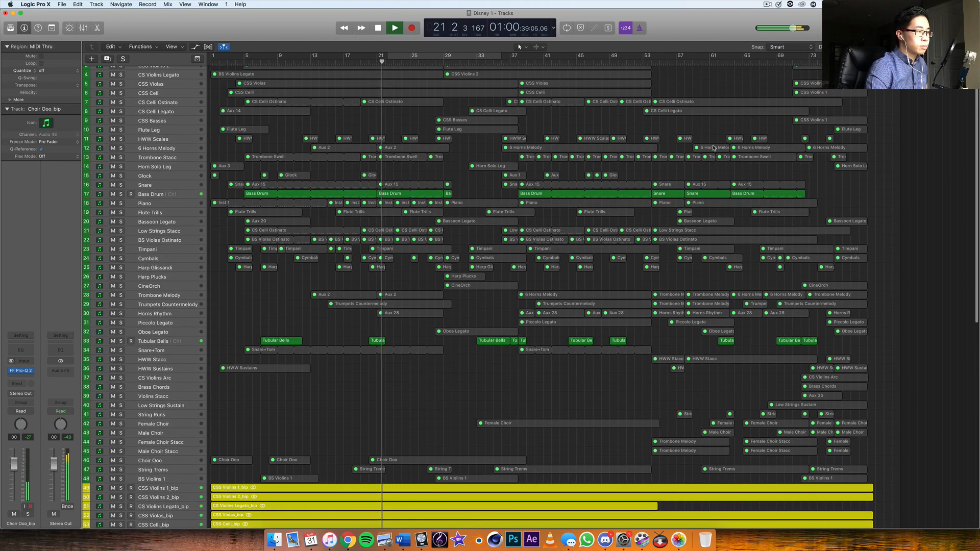
{"action": "scroll", "coordinate": [713, 148], "scroll_direction": "down", "scroll_amount": 13}
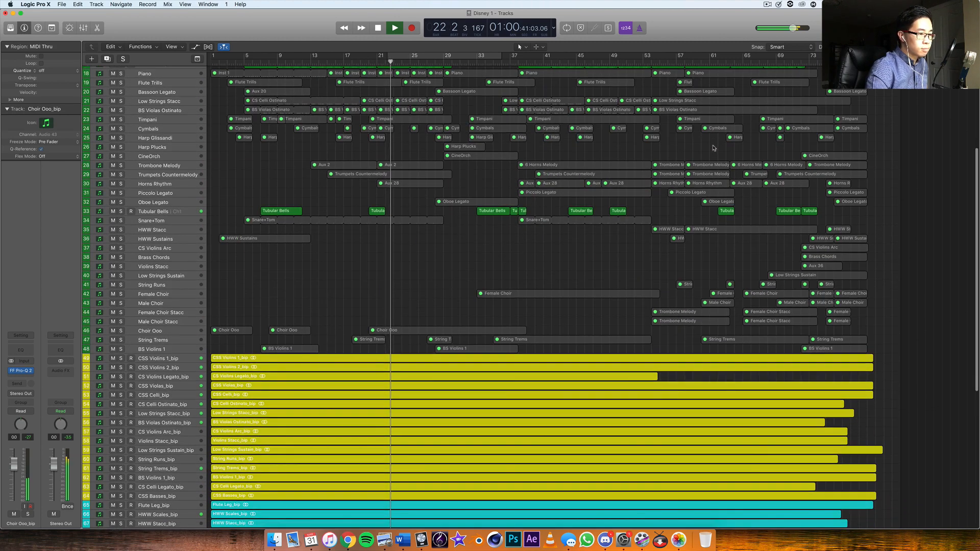
{"action": "scroll", "coordinate": [714, 148], "scroll_direction": "down", "scroll_amount": 2}
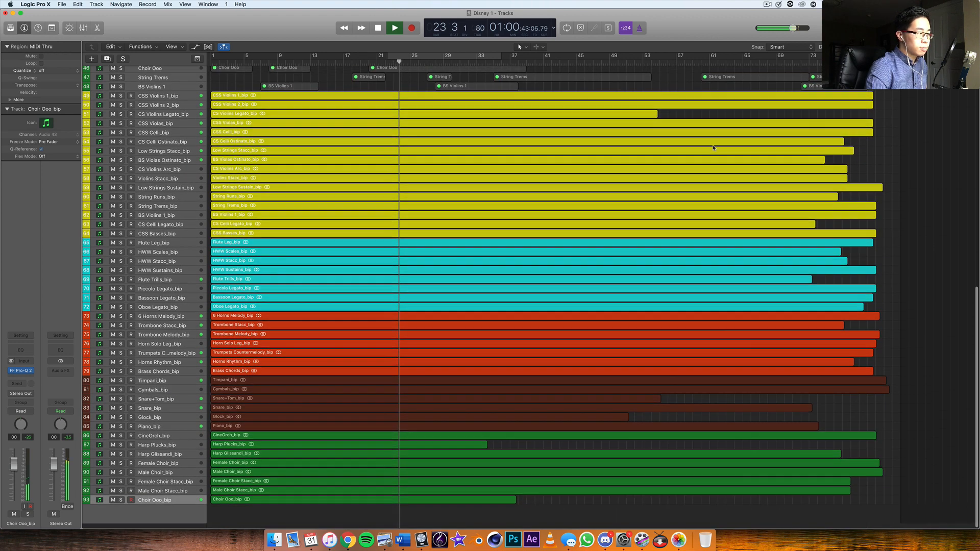
Enlarge the timeline and track rows, look over the bounced strings, woodwinds and brass during playback, and stop it.
{"action": "left_click_drag", "start_coordinate": [950, 47], "coordinate": [956, 47]}
{"action": "scroll", "coordinate": [893, 96], "scroll_direction": "left", "scroll_amount": 5}
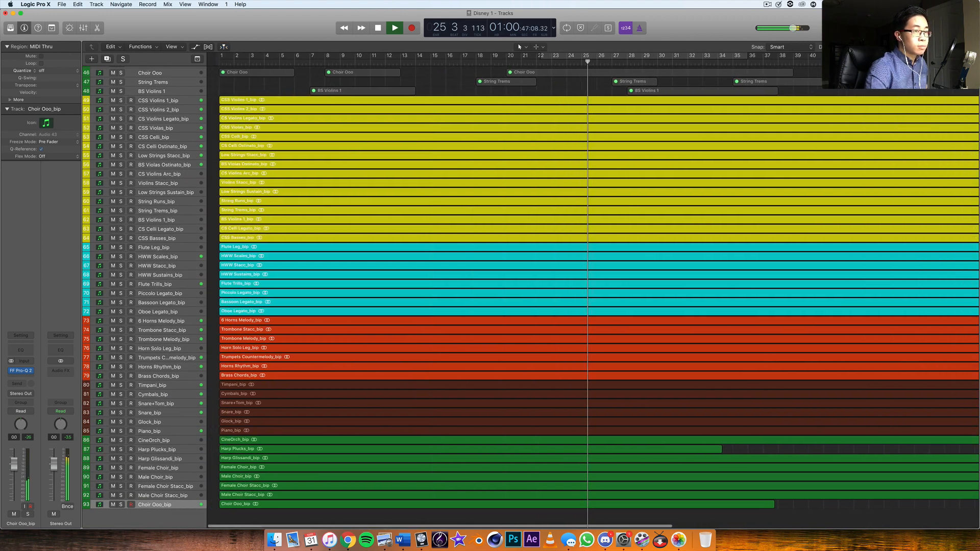
{"action": "key", "text": "super+Down"}
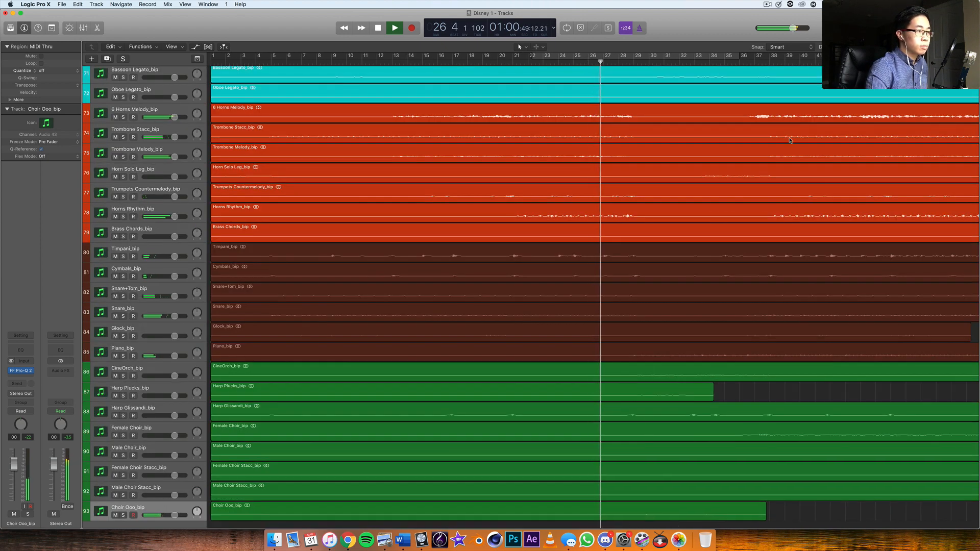
{"action": "scroll", "coordinate": [794, 136], "scroll_direction": "up", "scroll_amount": 5}
{"action": "scroll", "coordinate": [794, 136], "scroll_direction": "up", "scroll_amount": 4}
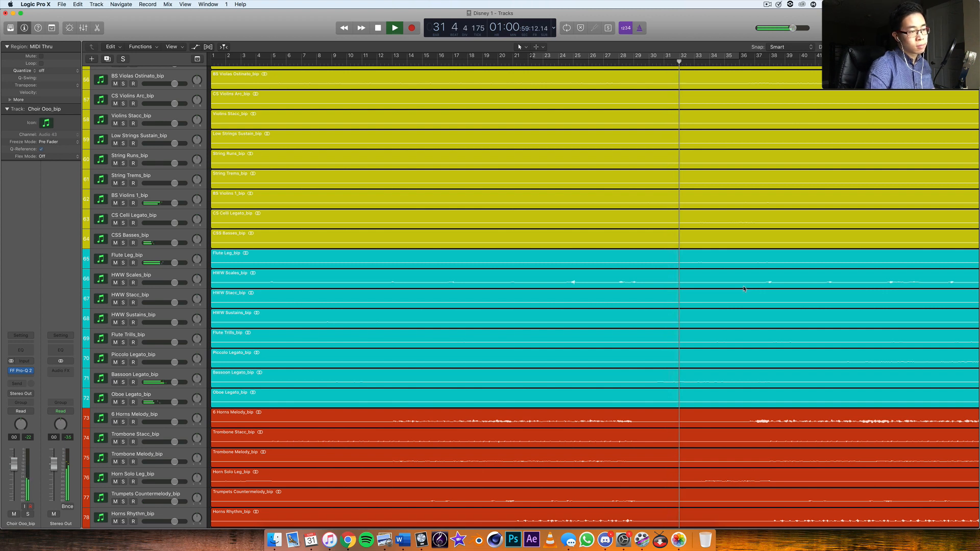
{"action": "key", "text": "space"}
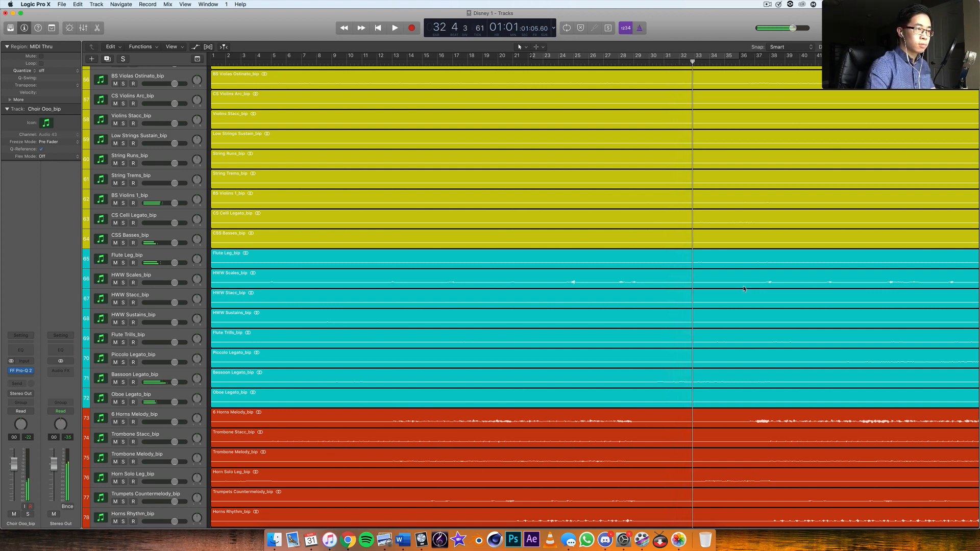